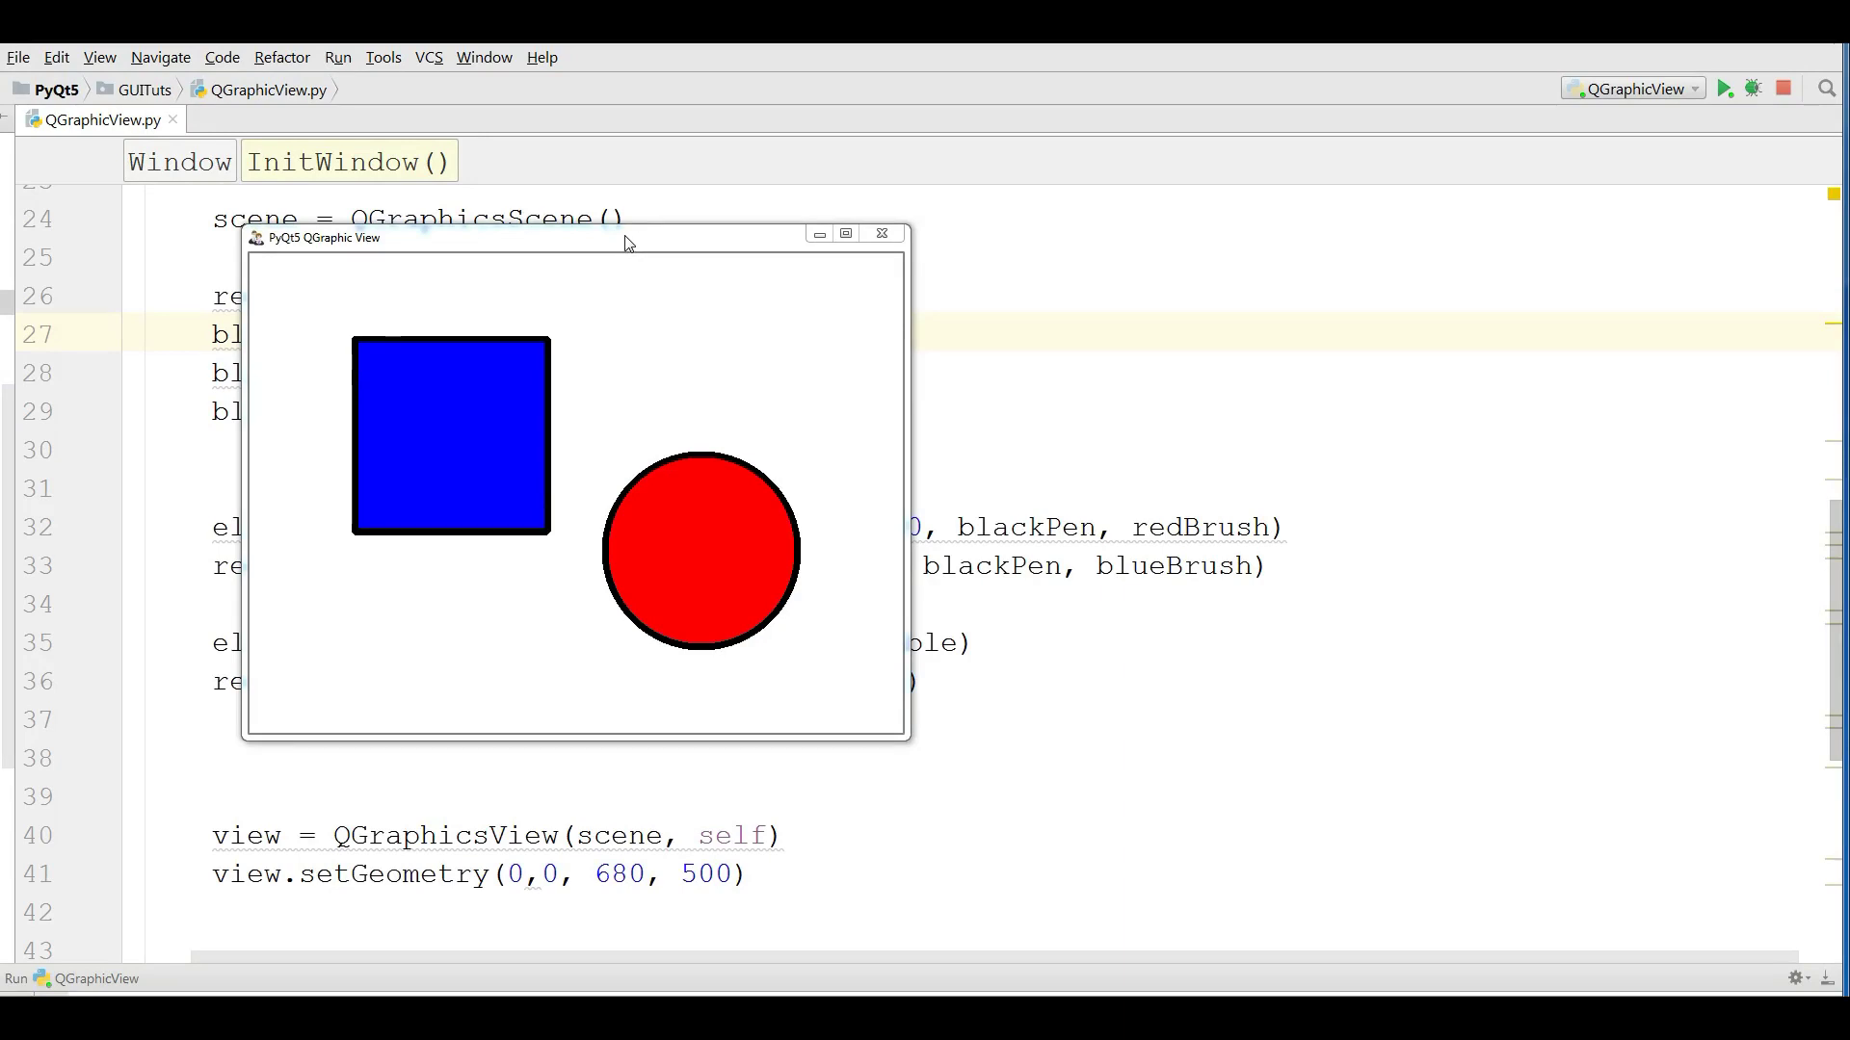
Nudge the app window right, then drag the blue square and red circle around the view.
left_click_drag(628, 242, 676, 228)
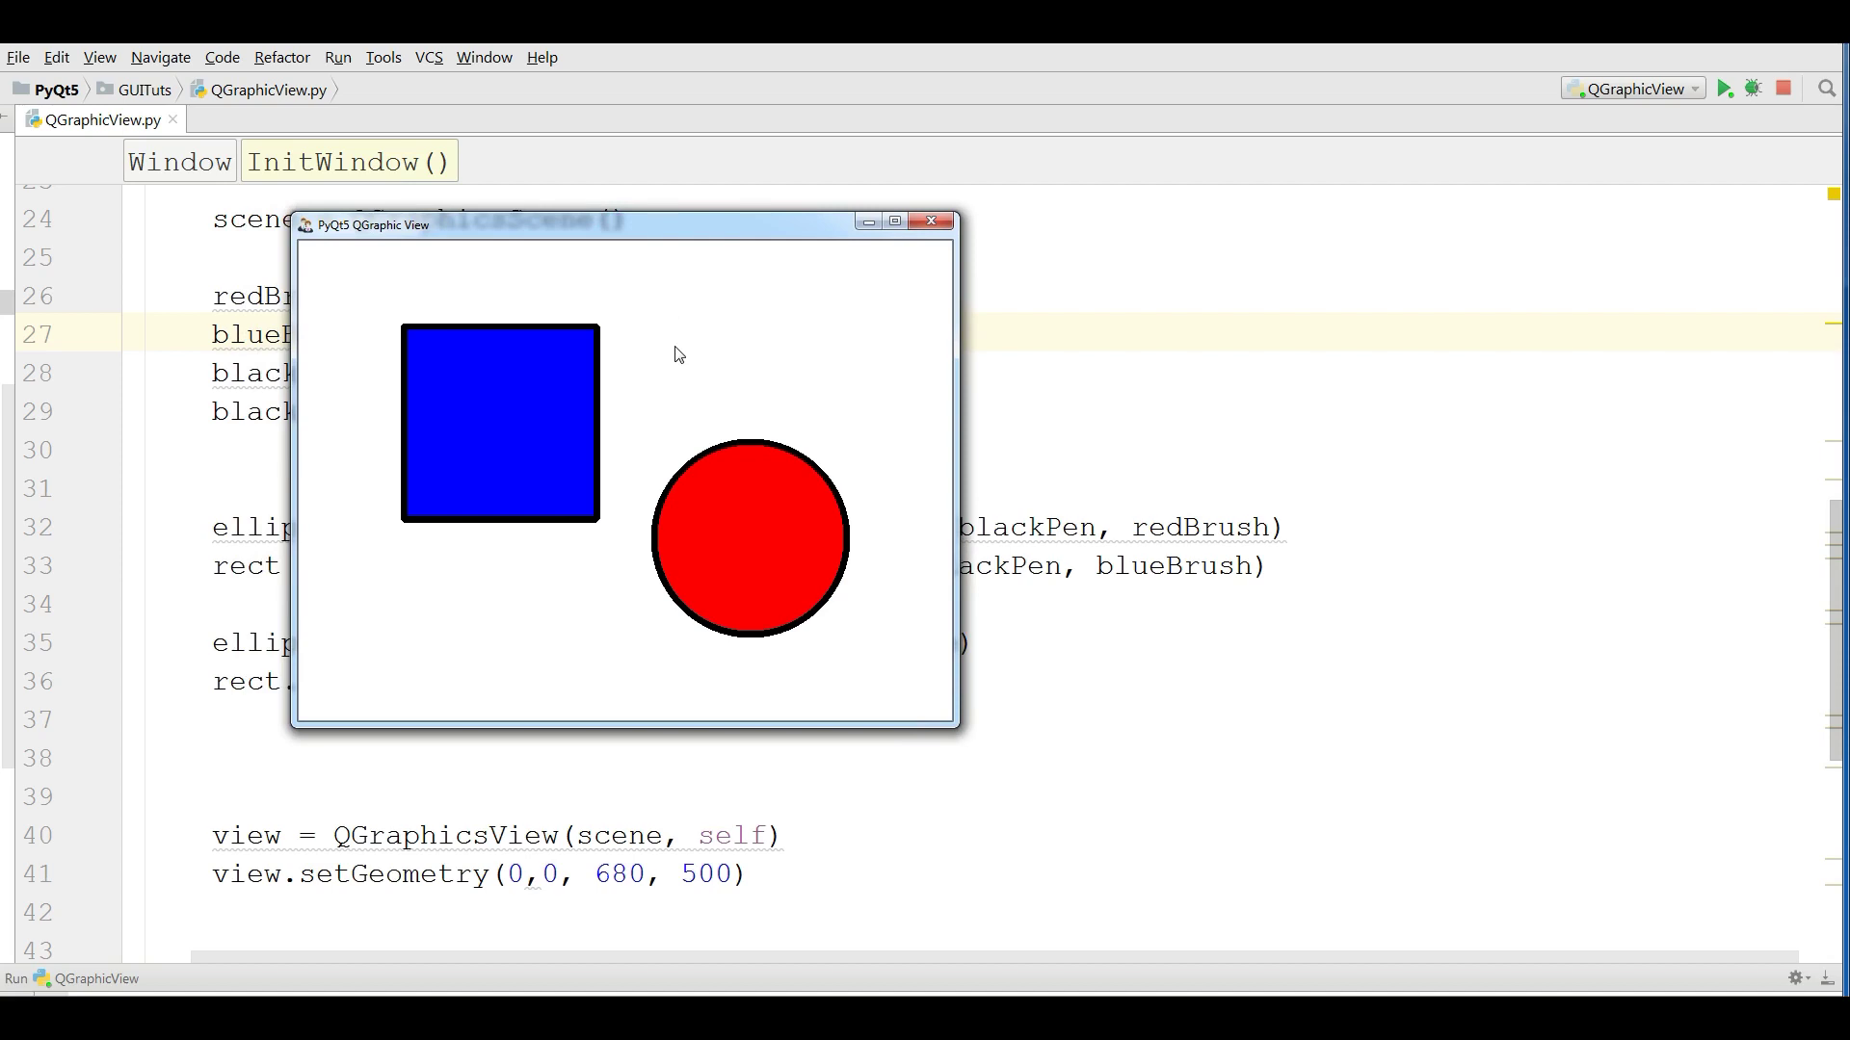
mouse_move(499, 376)
left_mouse_down()
mouse_move(500, 421)
mouse_move(468, 416)
left_mouse_up()
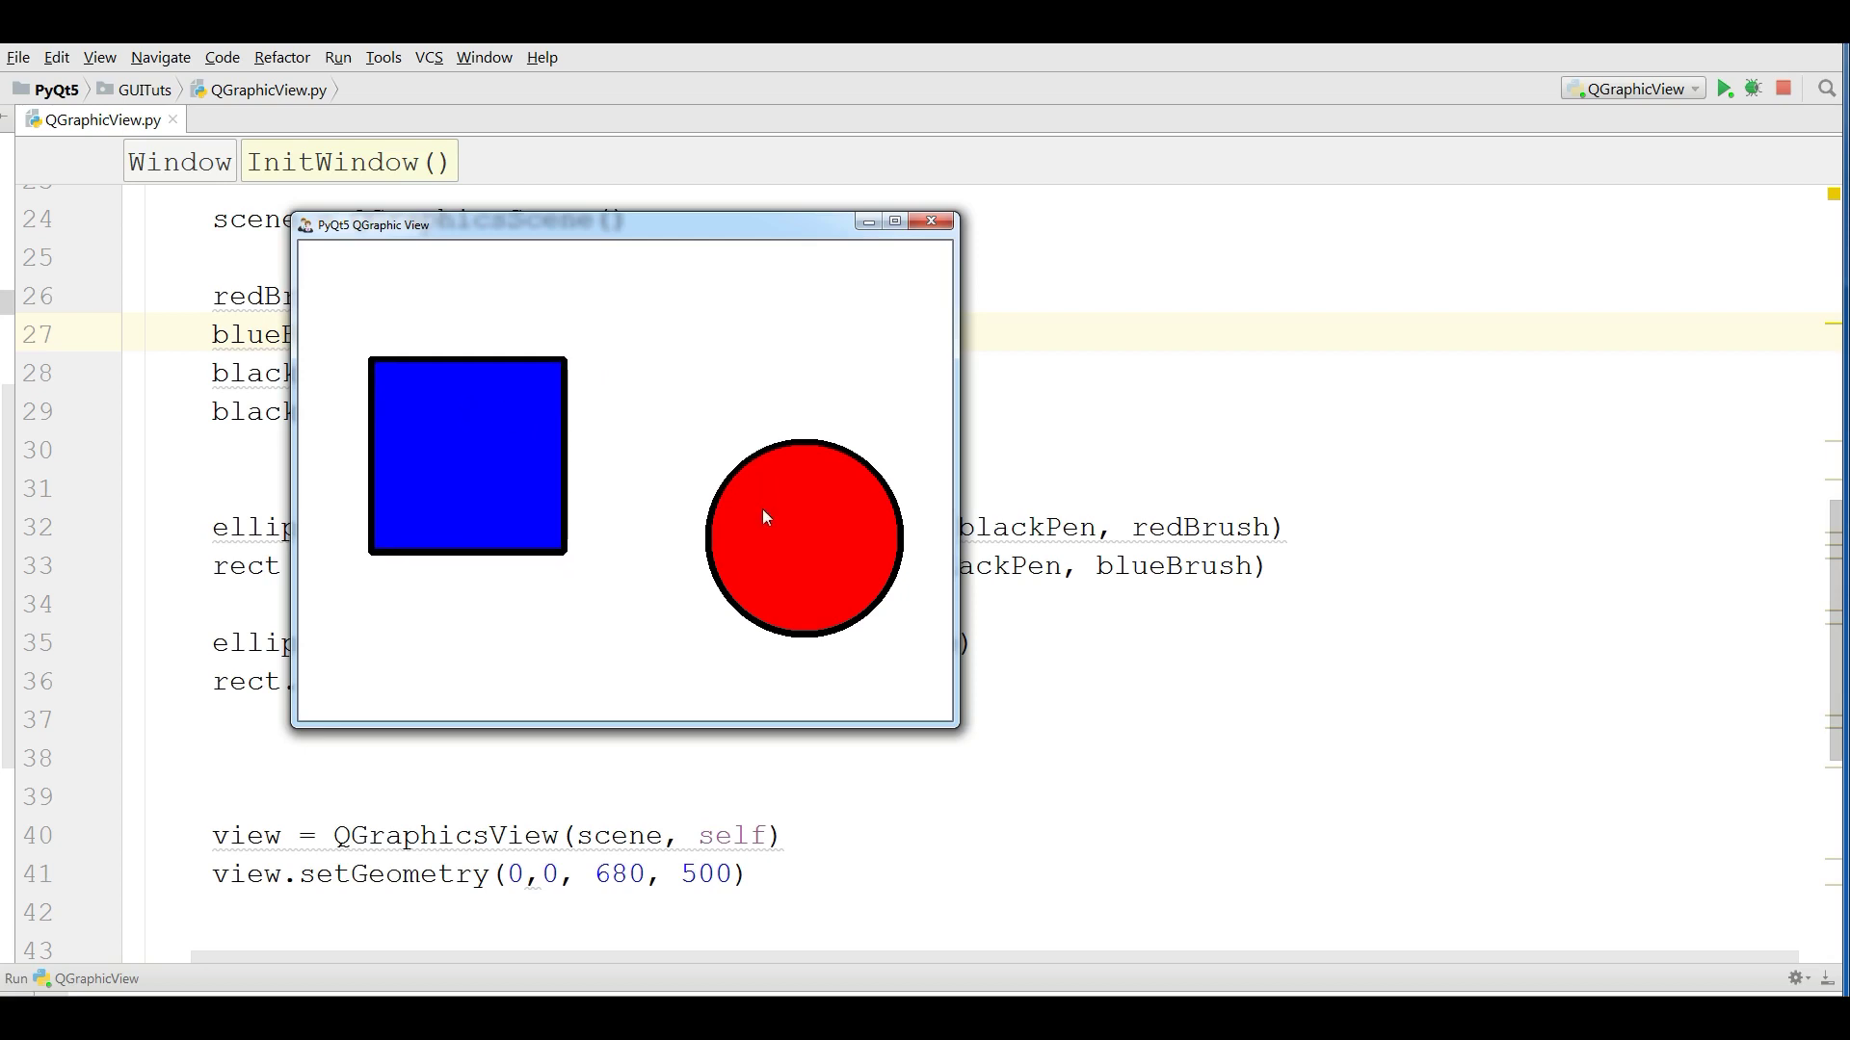
mouse_move(762, 509)
left_mouse_down()
mouse_move(756, 371)
mouse_move(710, 372)
left_mouse_up()
mouse_move(505, 438)
left_mouse_down()
mouse_move(599, 461)
mouse_move(526, 382)
left_mouse_up()
mouse_move(751, 408)
left_mouse_down()
mouse_move(771, 479)
mouse_move(727, 446)
mouse_move(818, 363)
left_mouse_up()
mouse_move(519, 471)
left_mouse_down()
mouse_move(511, 442)
mouse_move(578, 379)
left_mouse_up()
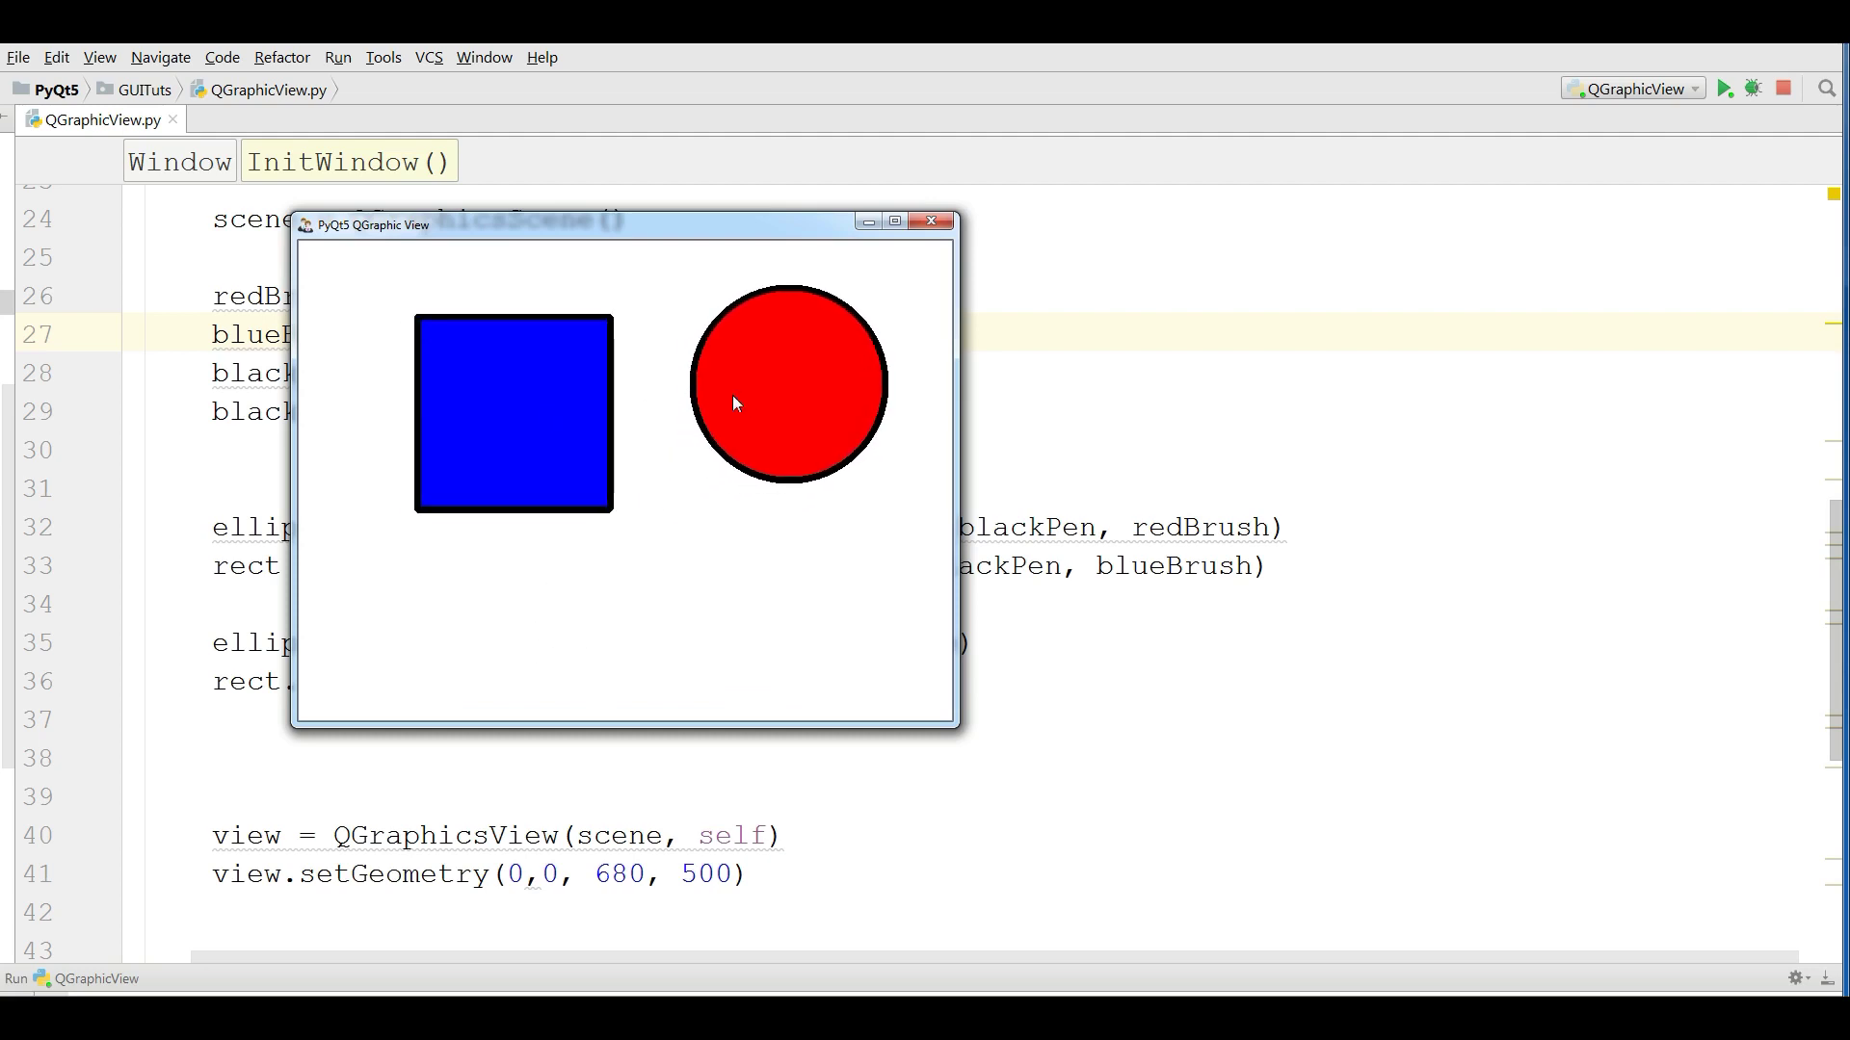
left_click_drag(730, 434, 721, 508)
left_click_drag(506, 411, 437, 460)
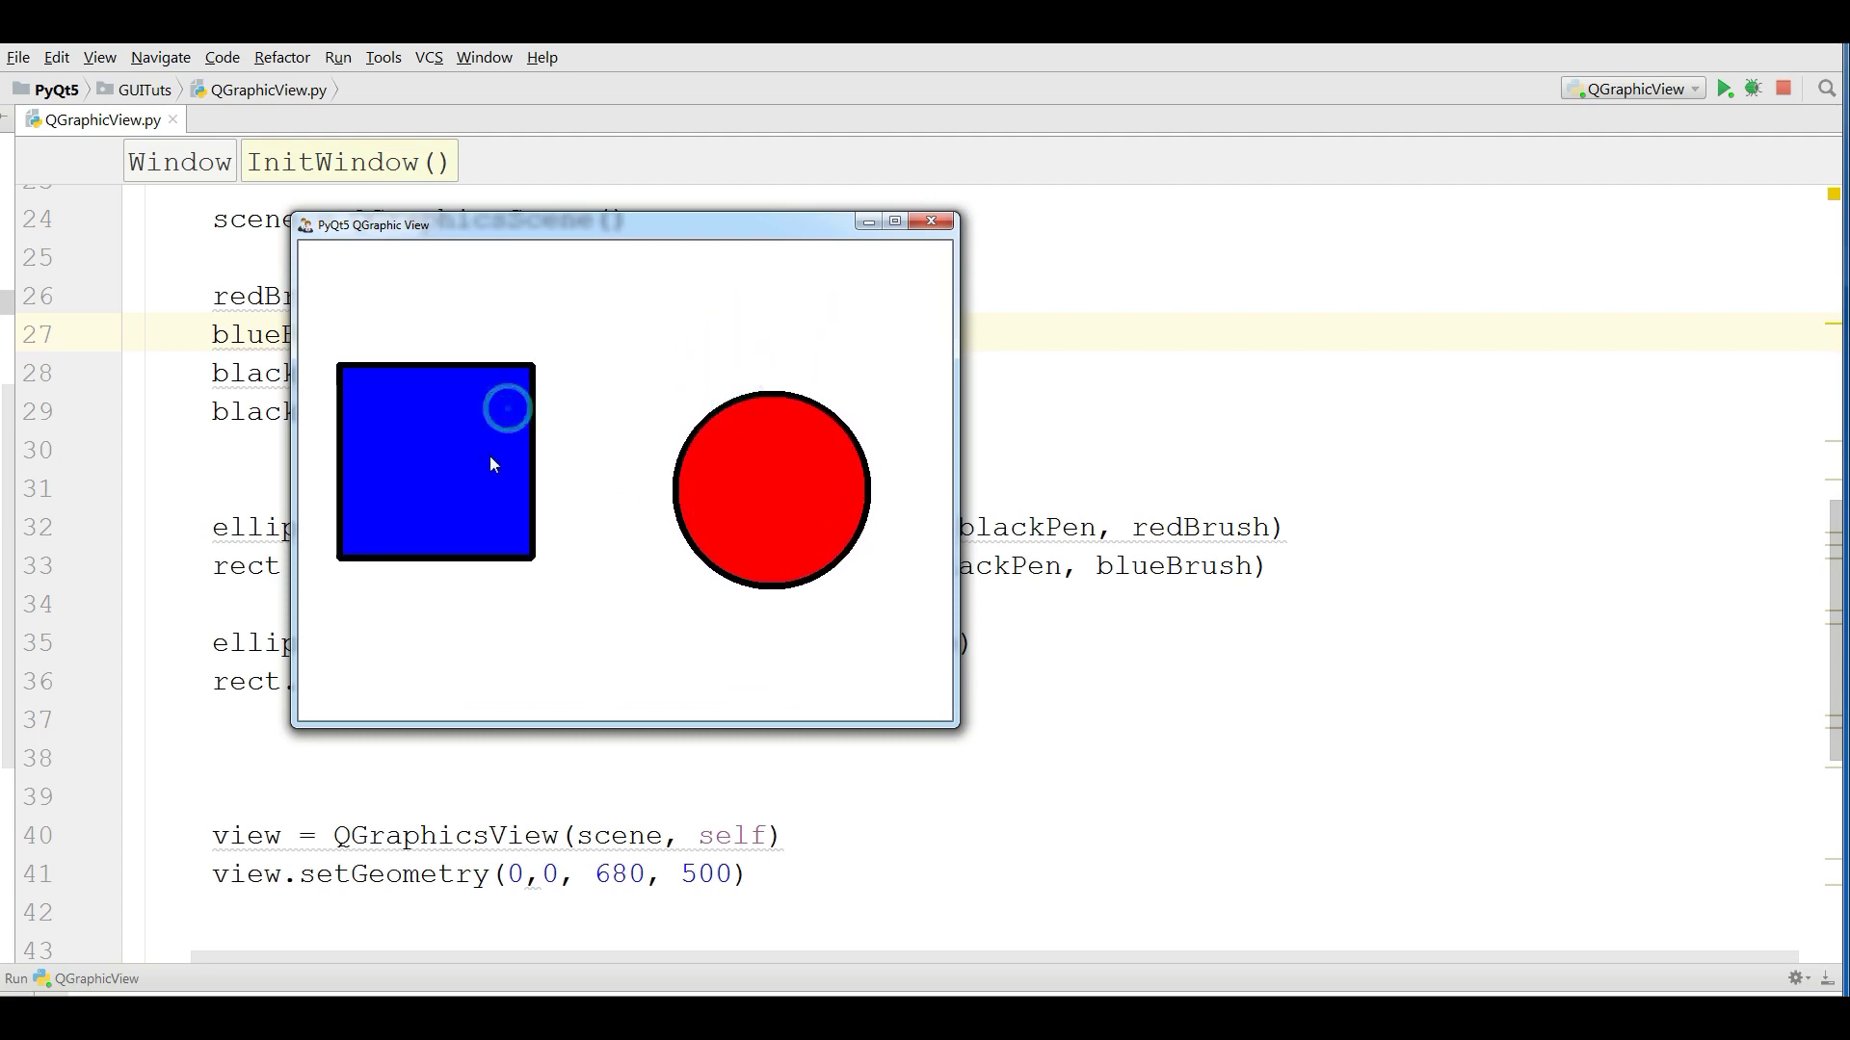
mouse_move(762, 489)
left_mouse_down()
mouse_move(785, 359)
mouse_move(773, 430)
mouse_move(723, 433)
mouse_move(806, 409)
left_mouse_up()
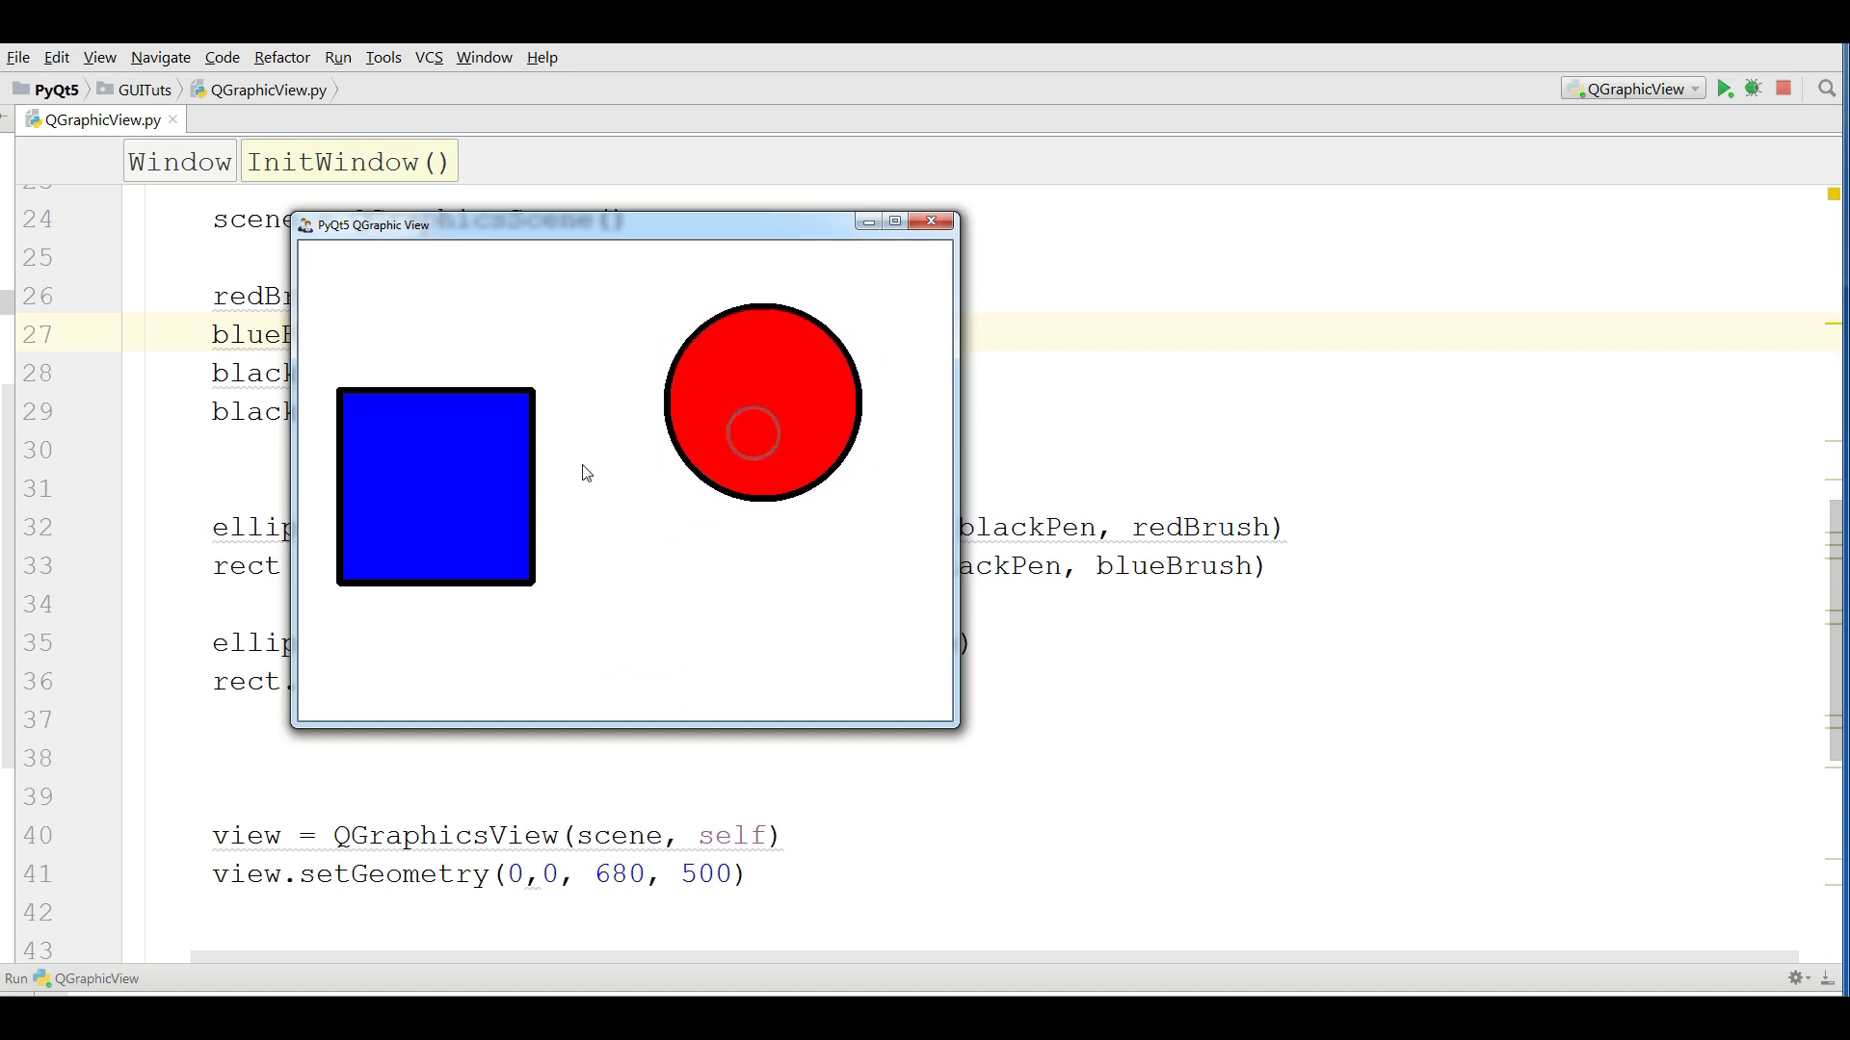
left_click_drag(504, 496, 547, 474)
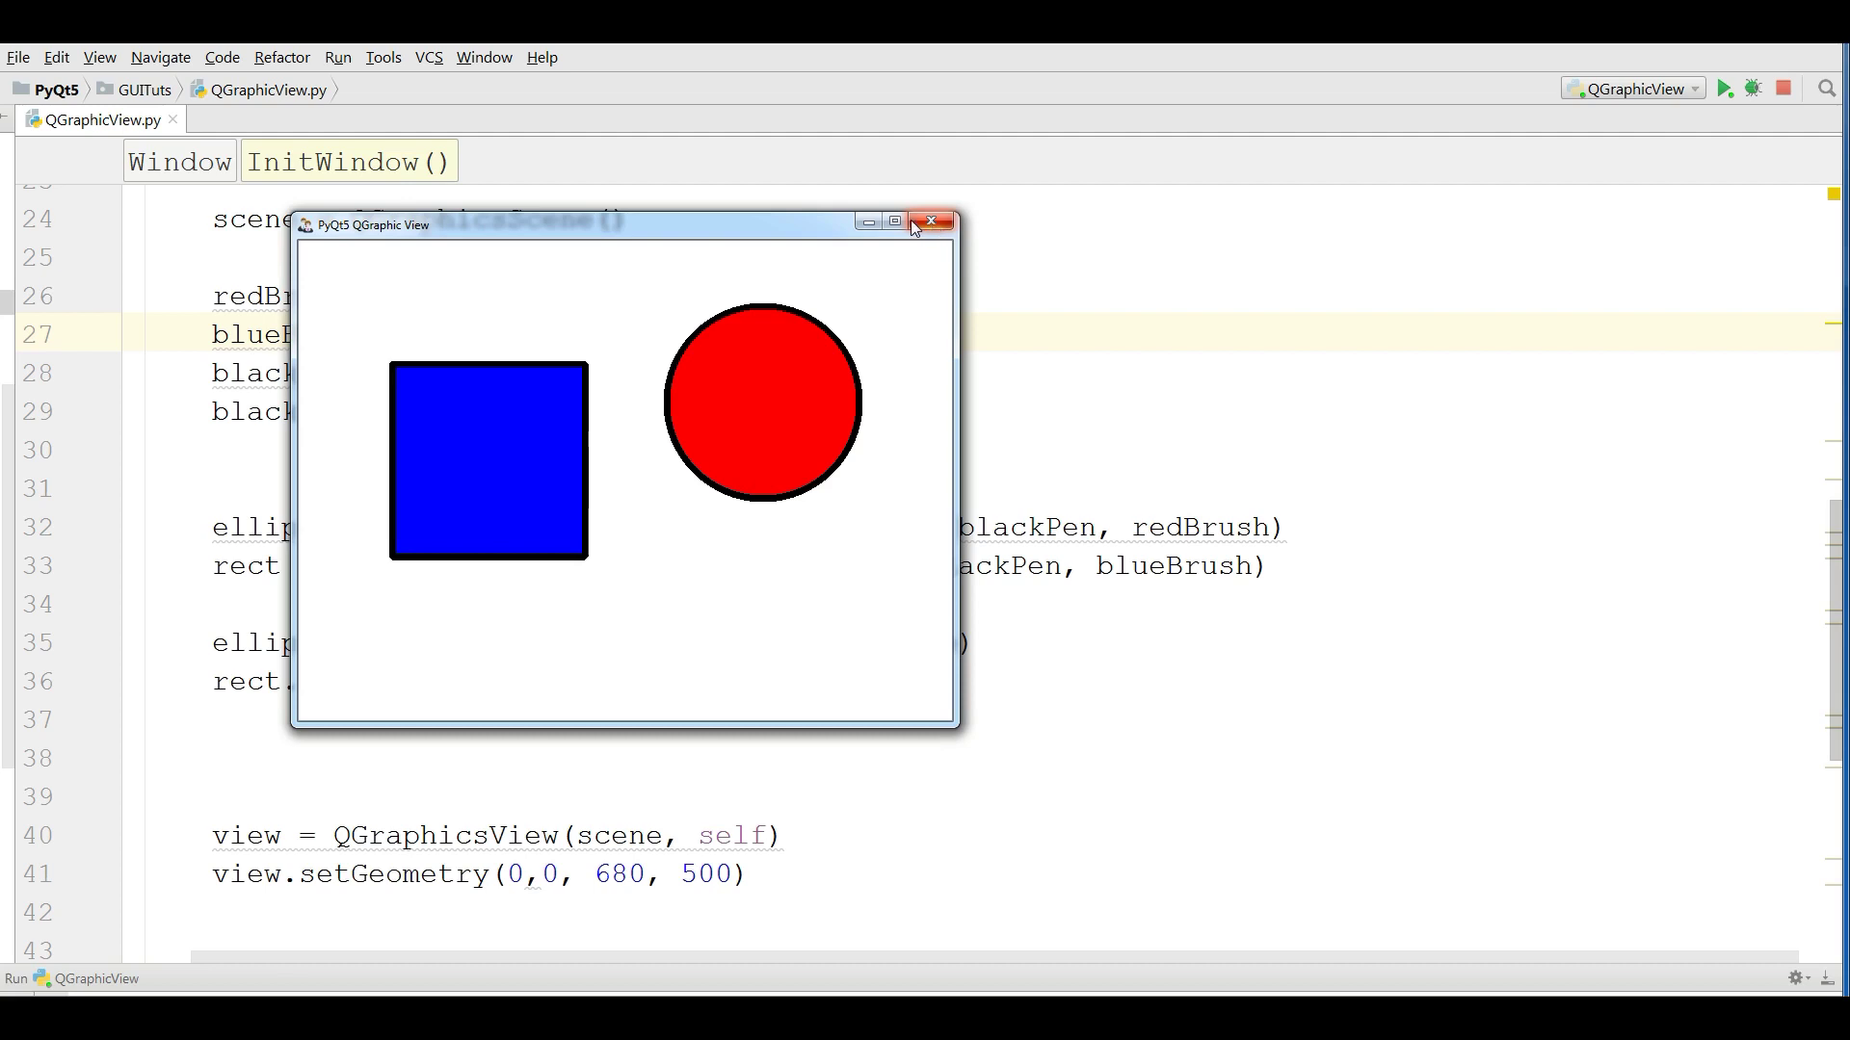
Move the app window further right and shift both shapes down-left.
left_click_drag(800, 231, 997, 219)
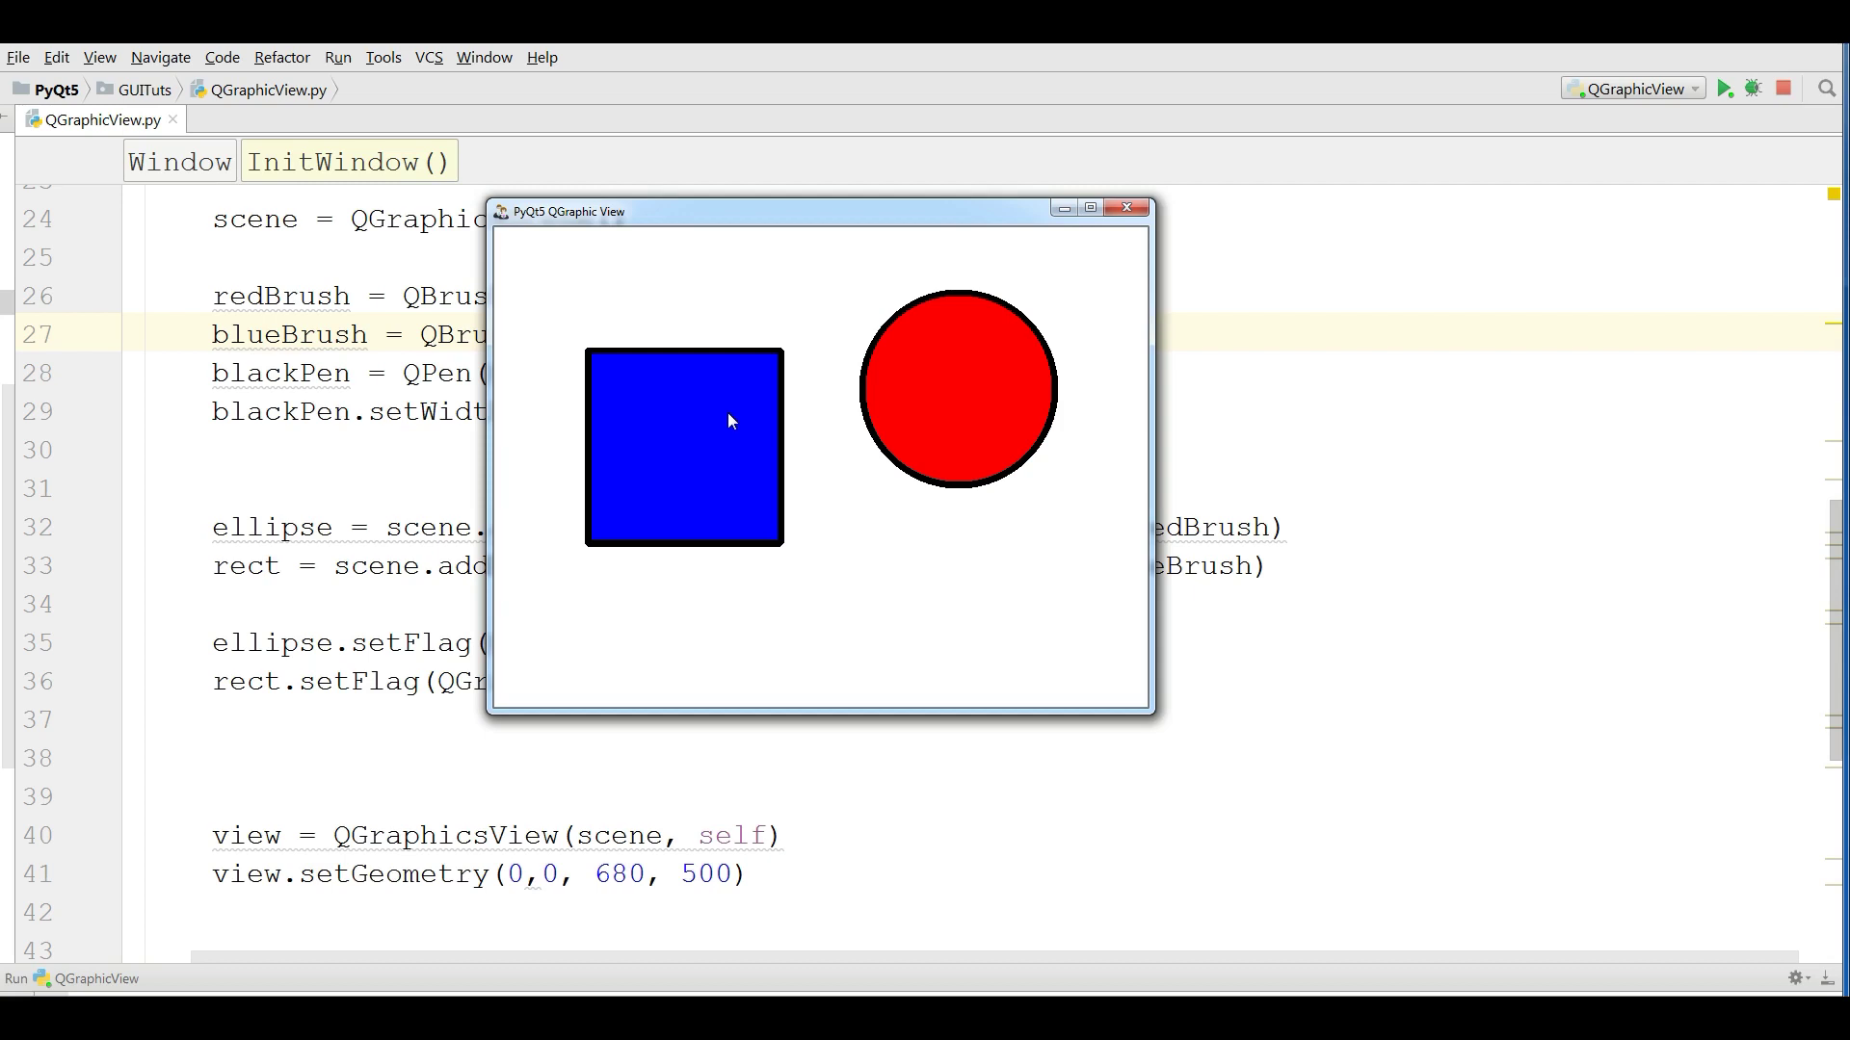
left_click_drag(704, 424, 668, 475)
left_click_drag(984, 431, 935, 466)
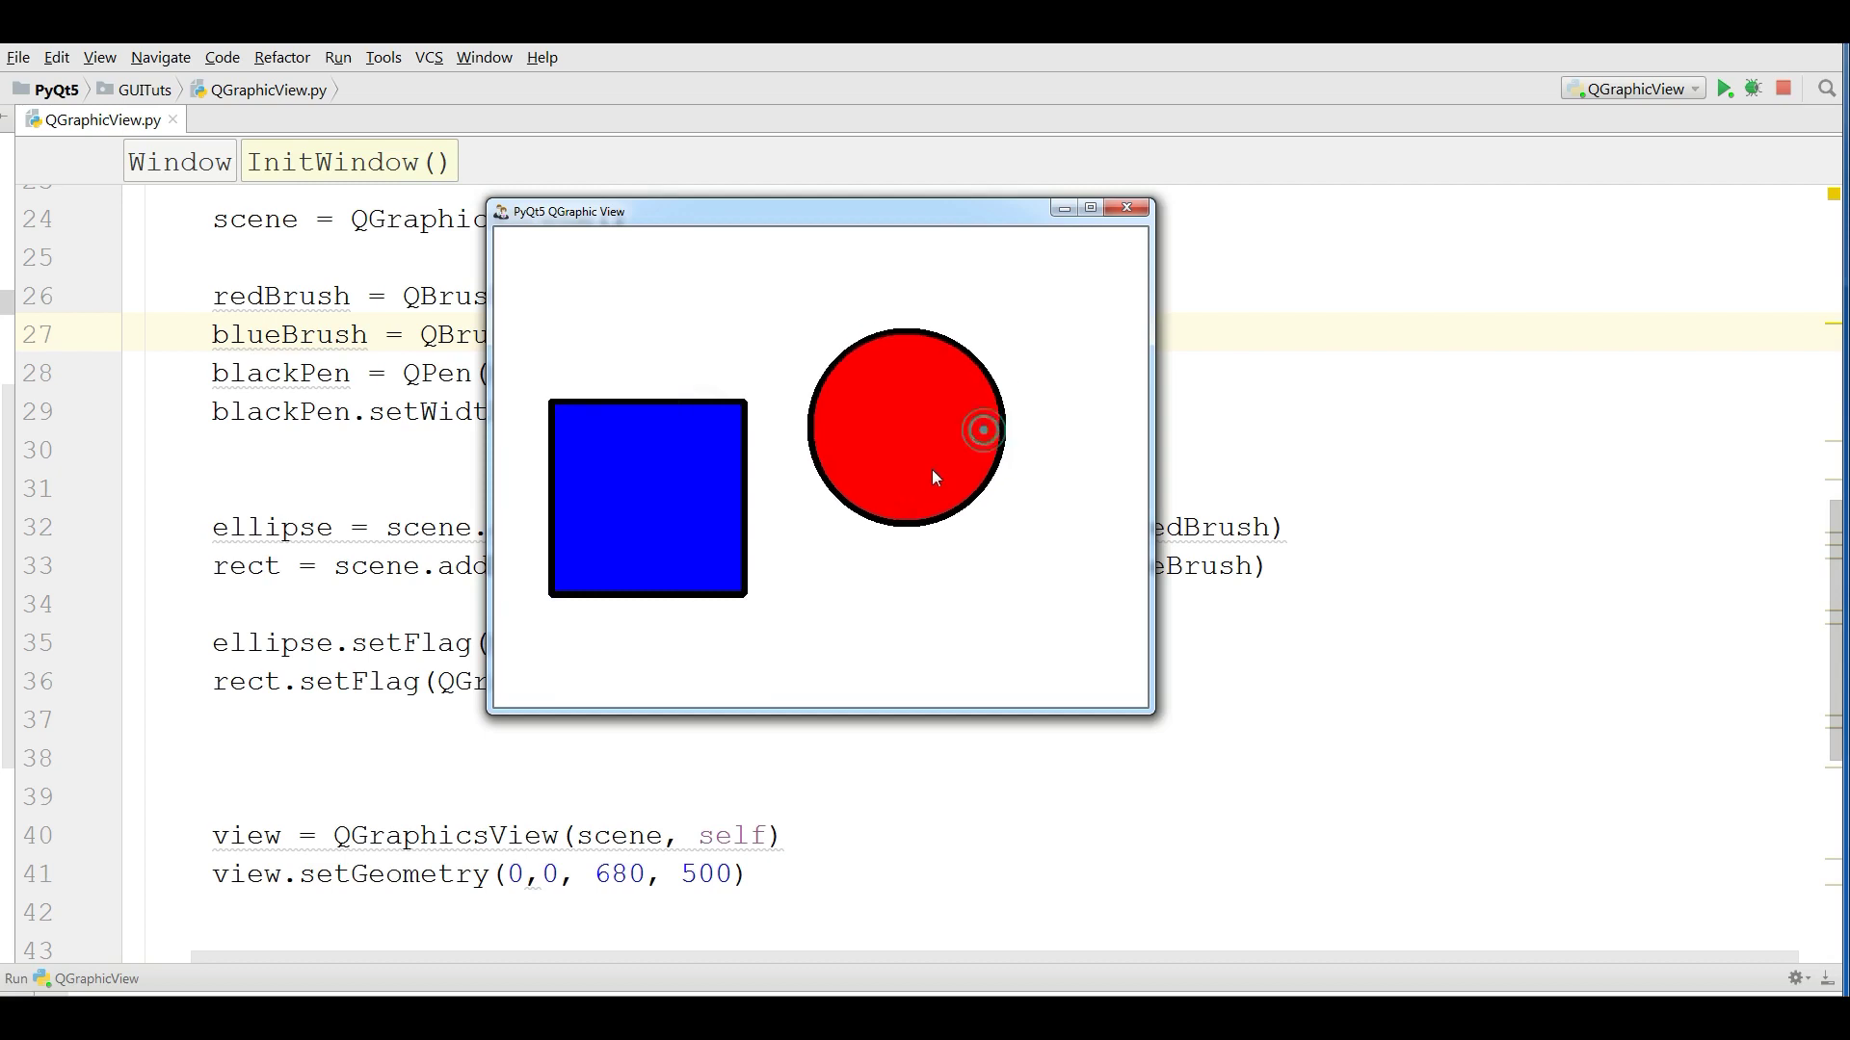
Close the app window and append QPushButton to the PyQt5.QtWidgets import on line 2.
left_click(1125, 209)
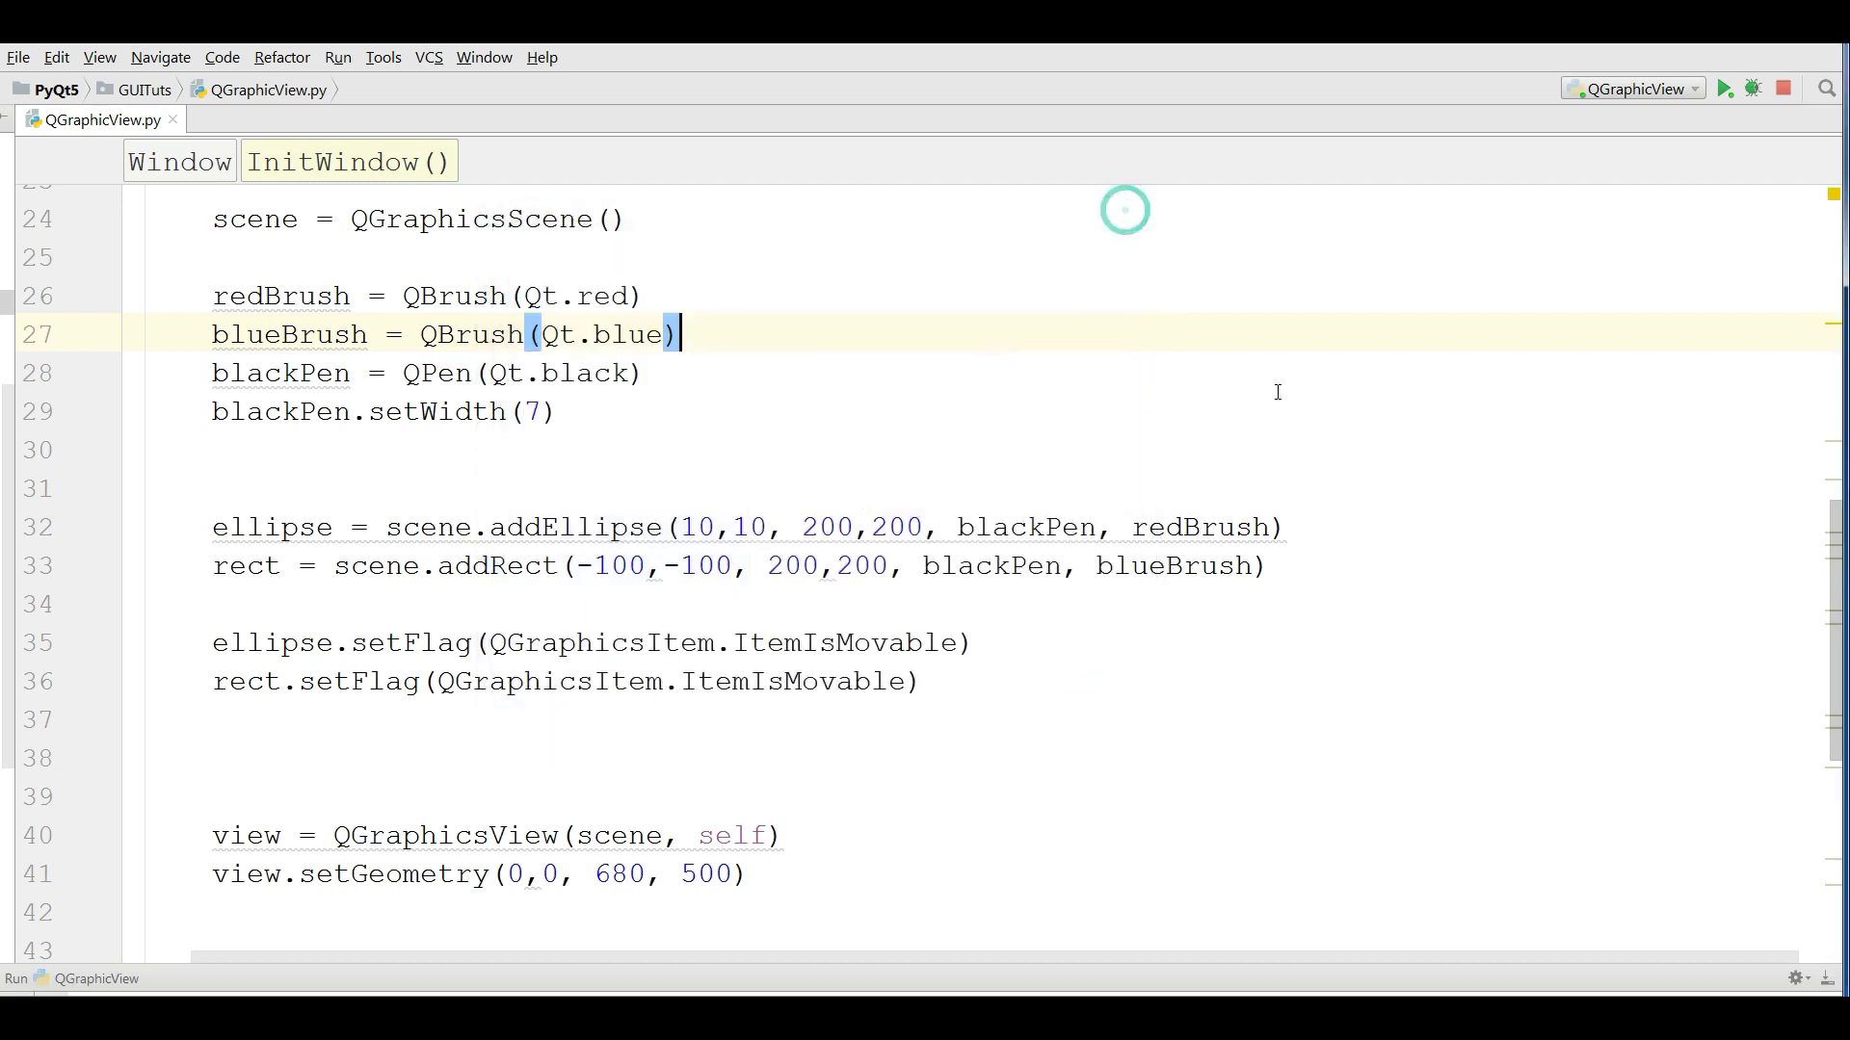
scroll(1663, 636, "down", 1)
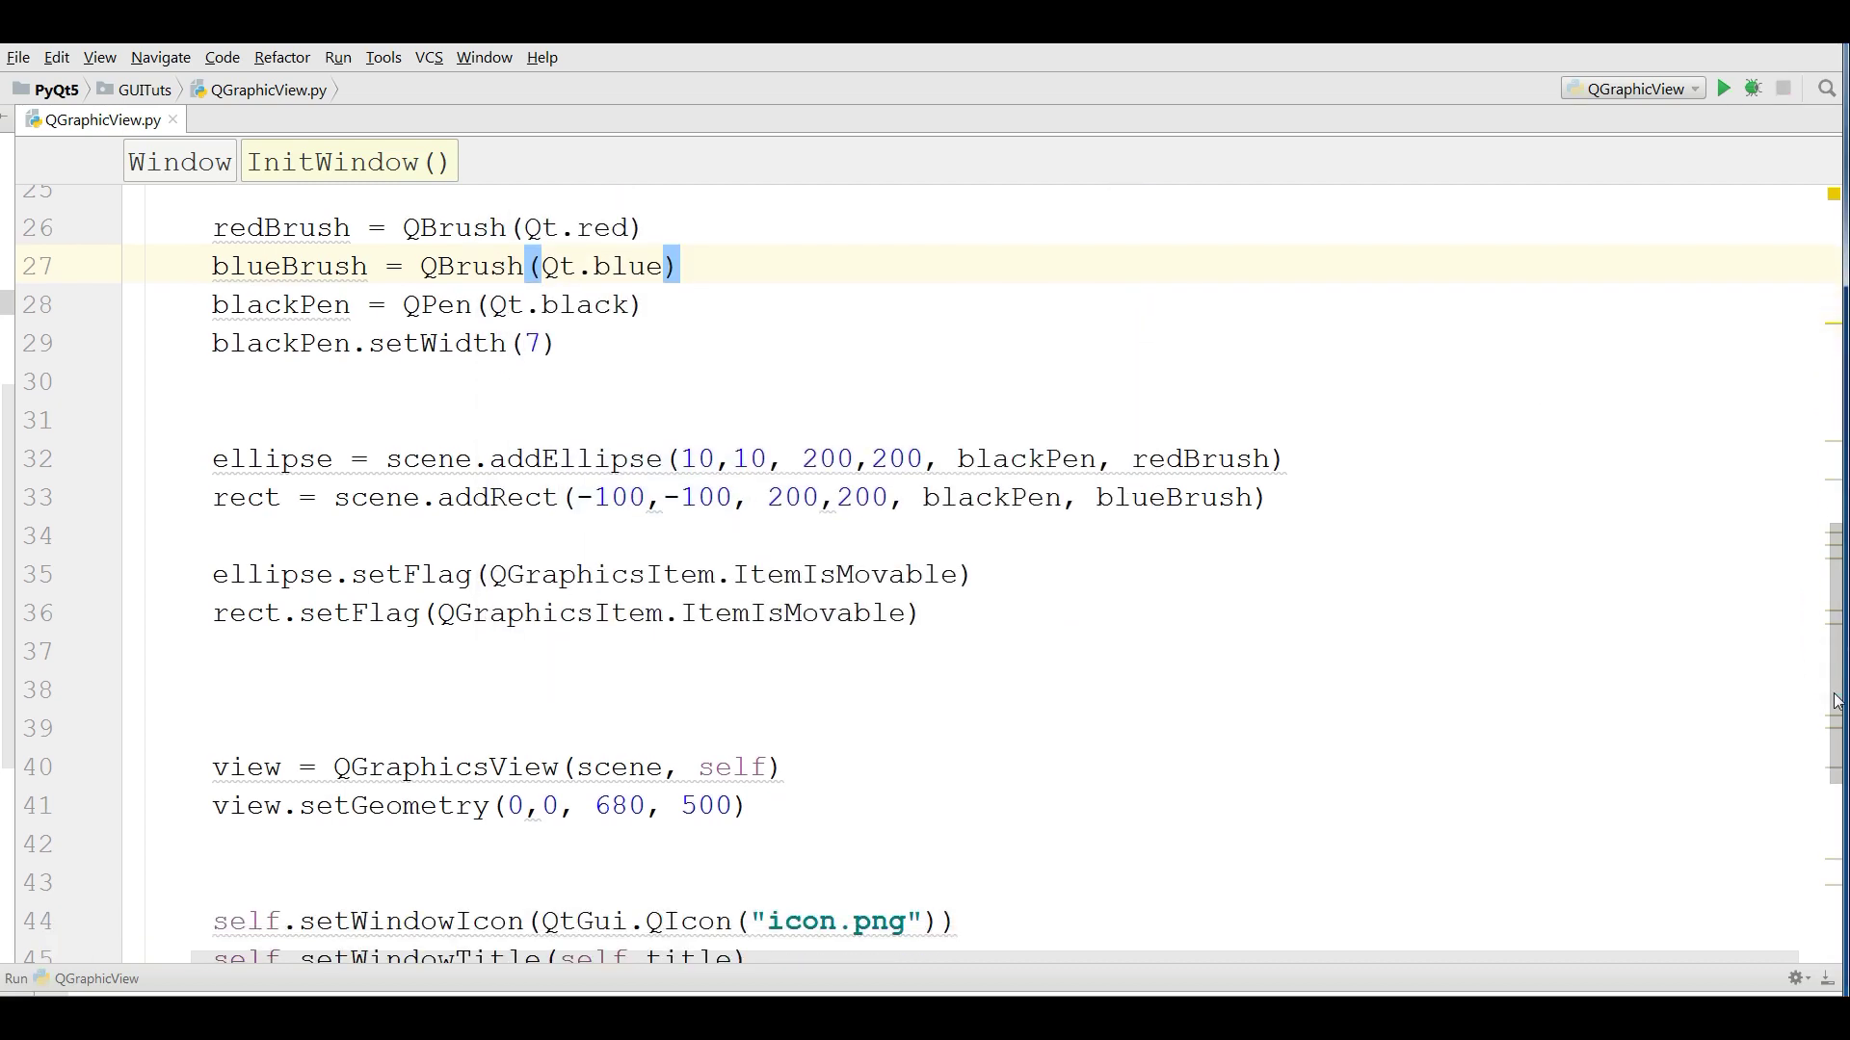
scroll(1517, 592, "up", 1)
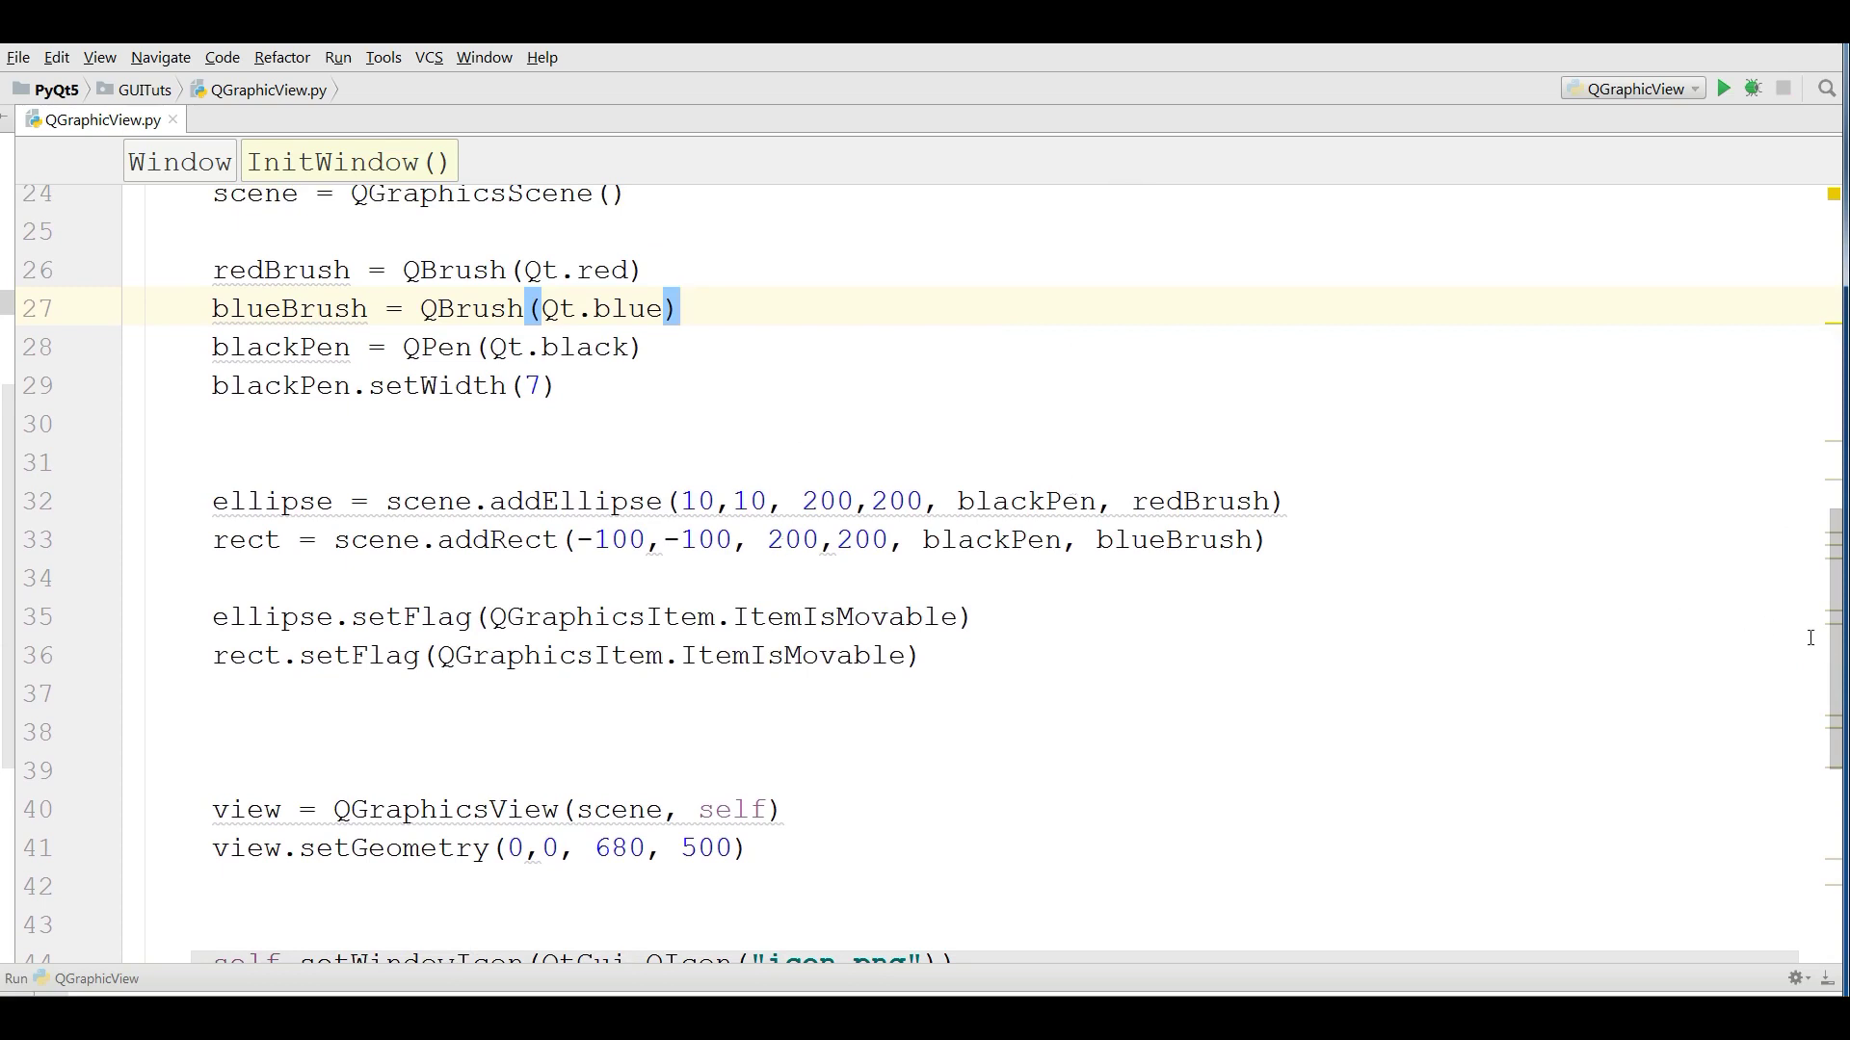
scroll(1813, 578, "up", 2)
scroll(1829, 462, "up", 4)
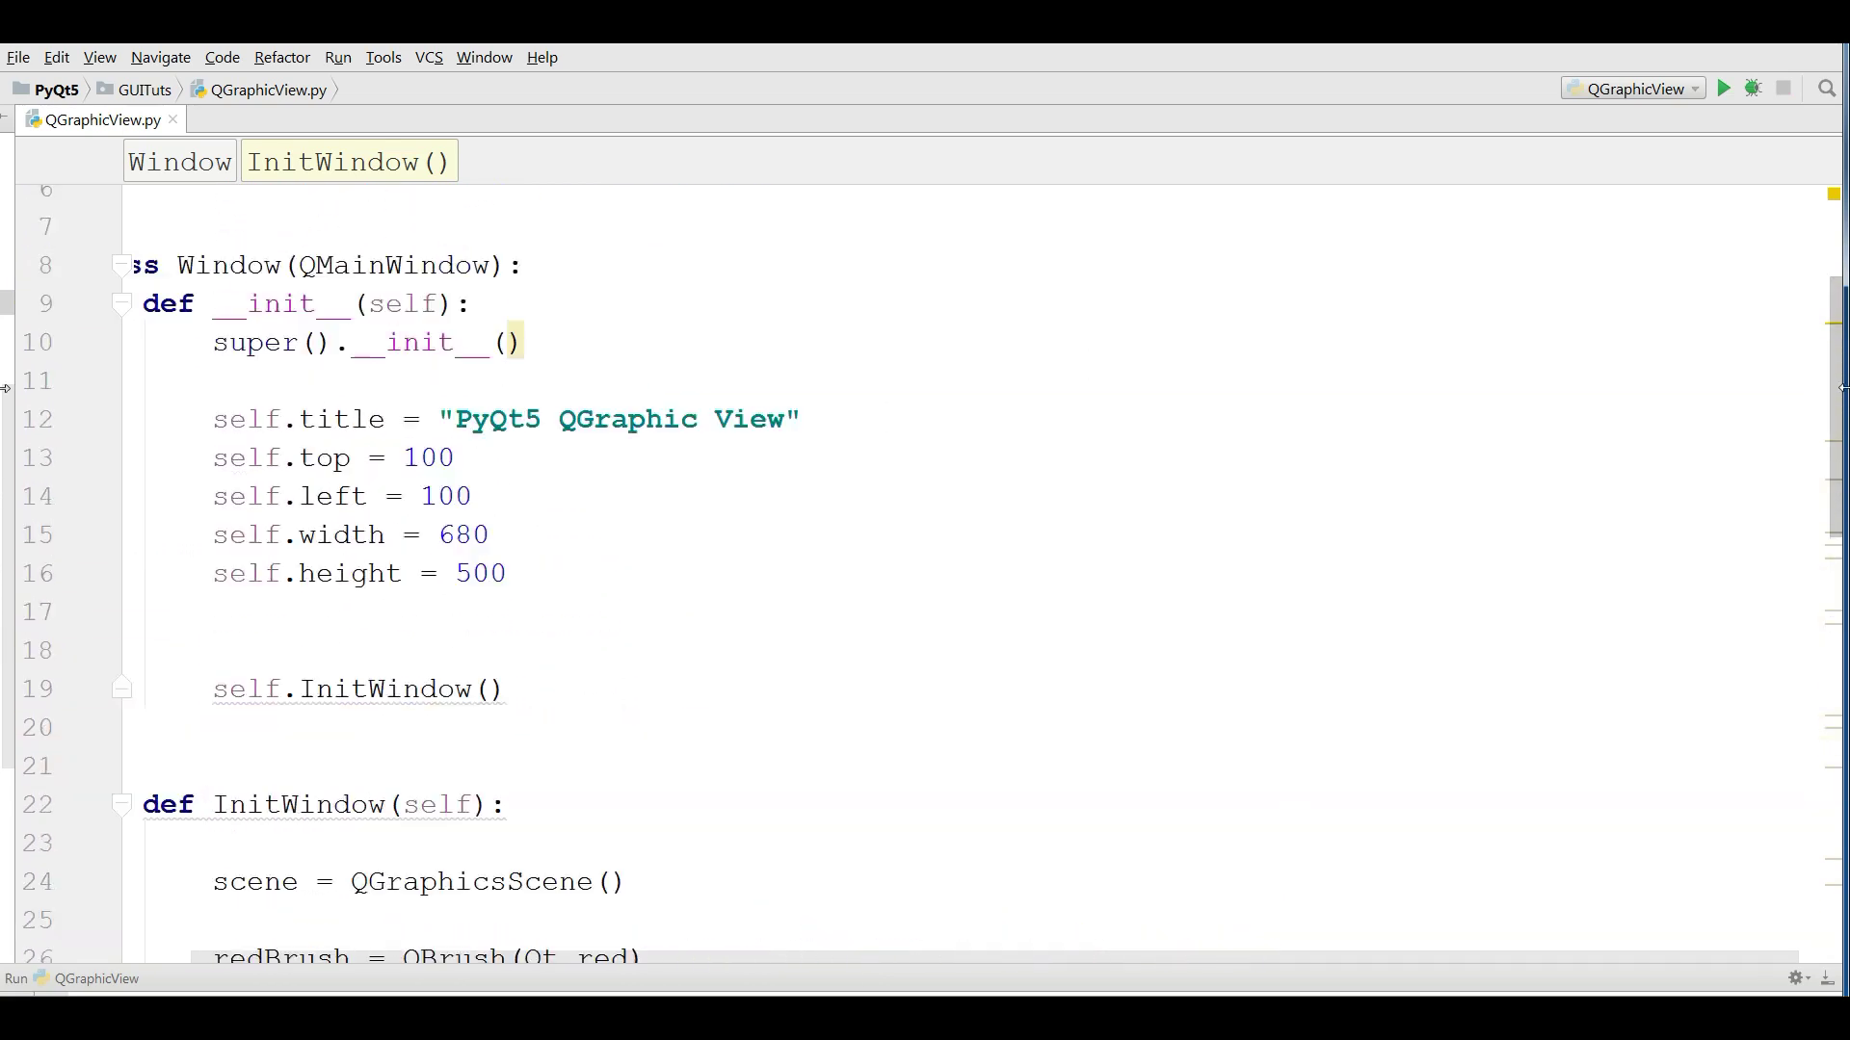
left_click_drag(1843, 385, 1843, 299)
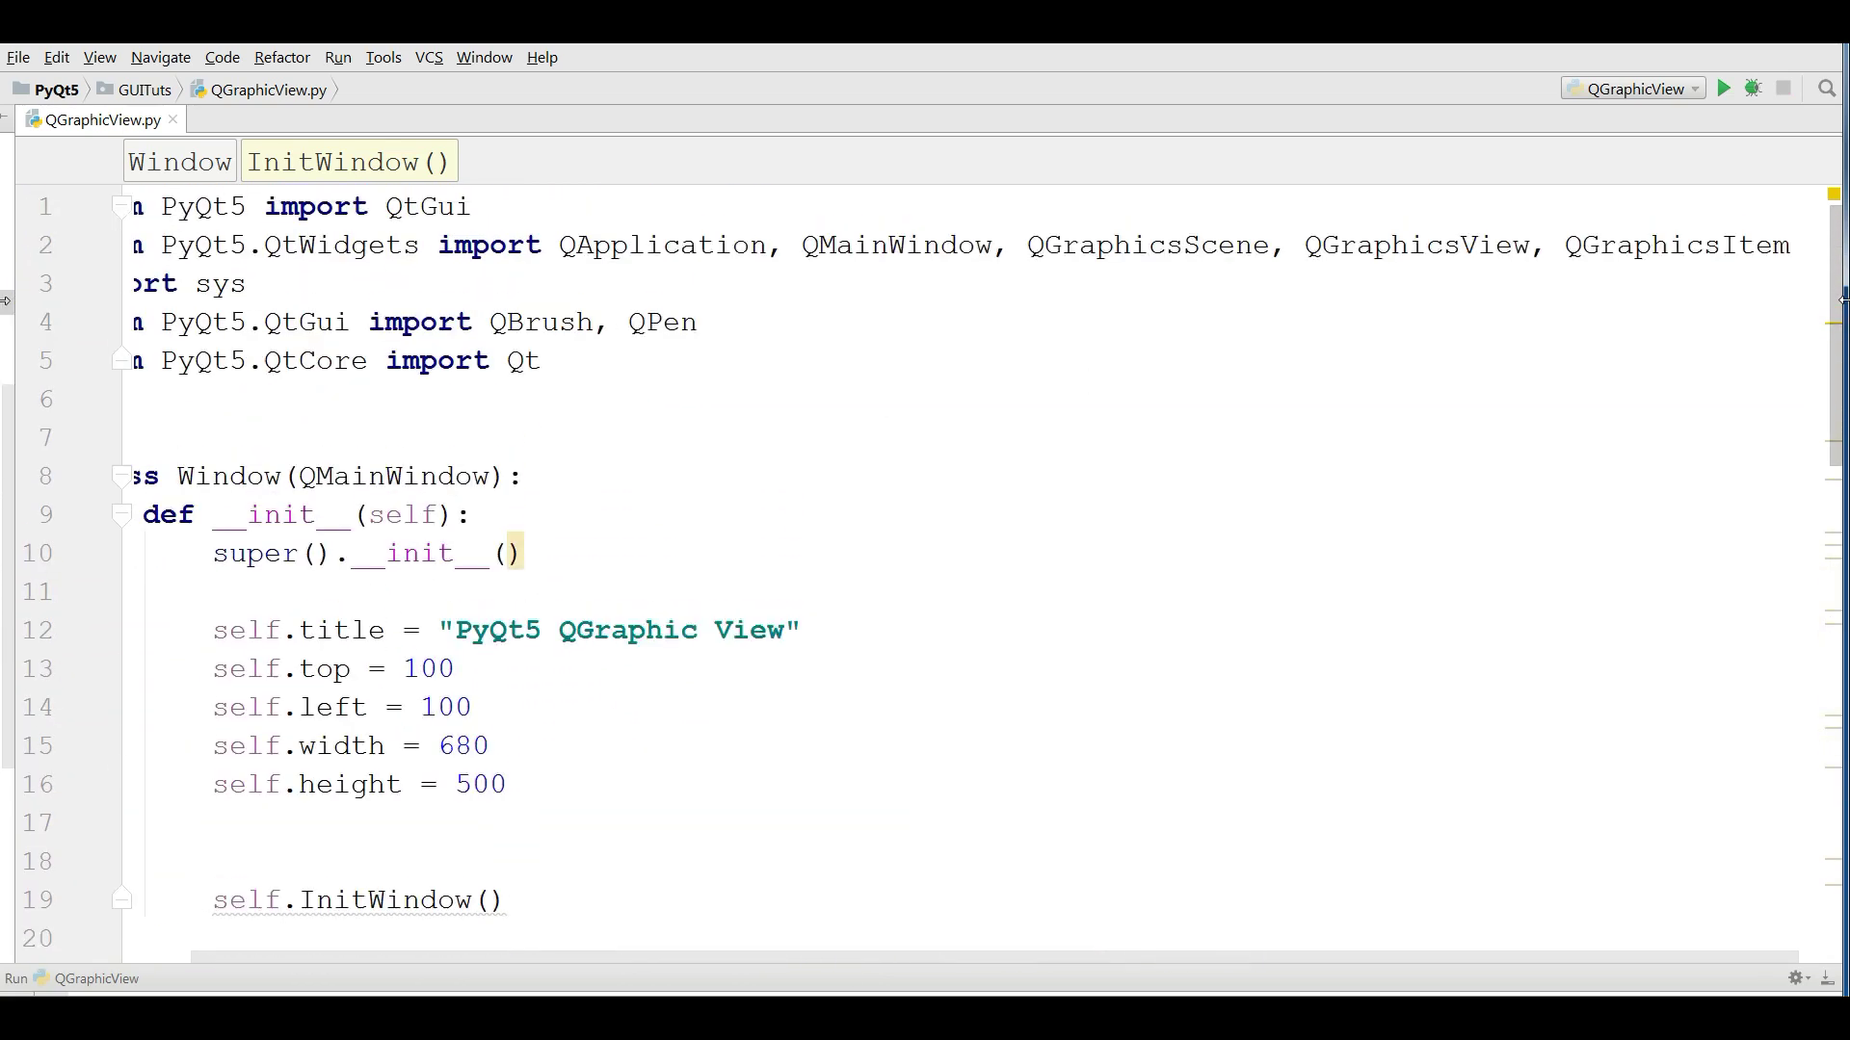
left_click(1796, 246)
type(", ")
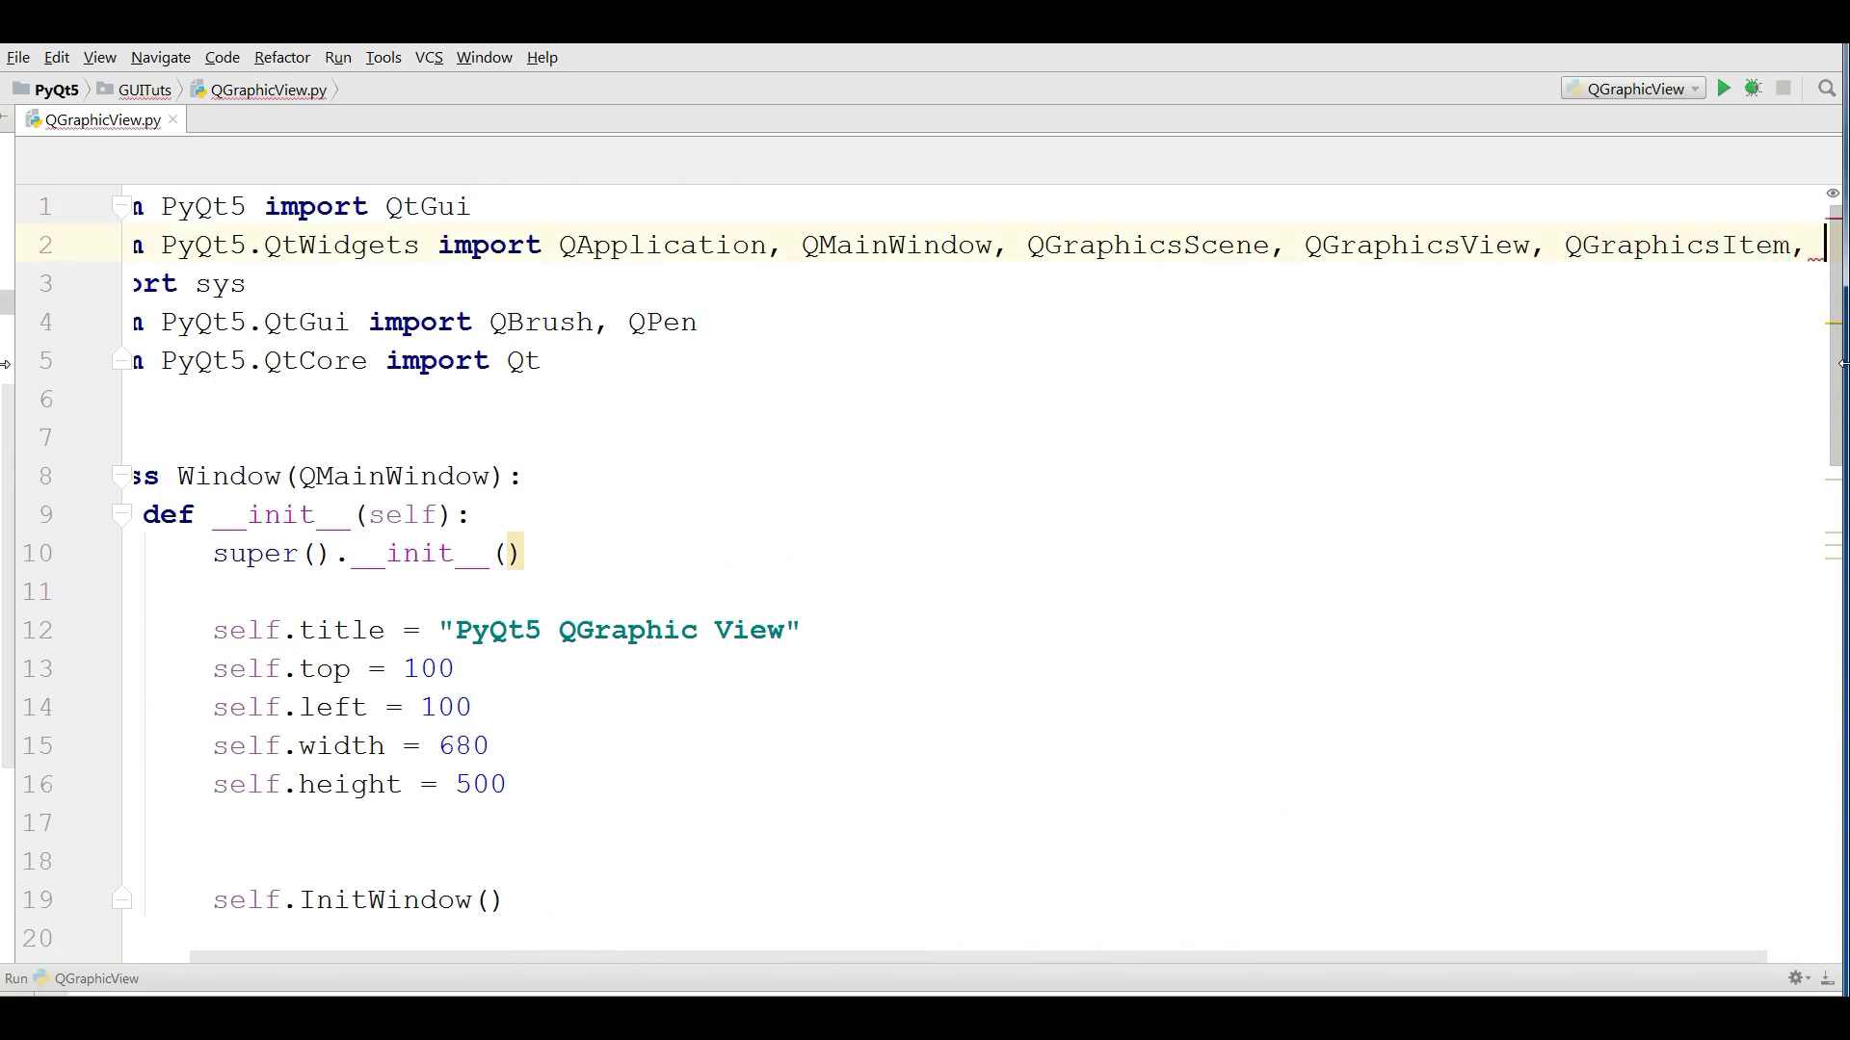
type("QPu")
key("Return")
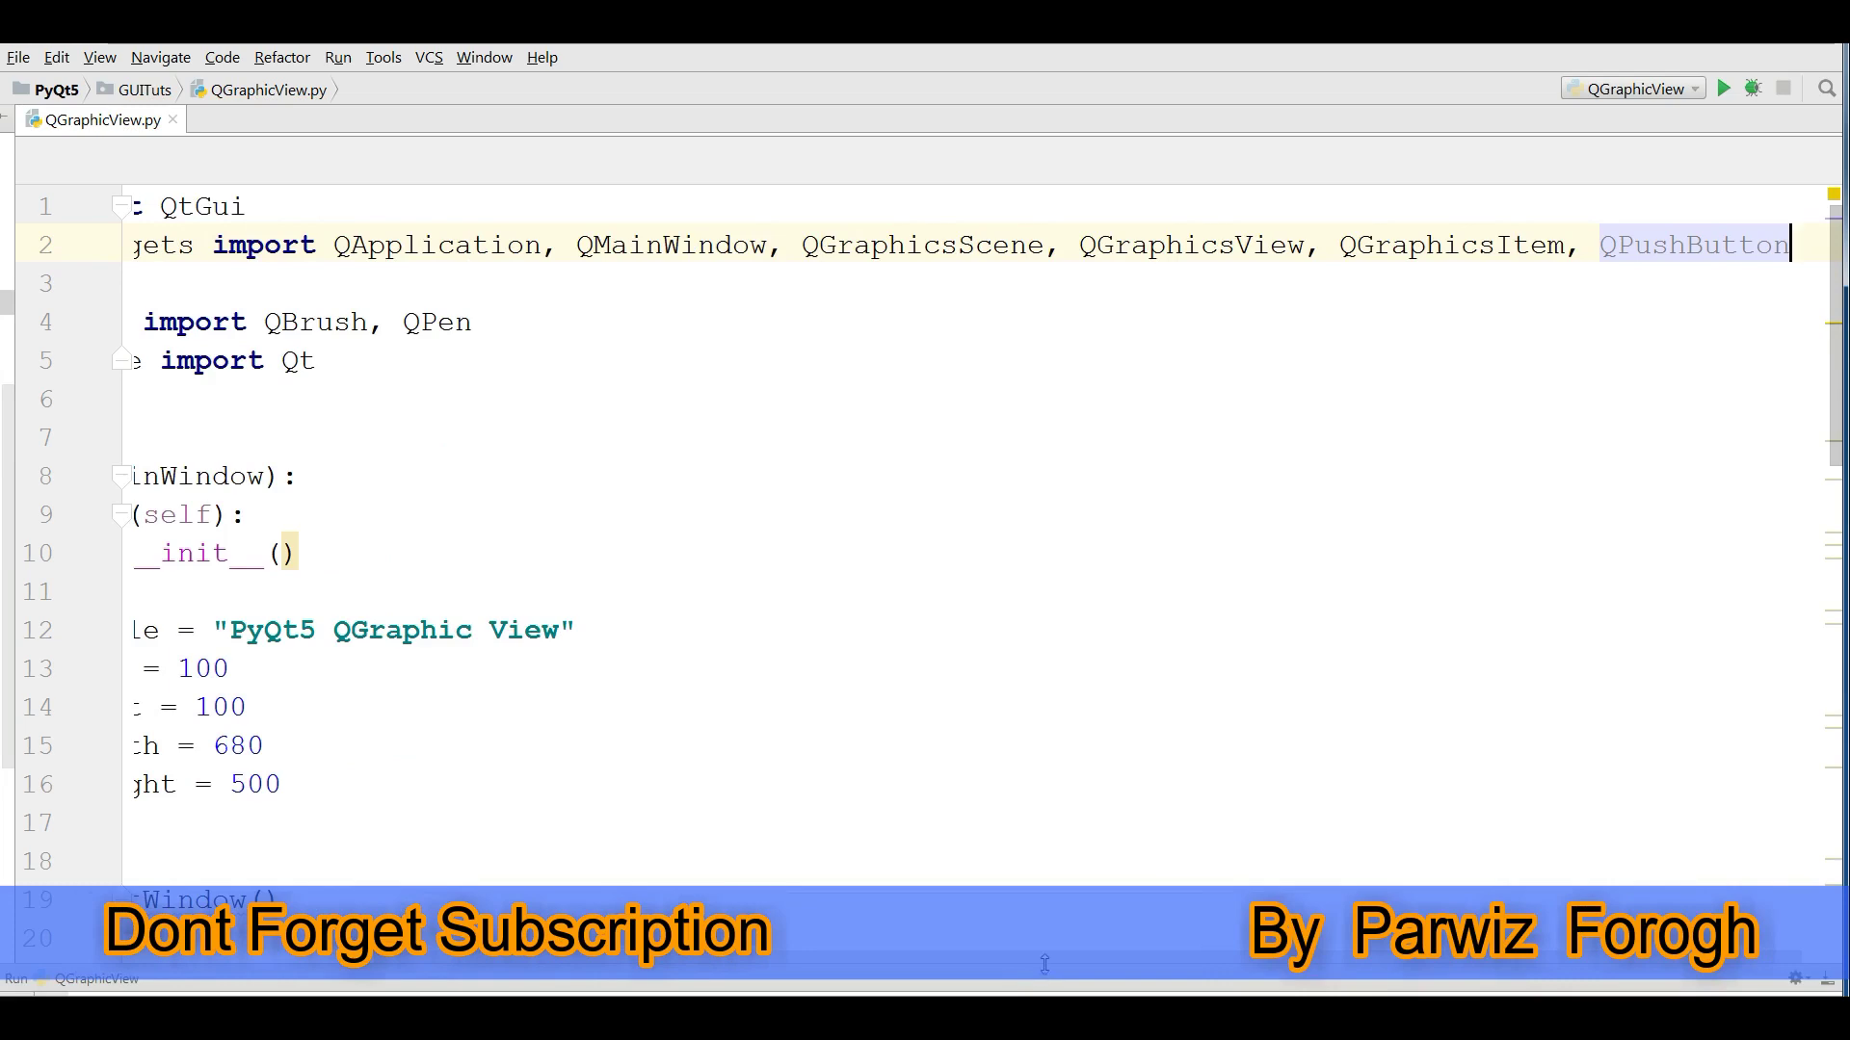
left_click_drag(986, 964, 745, 963)
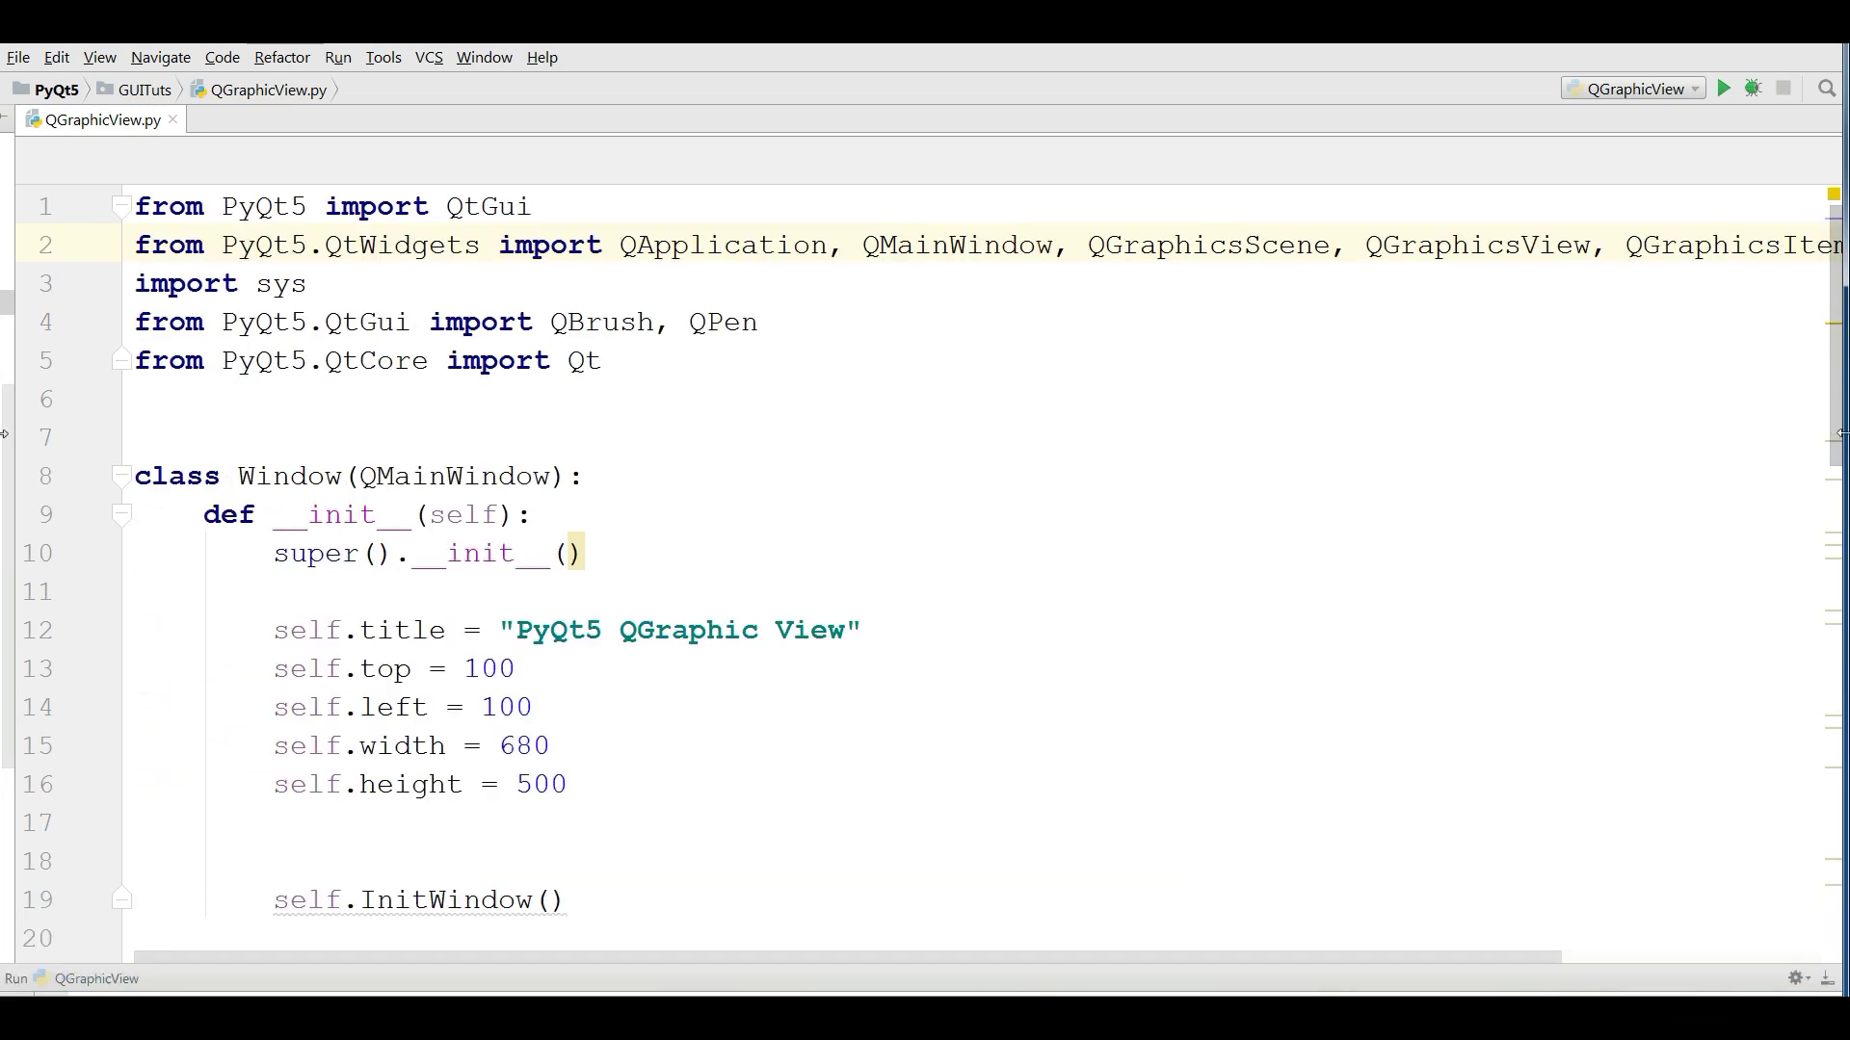
left_click_drag(1835, 433, 1840, 738)
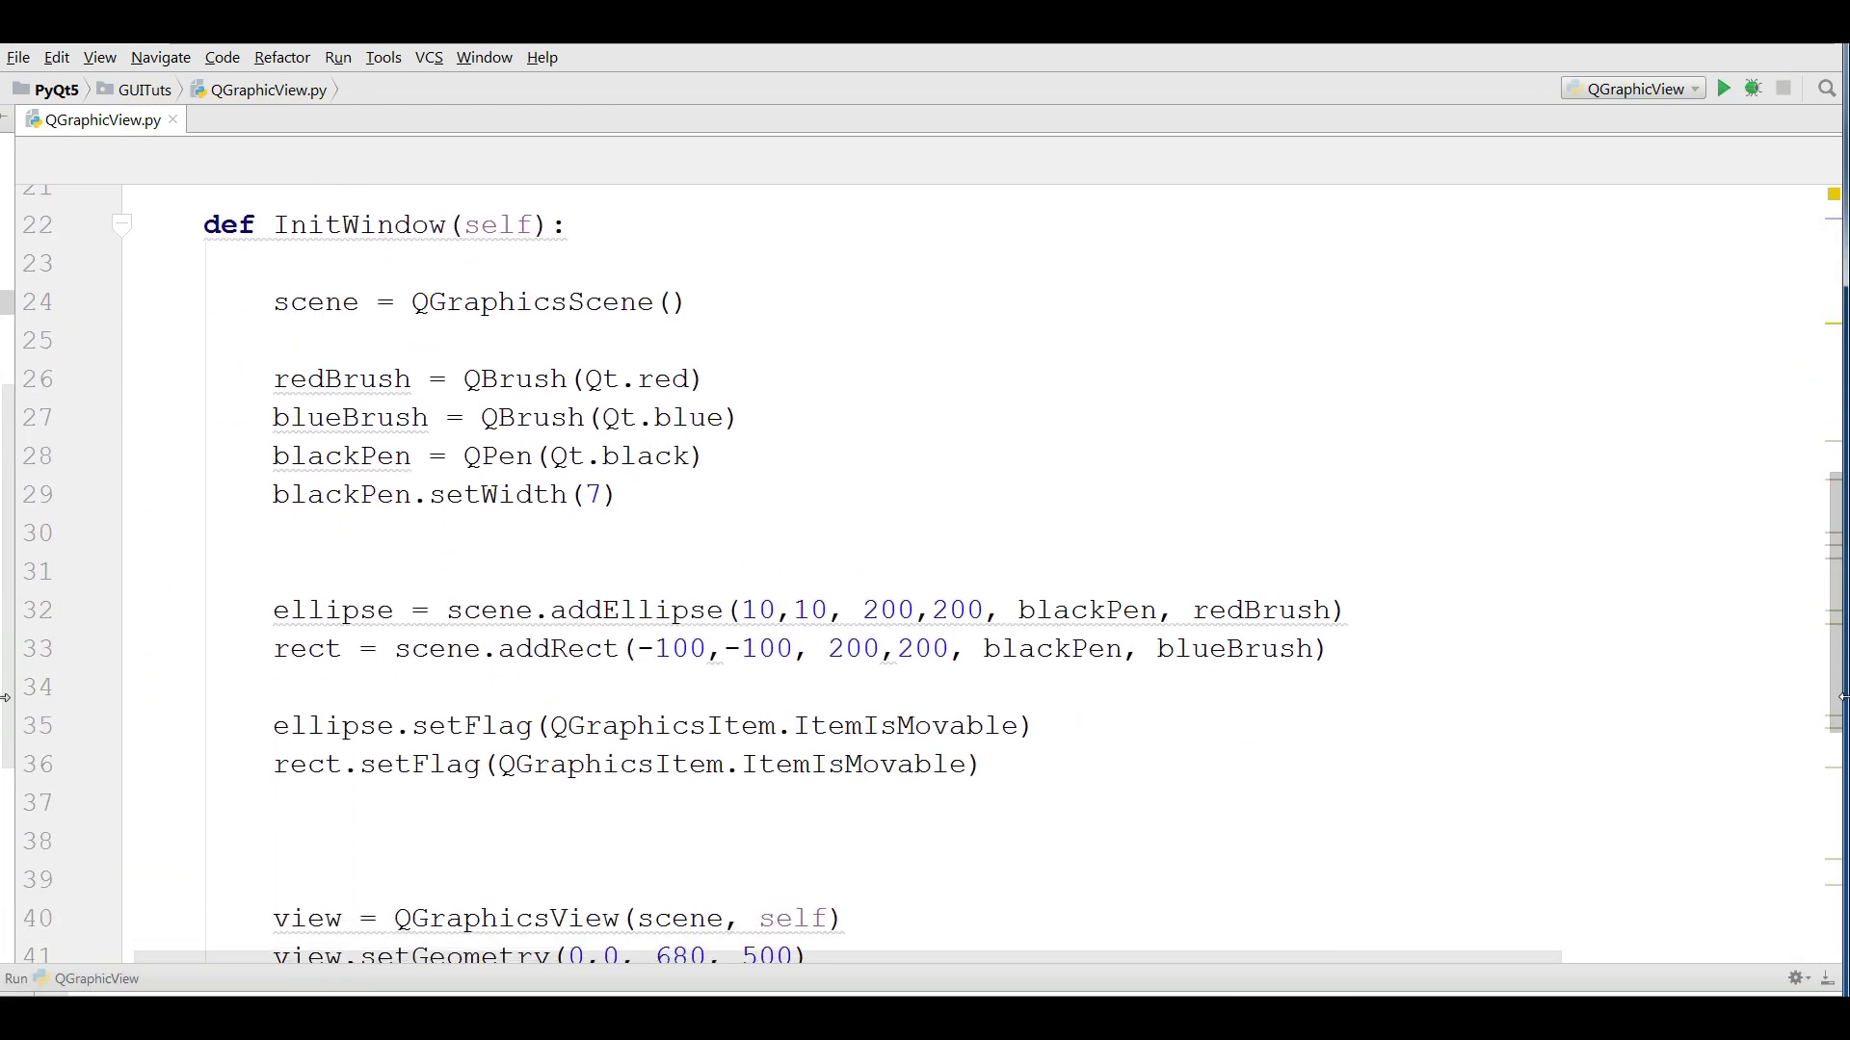
scroll(1274, 508, "up", 3)
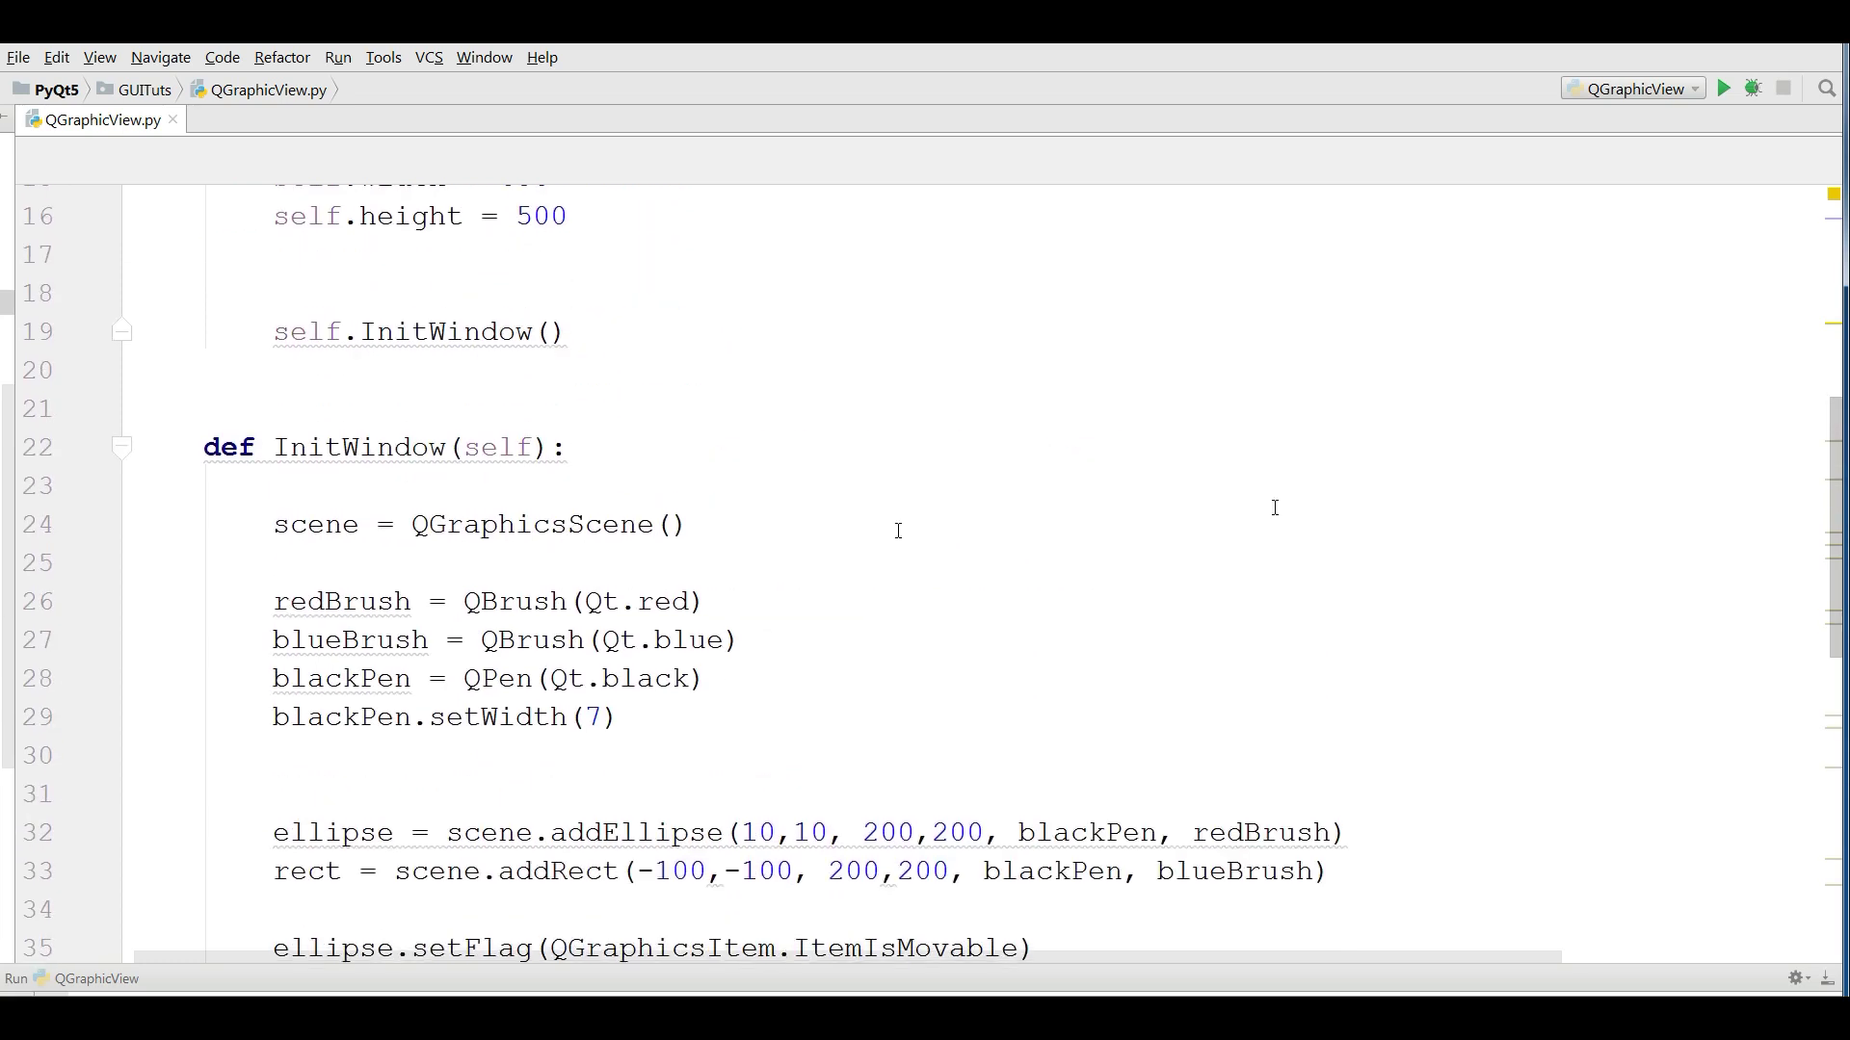
left_click(584, 457)
At the top of InitWindow, create self.button1 as a QPushButton labelled 'Rotate - '.
key("Return")
key("Return")
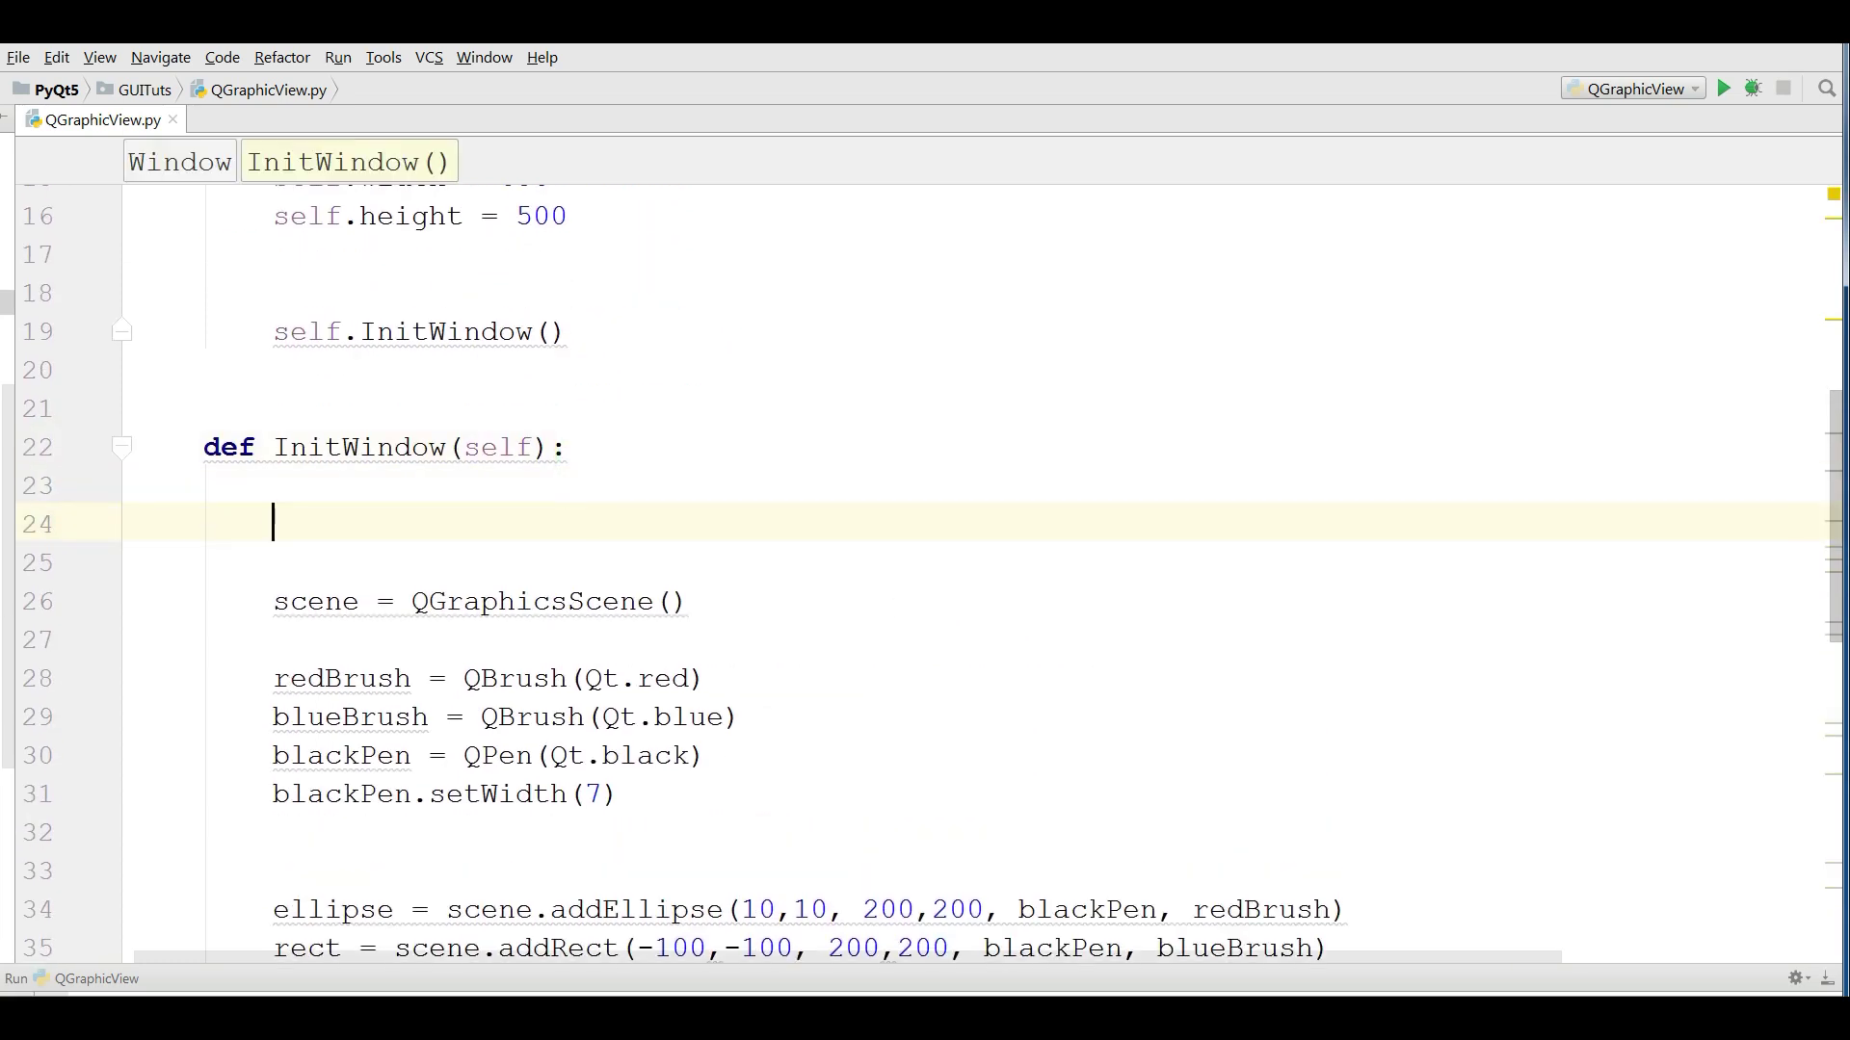
type("self")
type(".button1 ")
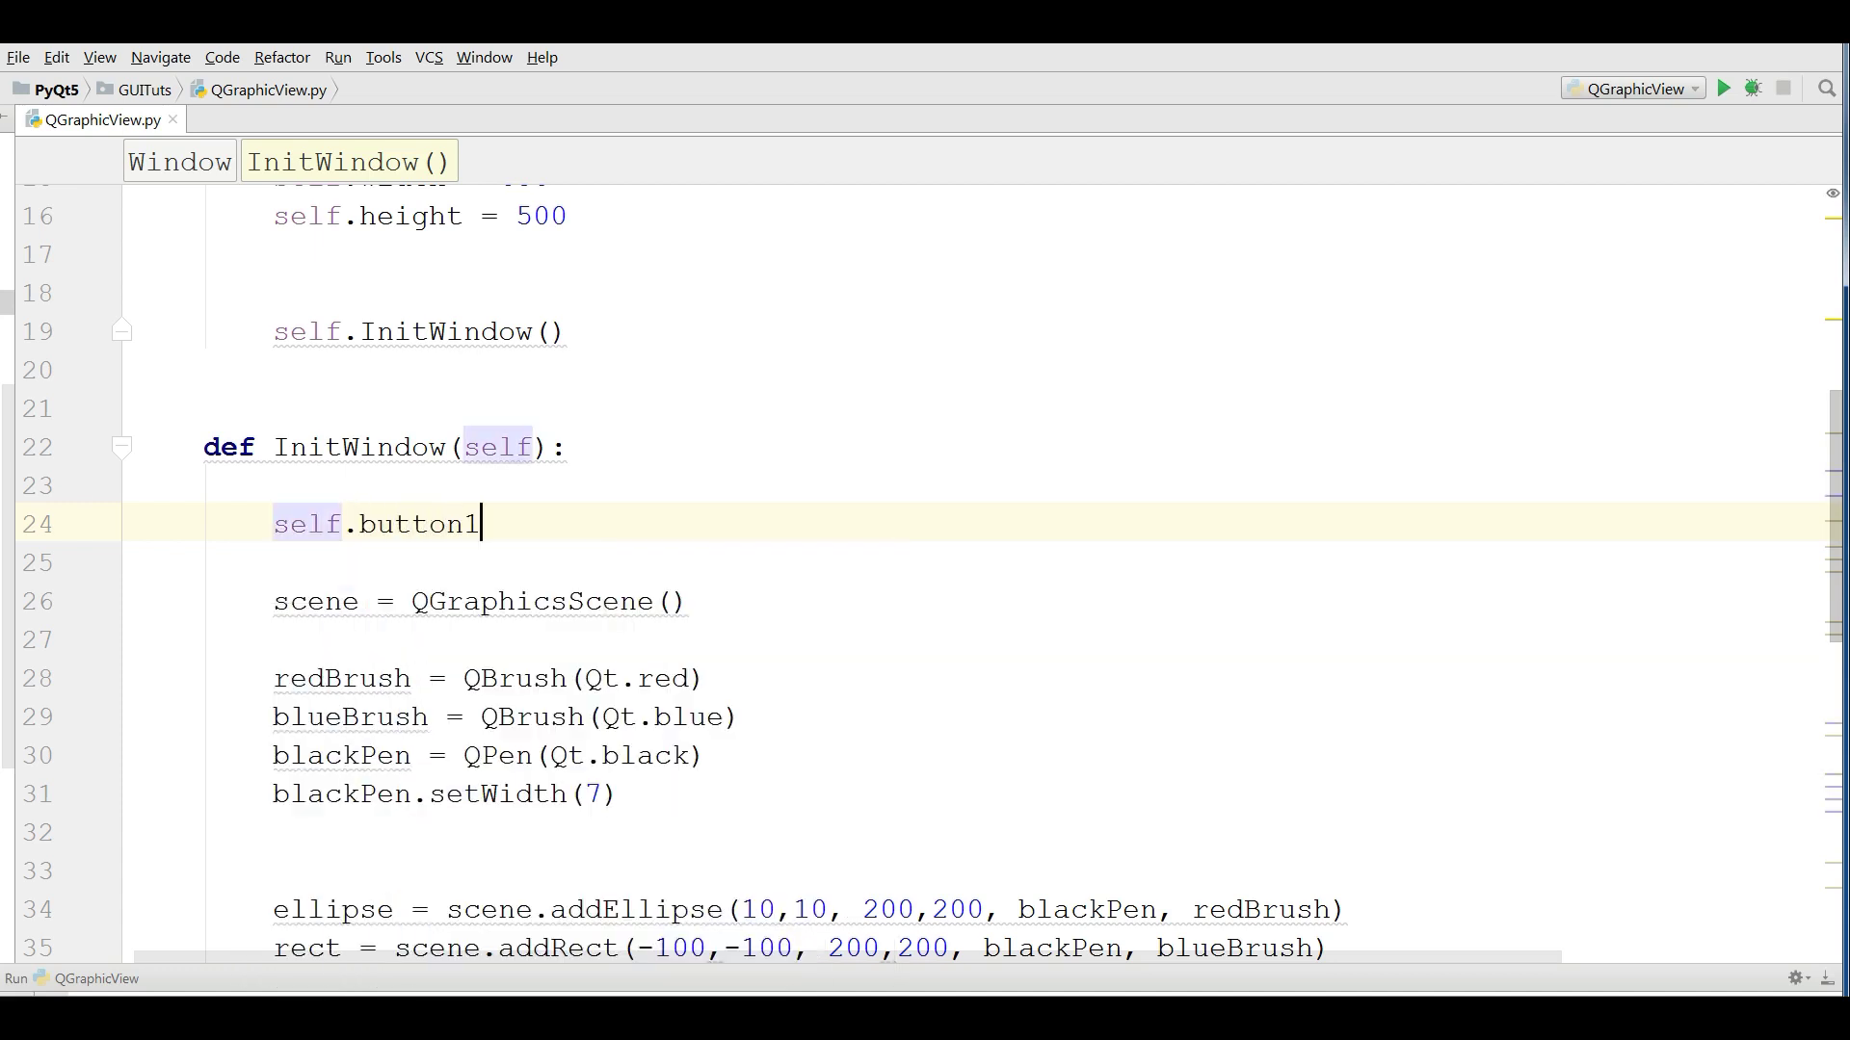
type("= QP")
key("Return")
type("(")
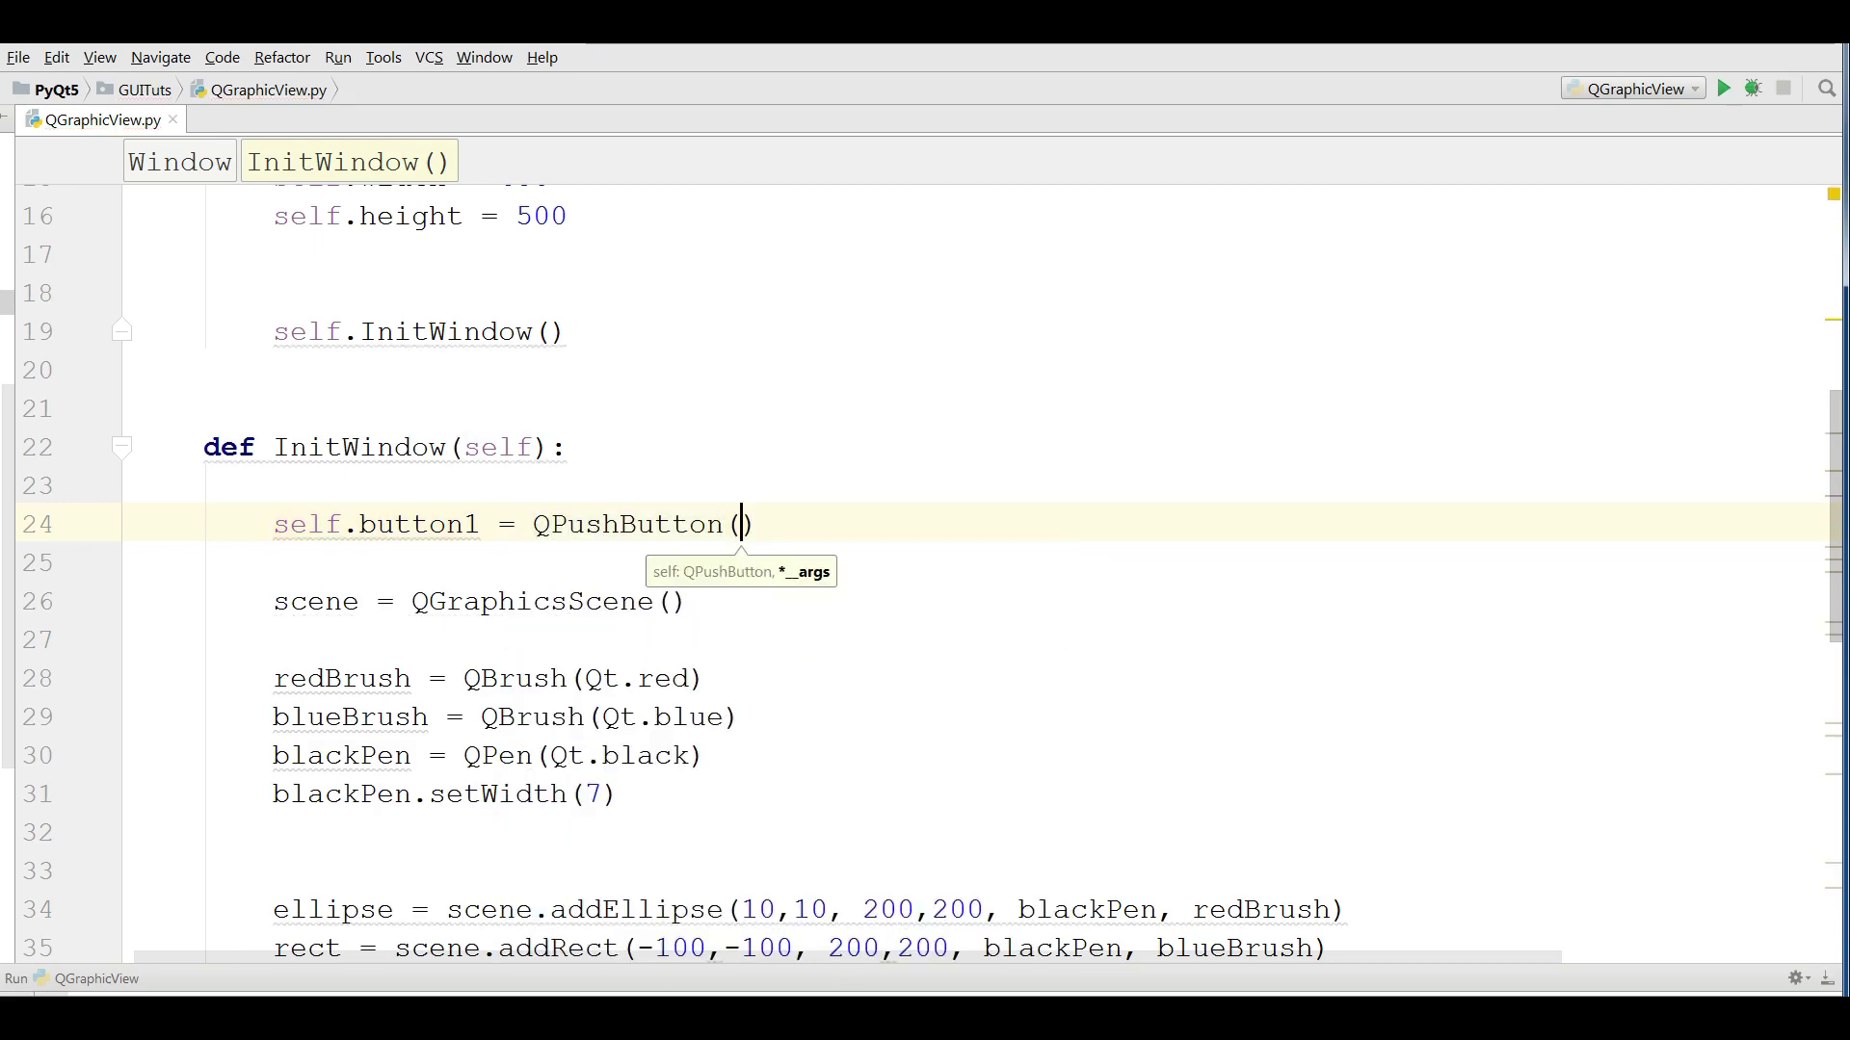
type("\"Rot")
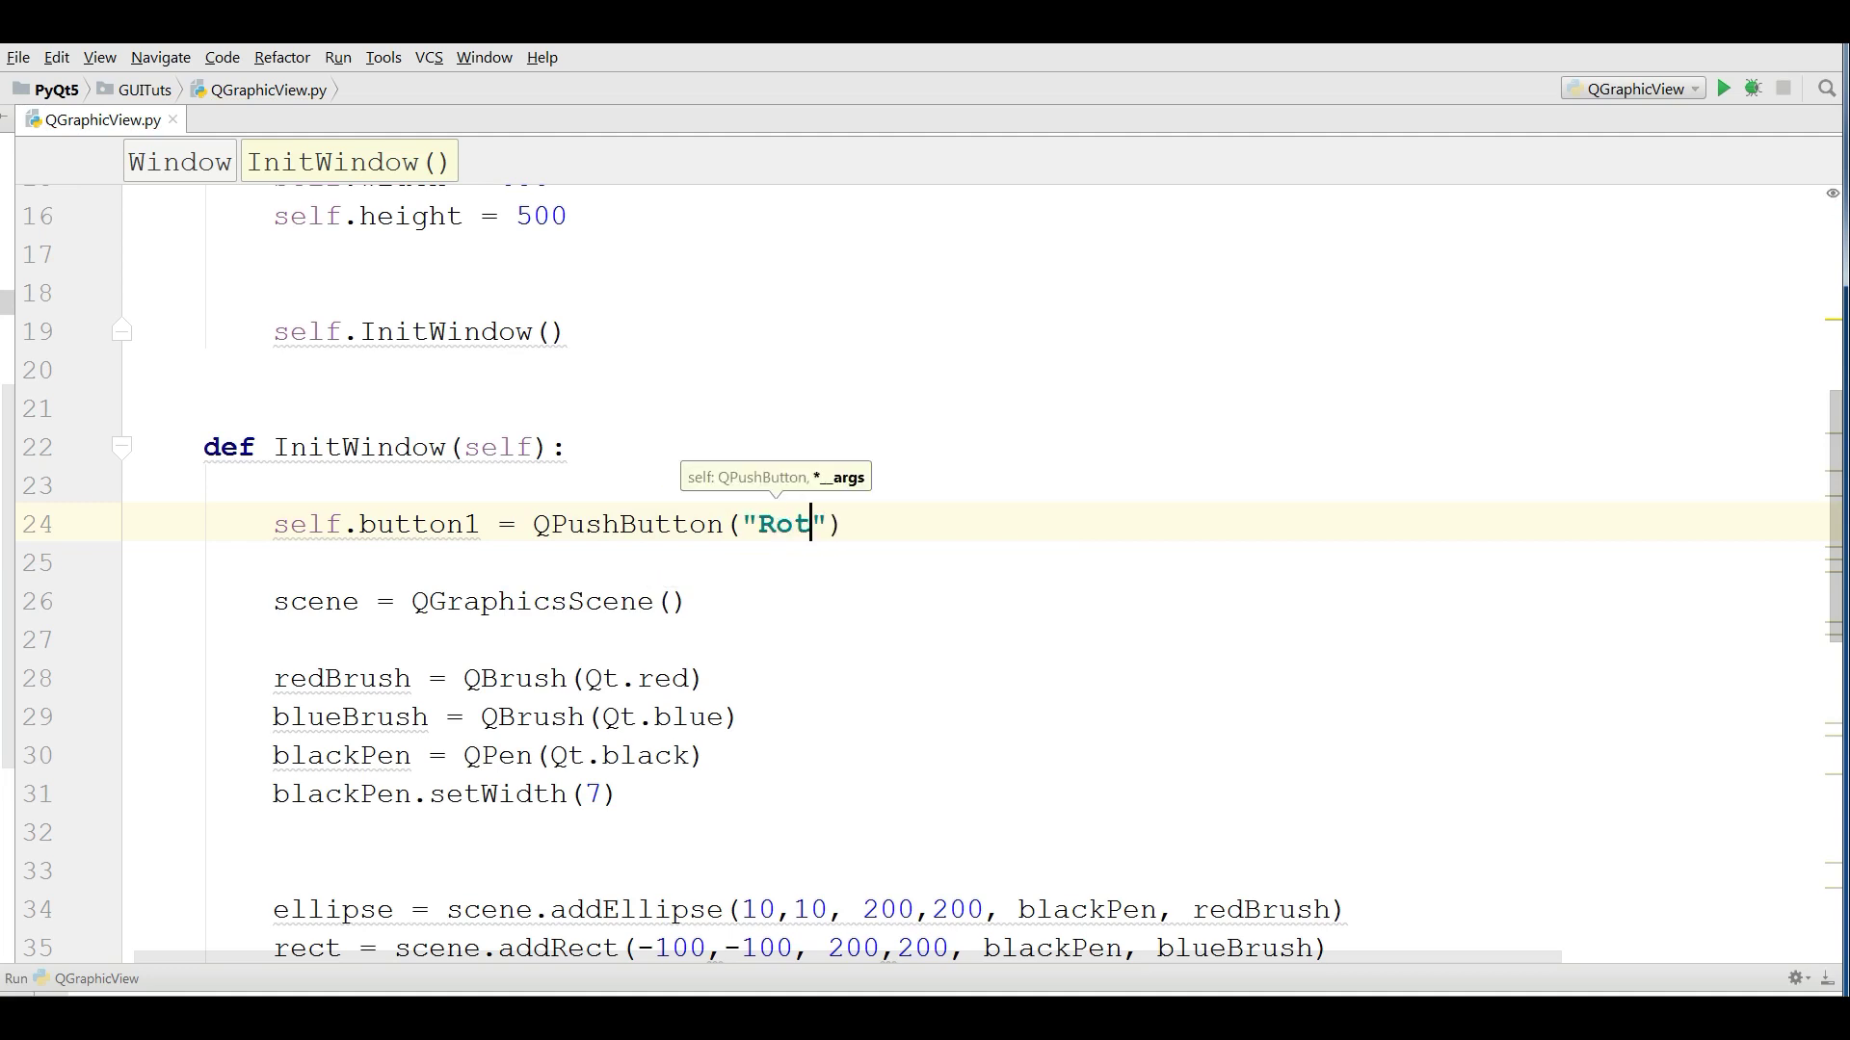
type("ate - ")
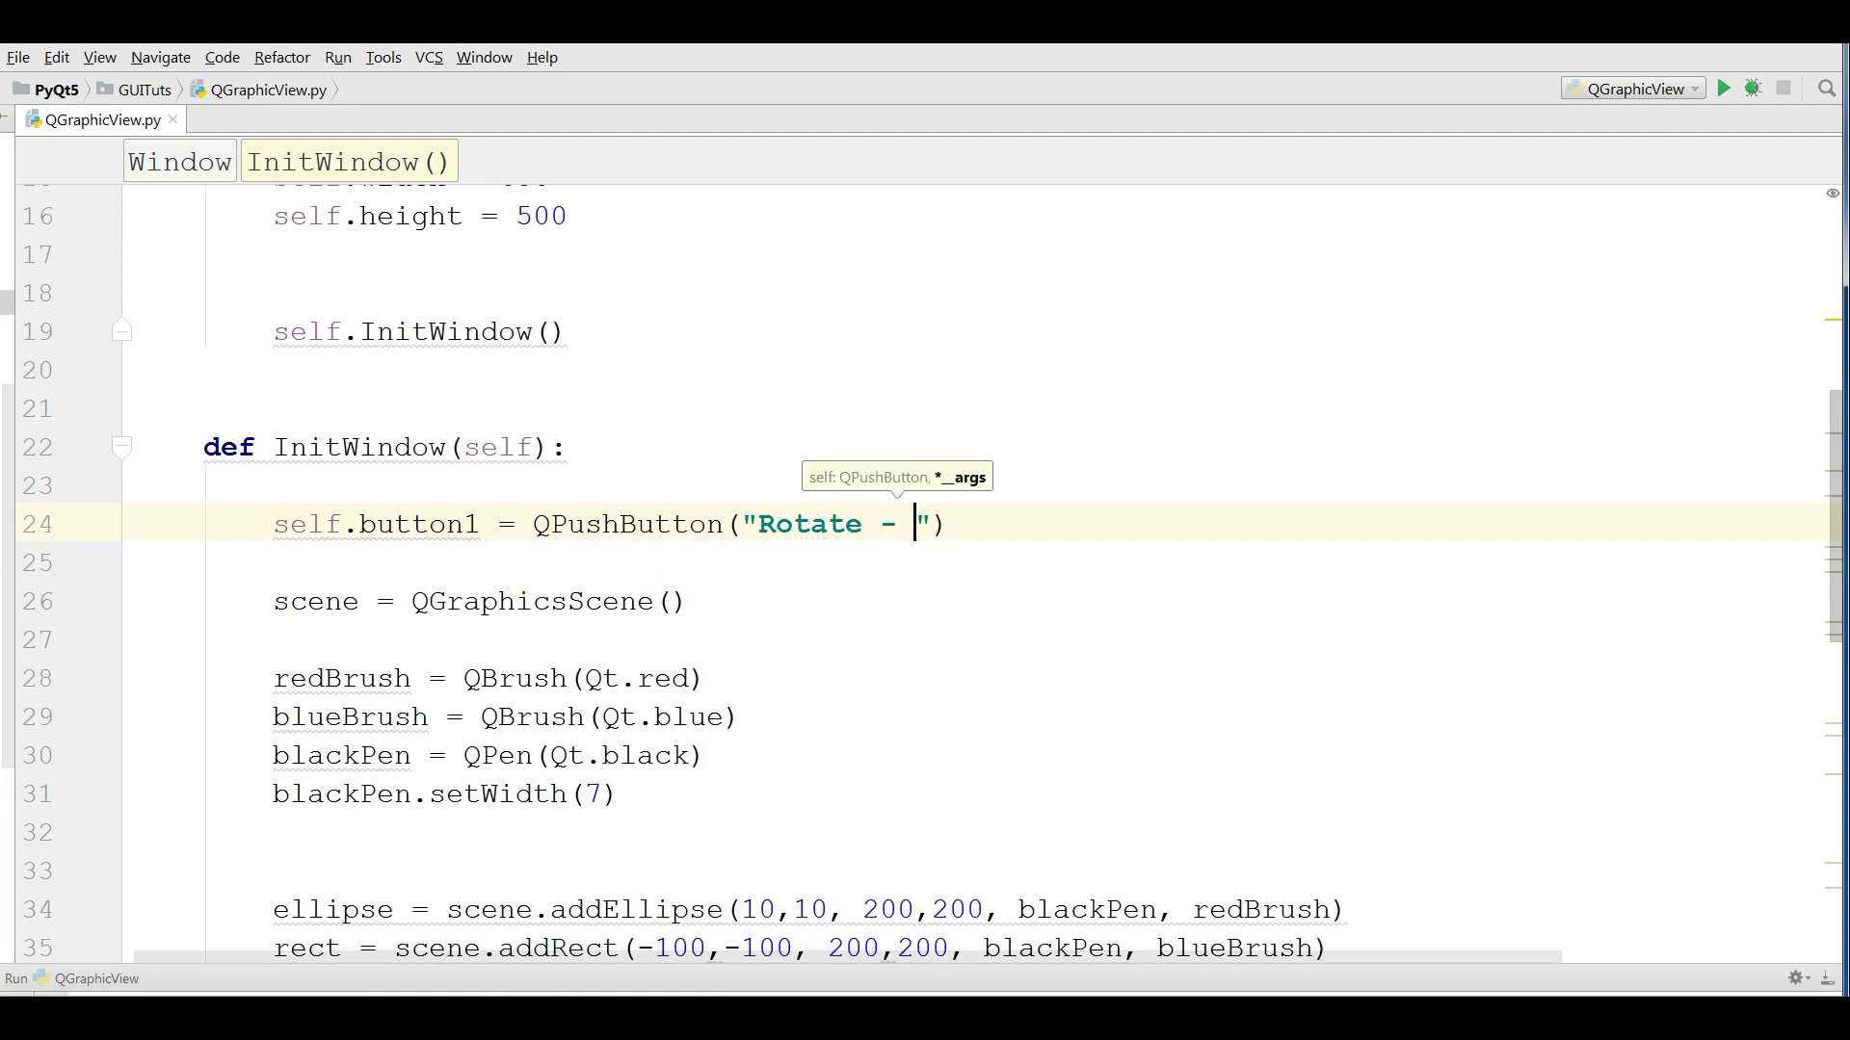
type("\", sel")
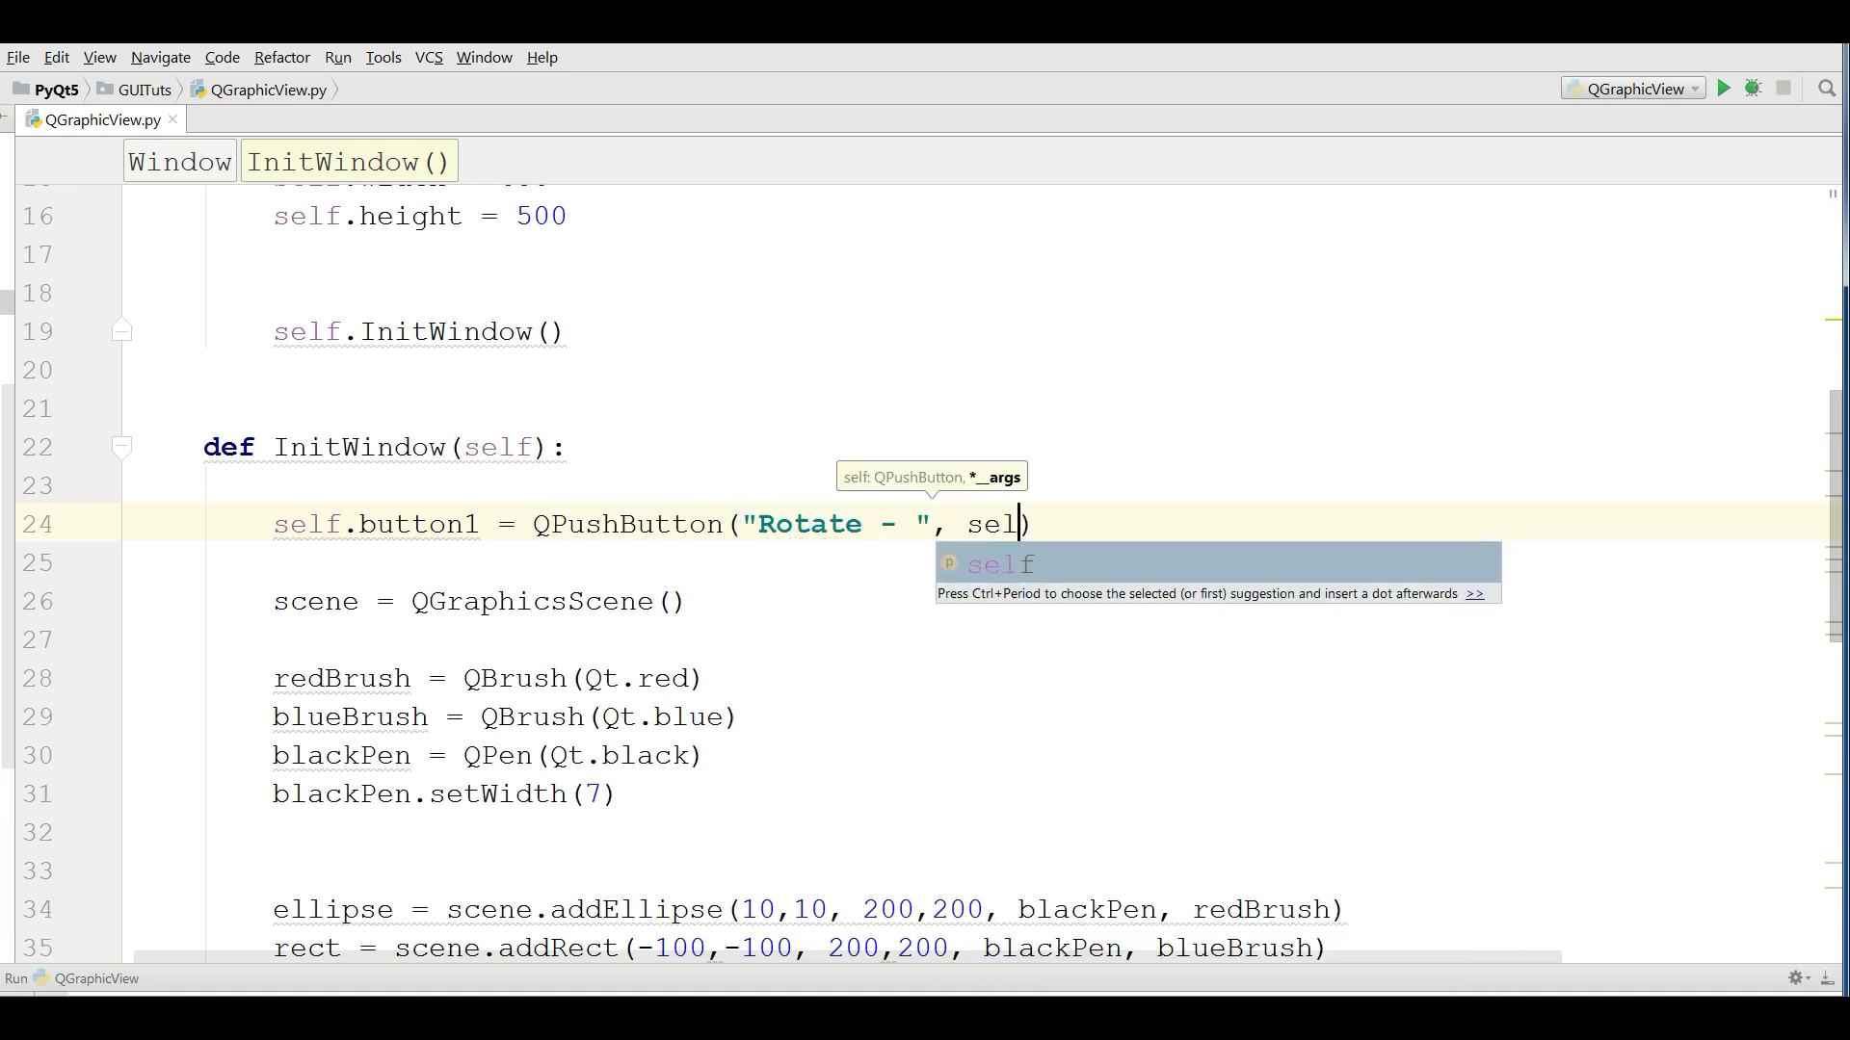
type("f)")
key("Return")
type("sel")
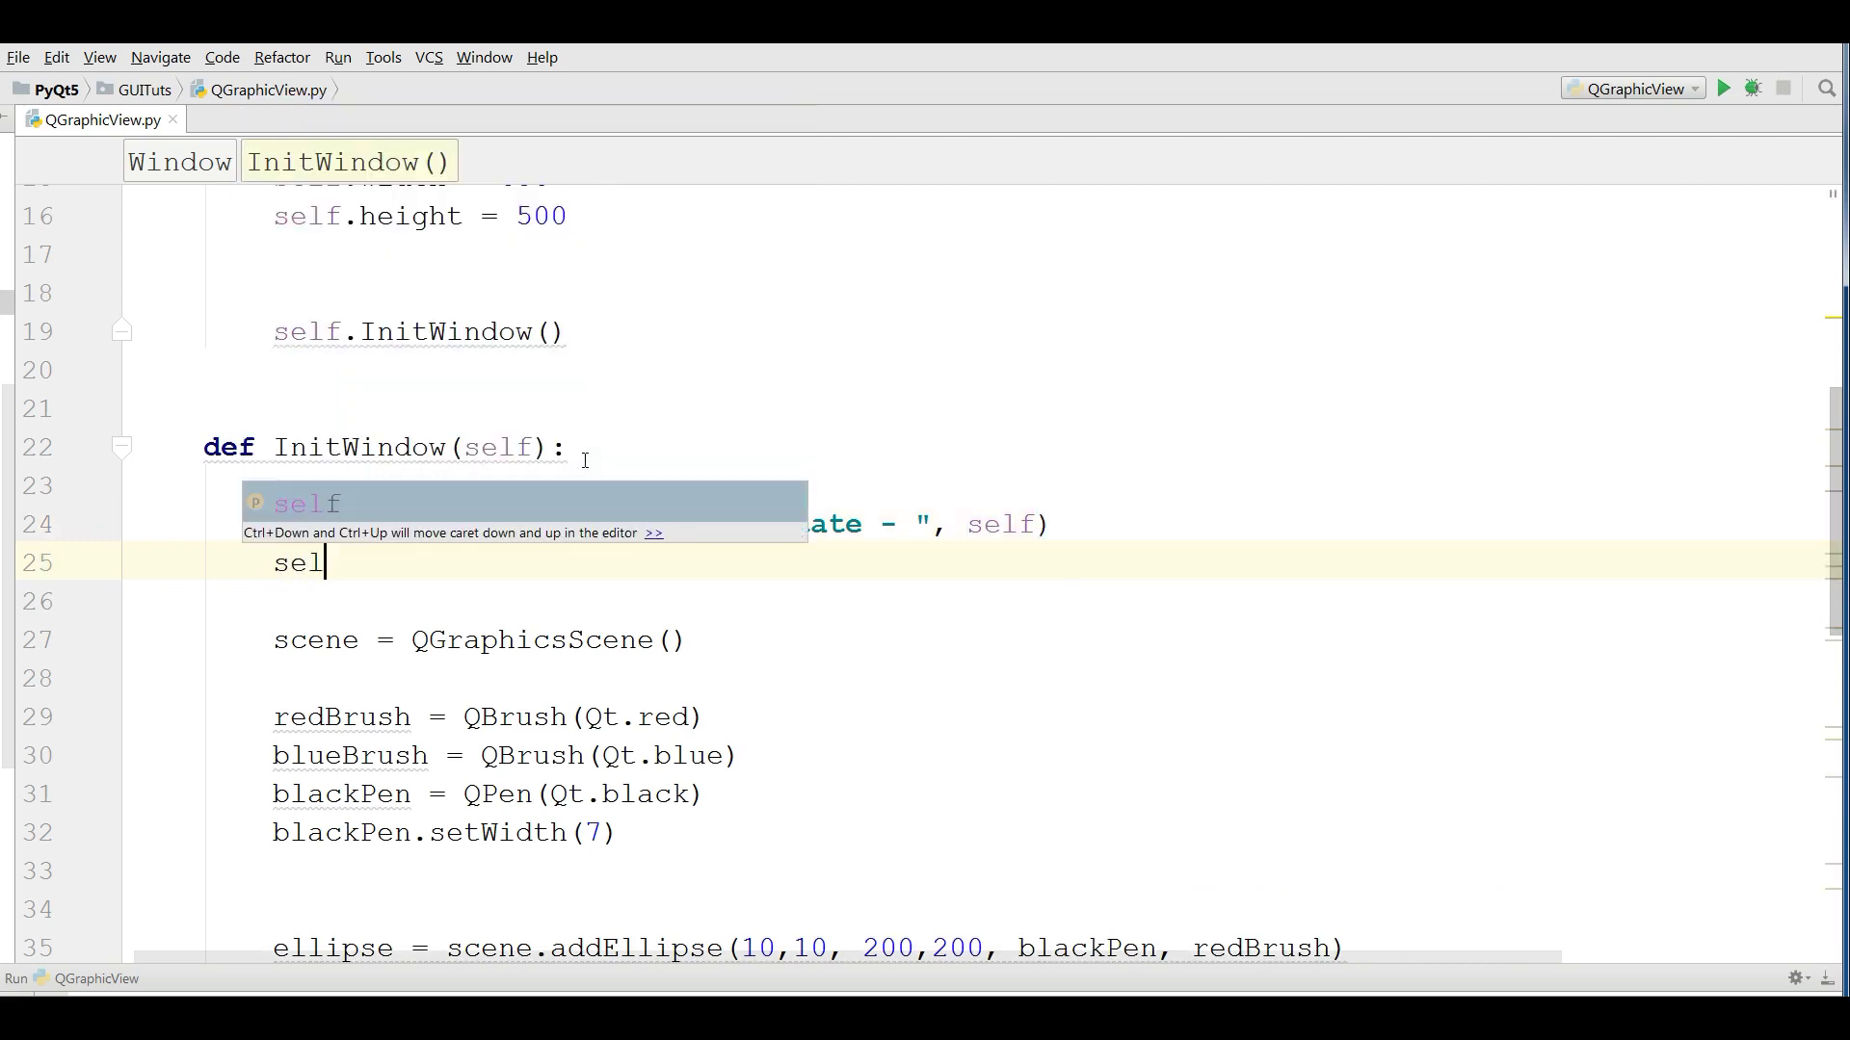
type("f.bu")
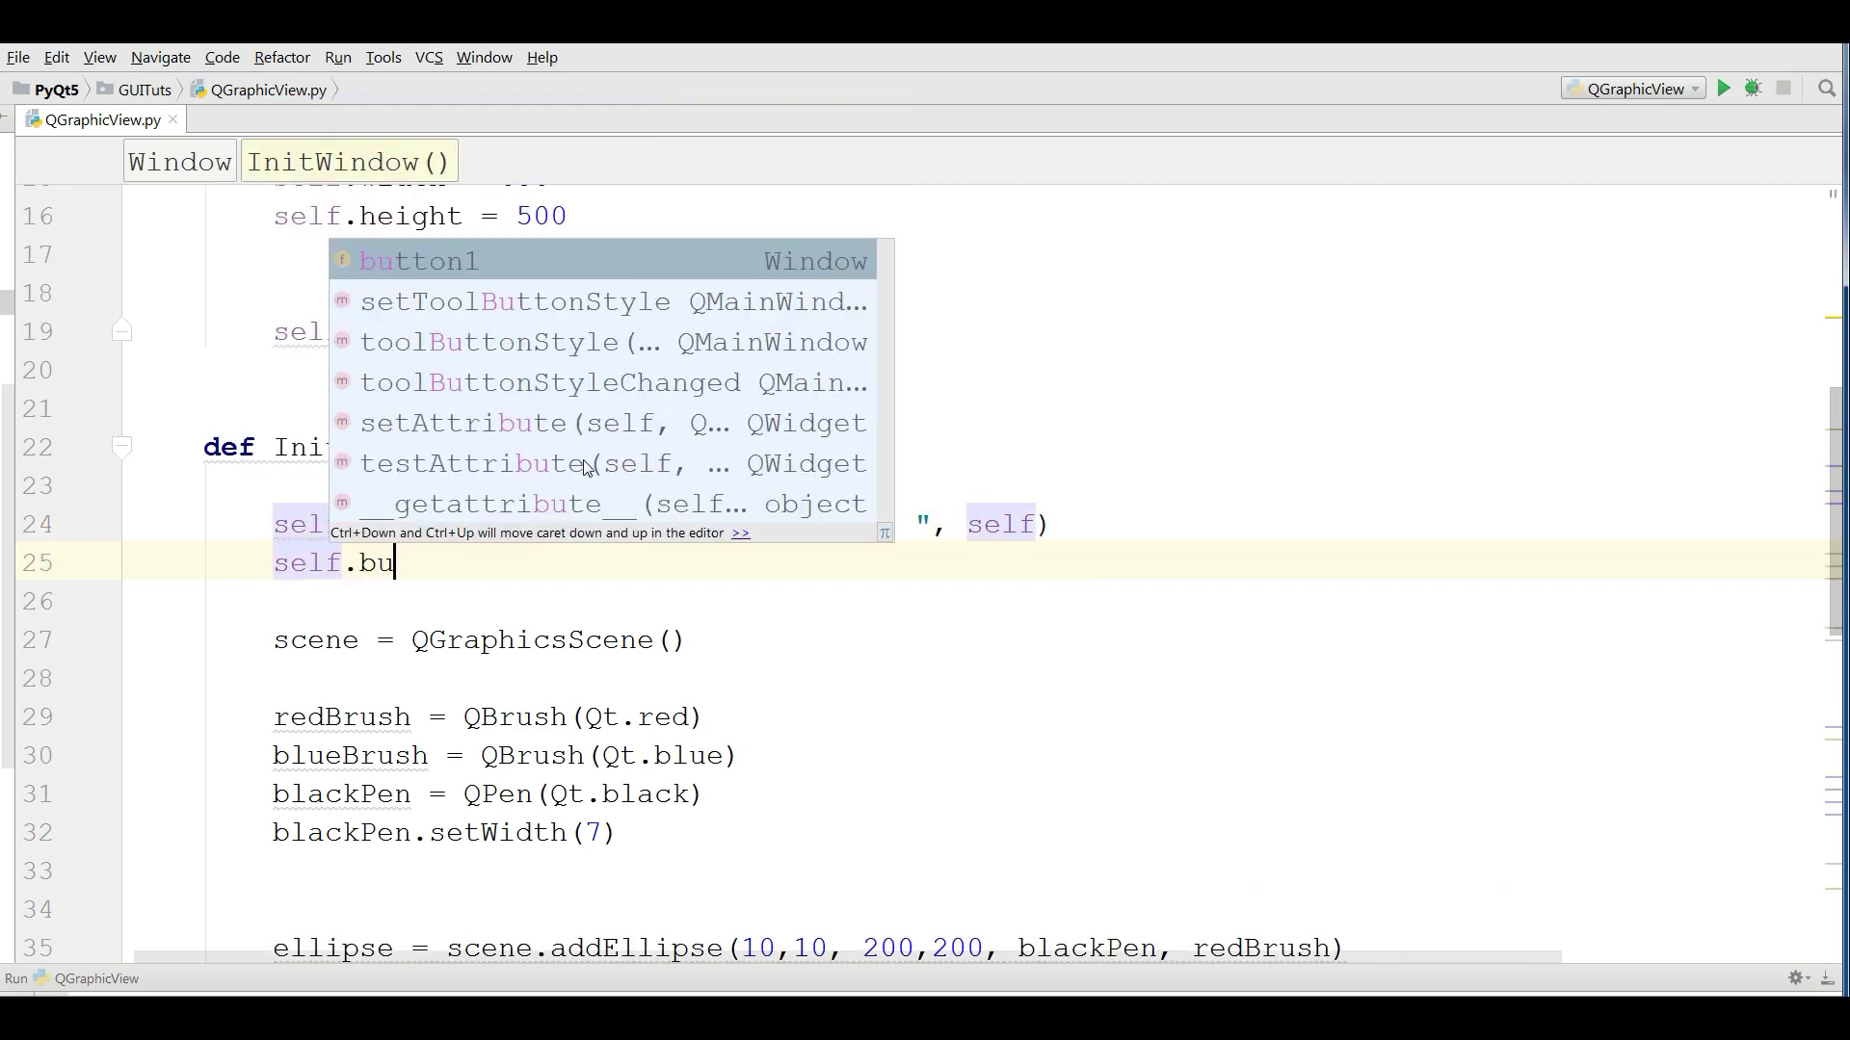
Add self.button1.setGeometry(200, 420, 100, 50), replacing a wrongly chosen setGraphicsEffect.
key("Return")
type(".se")
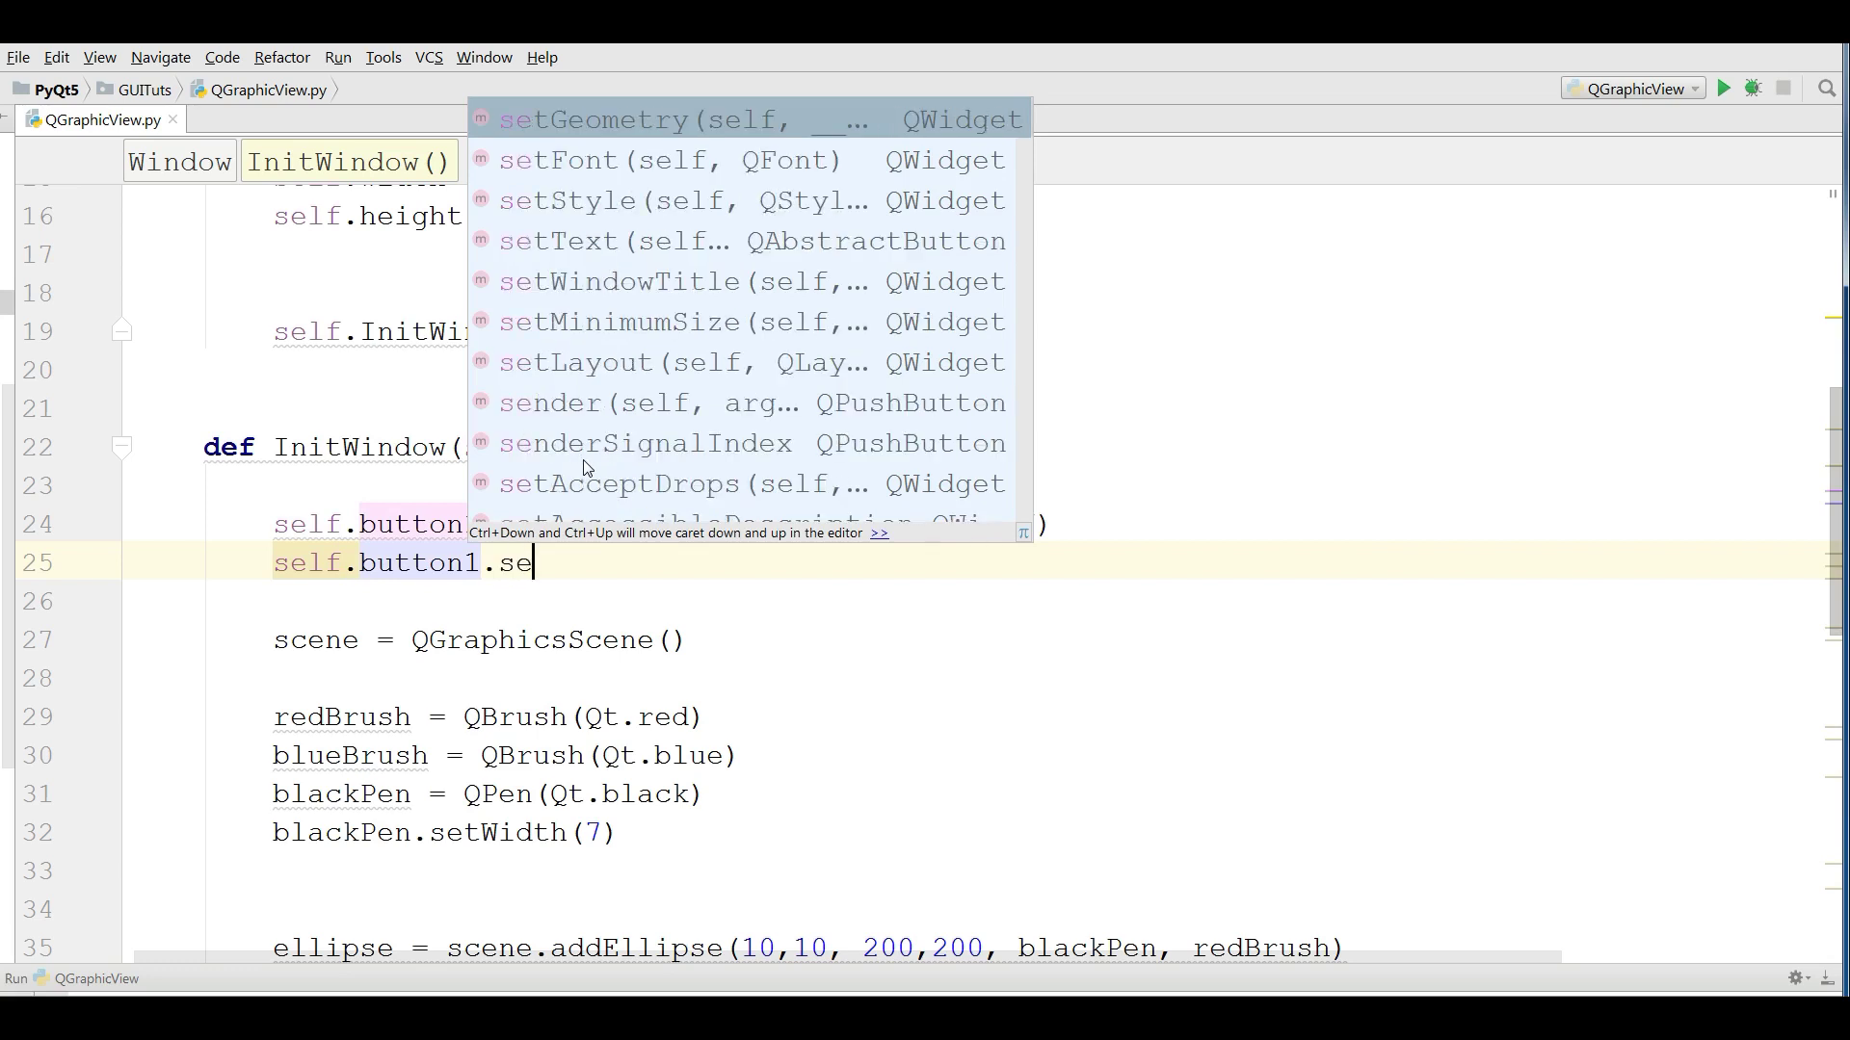
type("tGE")
key("Return")
key("BackSpace")
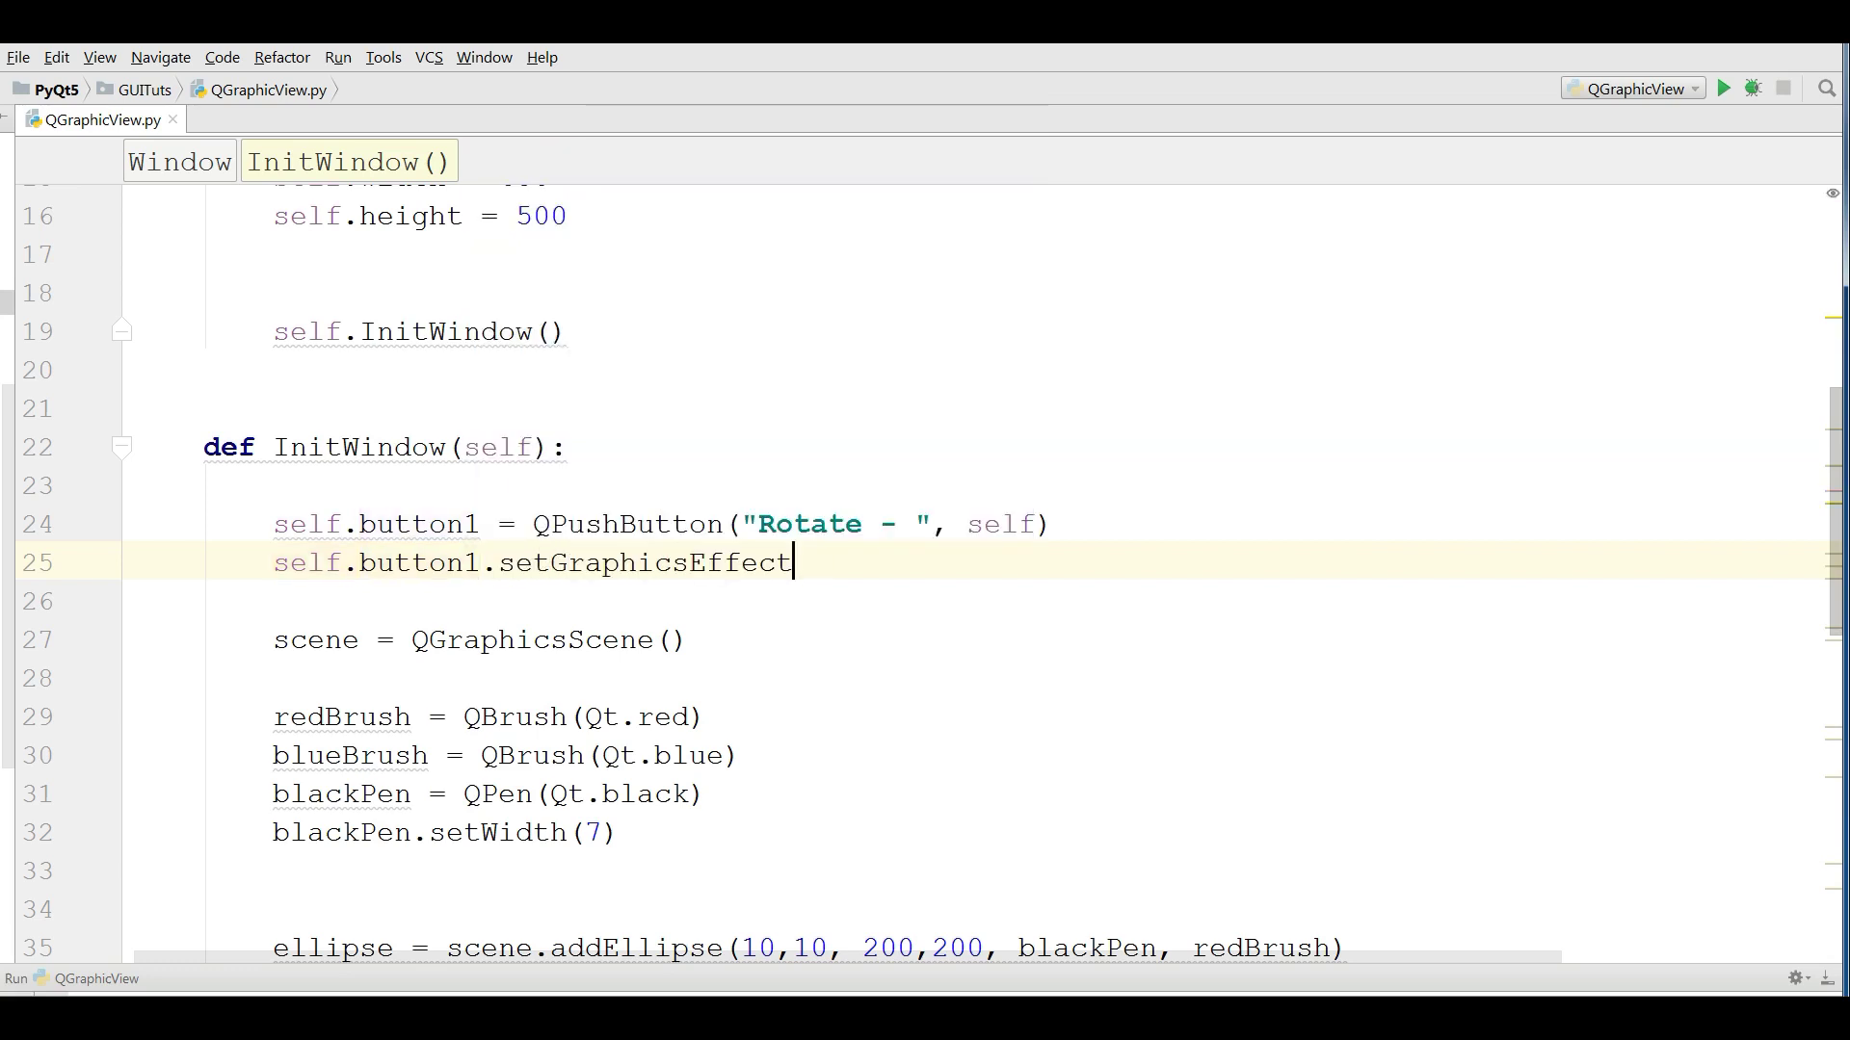
key("BackSpace")
key("BackSpace")
key("BackSpace")
key("BackSpace")
key("BackSpace")
key("BackSpace")
key("BackSpace")
type(".button1.")
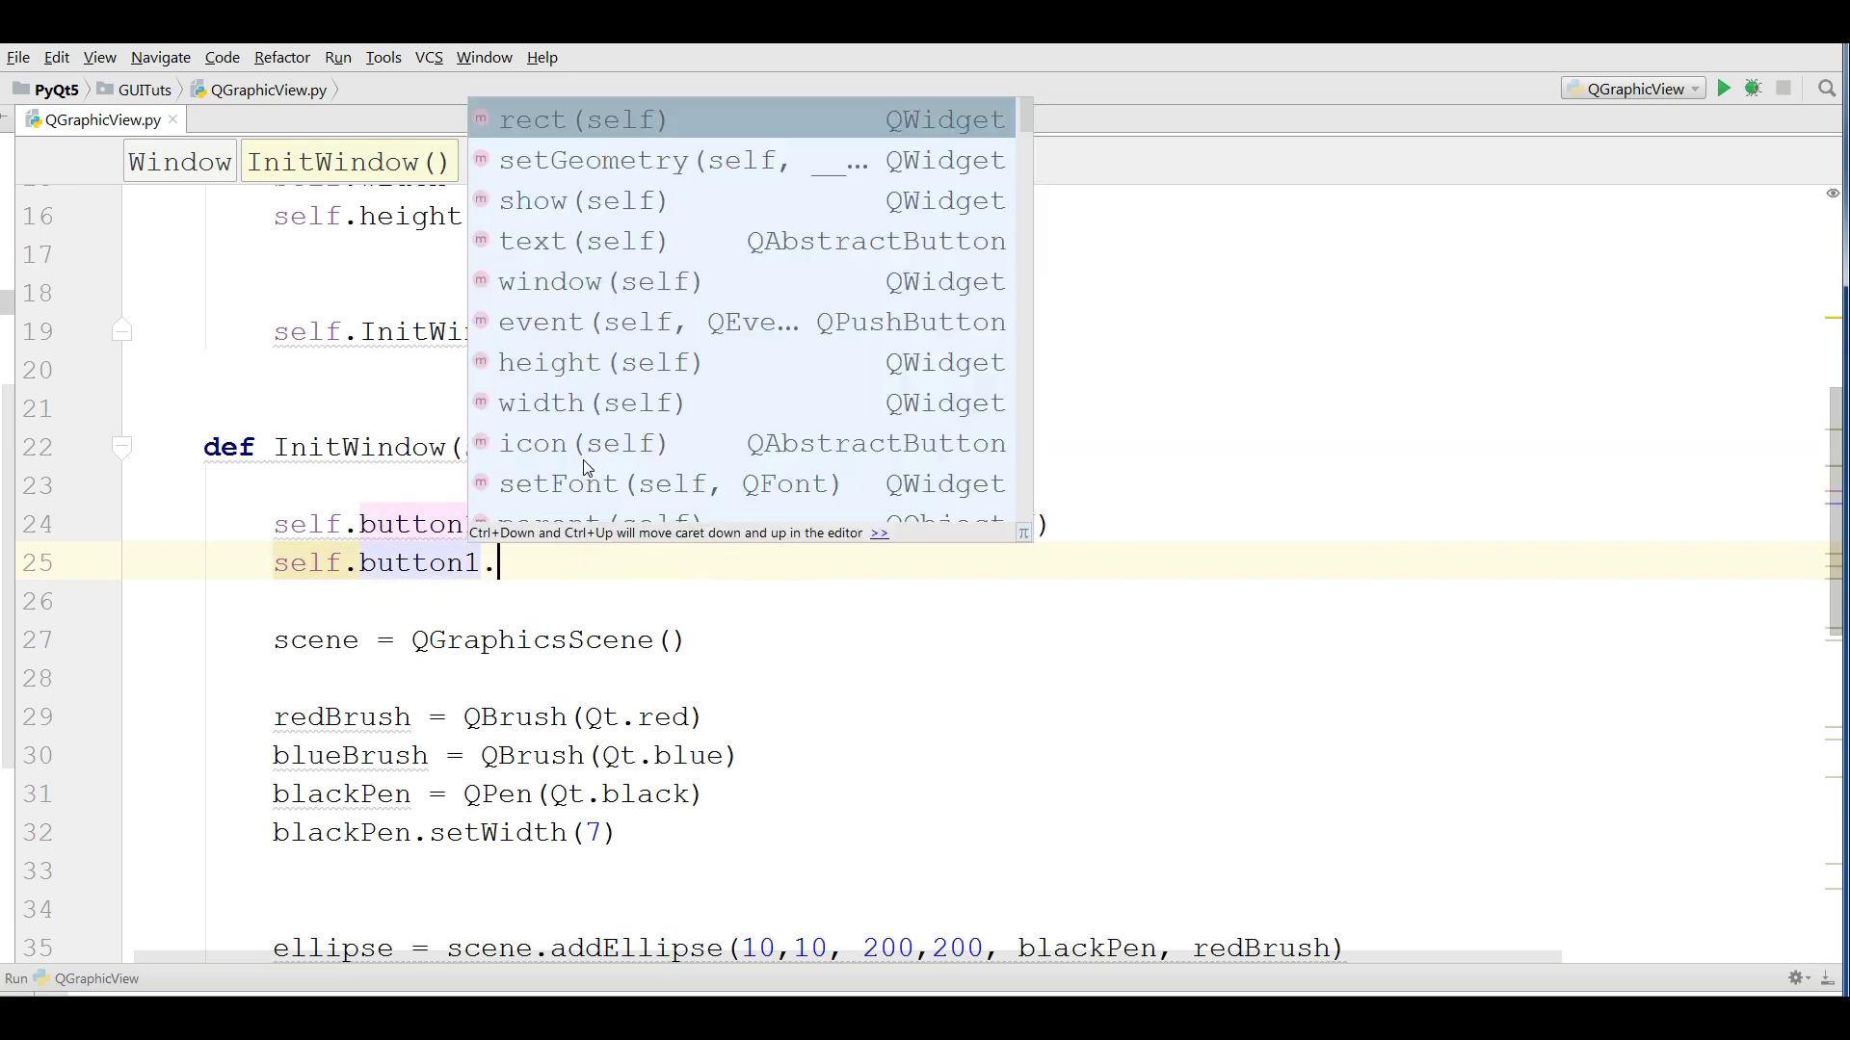
type("setGe")
key("Return")
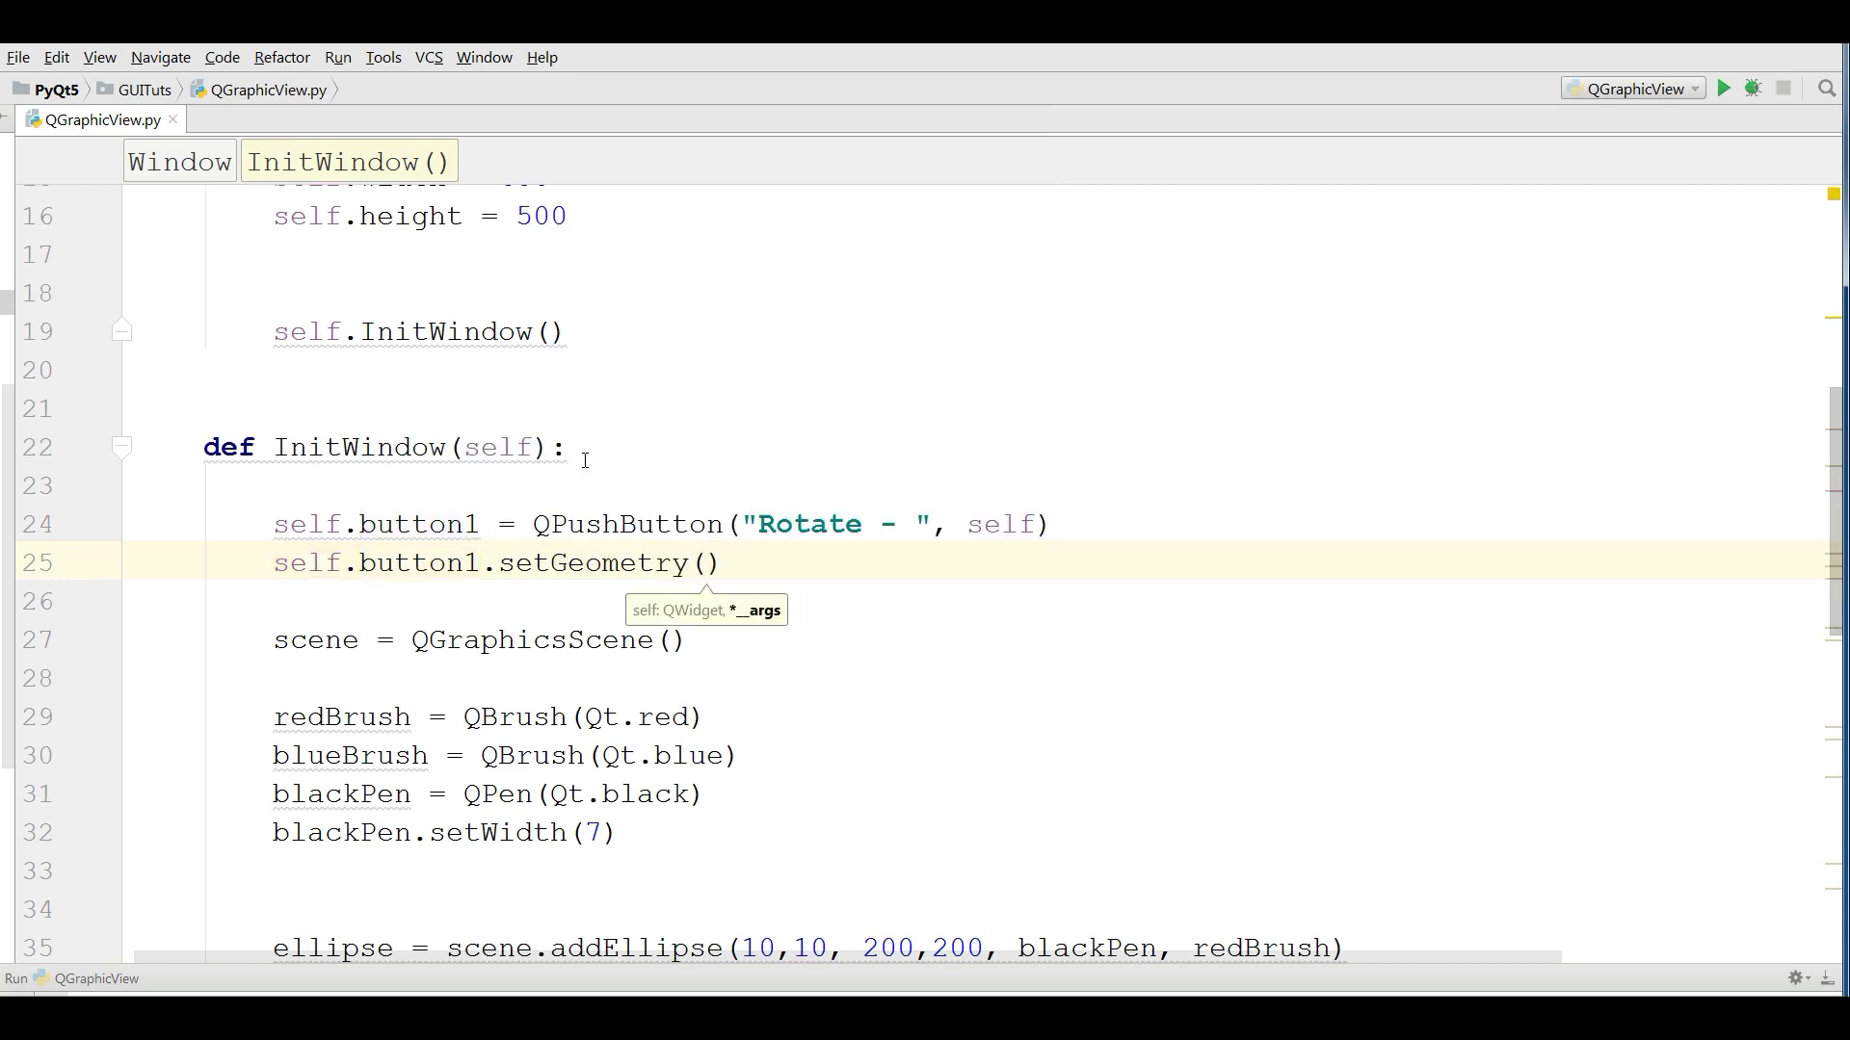
type("200")
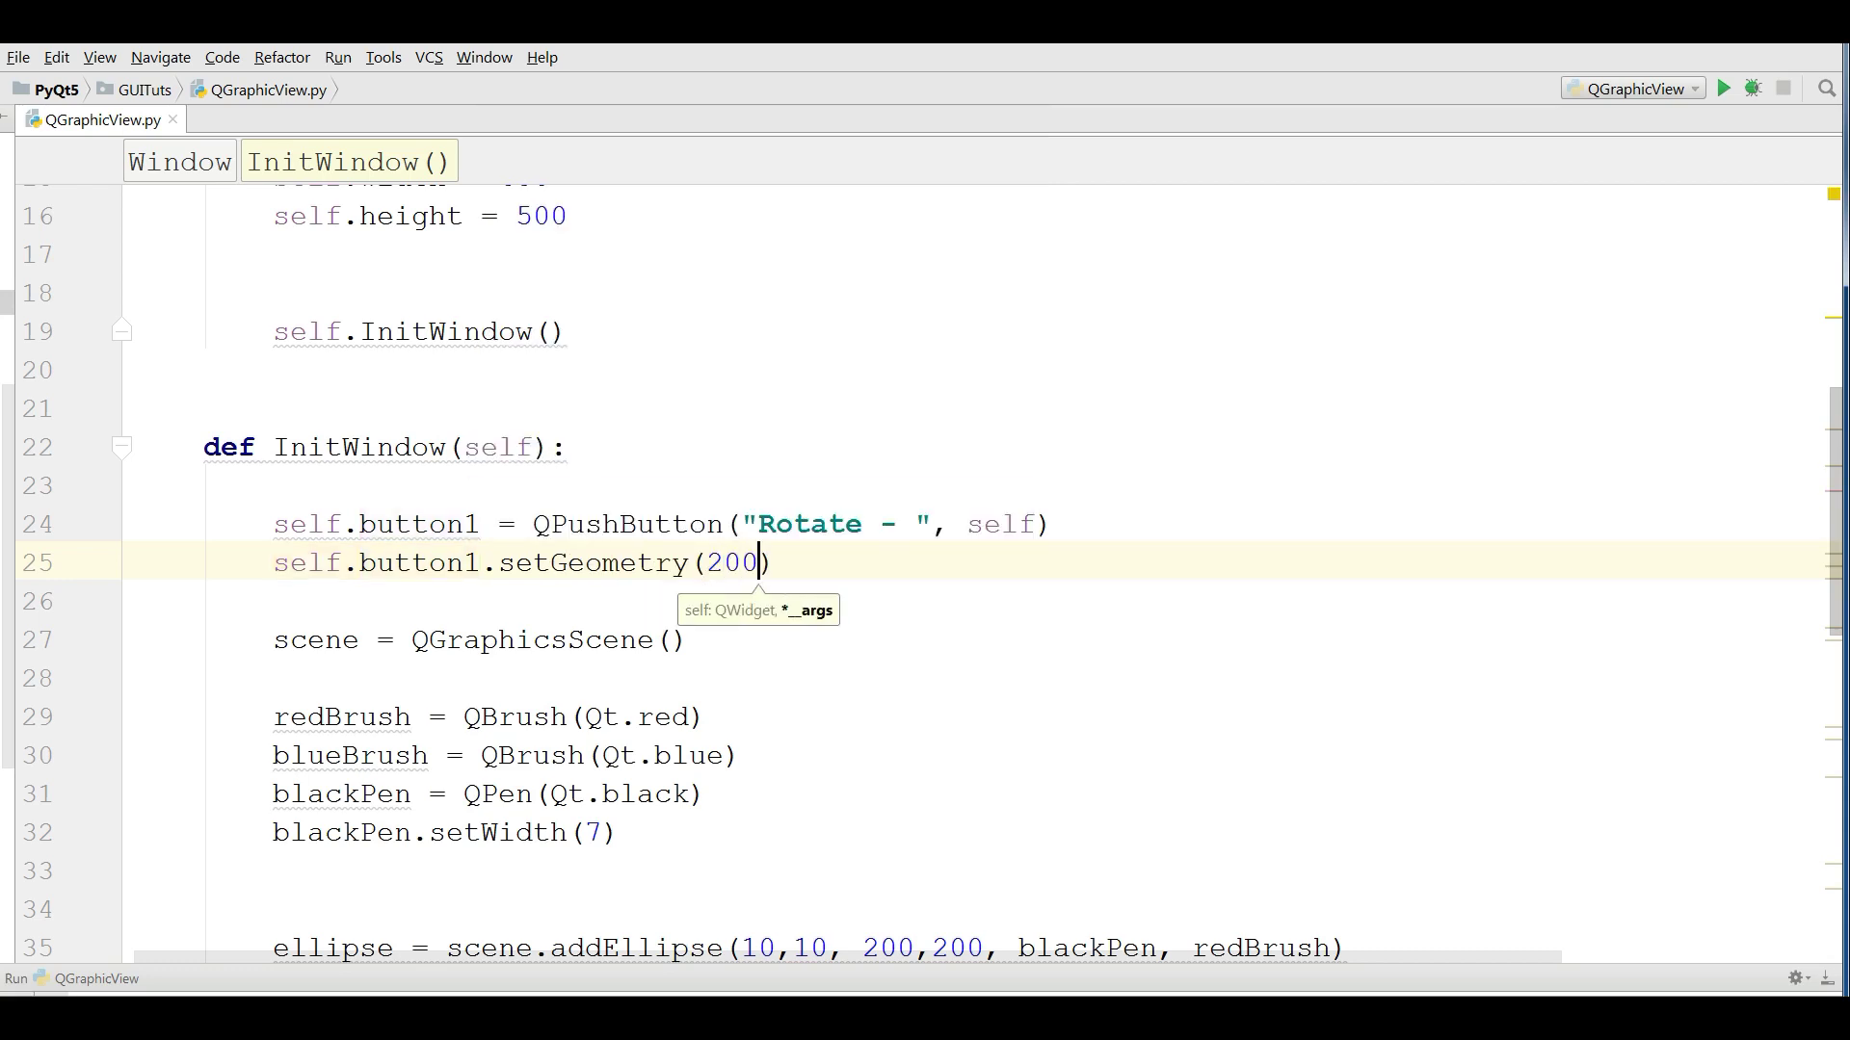
type(", ")
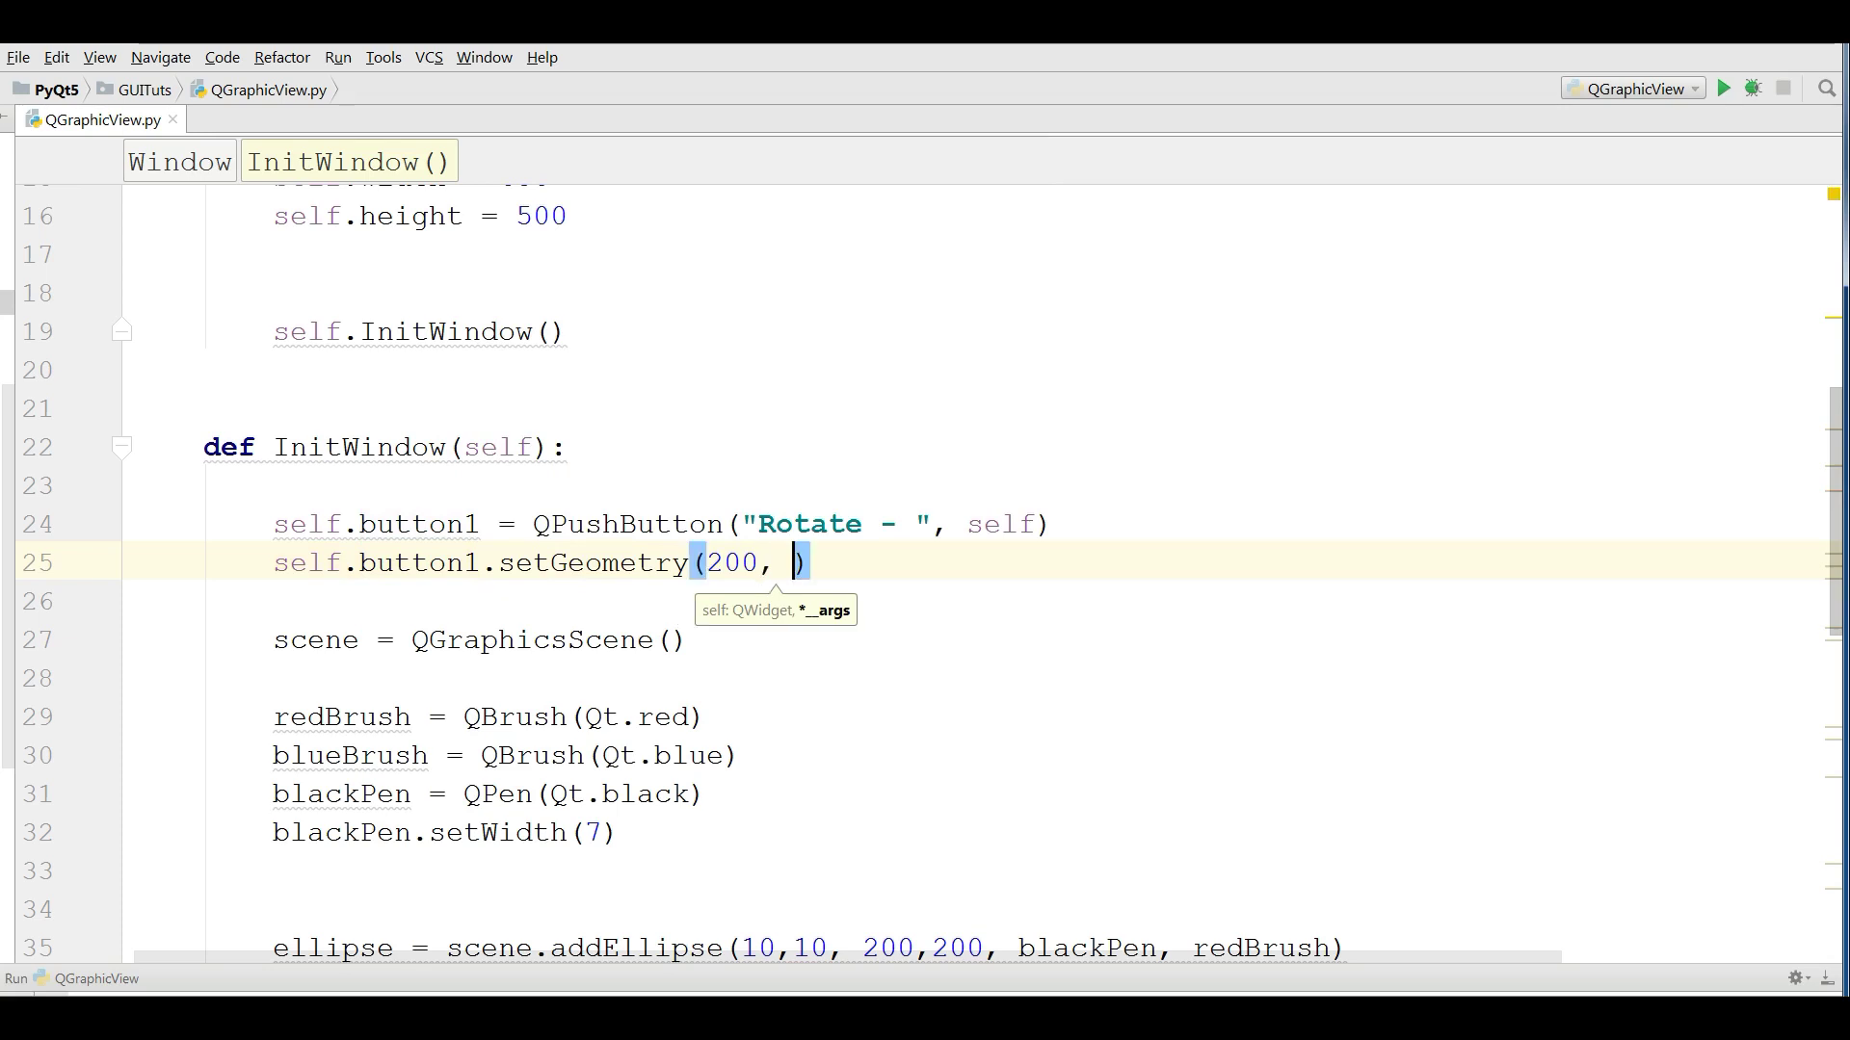
type("420")
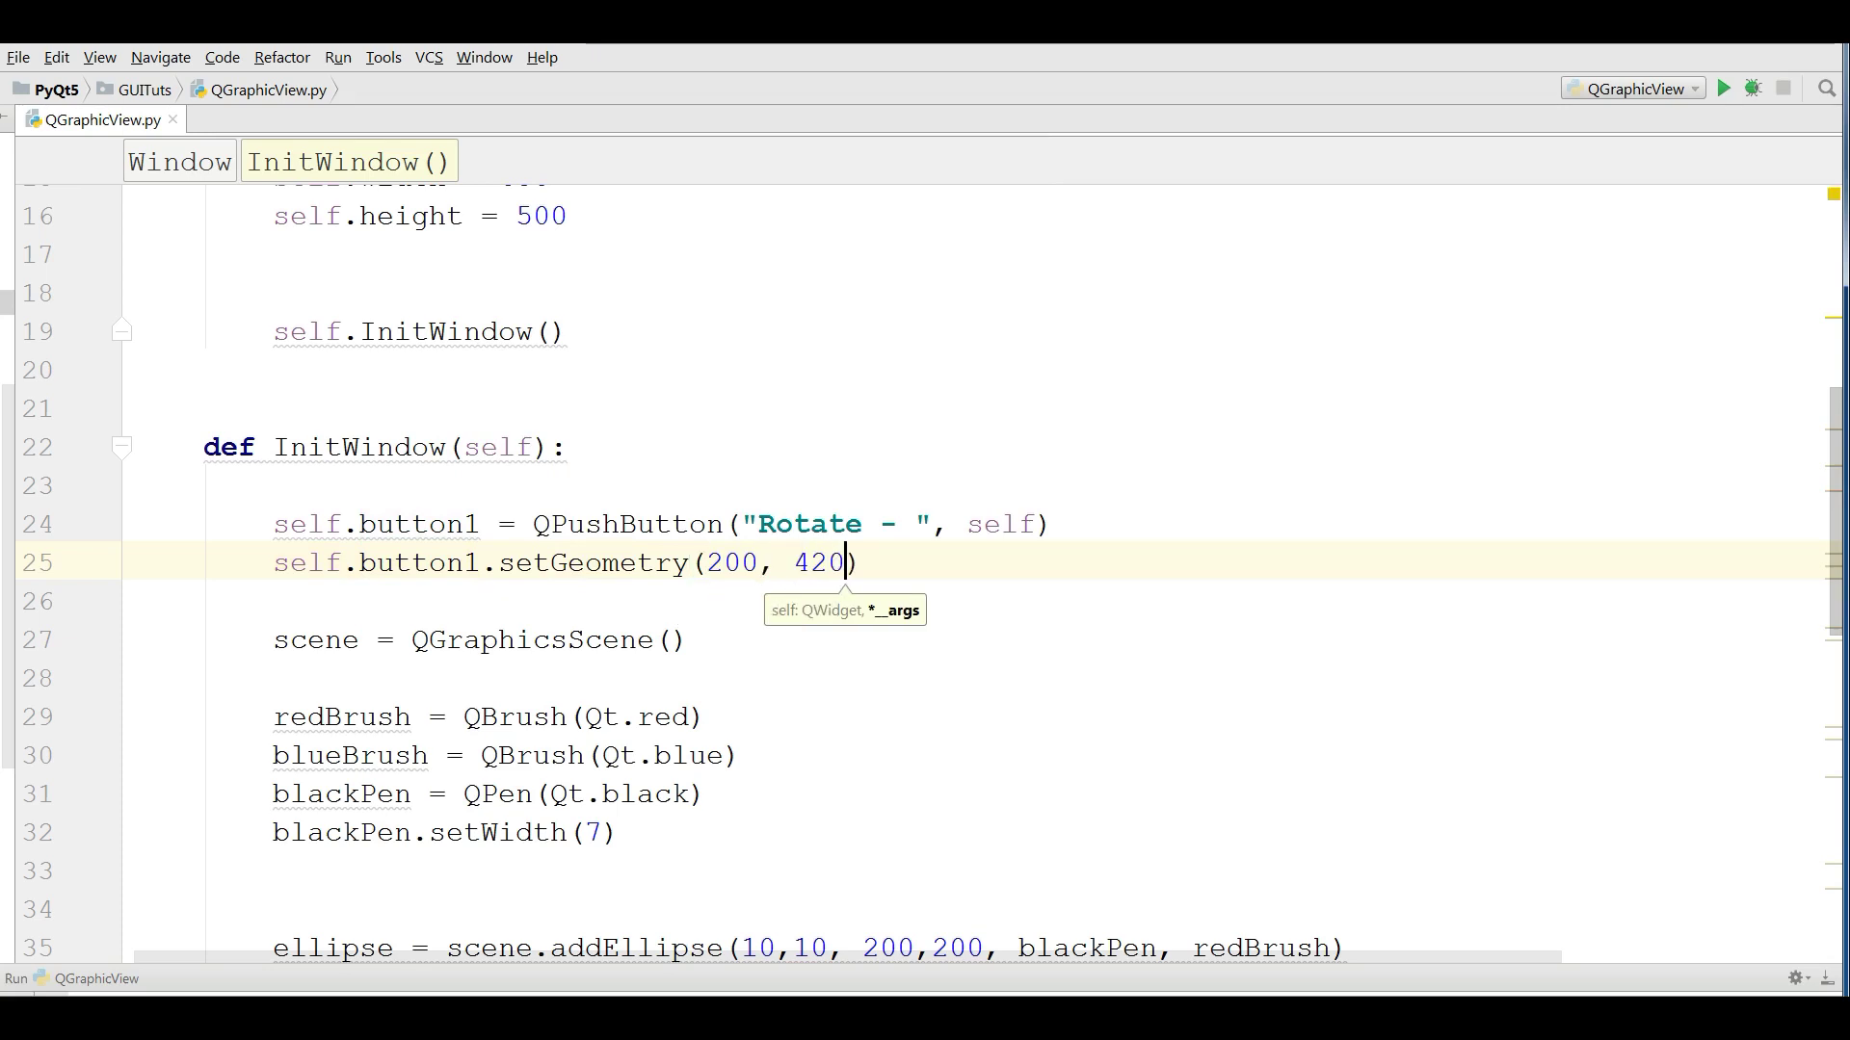
type(", 100, 50")
right_click(632, 249)
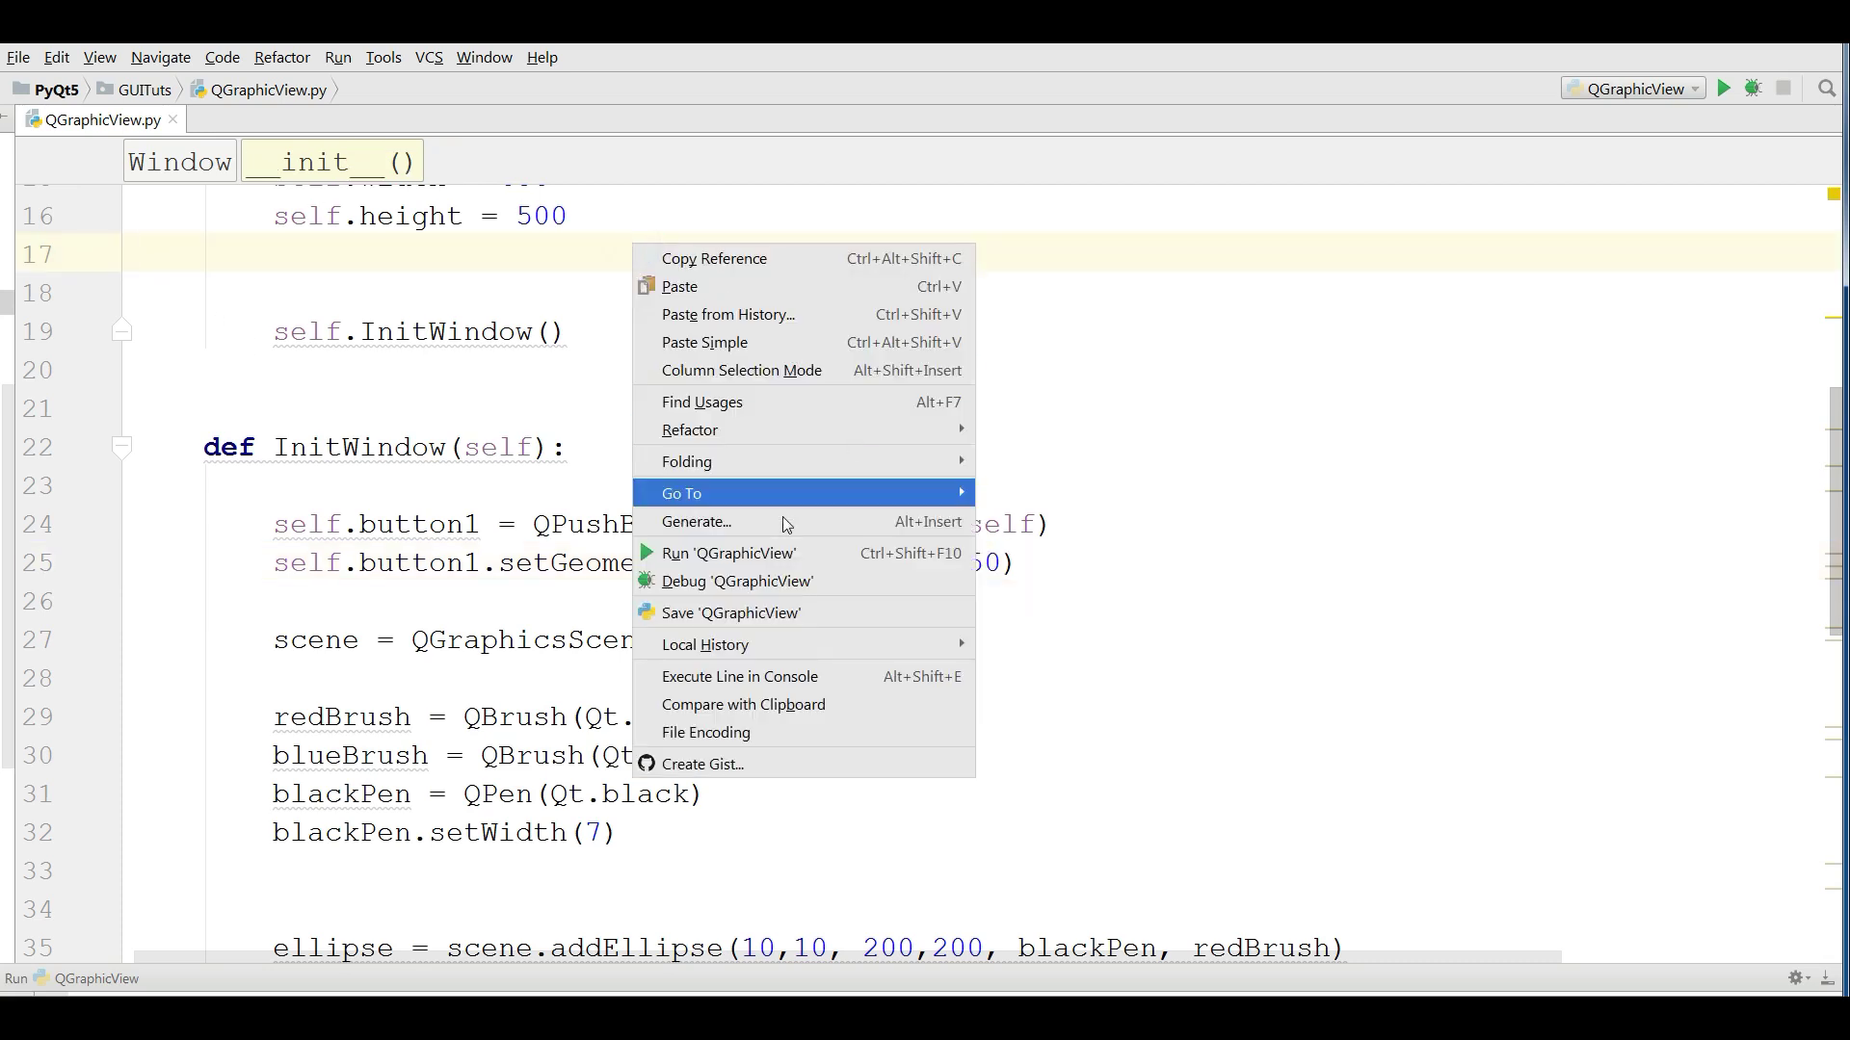
left_click(764, 548)
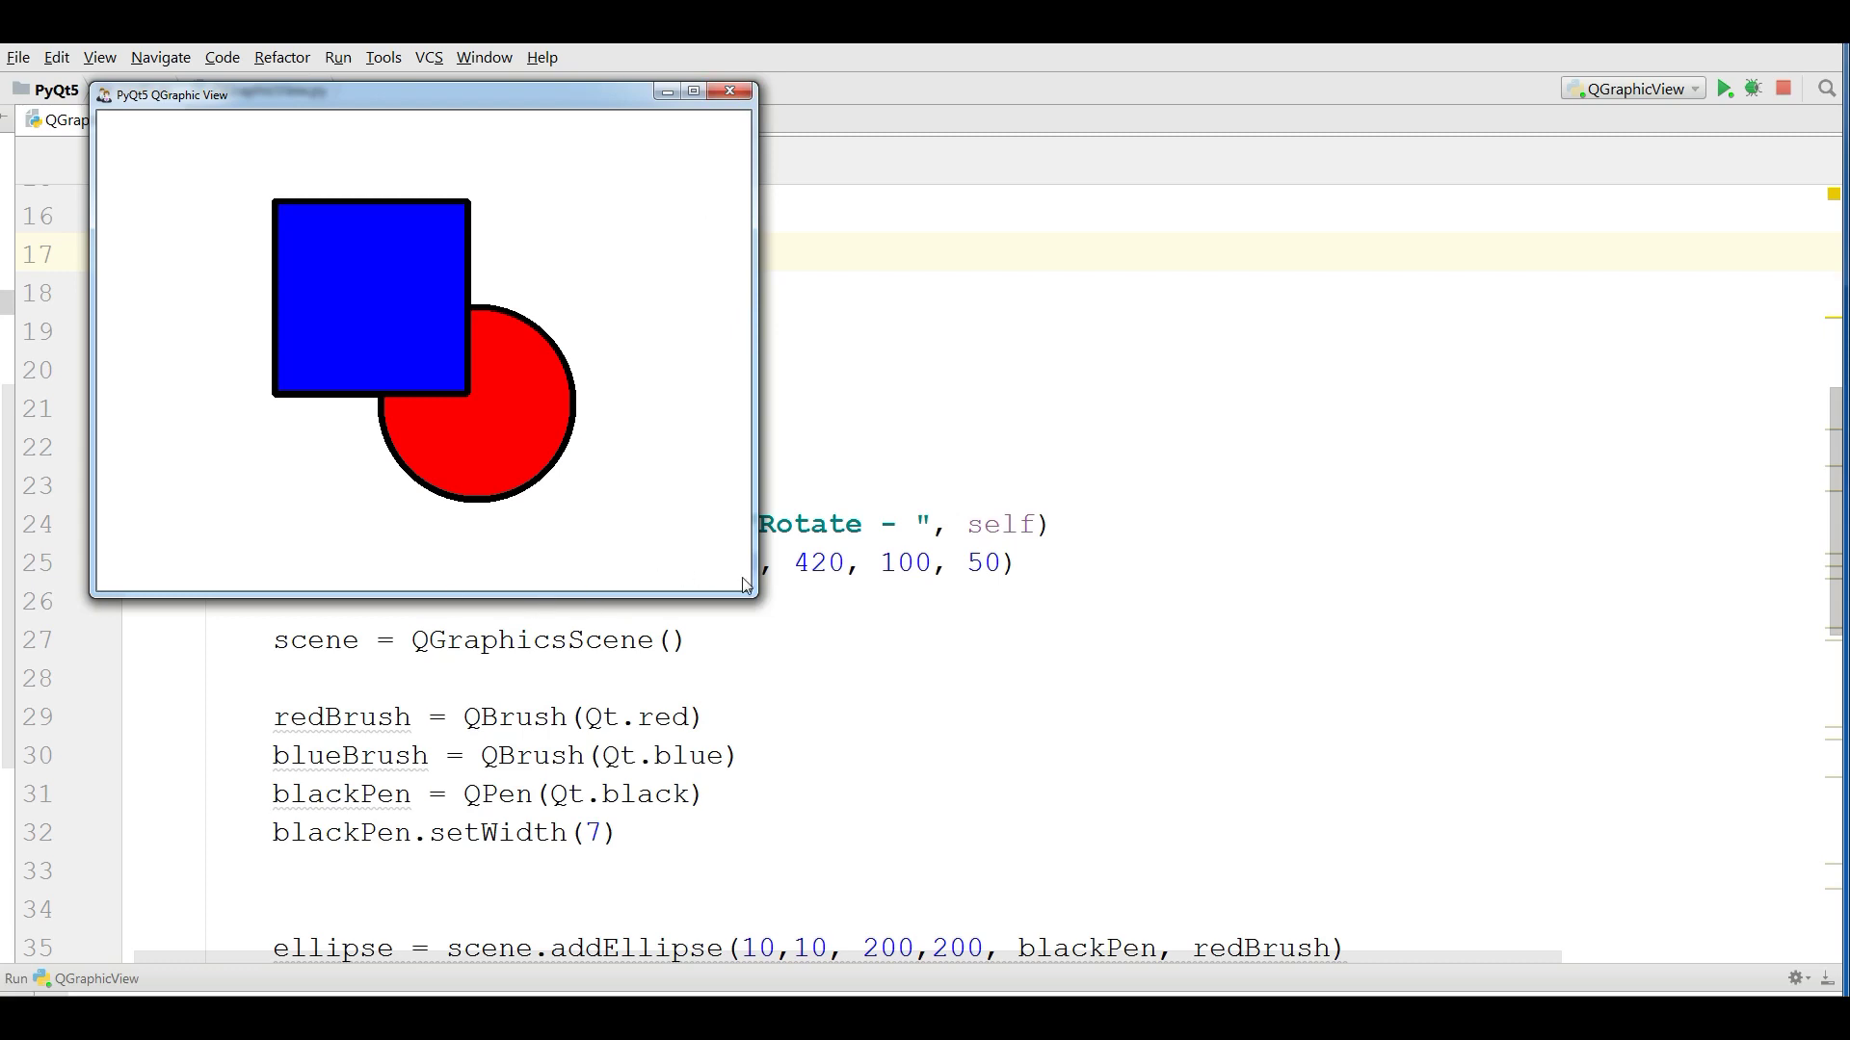
left_click(732, 91)
mouse_move(1832, 502)
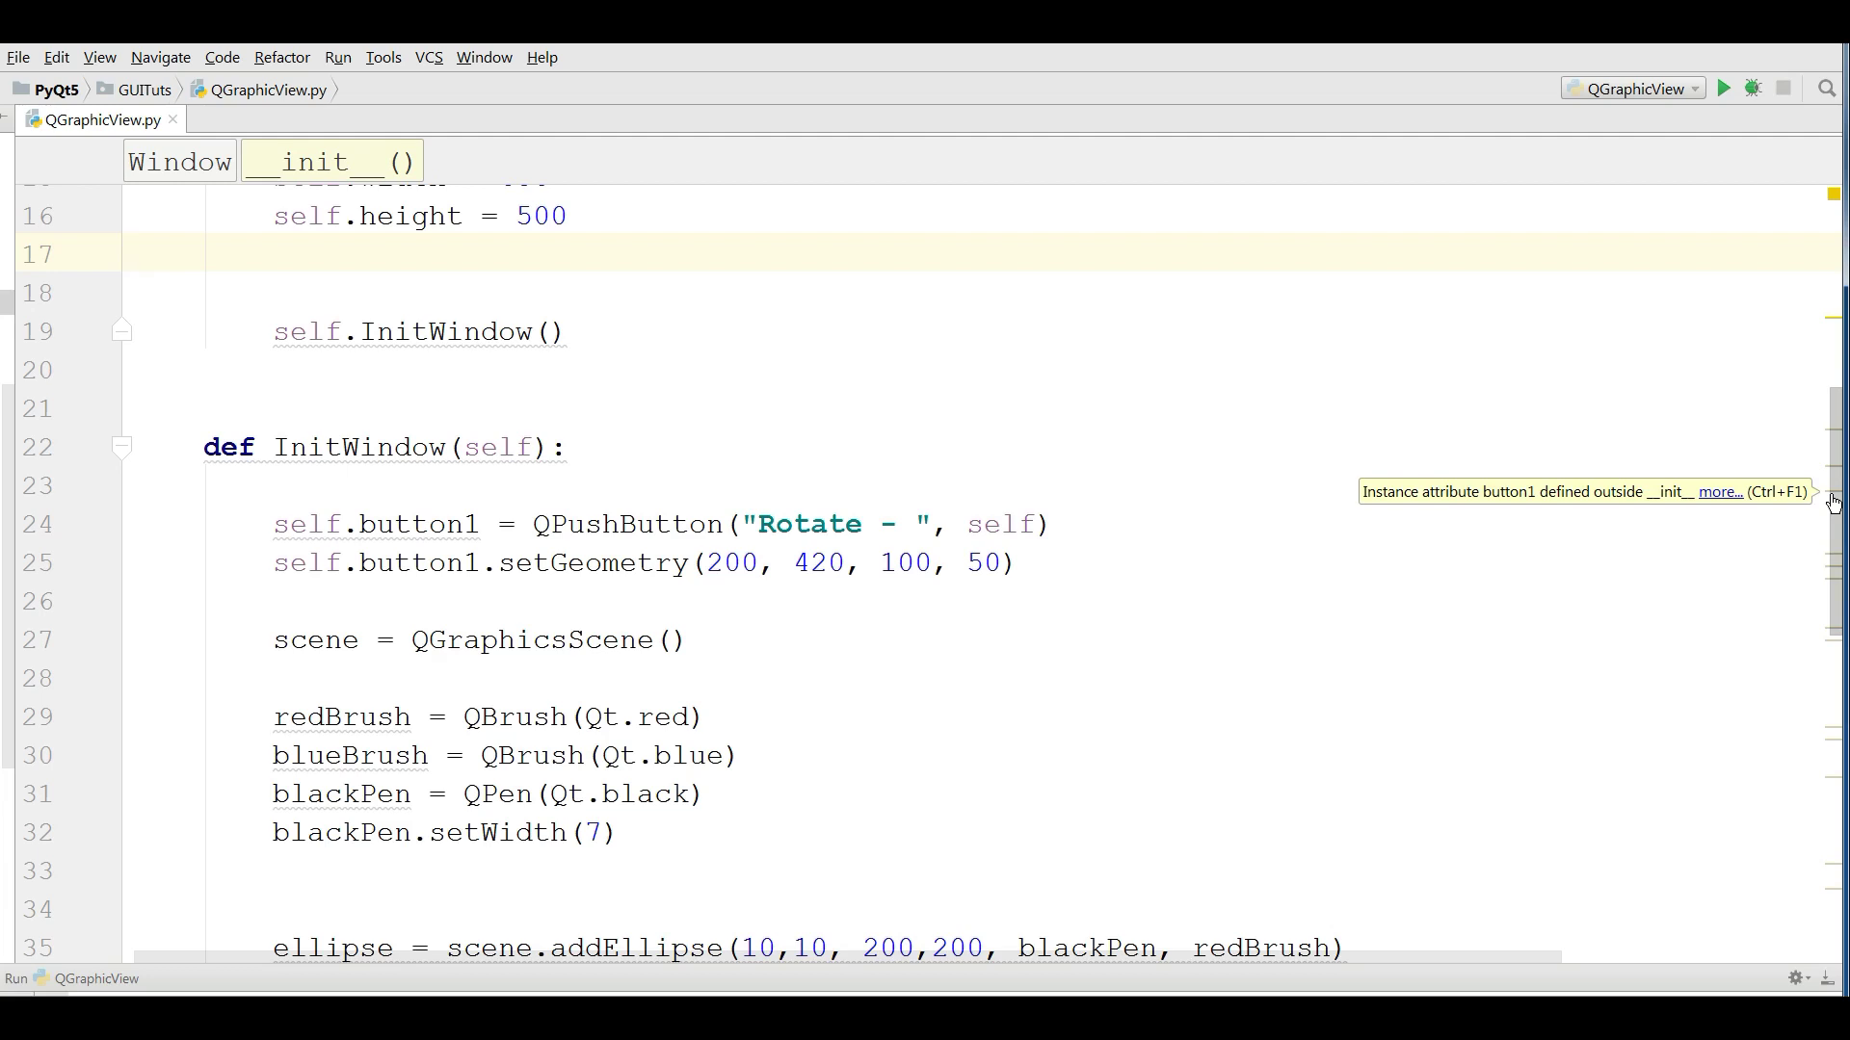
scroll(1445, 597, "down", 3)
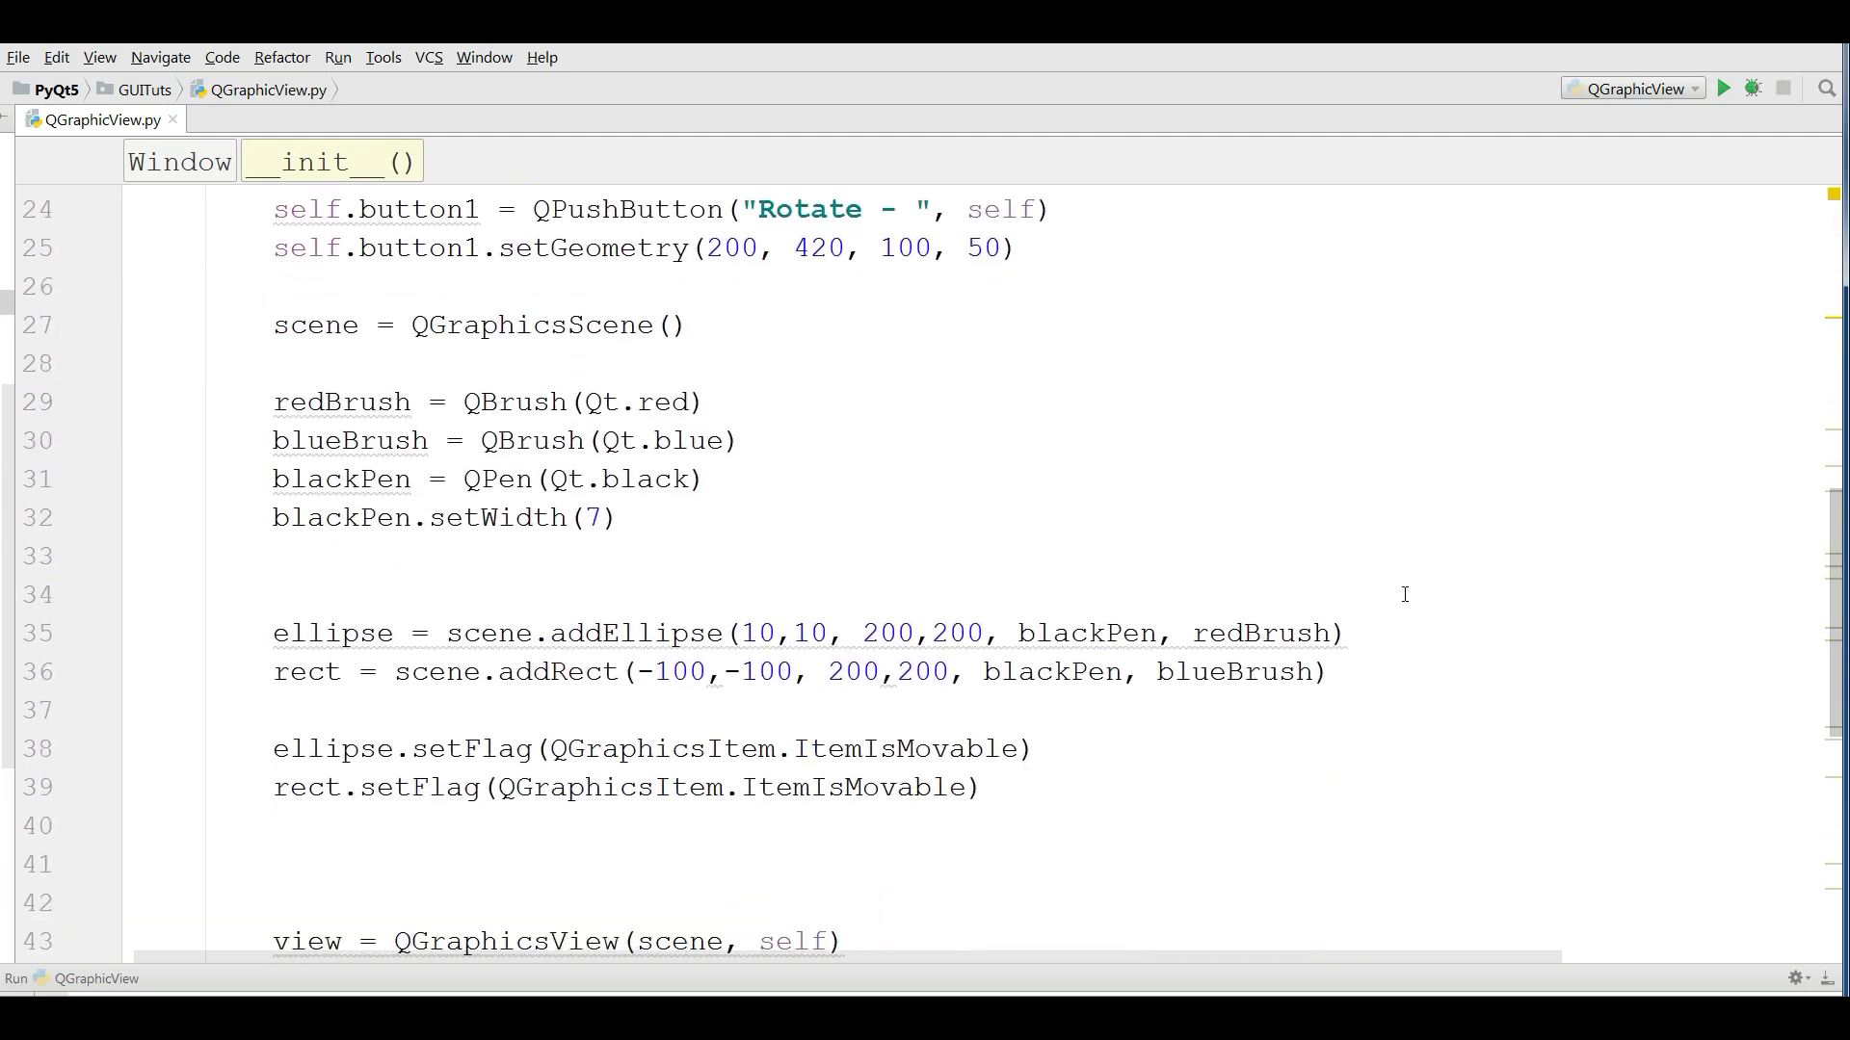
scroll(1843, 560, "down", 2)
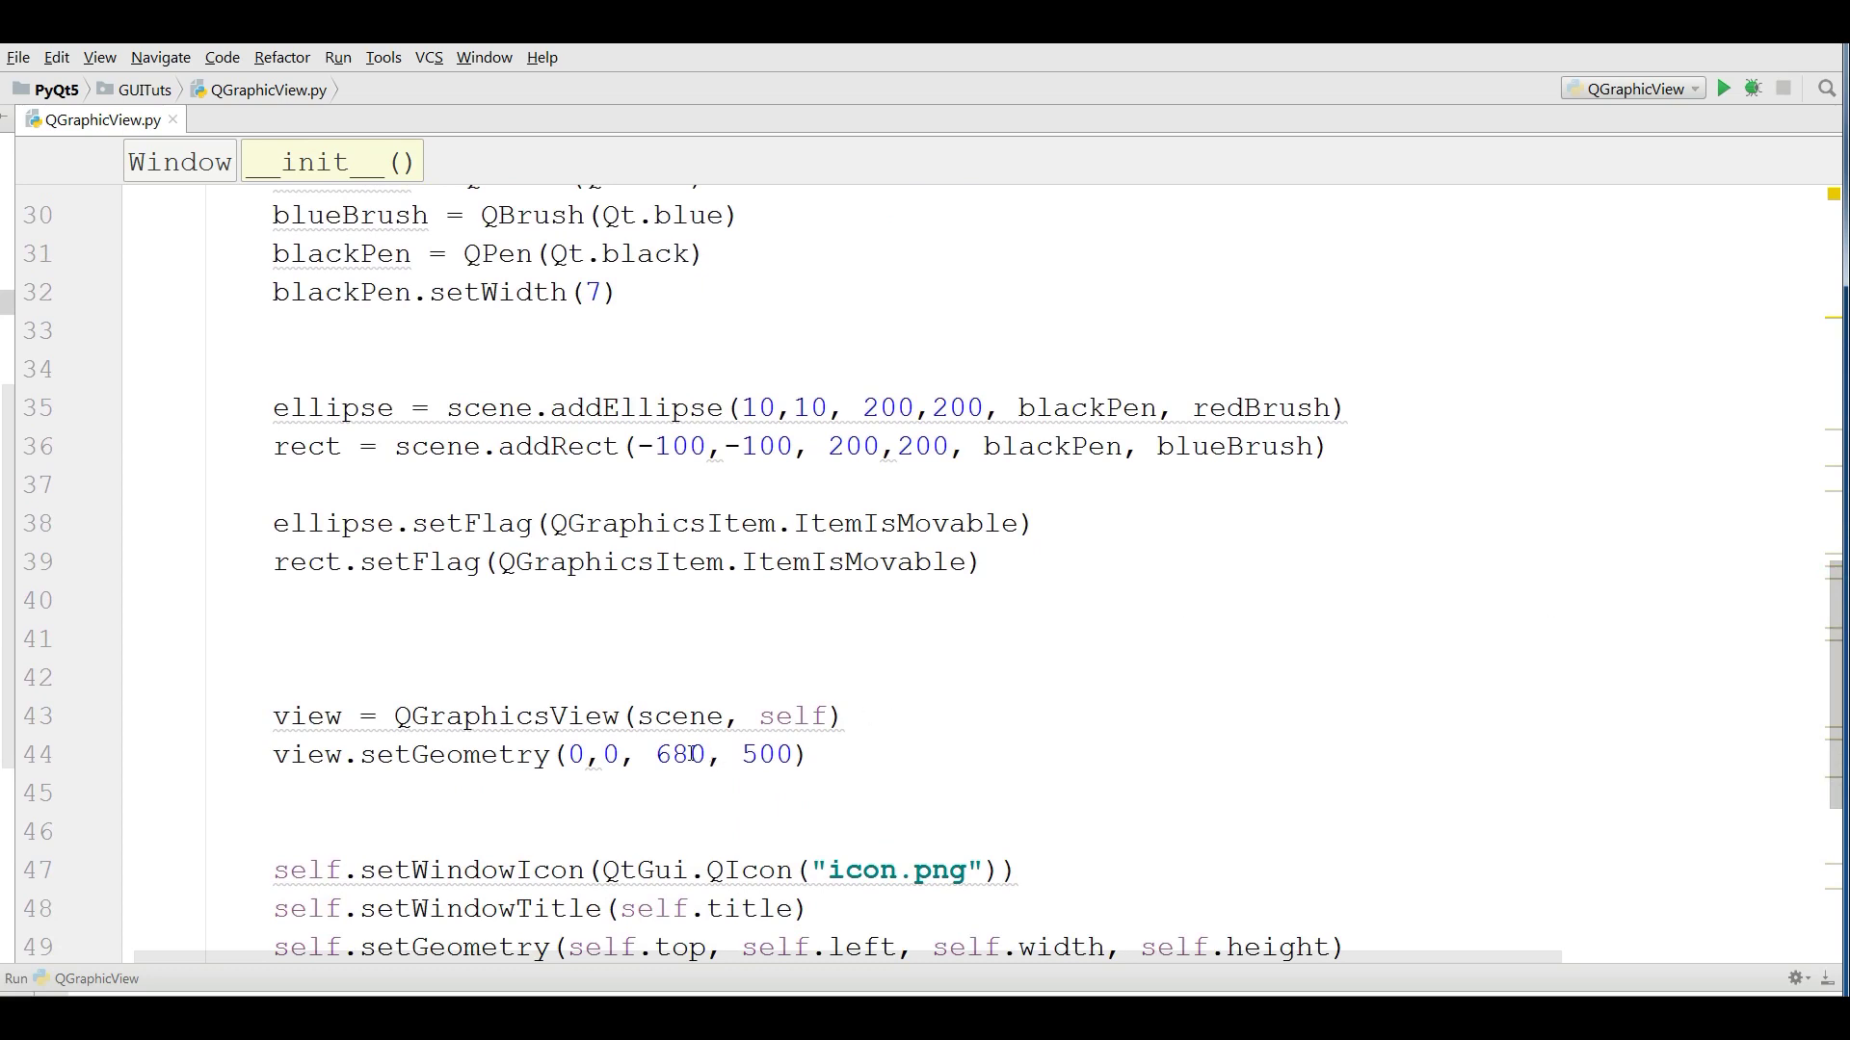
Shorten the view width on line 44 and run the script to preview it.
left_click(688, 755)
key("BackSpace")
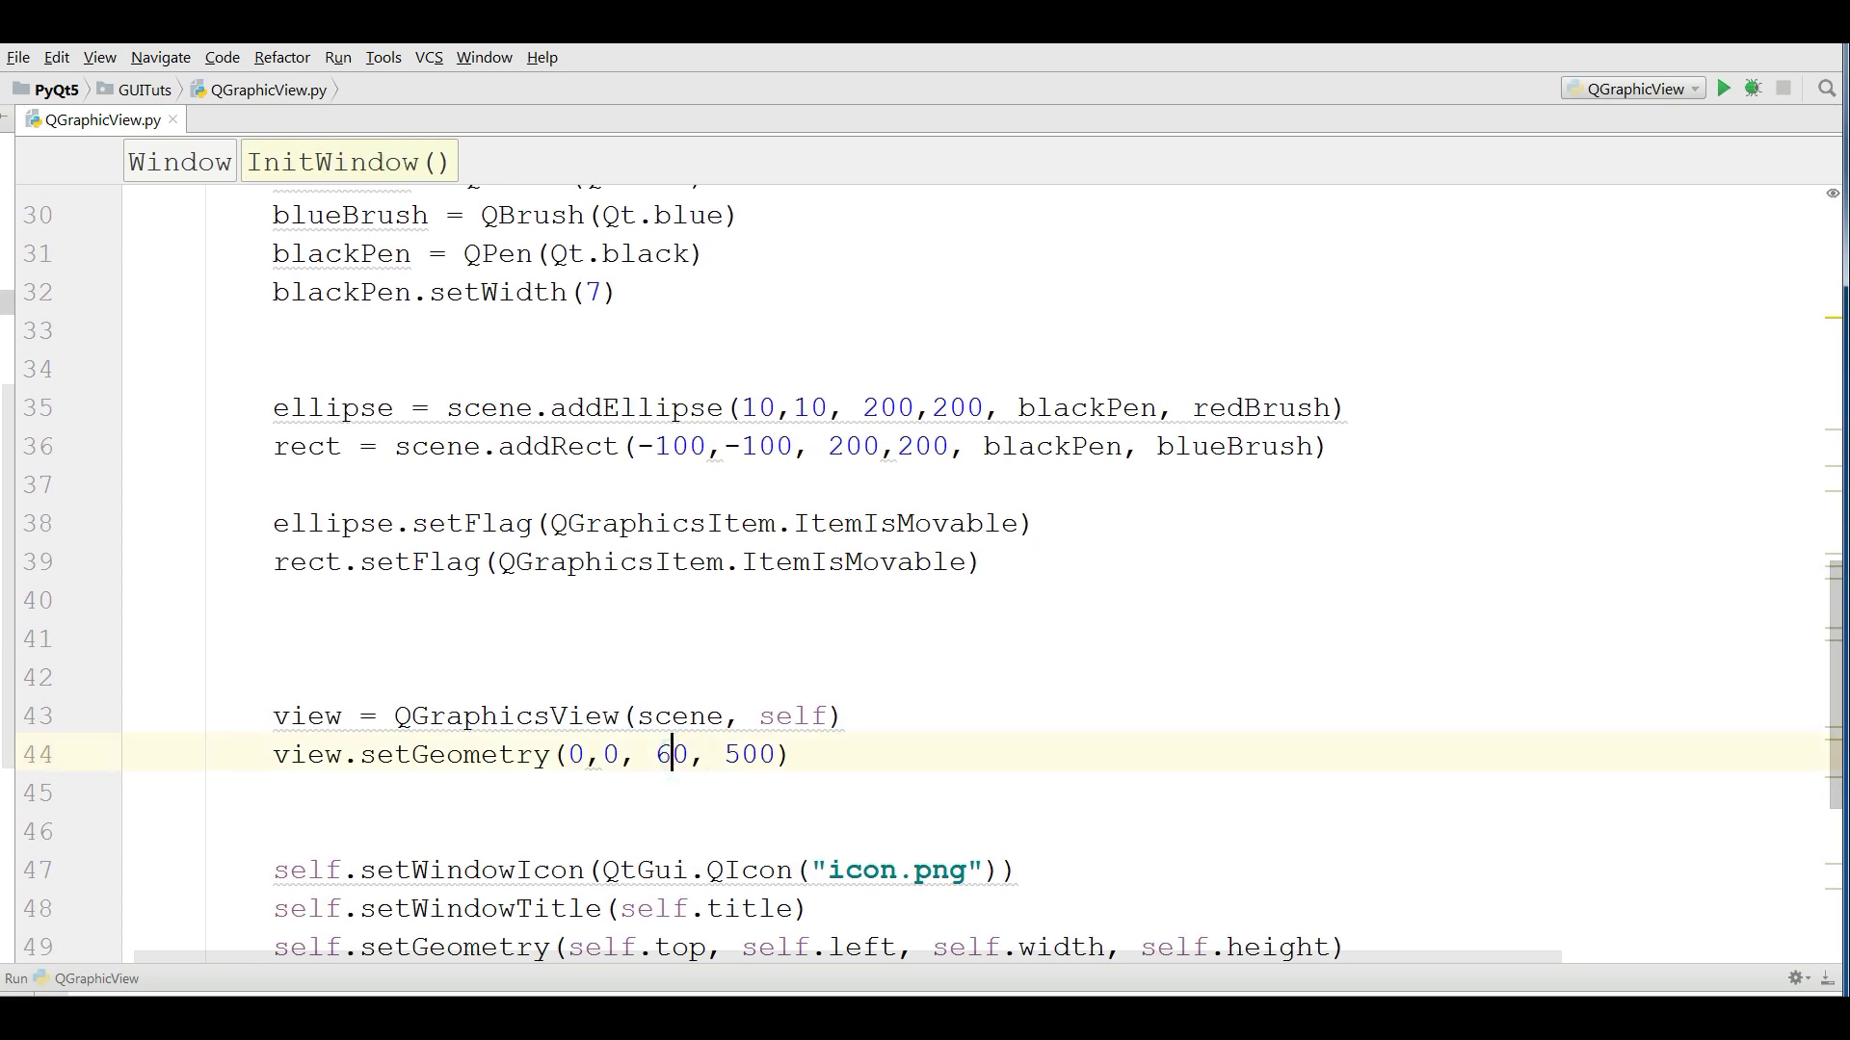
type("0")
right_click(1027, 391)
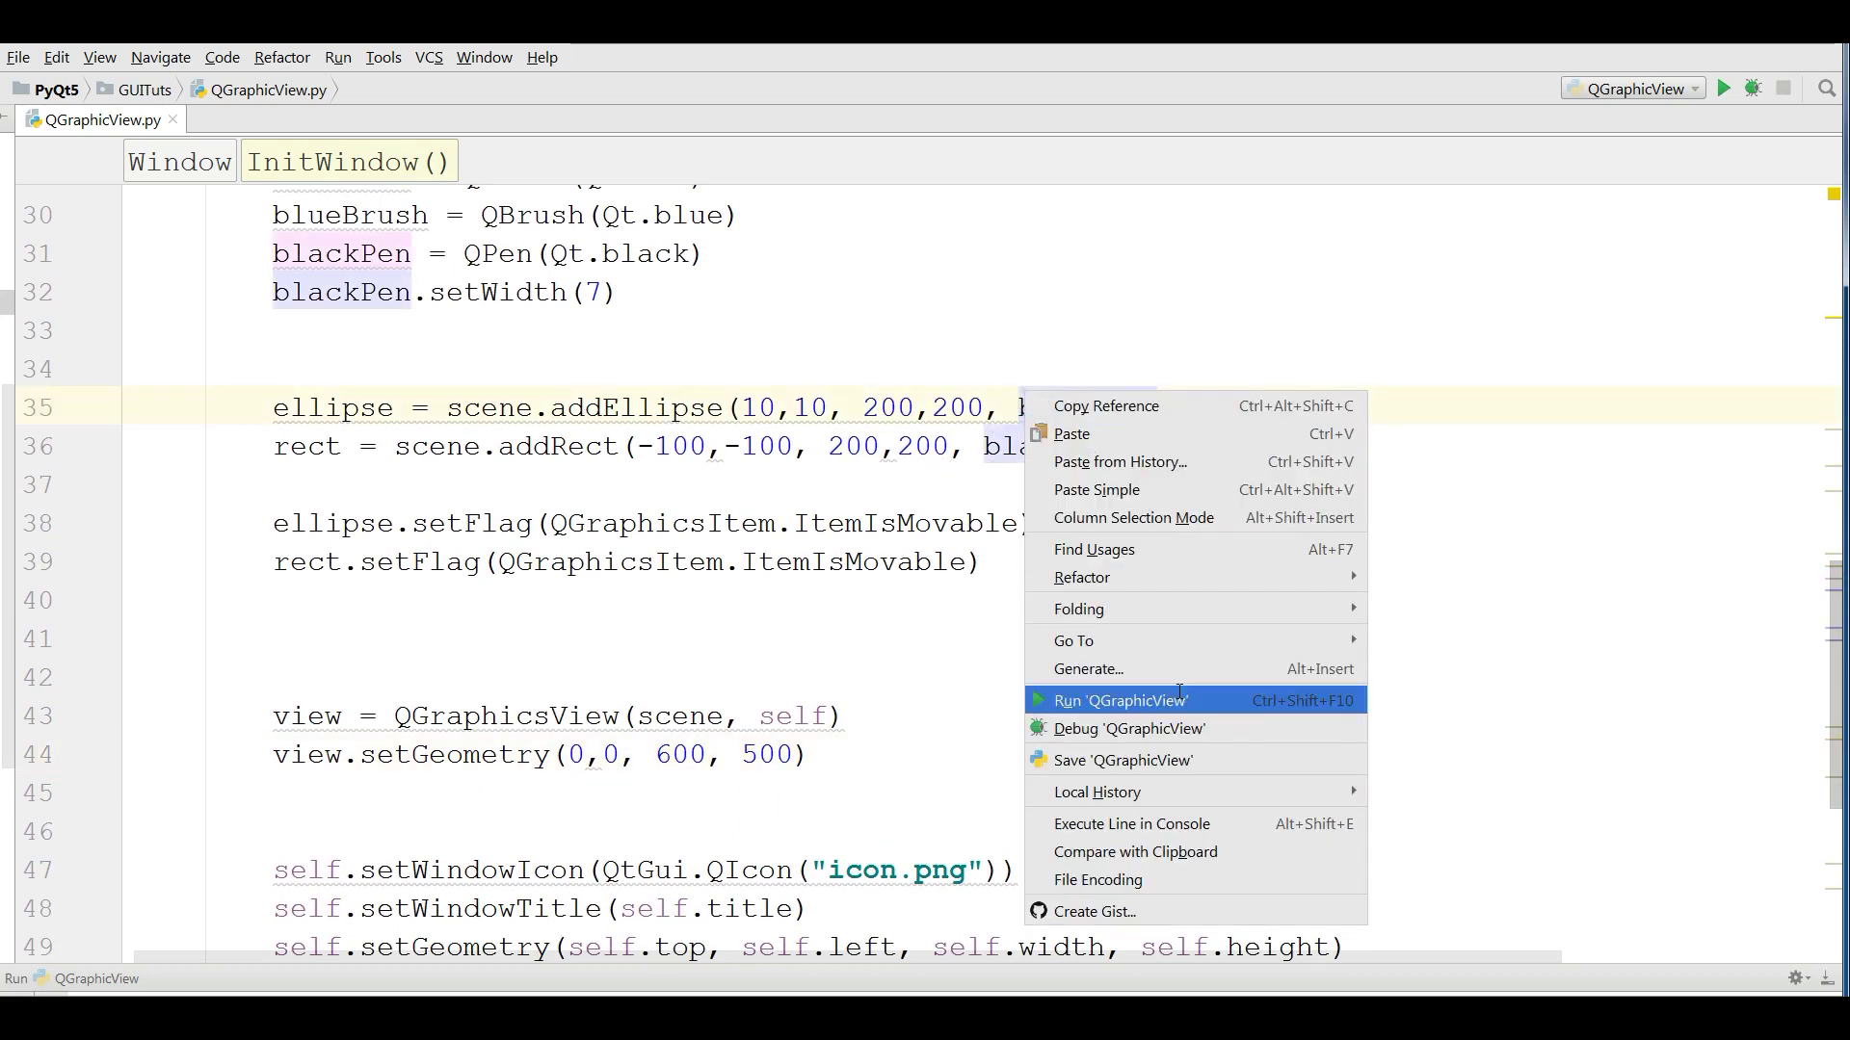
left_click(1176, 698)
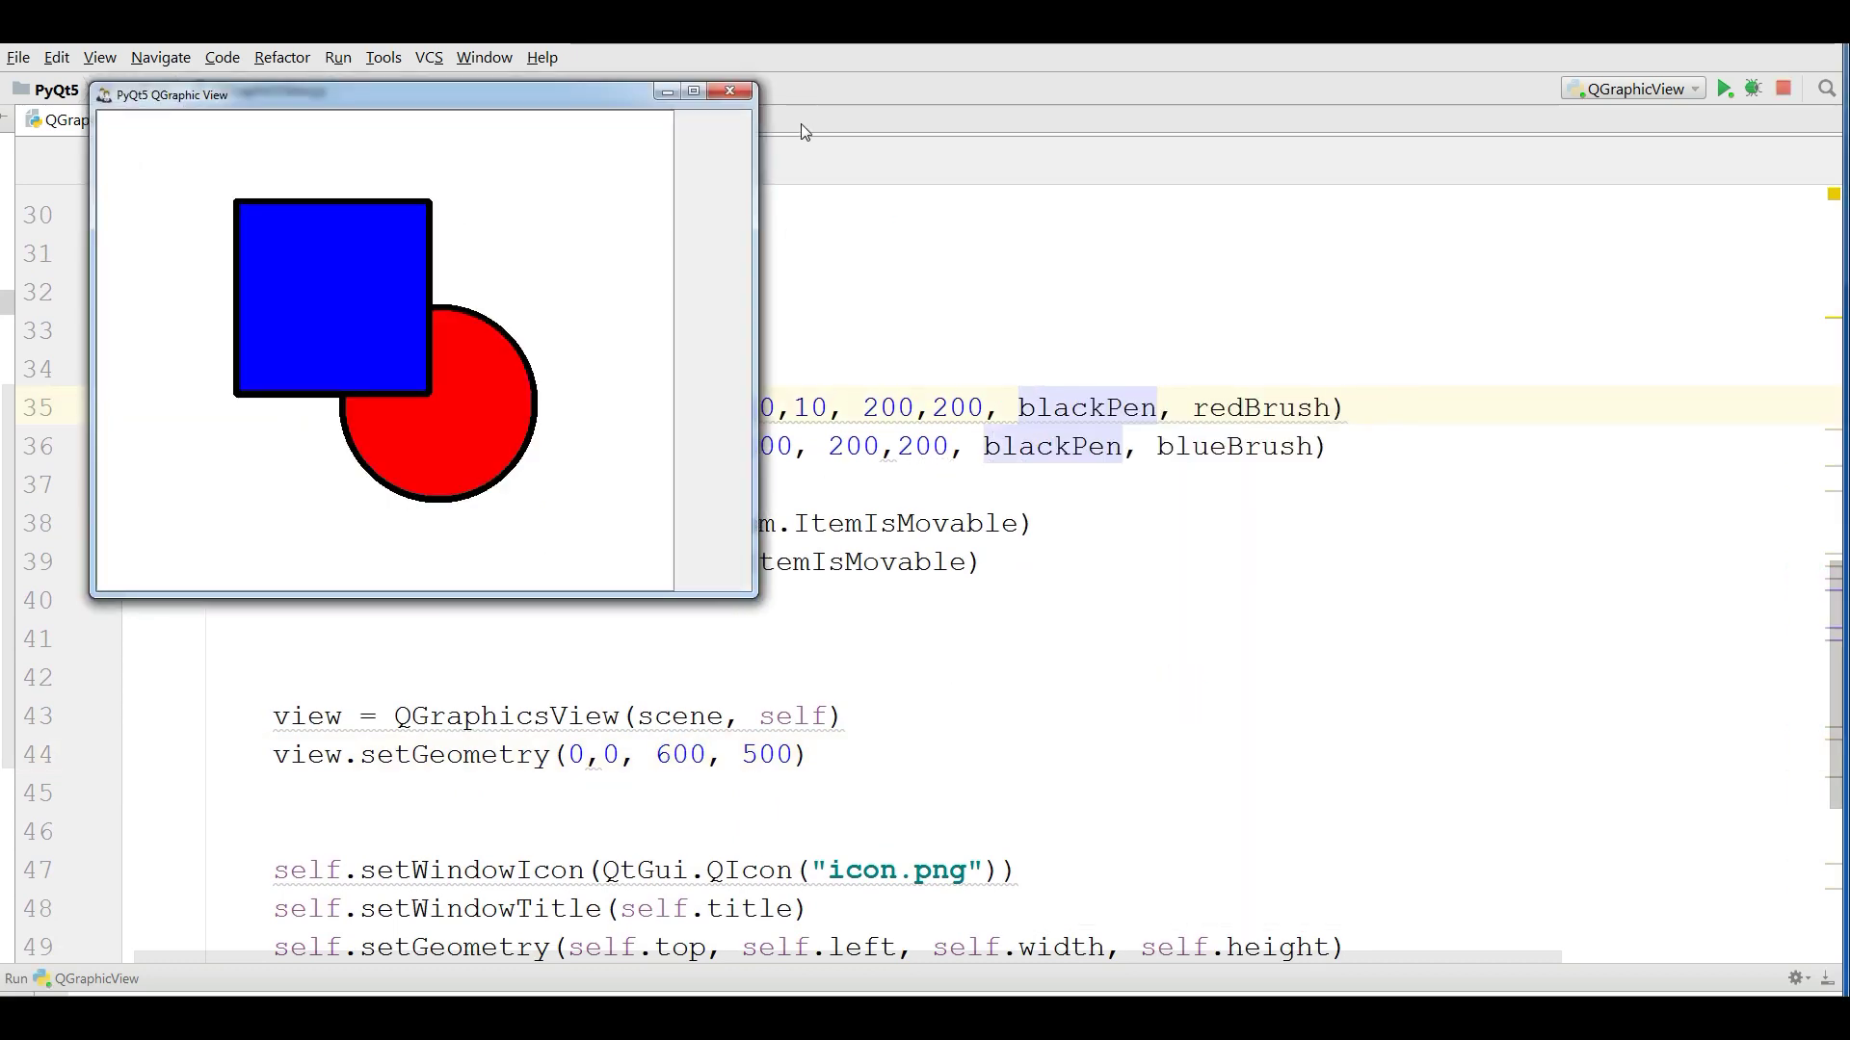
left_click(733, 91)
Set view.setGeometry to (0, 0, 680, 400) and rerun to confirm the Rotate - button shows.
left_click(690, 754)
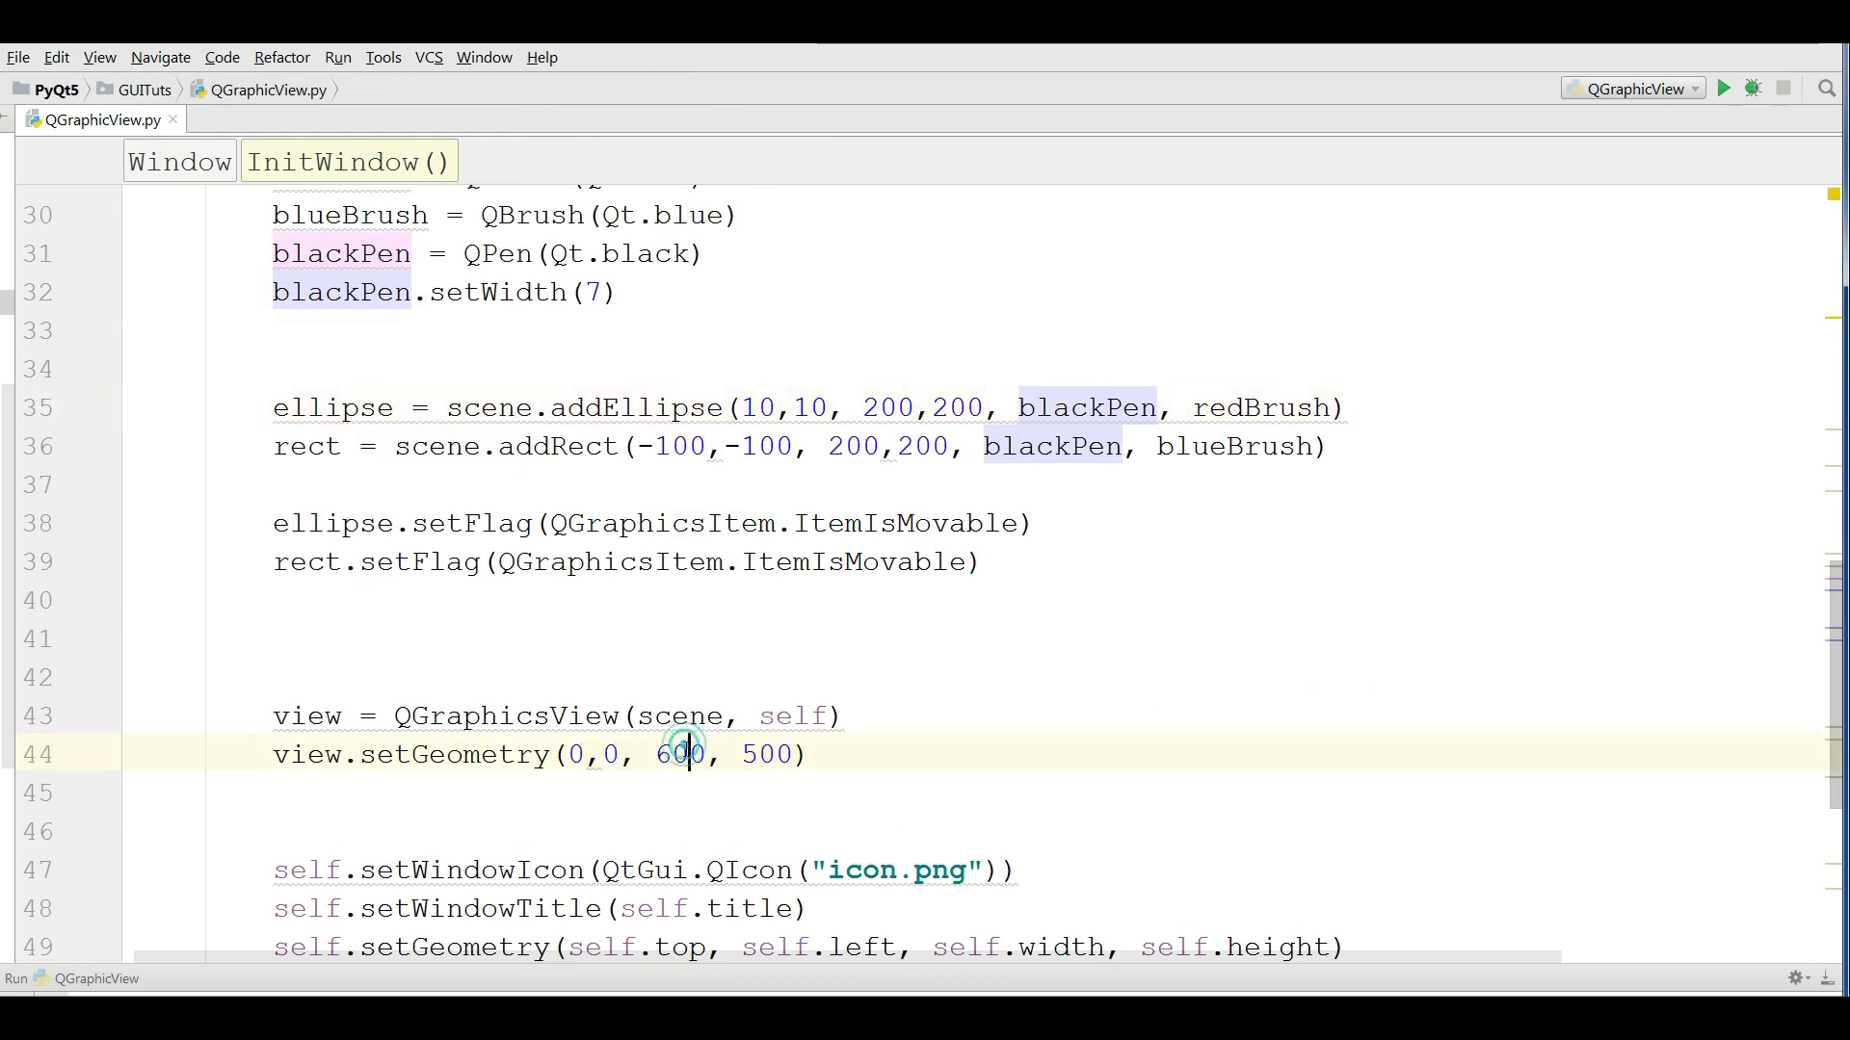
key("BackSpace")
type("8")
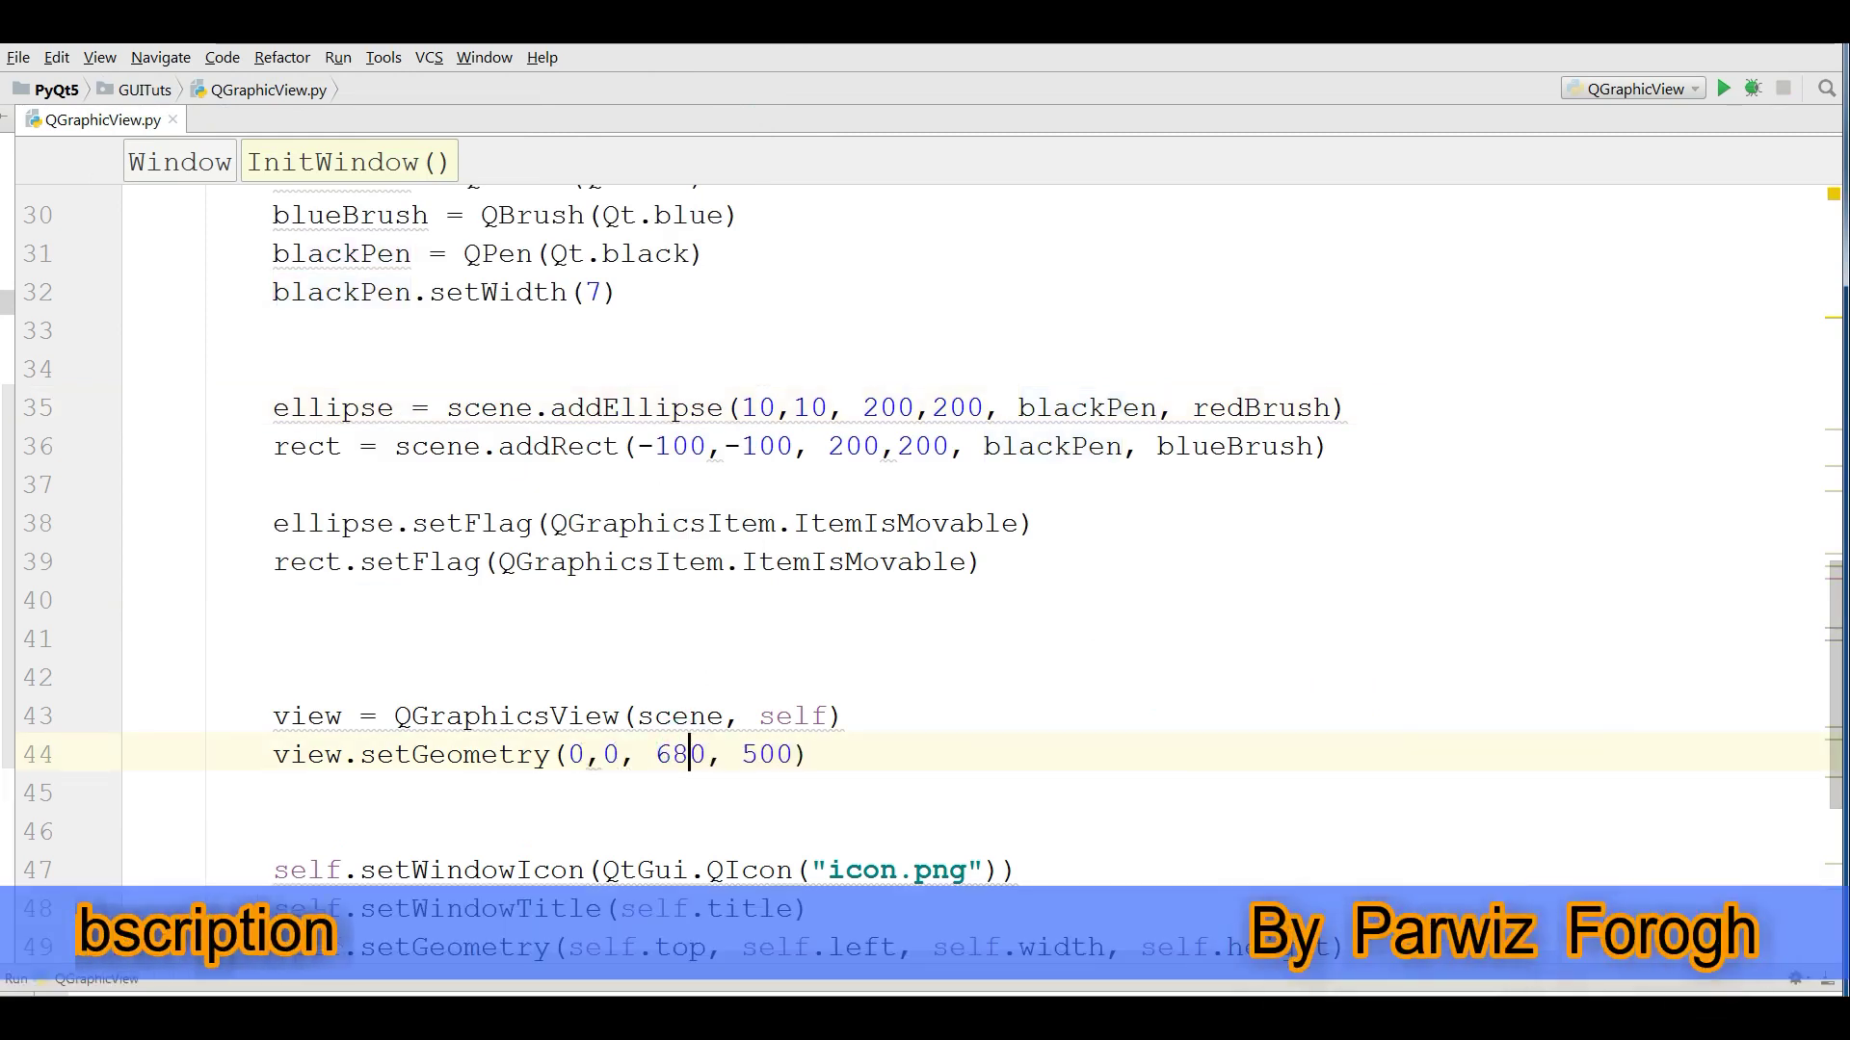
left_click(760, 755)
key("BackSpace")
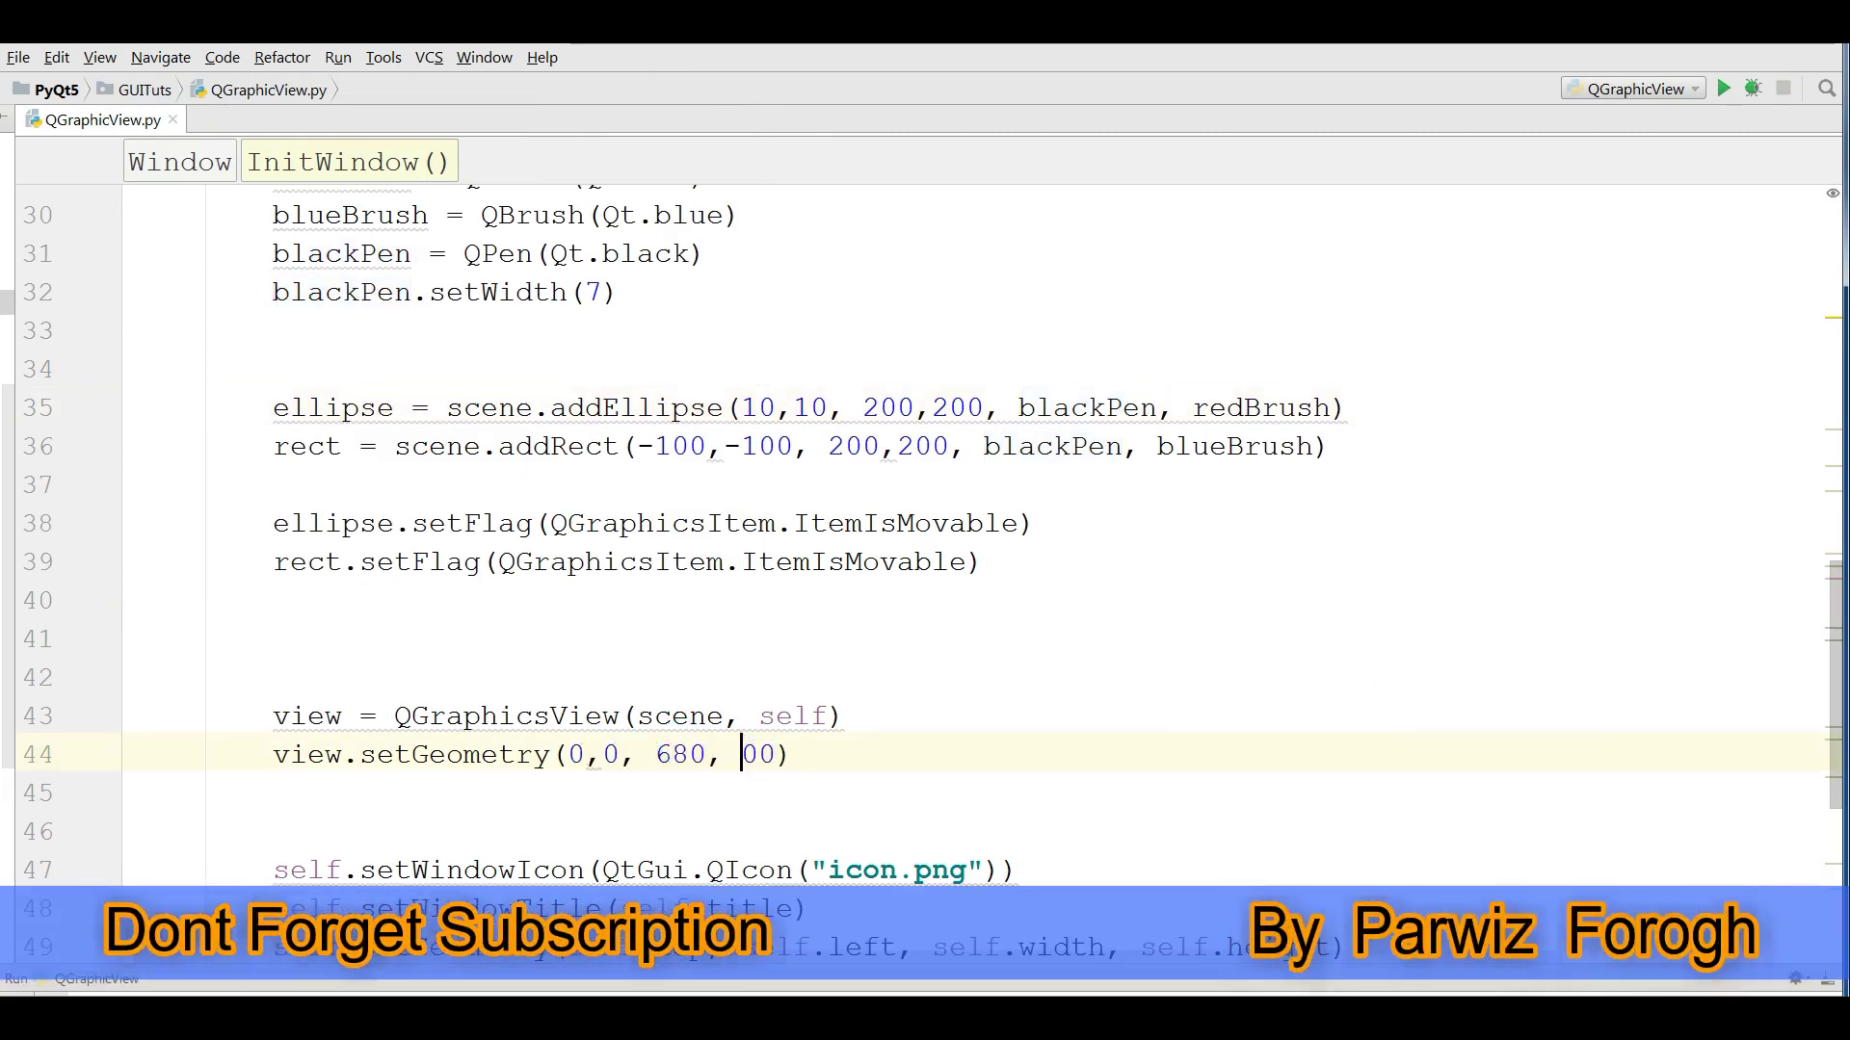
type("4")
right_click(984, 445)
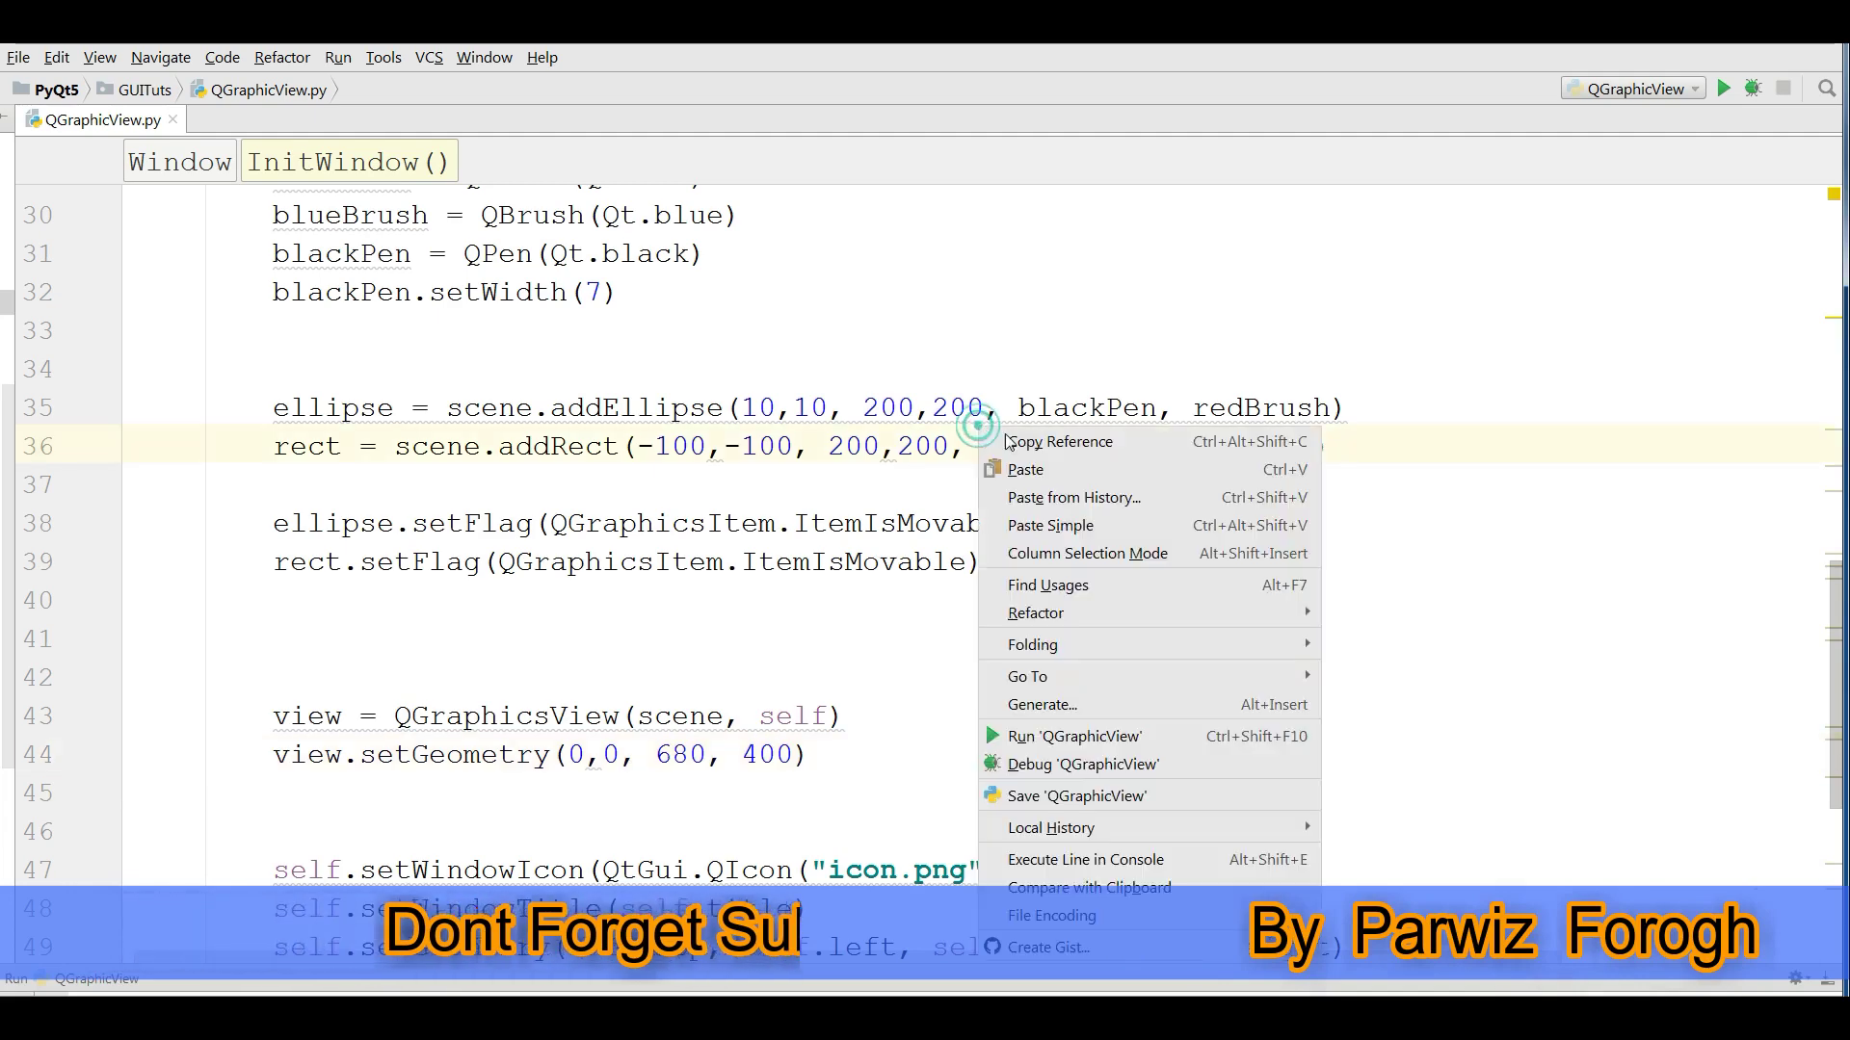
left_click(1152, 728)
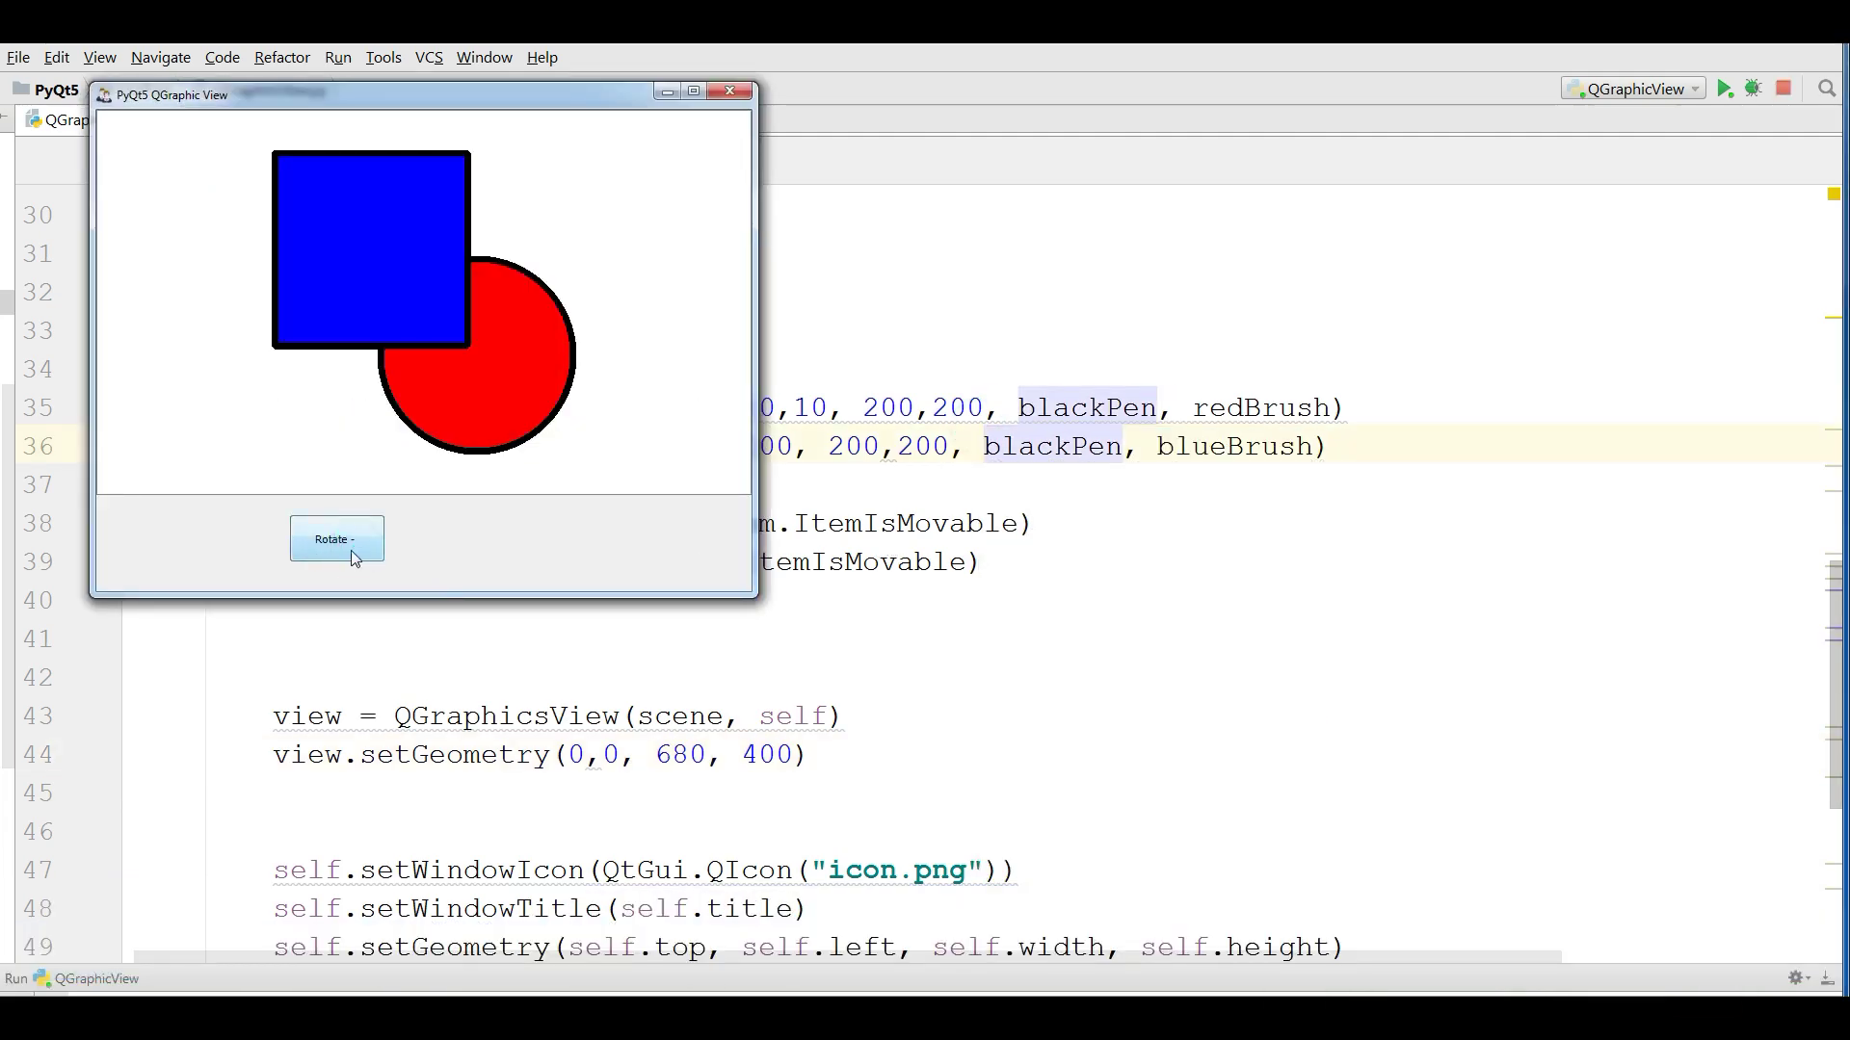
left_click(732, 94)
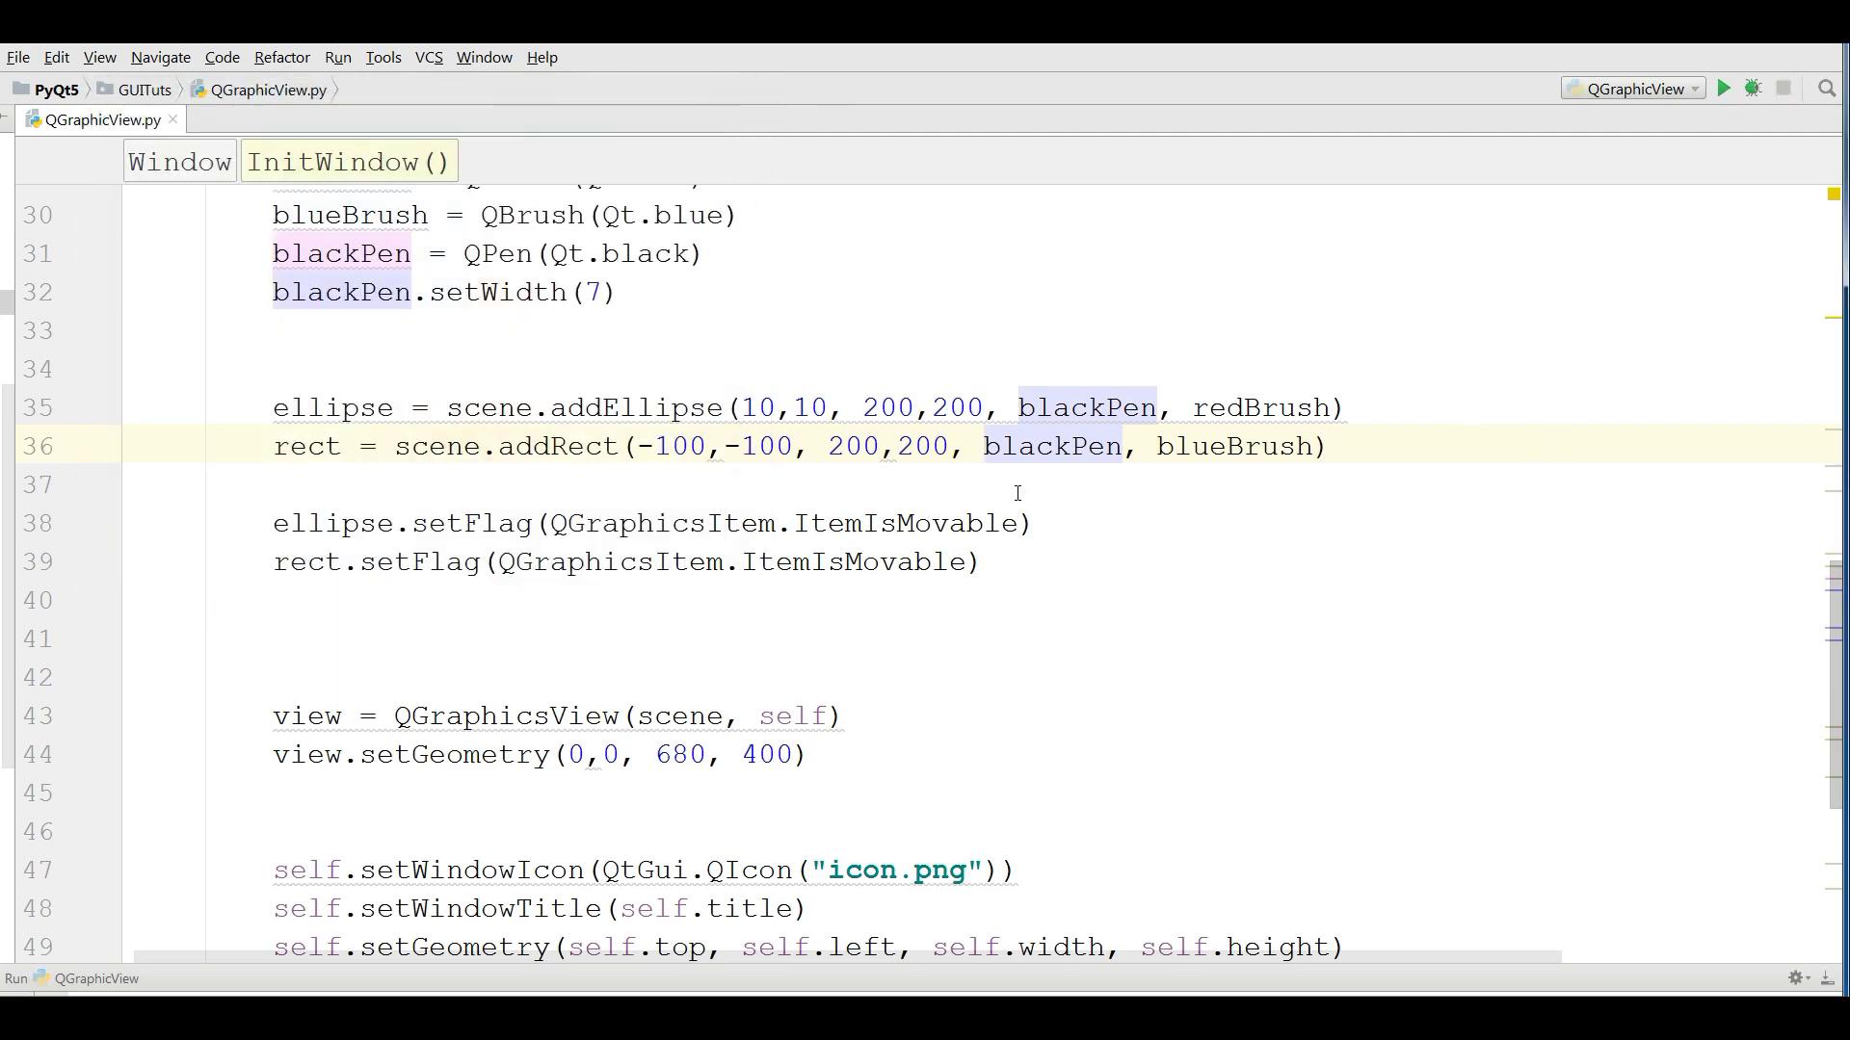
scroll(1053, 547, "up", 1)
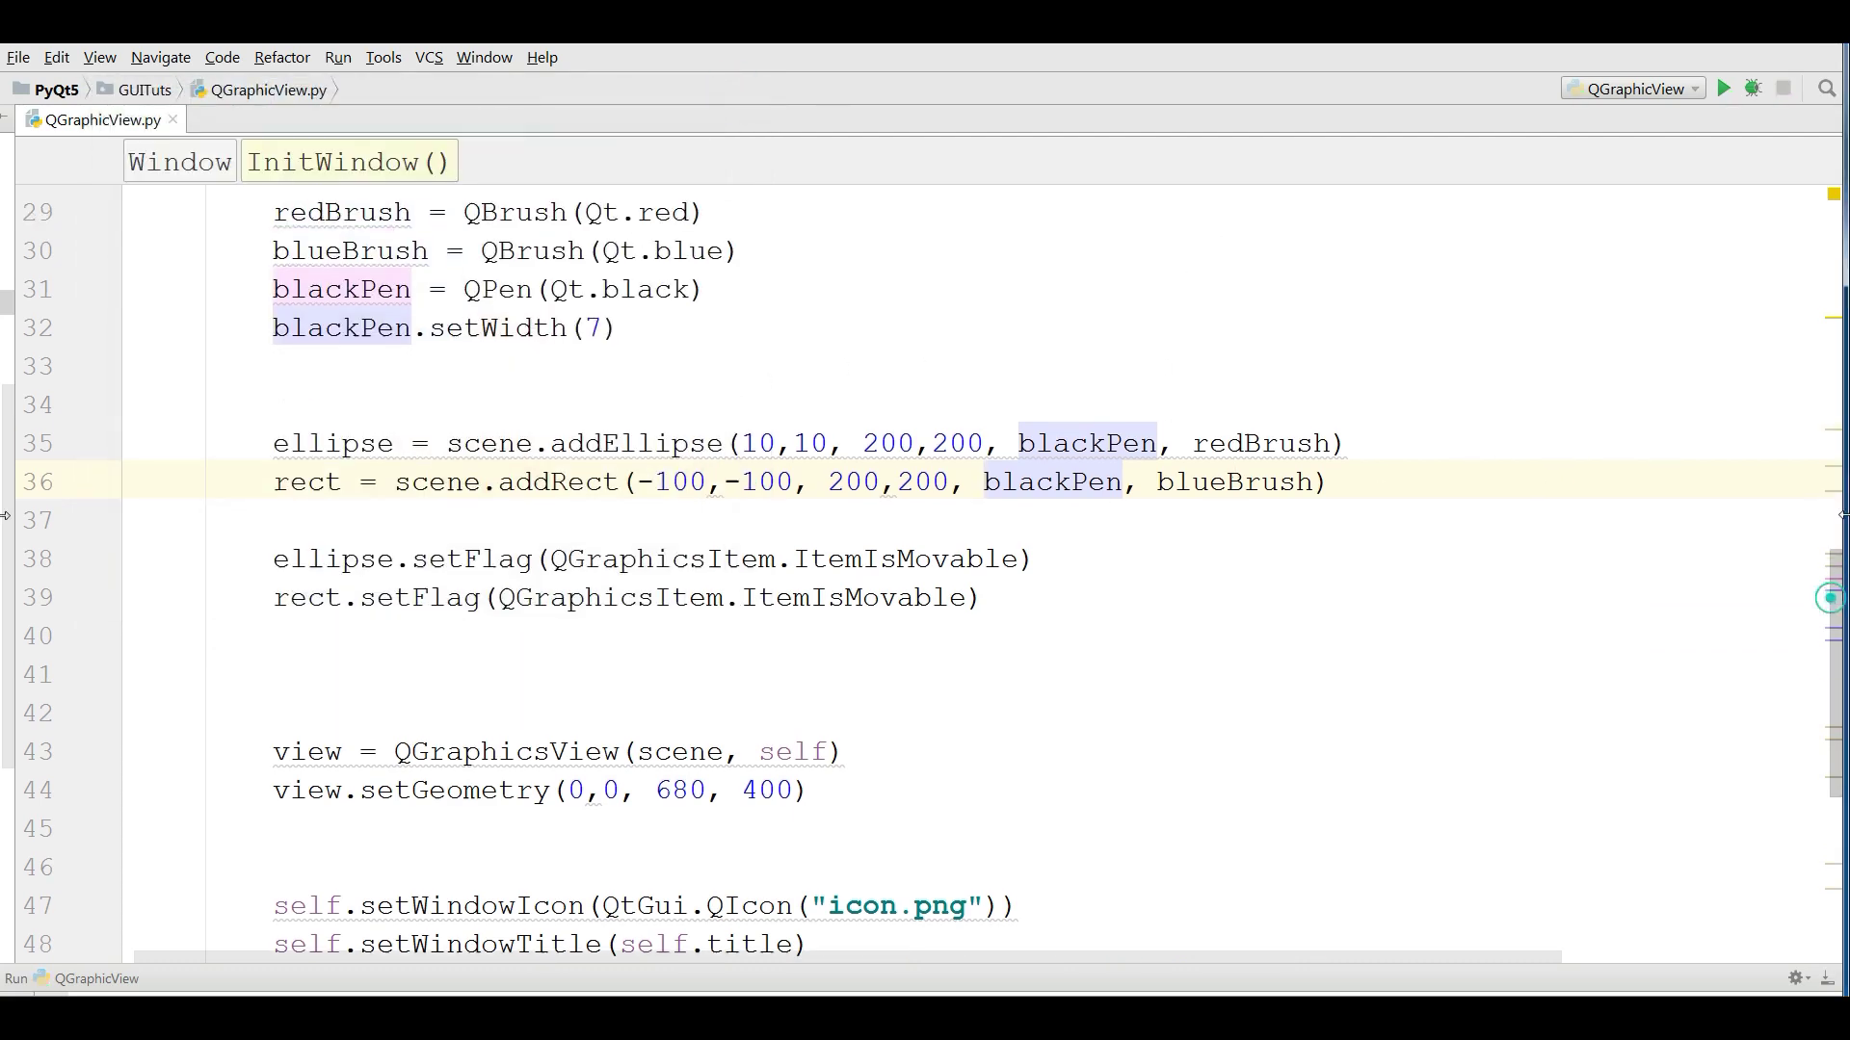
scroll(1054, 546, "up", 4)
Below button1's geometry, add self.button2 = QPushButton("Rotate +", self).
left_click(1040, 554)
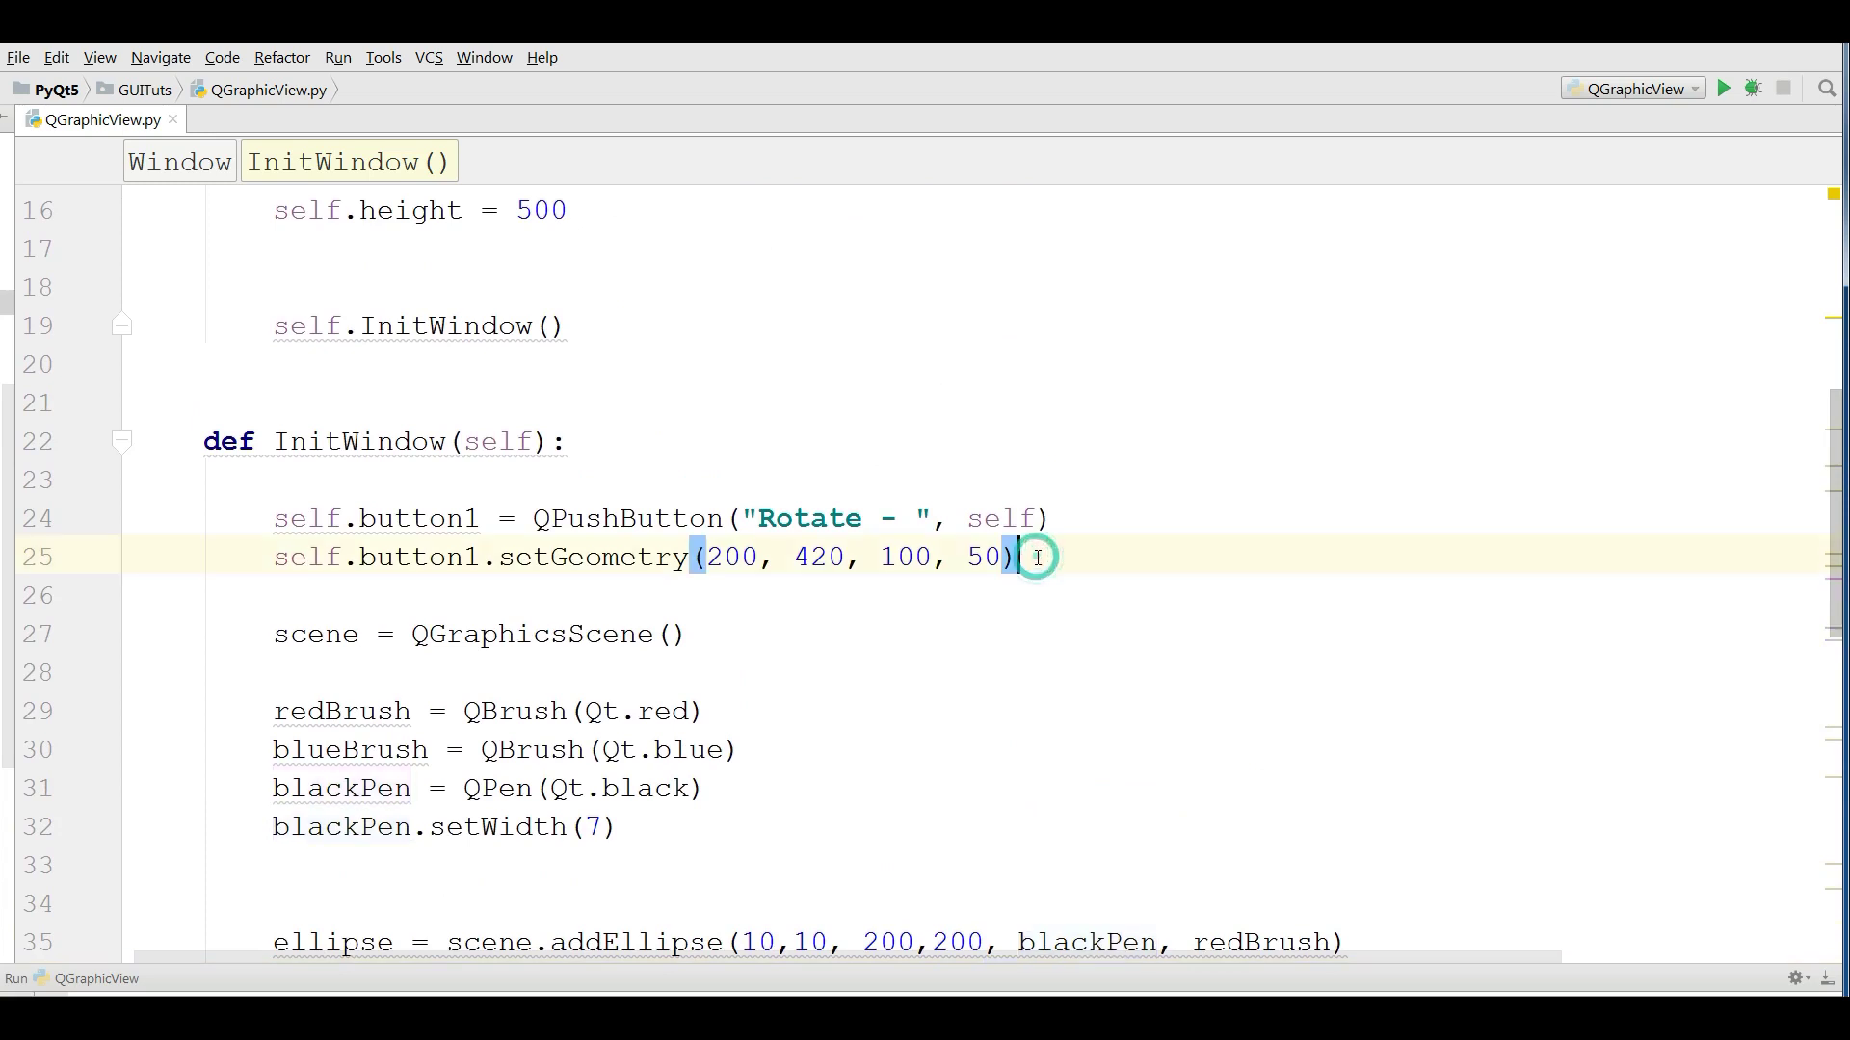
key("Return")
key("Return")
type("self")
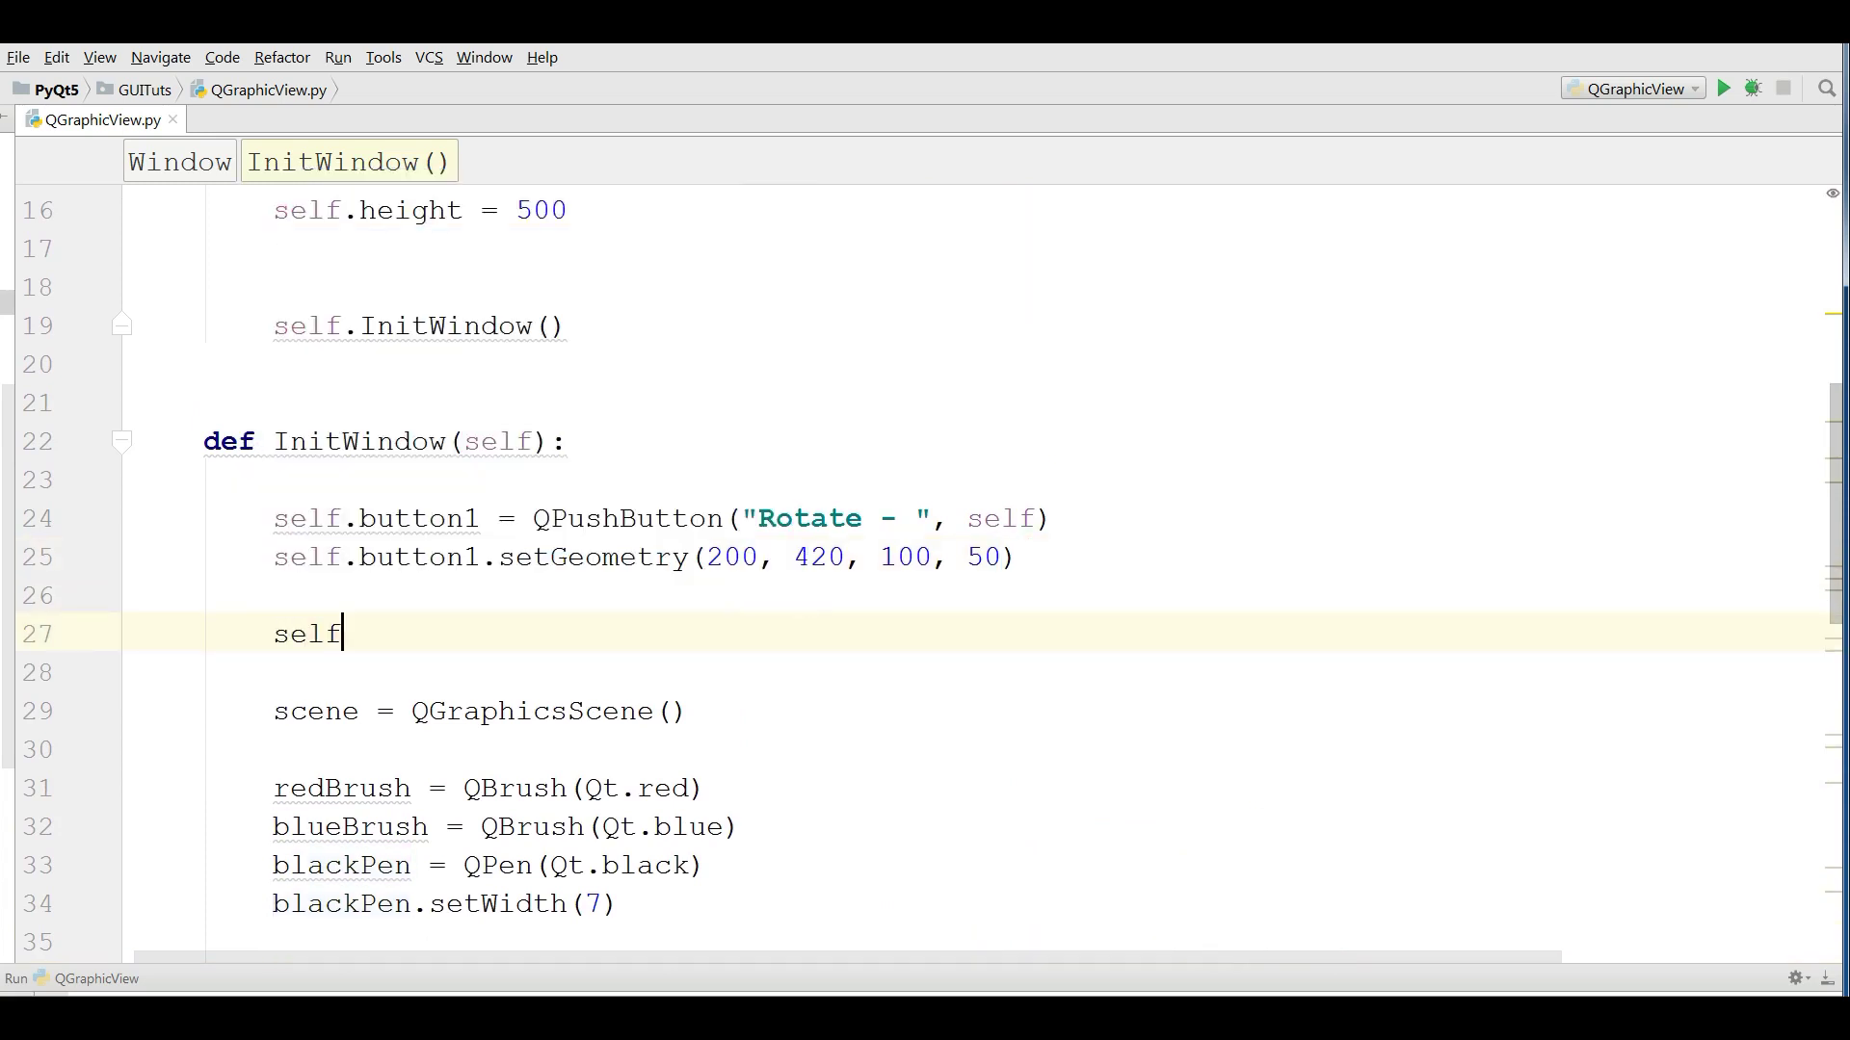
type(".button2")
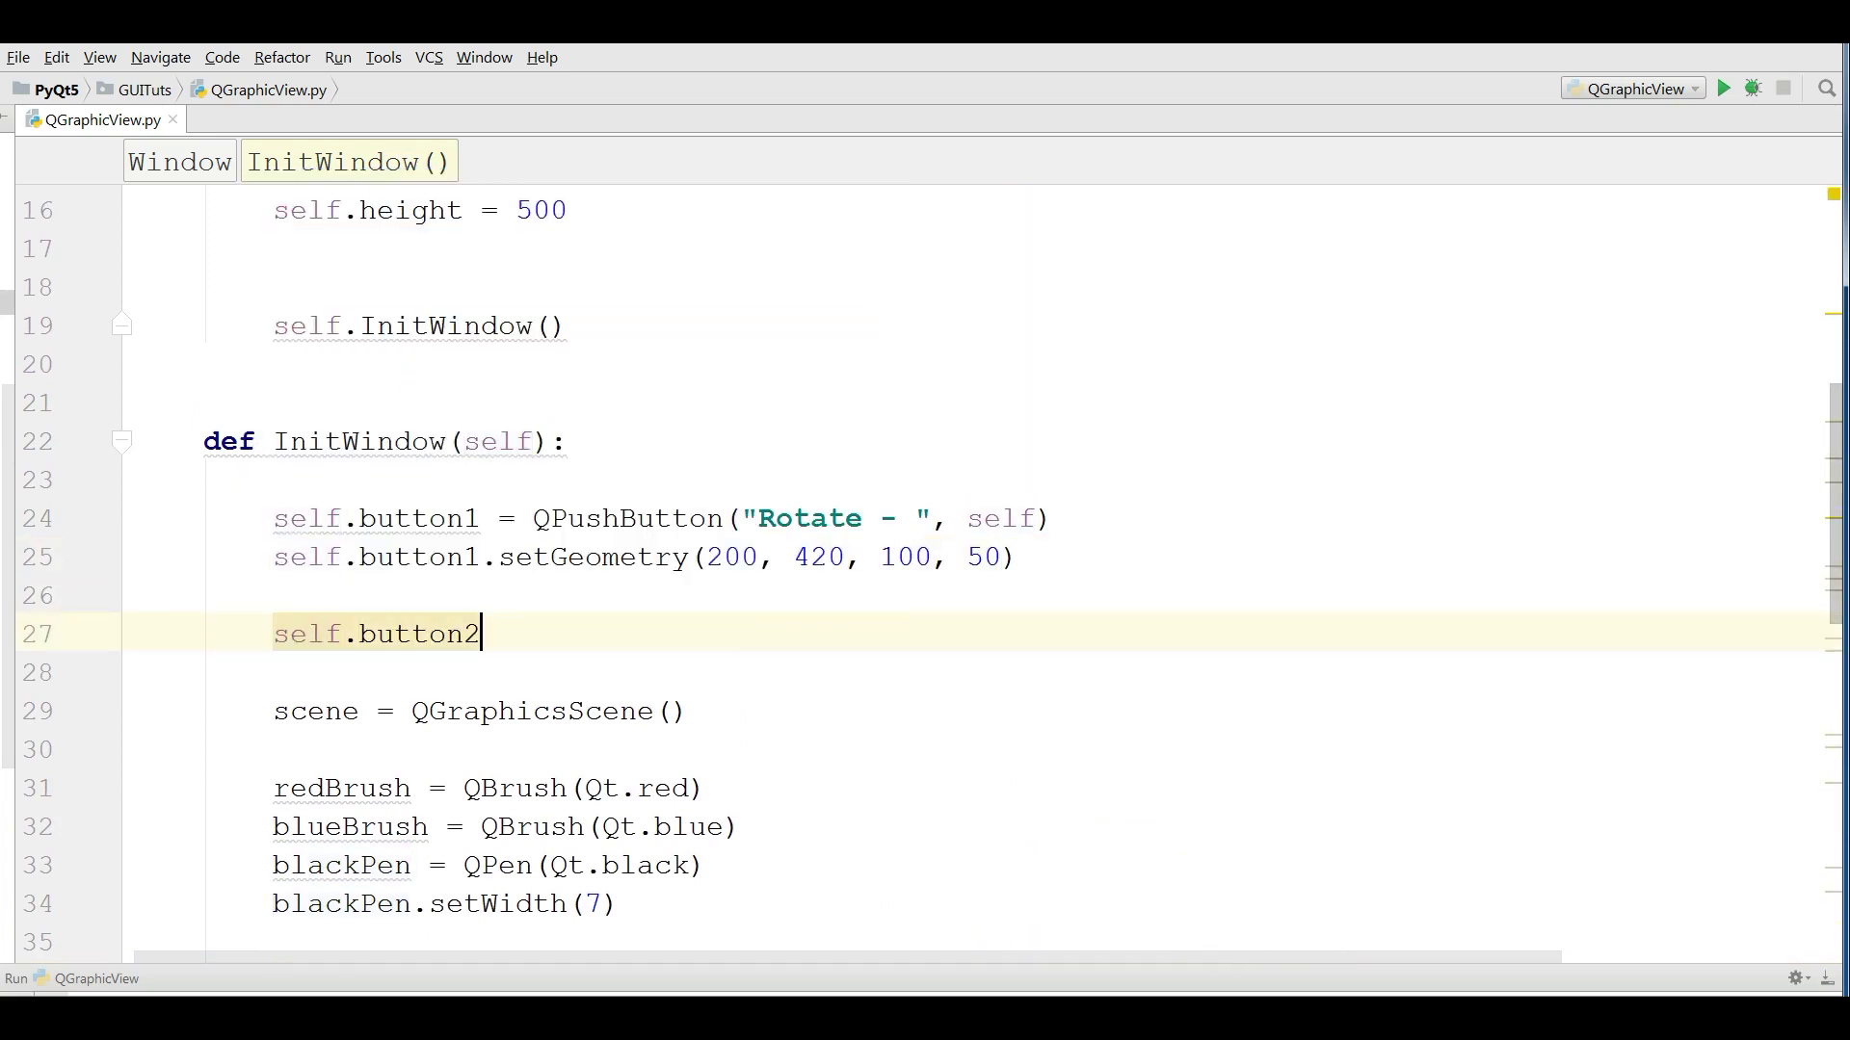
type(" = ")
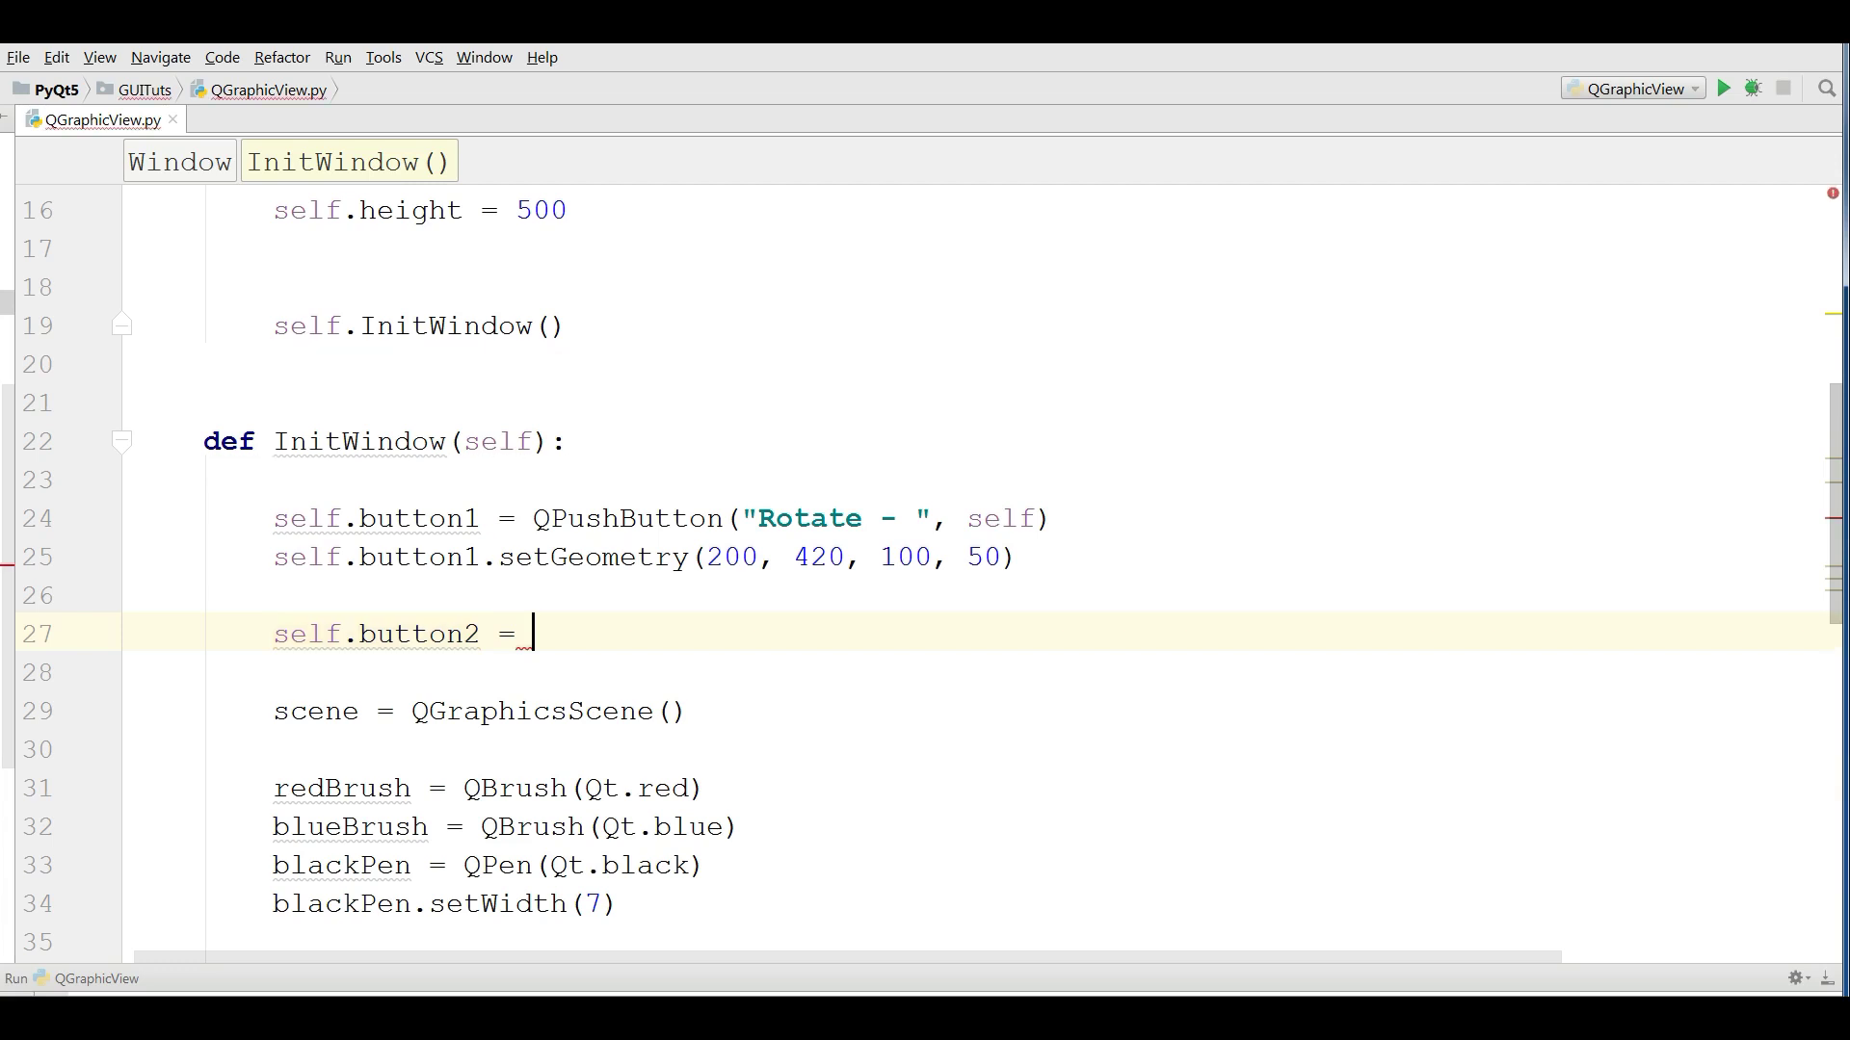
type("QPu")
key("Return")
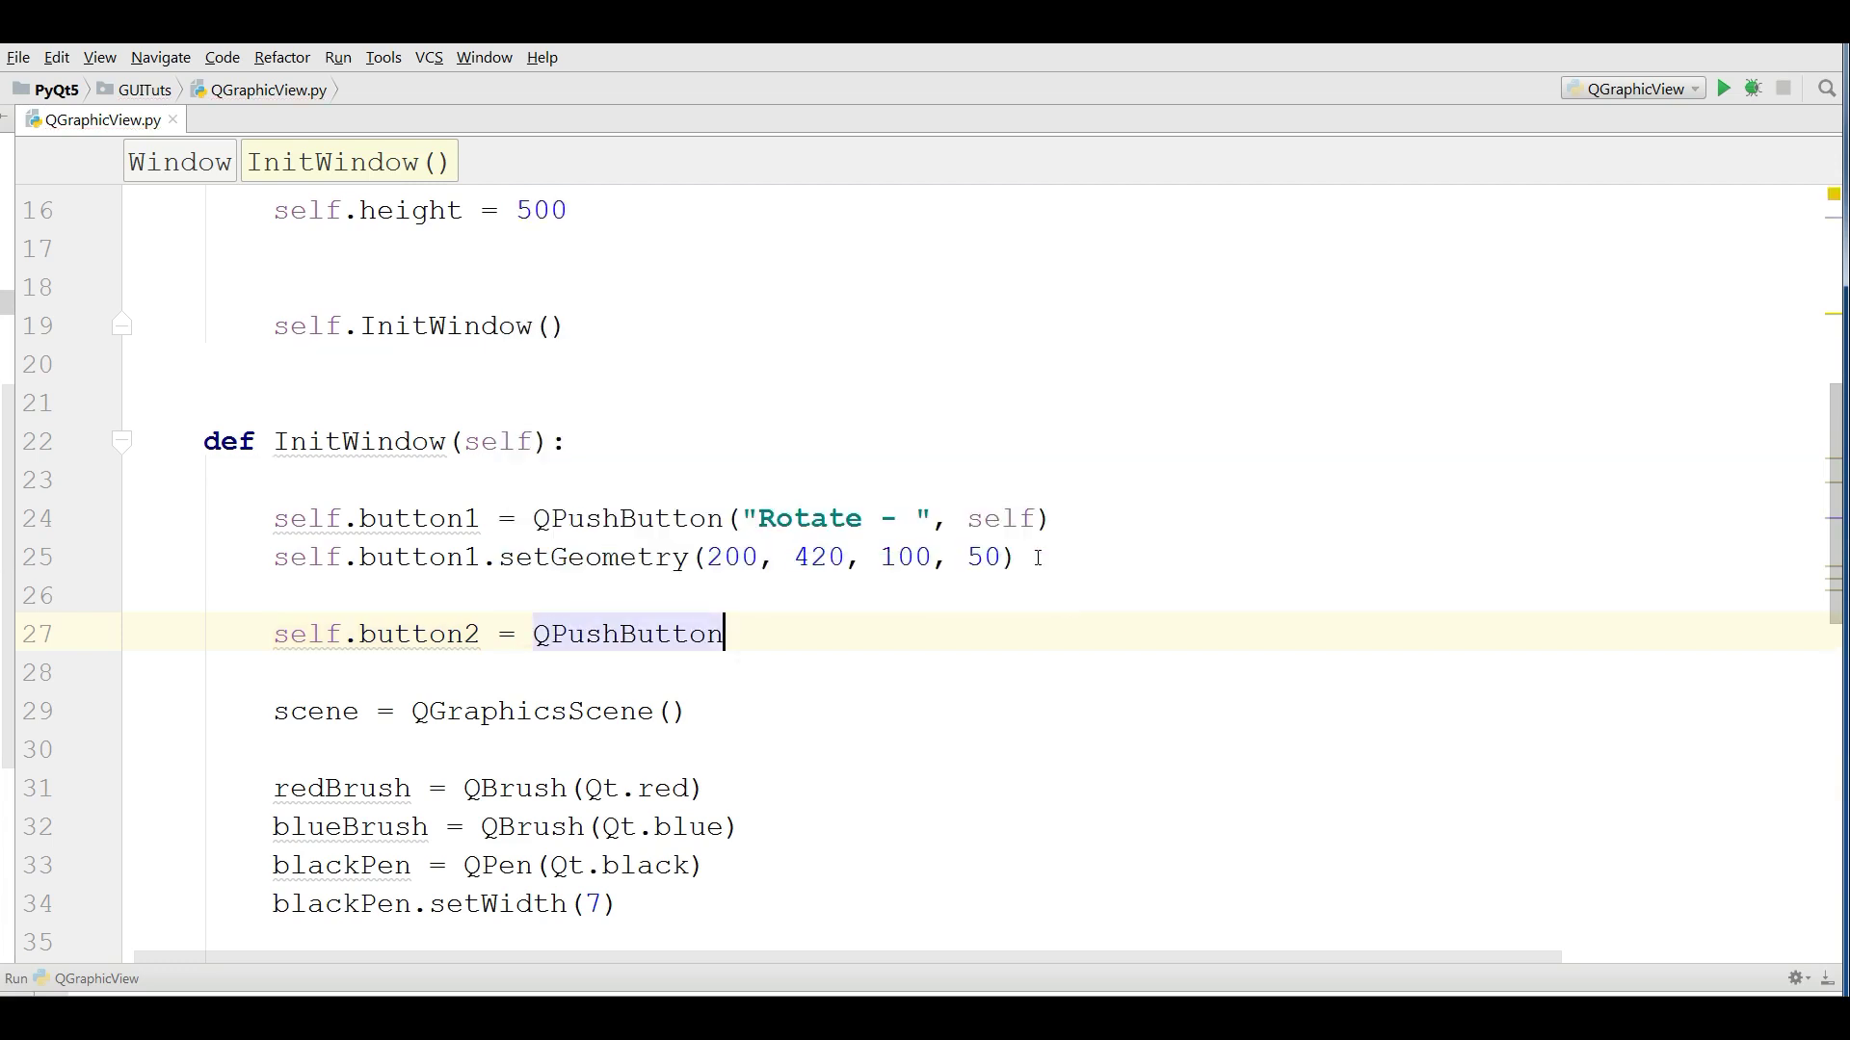
type("(\"Rota")
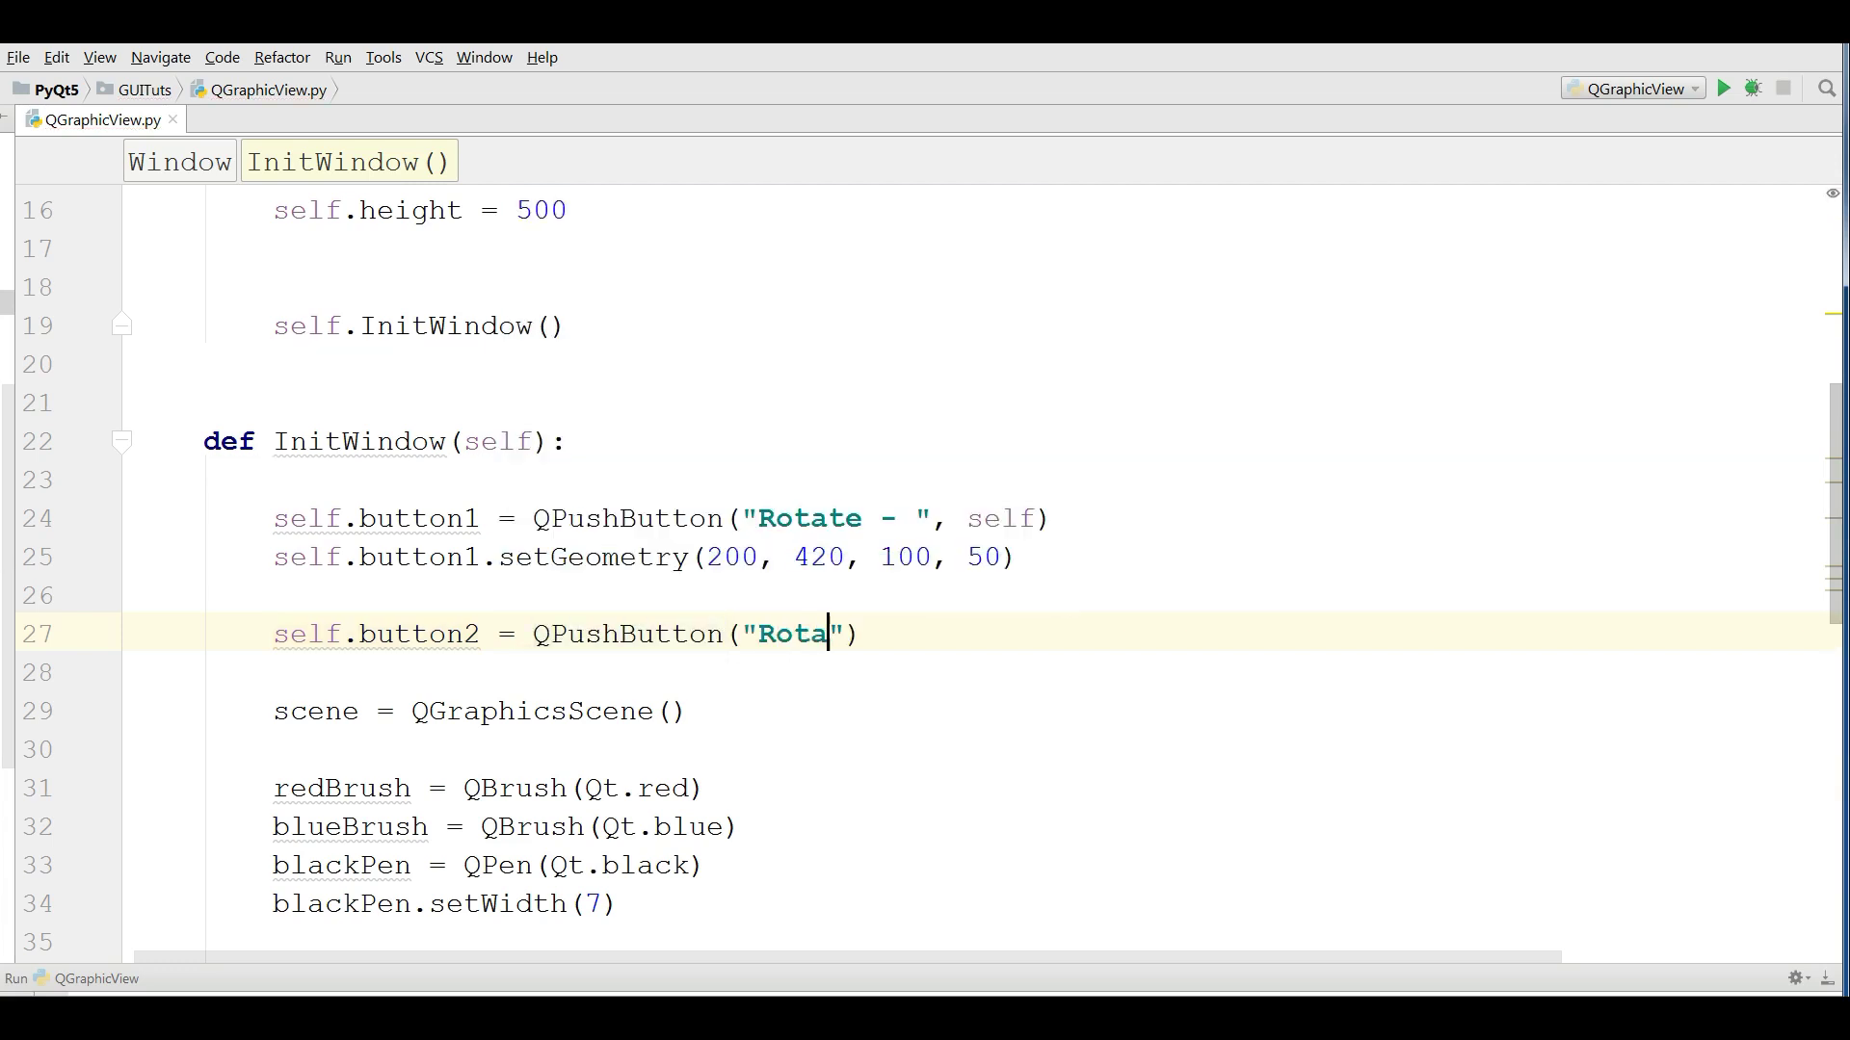
type("te ")
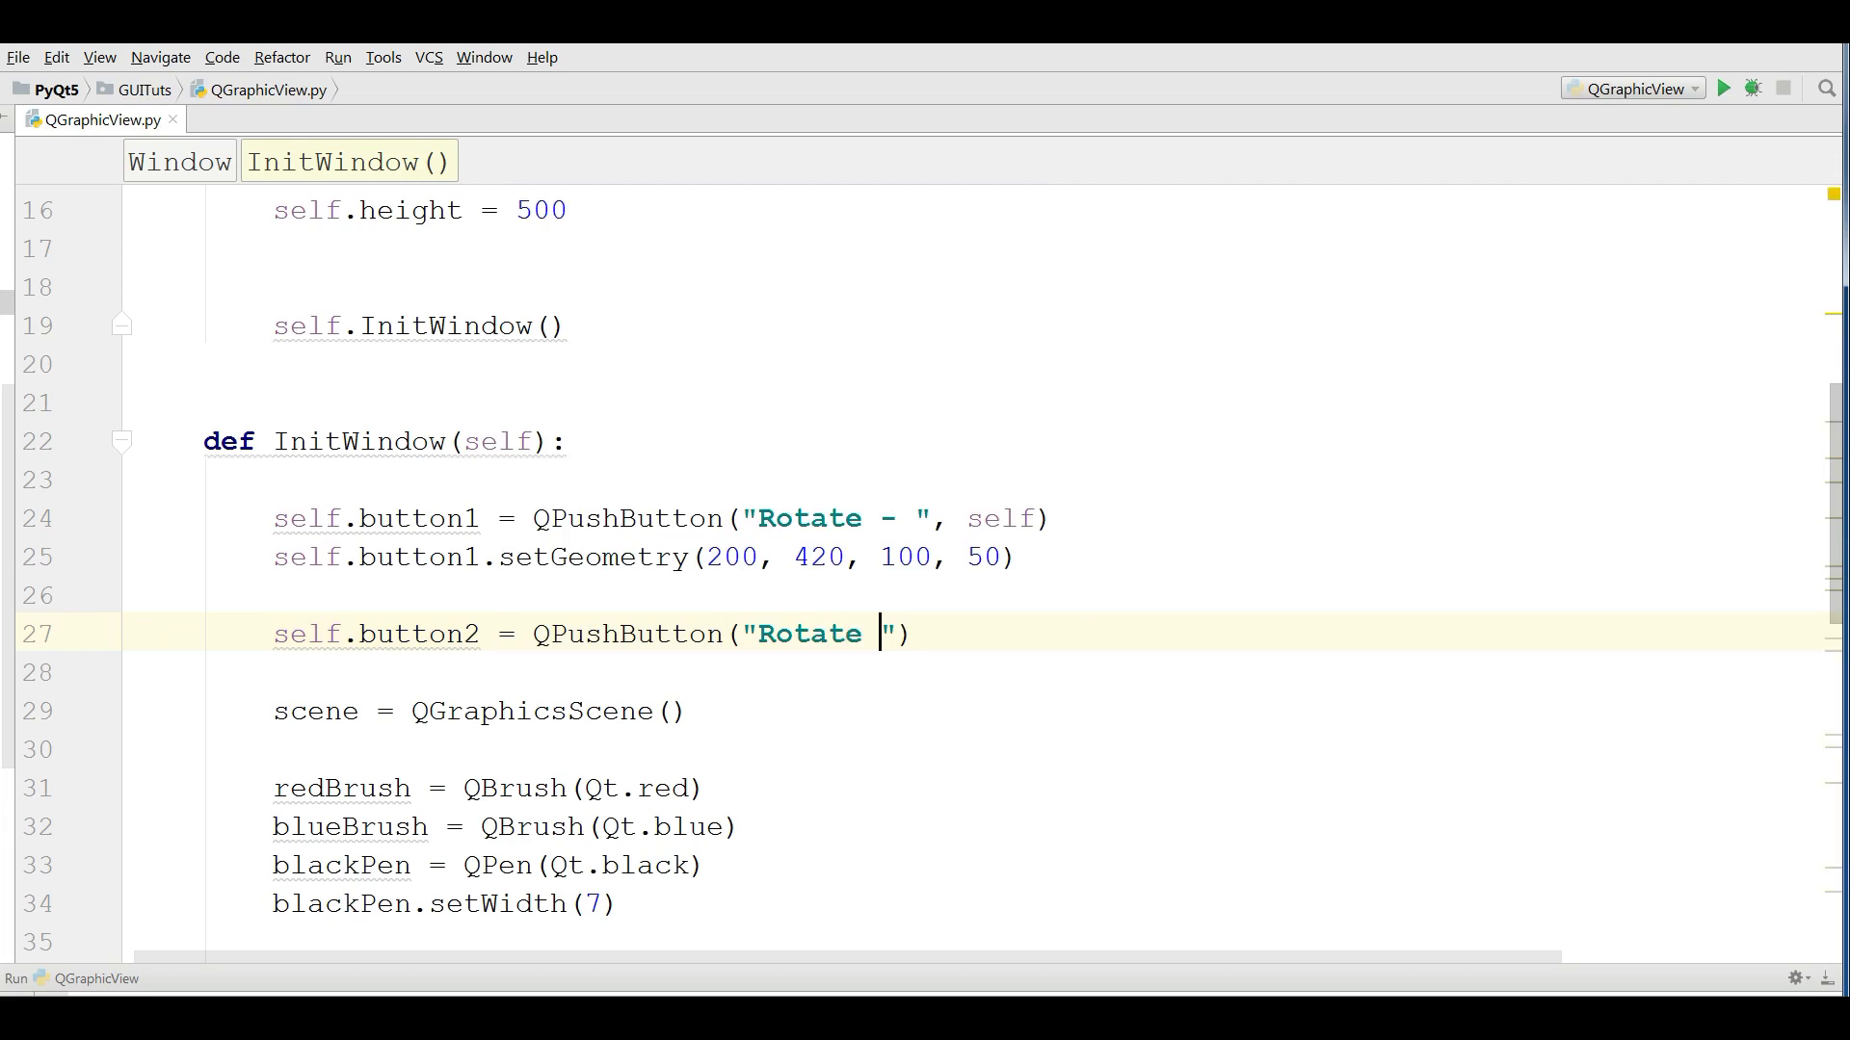
type("+\"")
type(", self)")
key("Return")
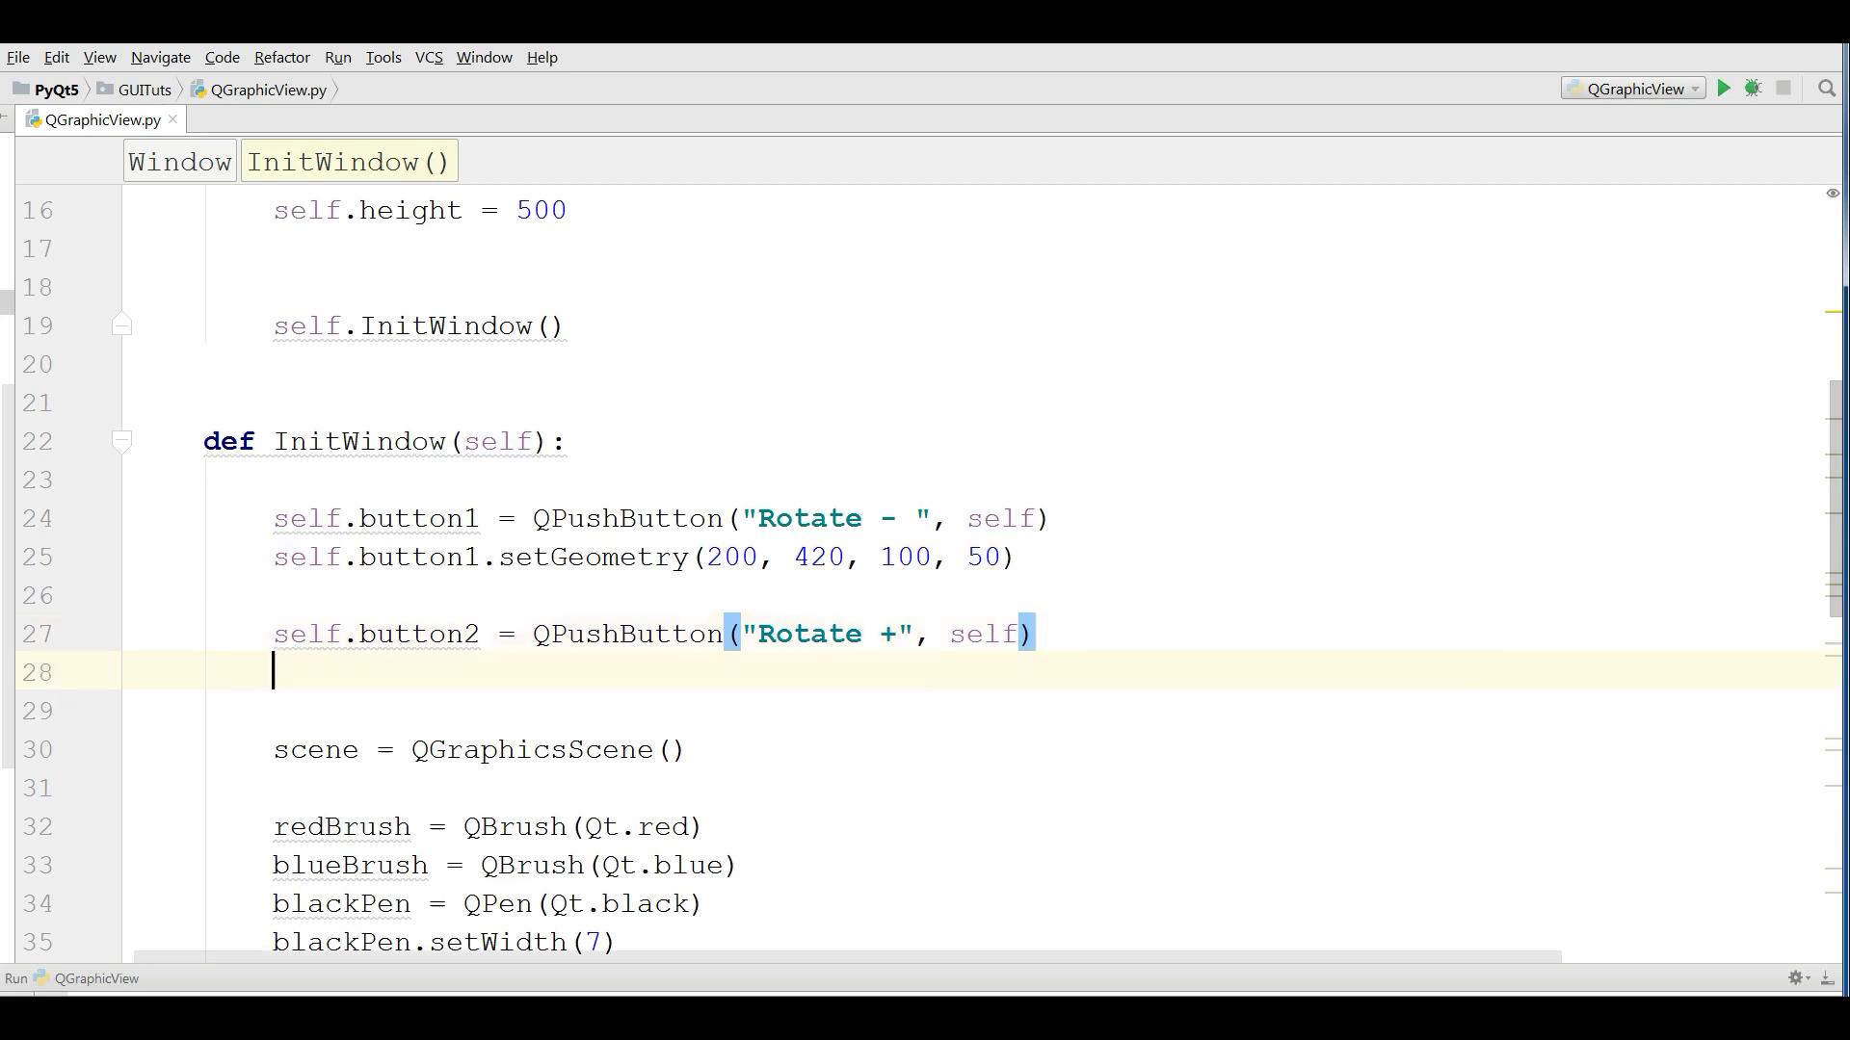
type("self.bu")
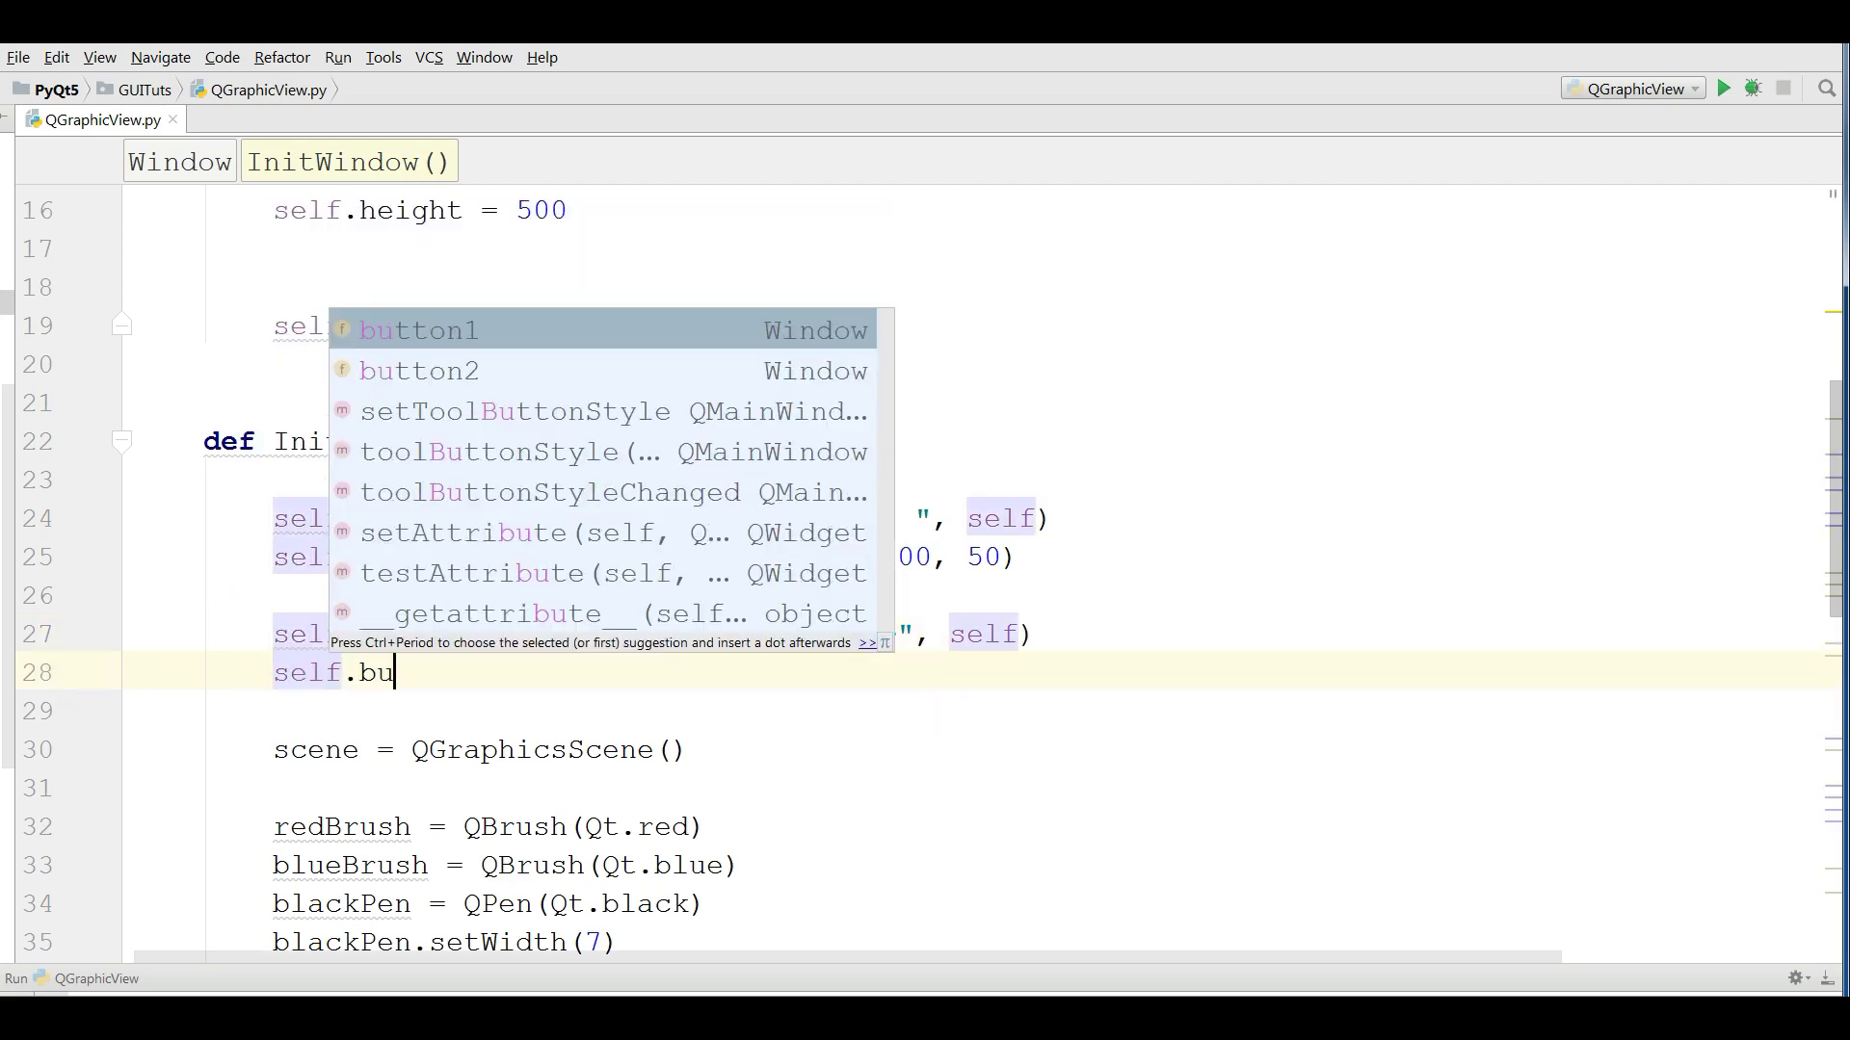
Add self.button2.setGeometry(320, 420, 100, 50).
key("Down")
key("Return")
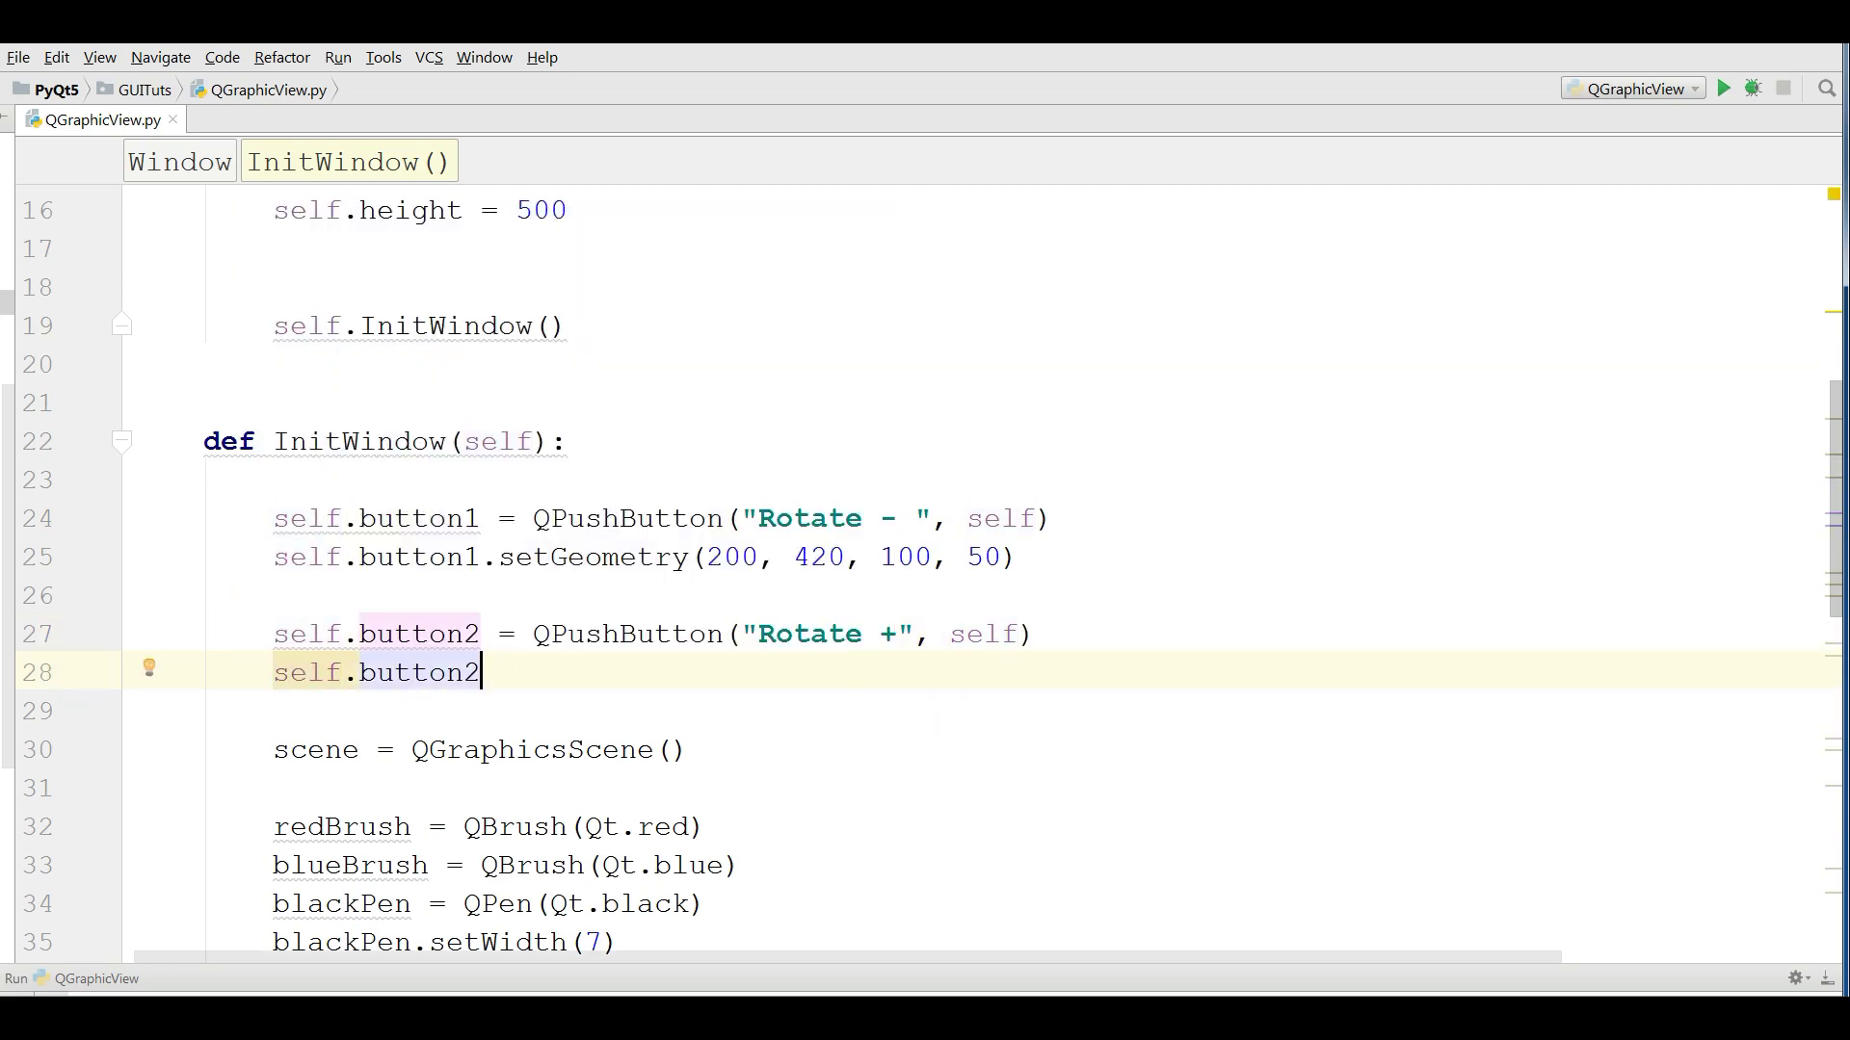
type(".setG")
key("Return")
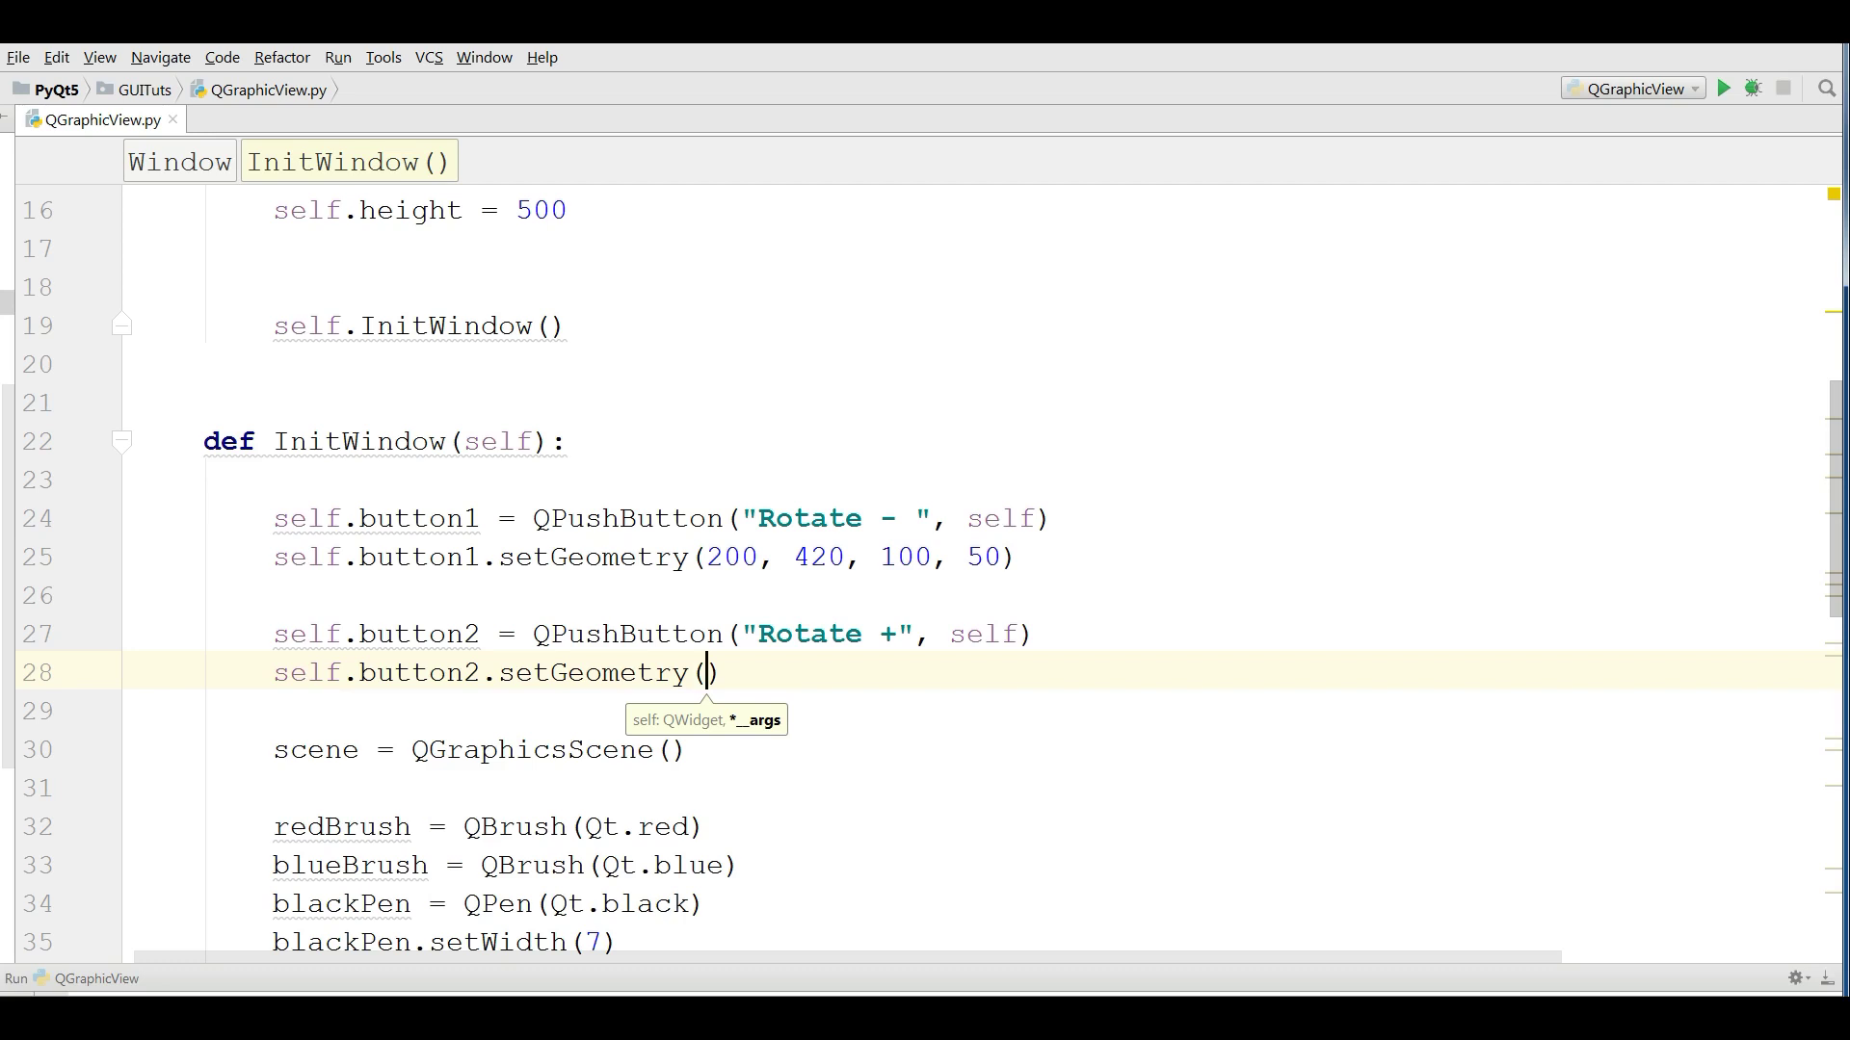
type("20, ")
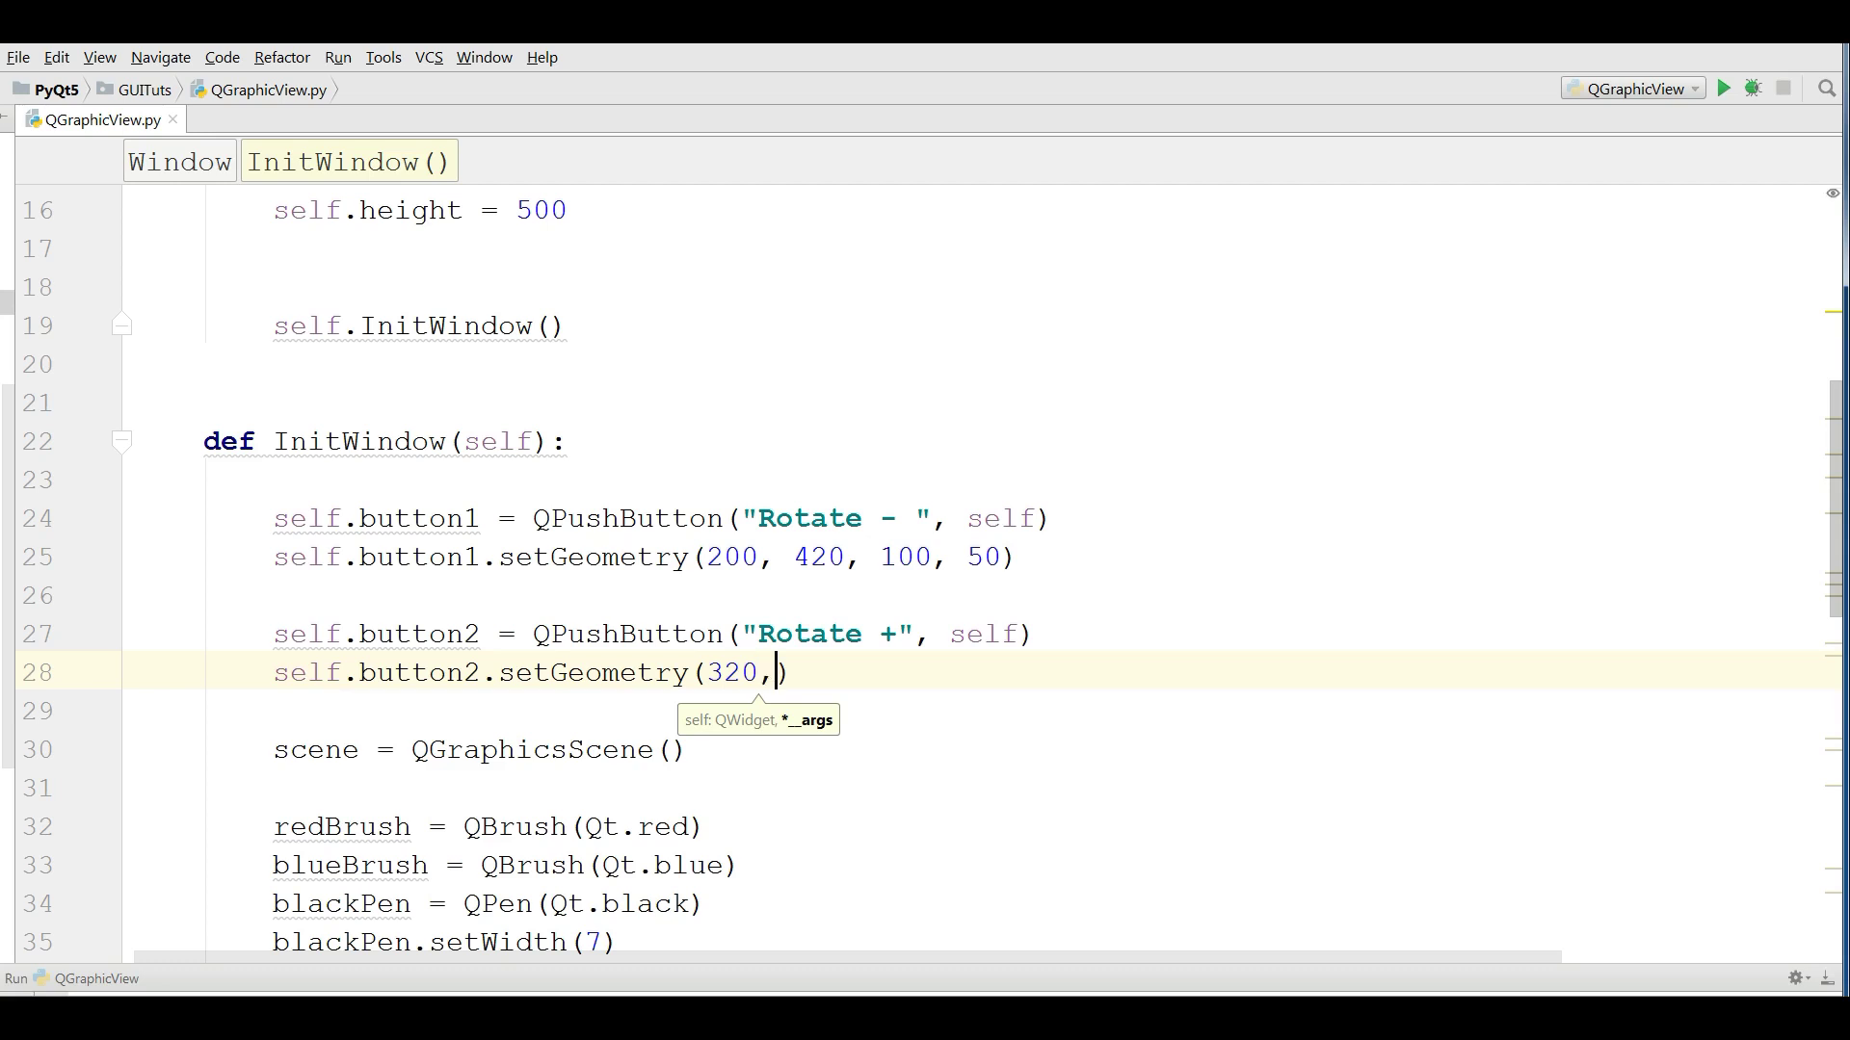
type("420,")
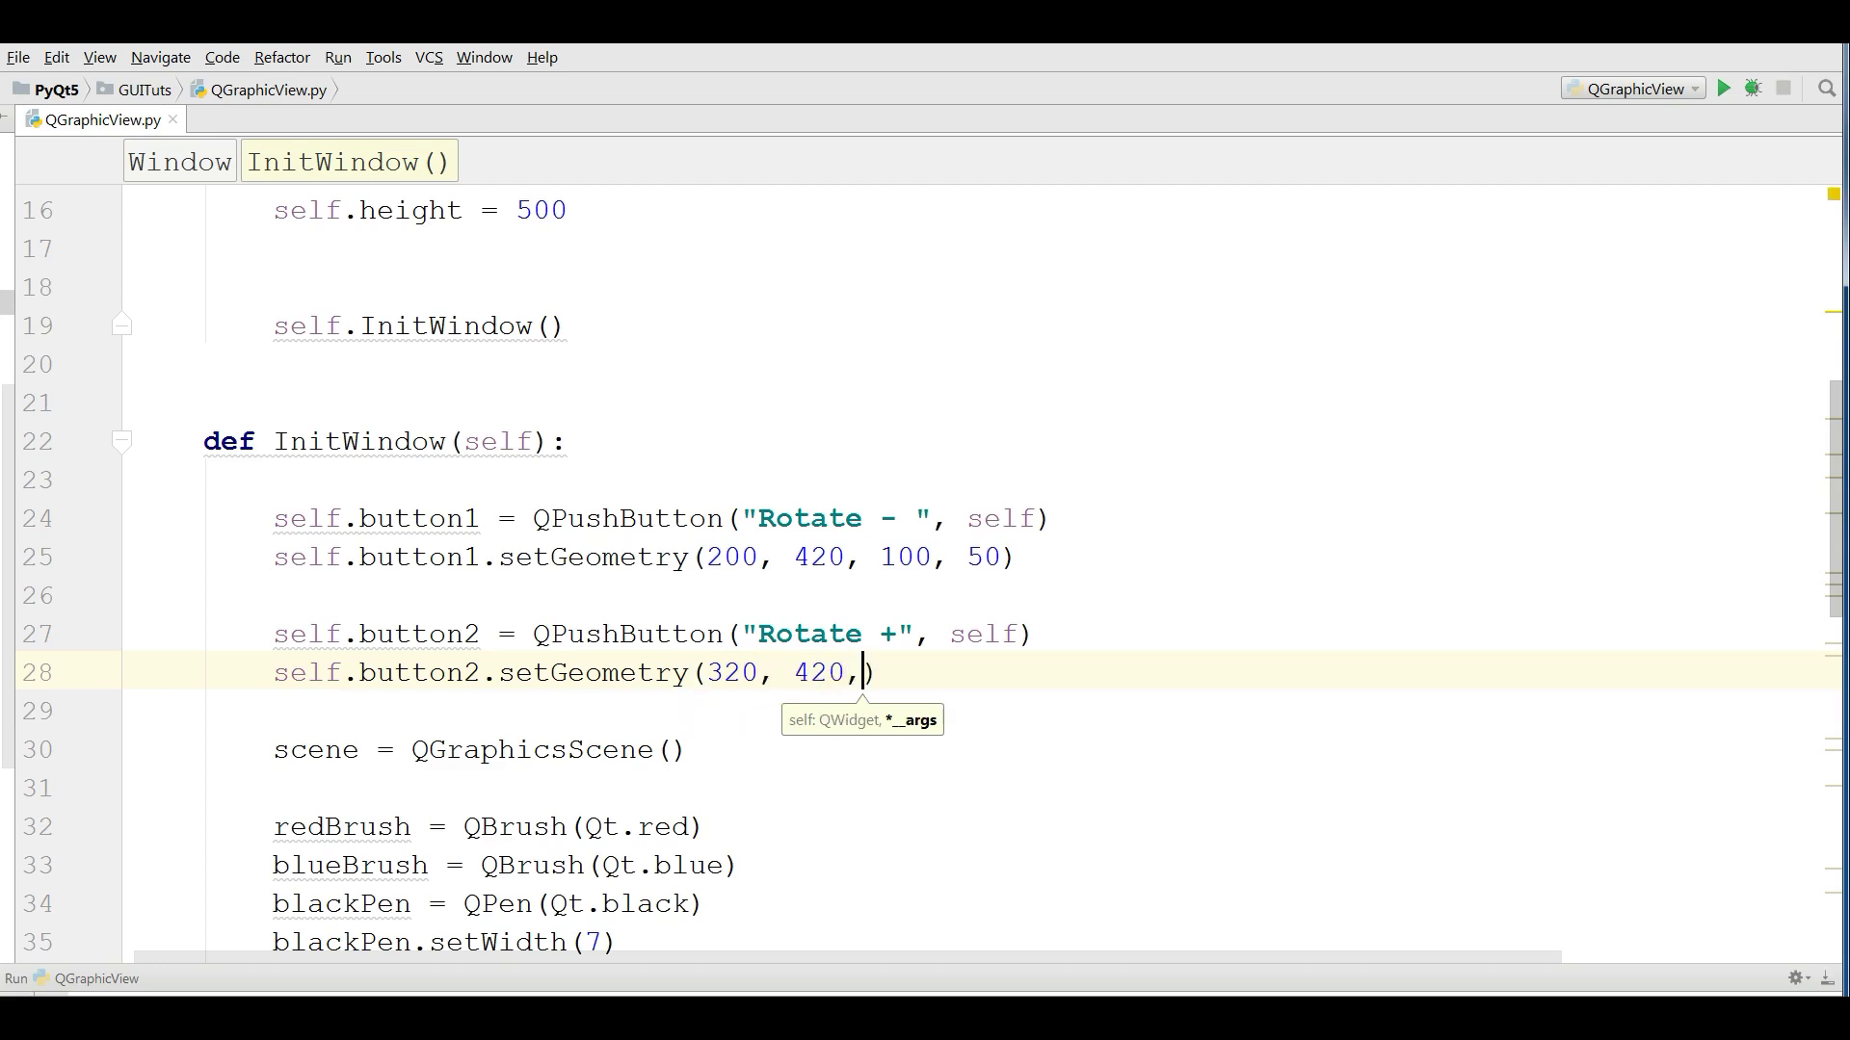
type(" 10")
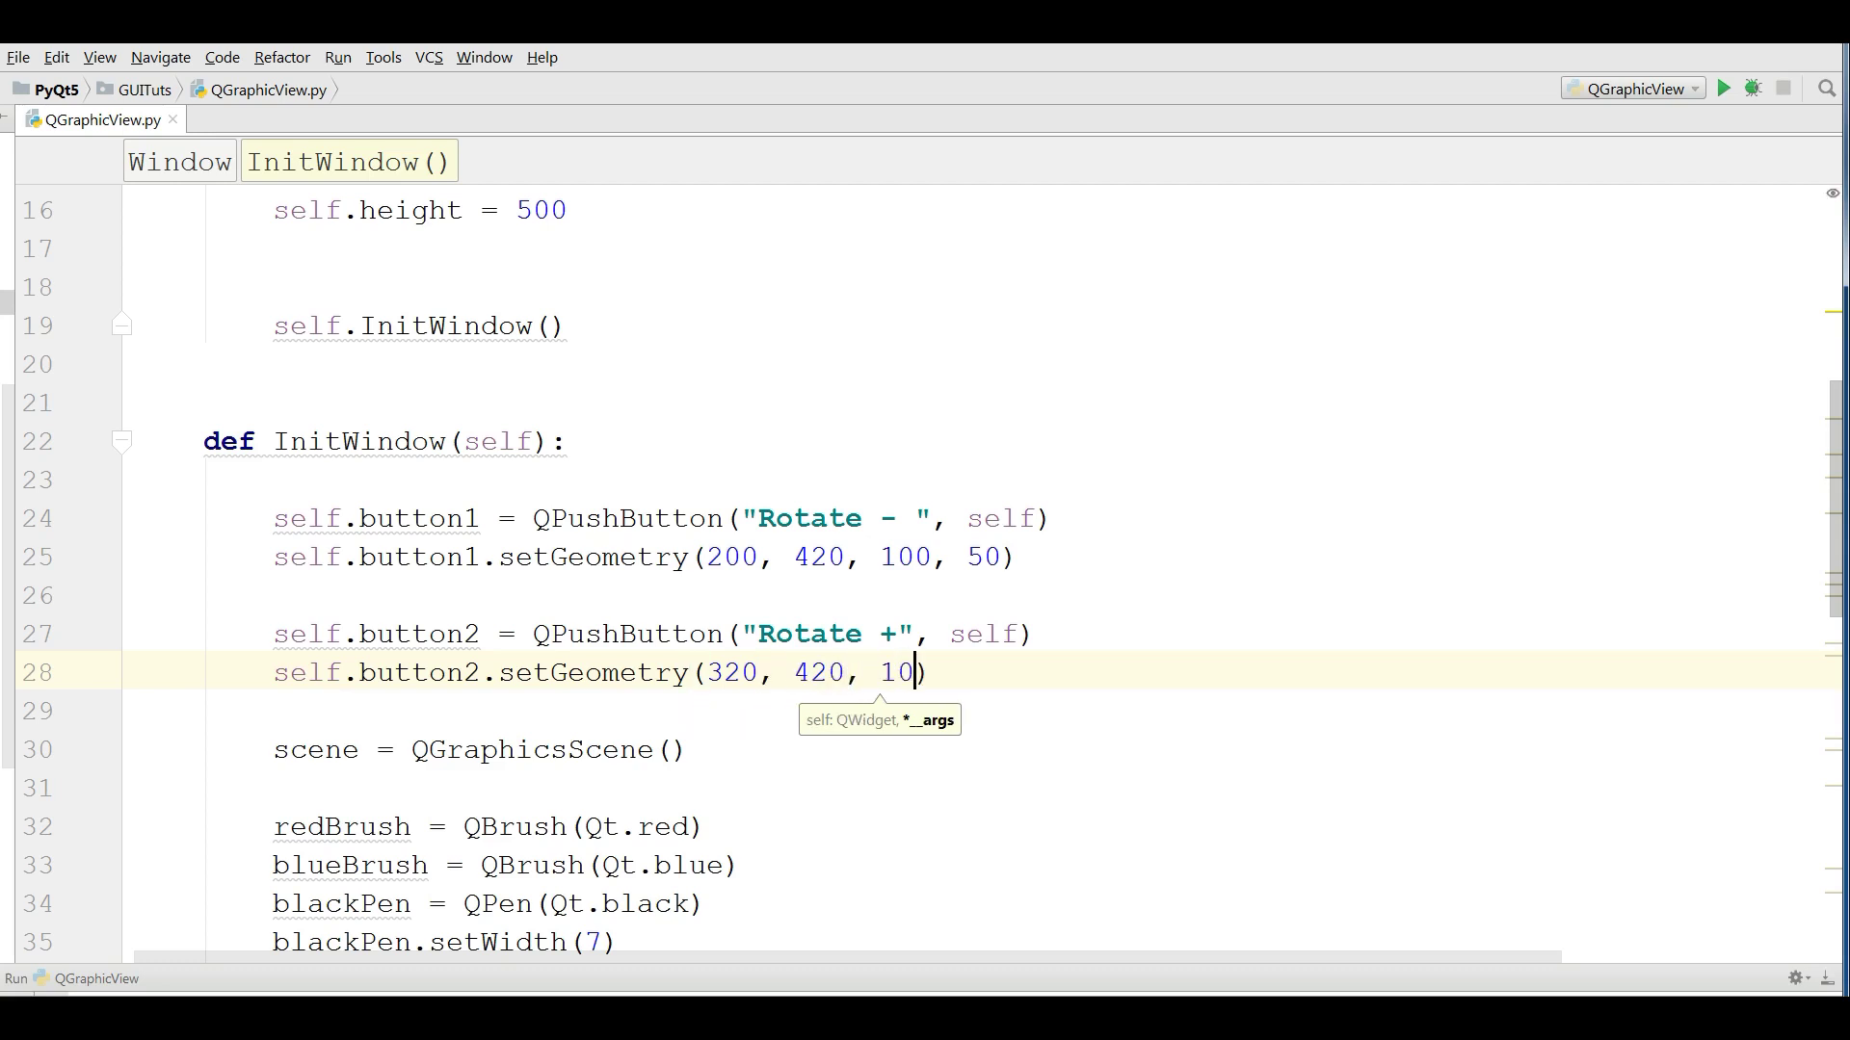
type("0, 50")
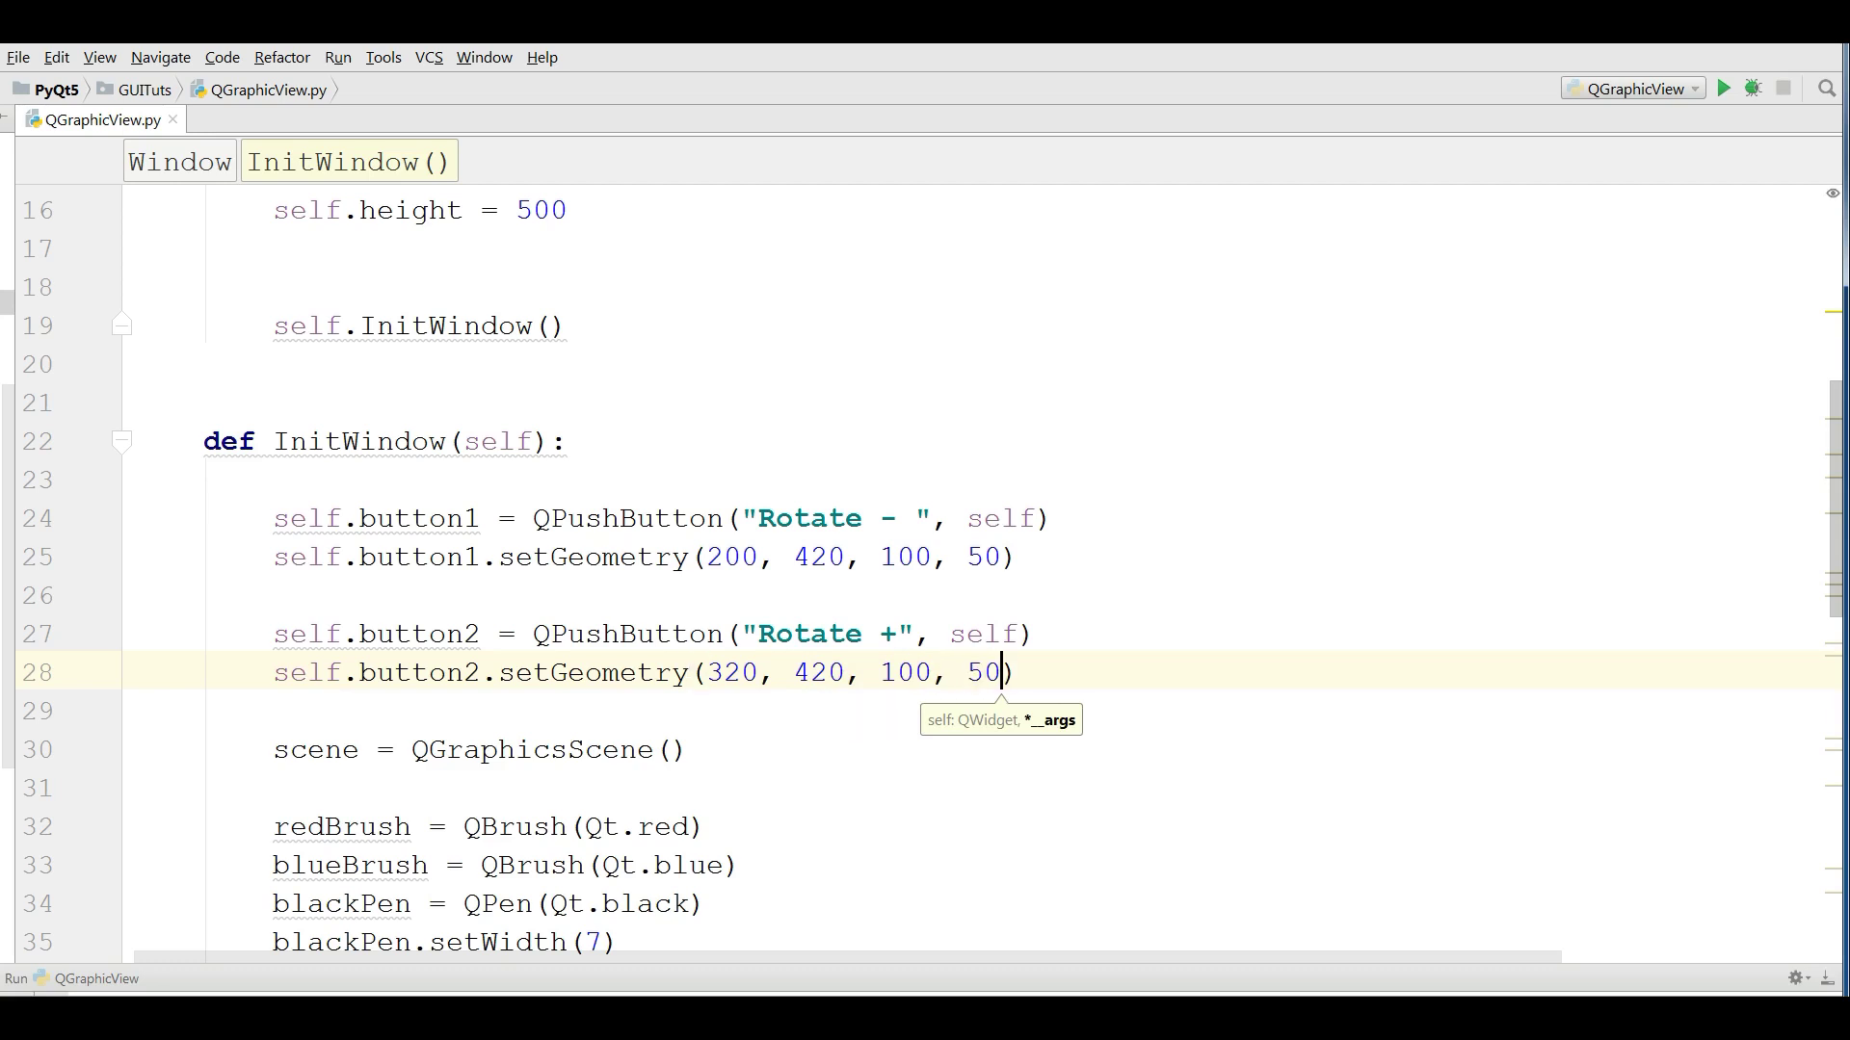
right_click(1095, 406)
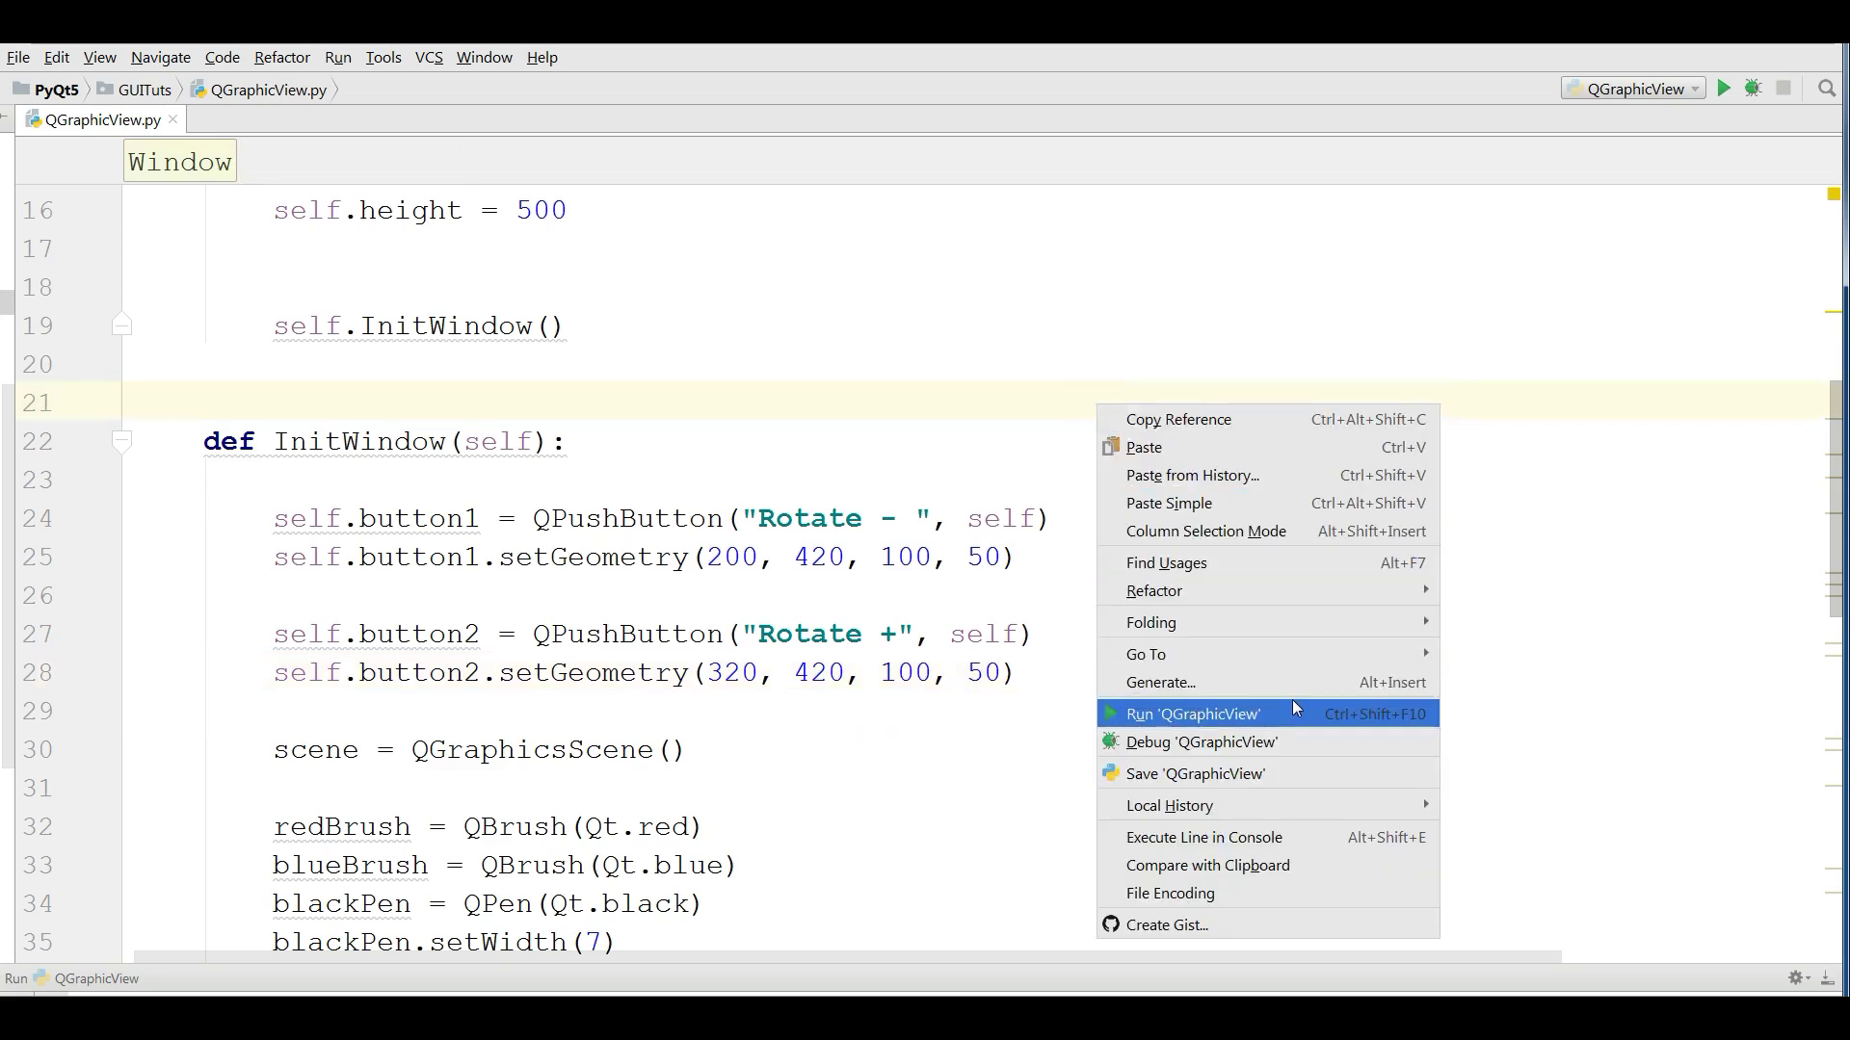
Run 'QGraphicView', check both Rotate buttons appear, close the window, and go to InitWindow's end.
left_click(1279, 708)
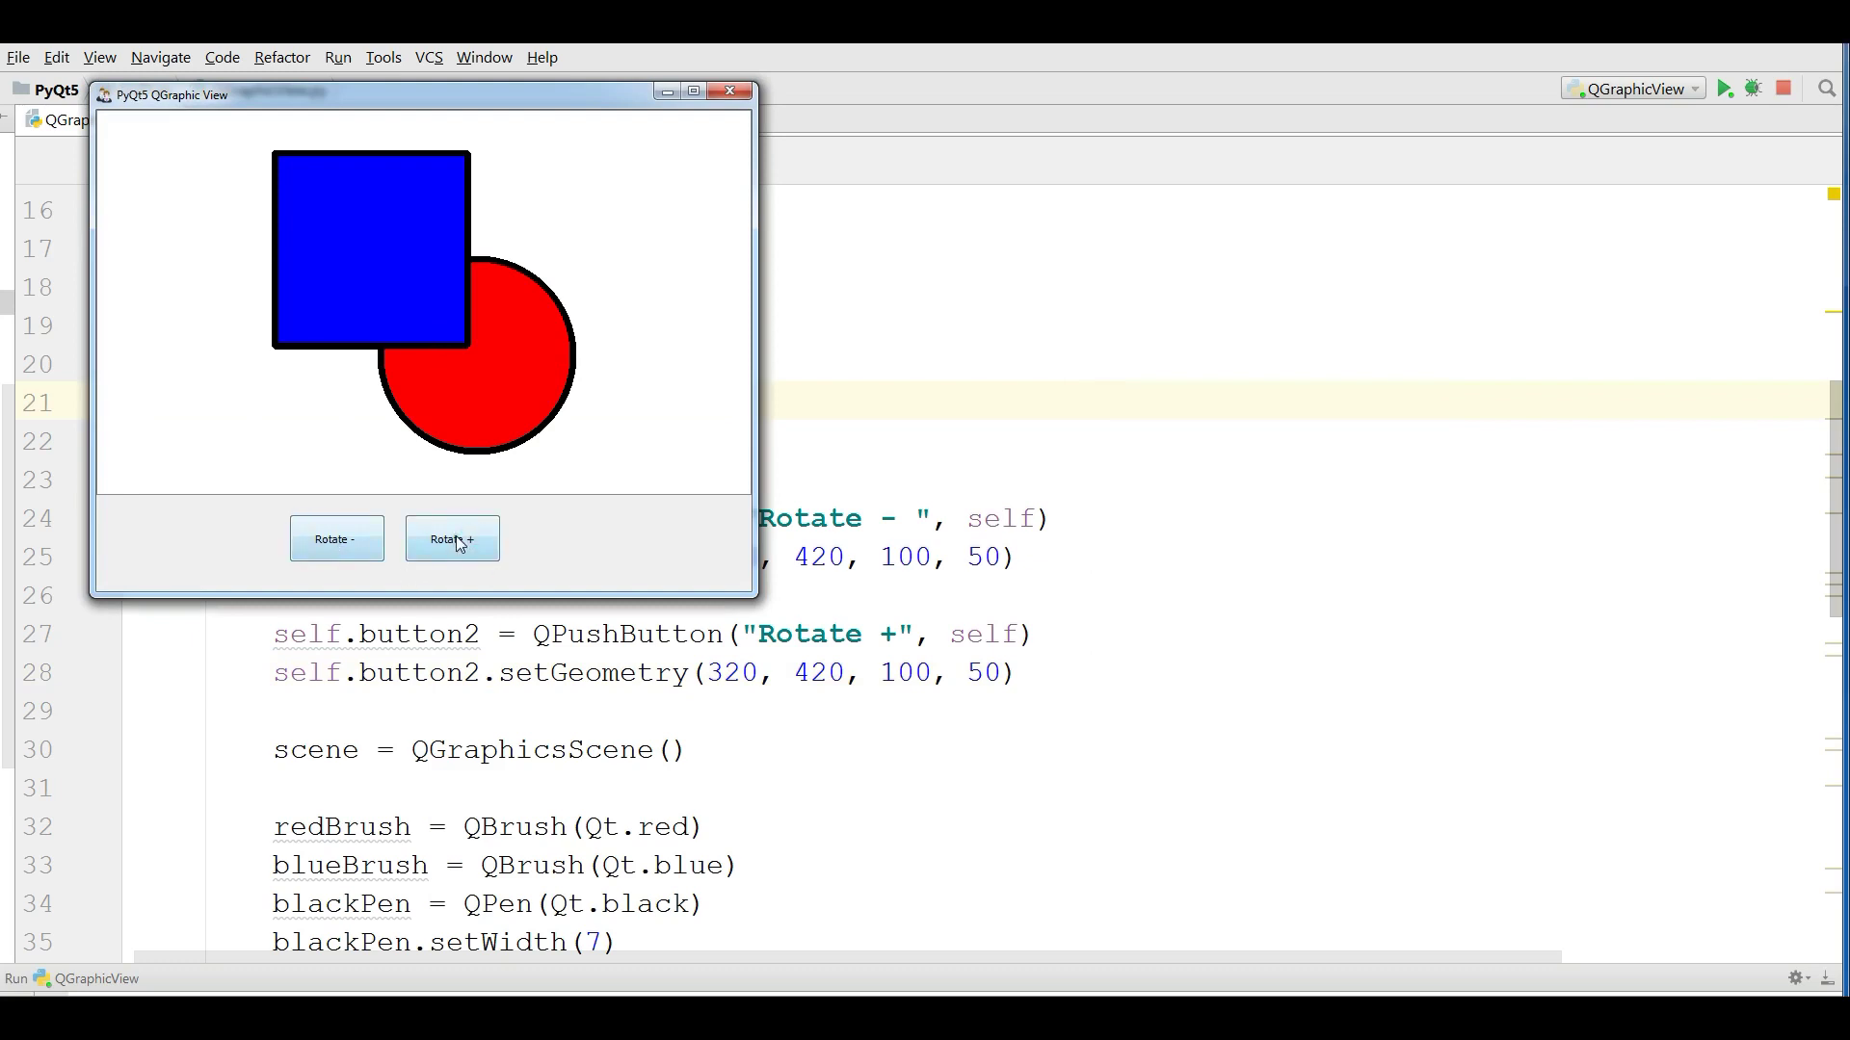
left_click(731, 91)
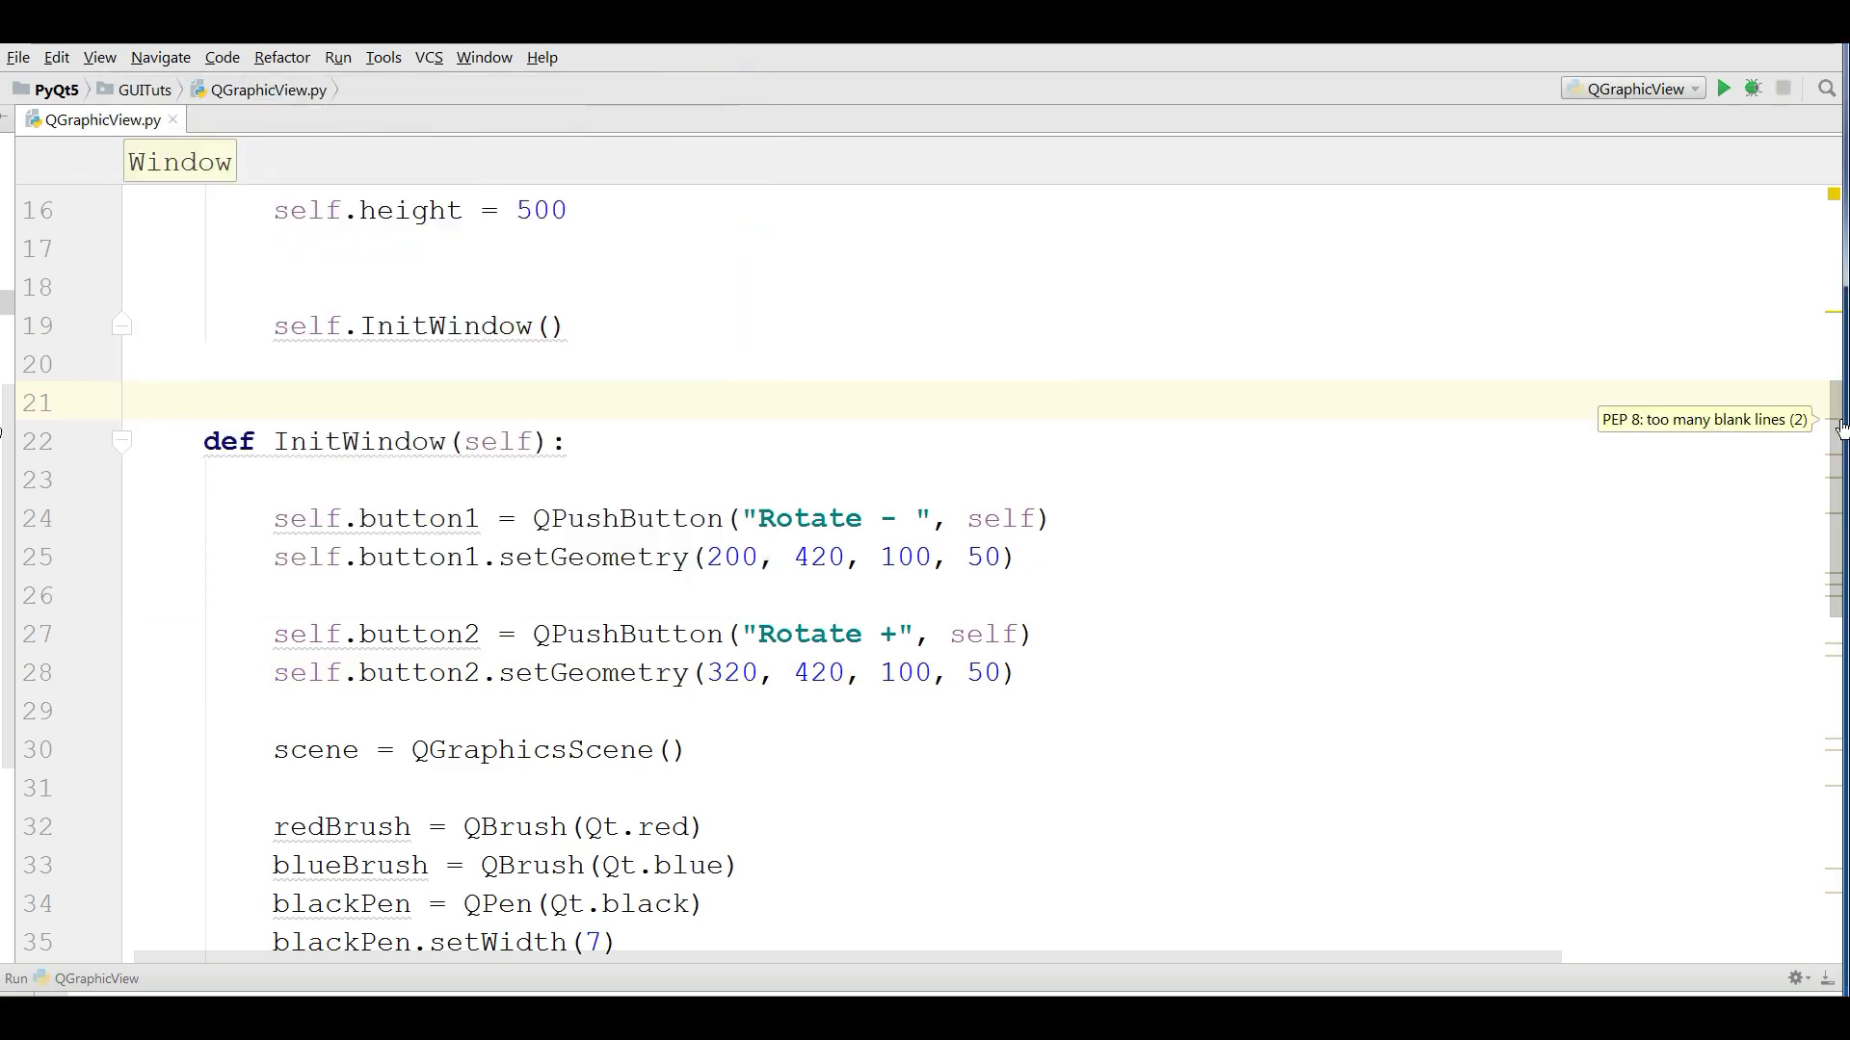
left_click_drag(1836, 432, 1839, 739)
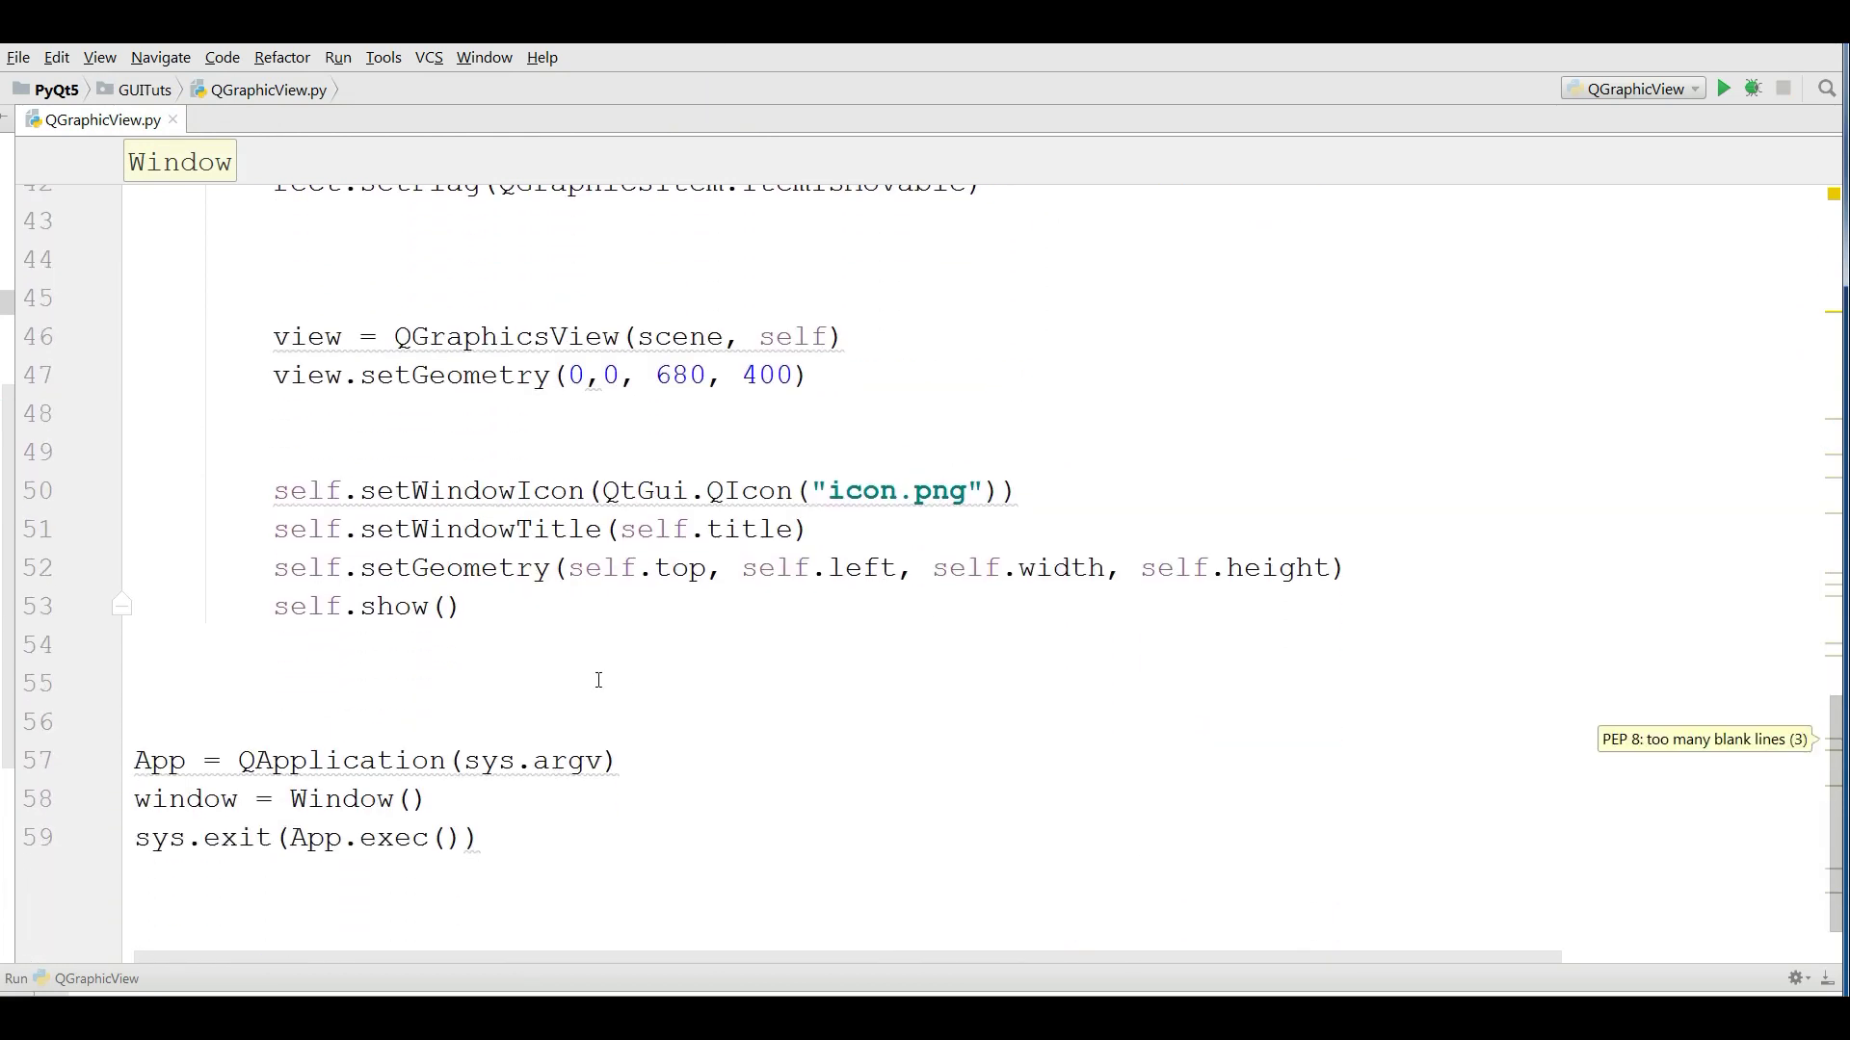
left_click(502, 610)
Add a def rotateMinus(self) method and change view to self.view on lines 46 and 47.
key("Return")
key("Return")
key("Return")
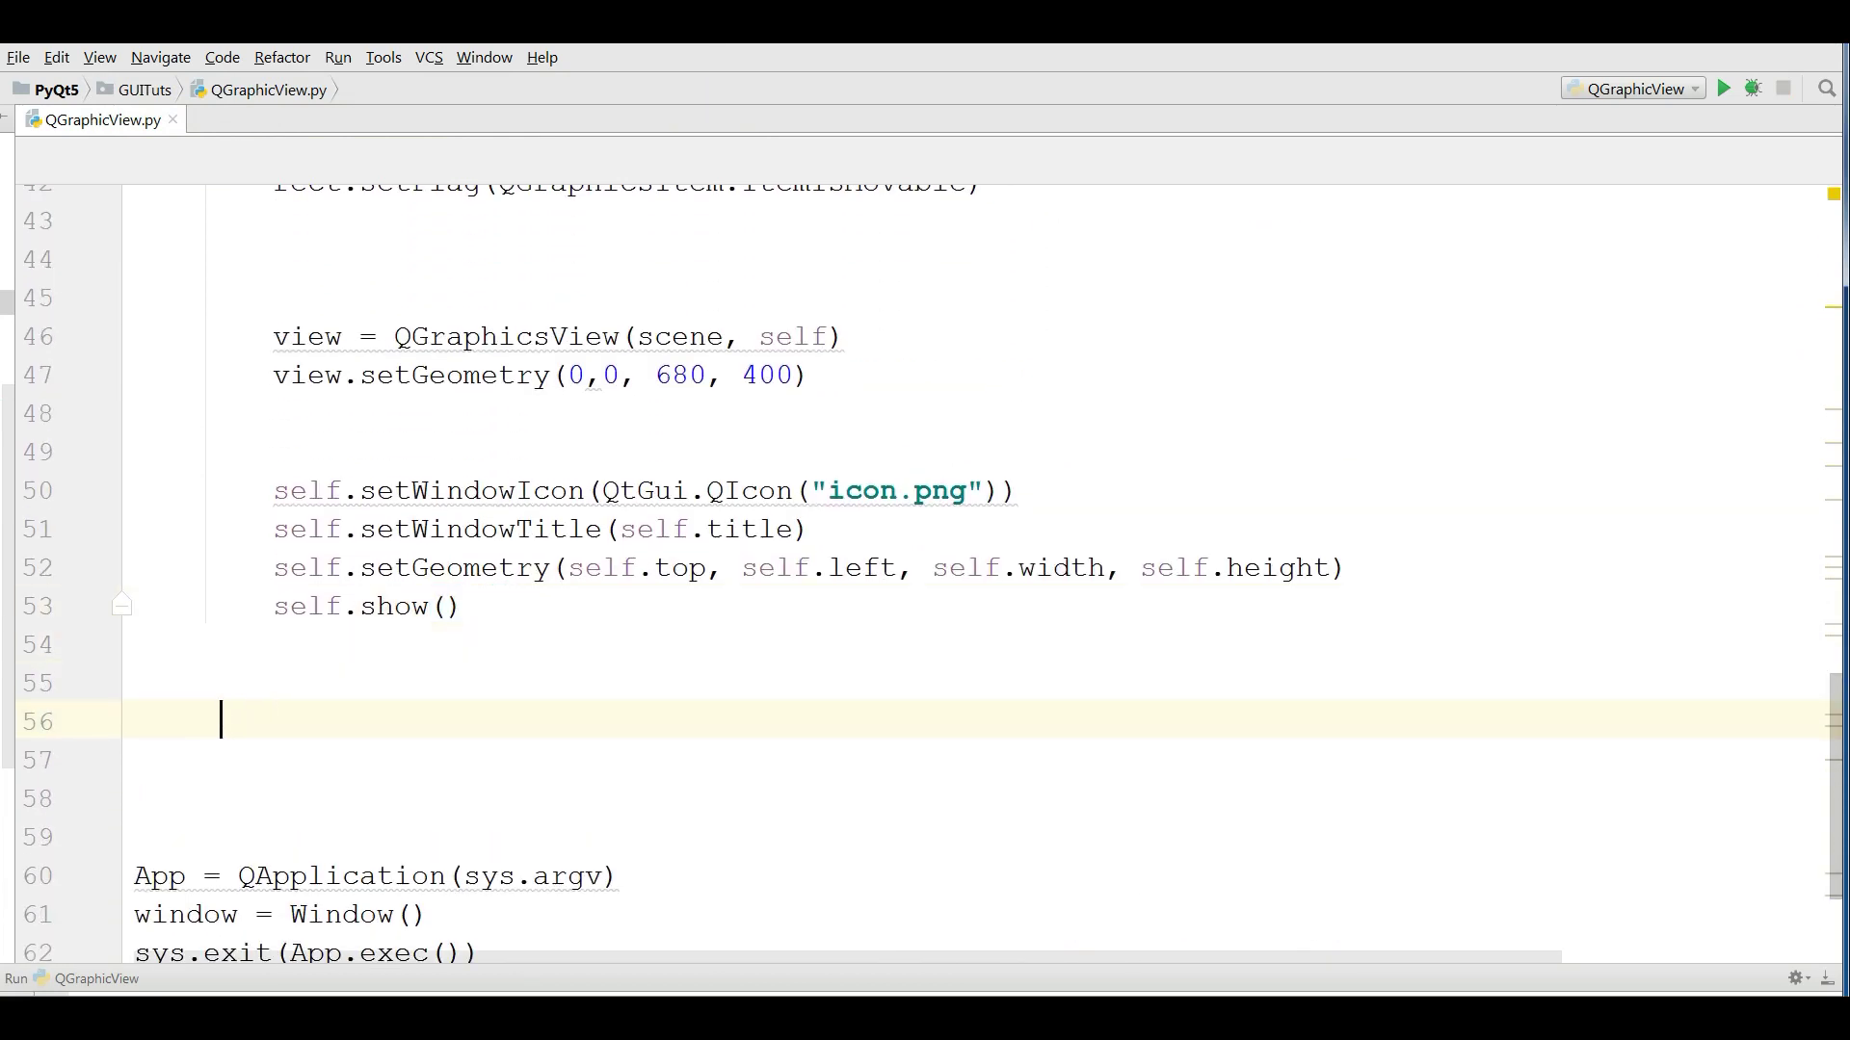
type("def")
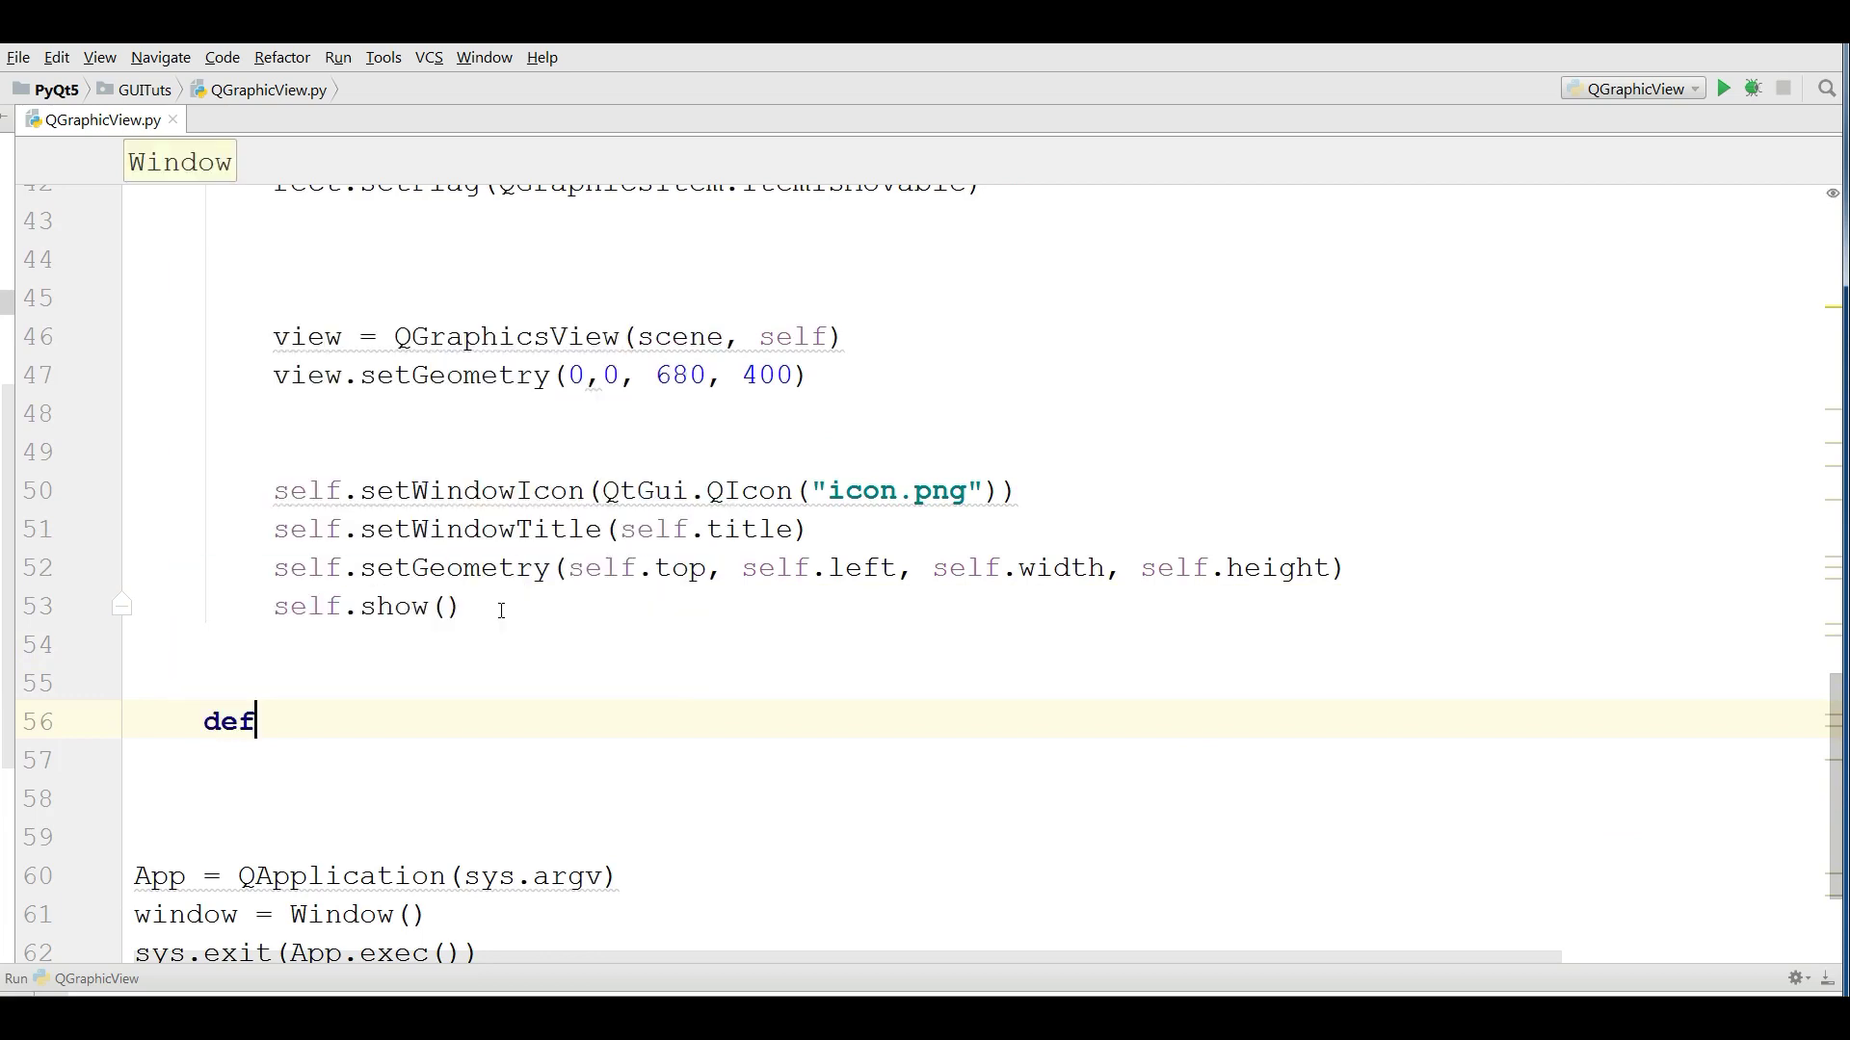
type(" rota")
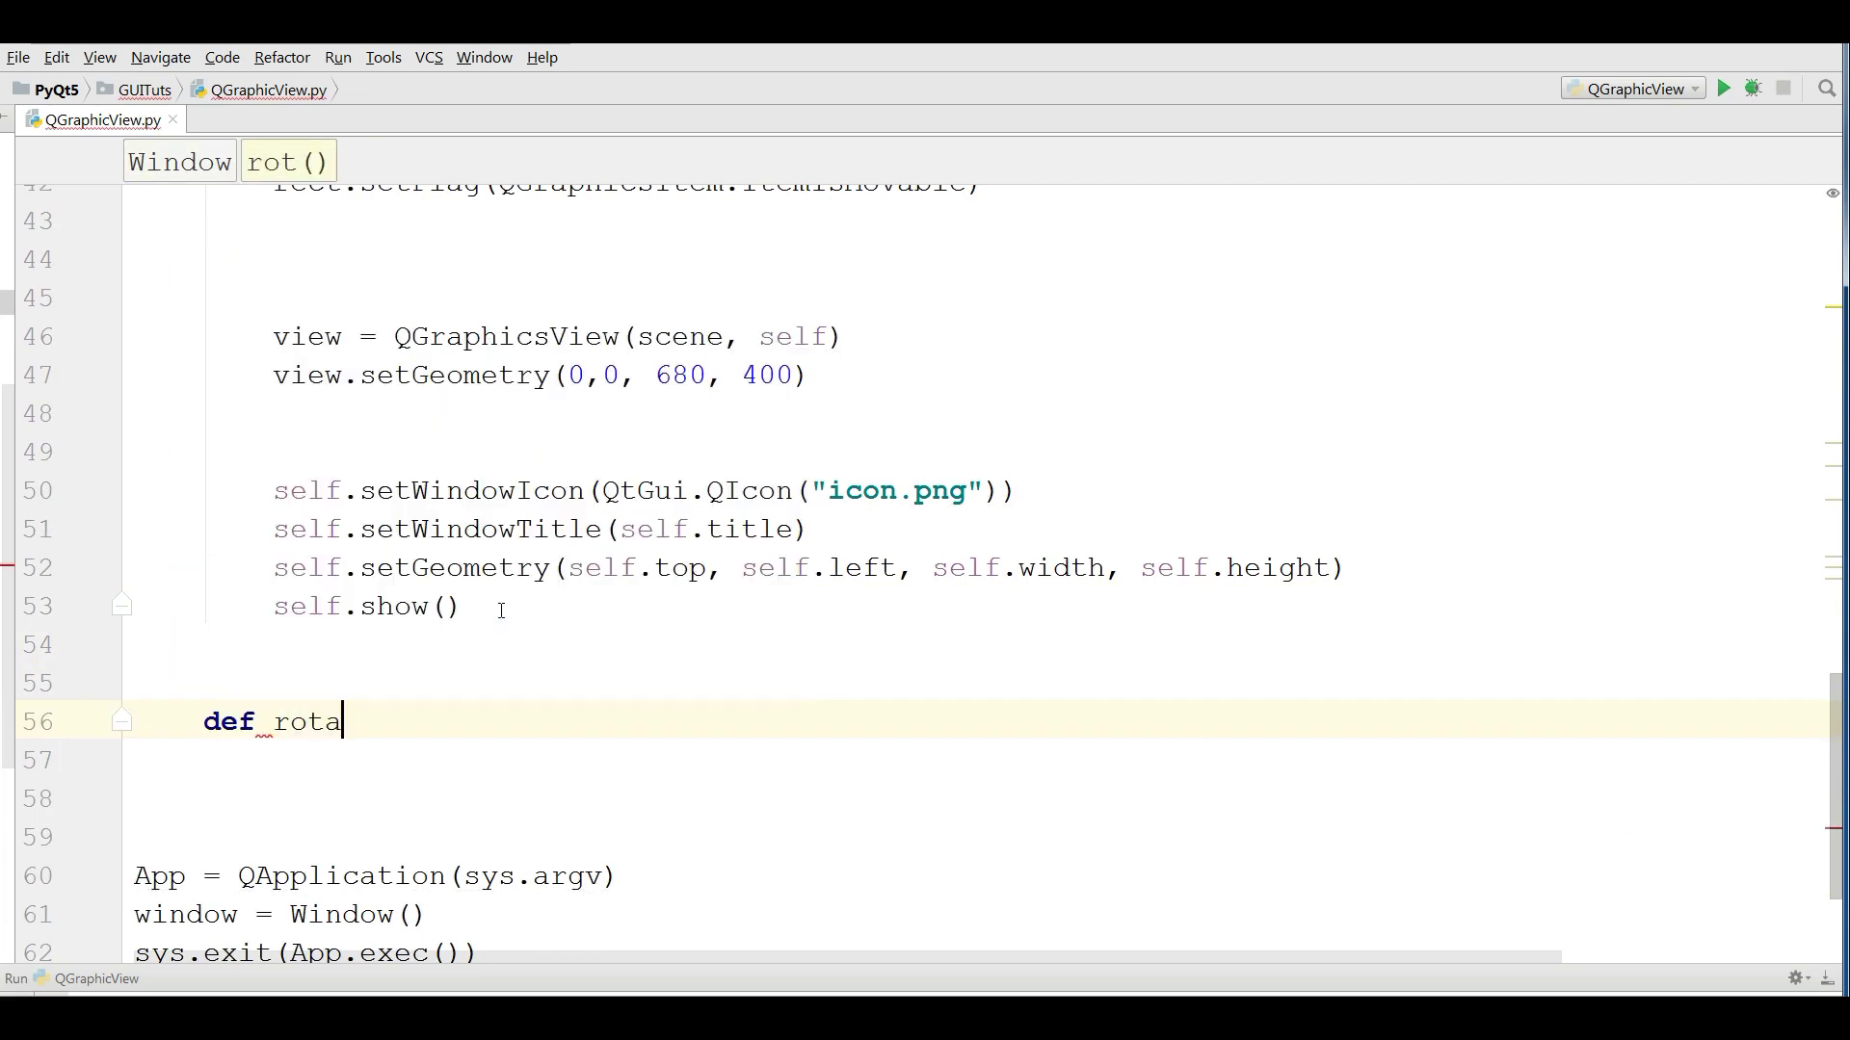
type("teMinus")
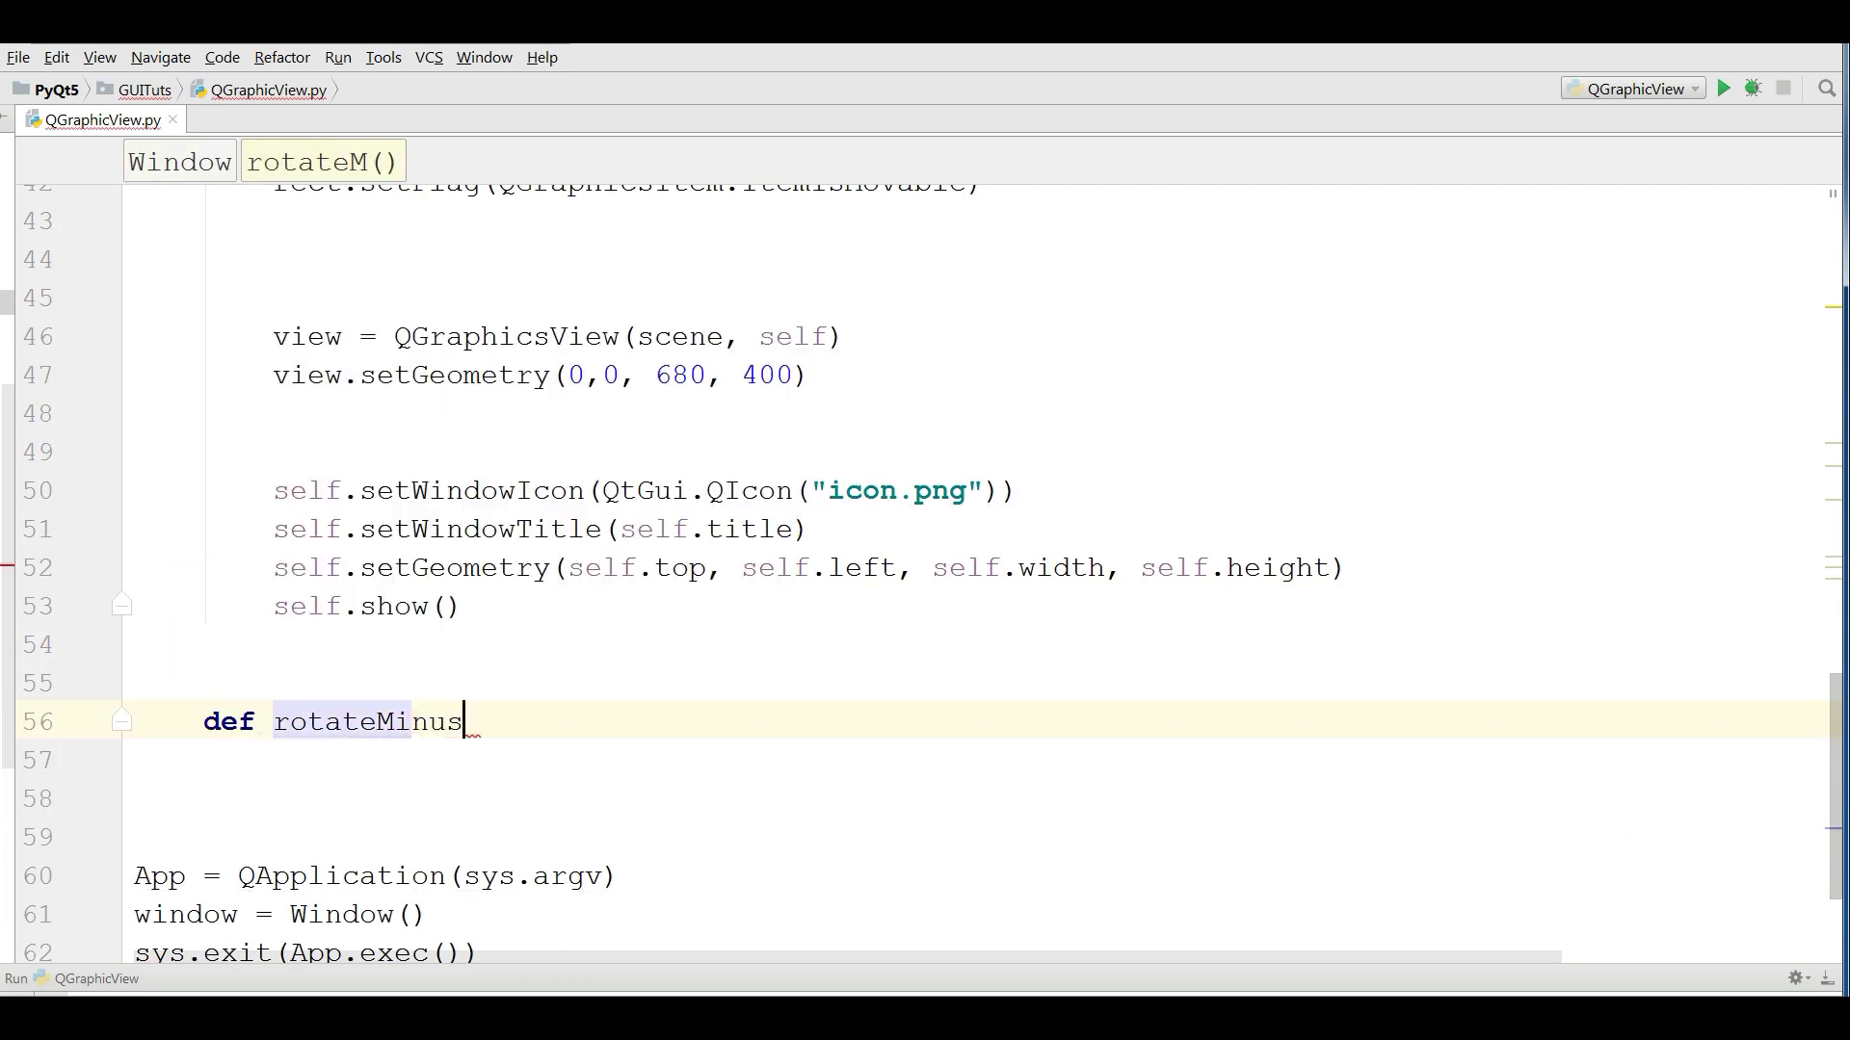
type("(self):")
key("End")
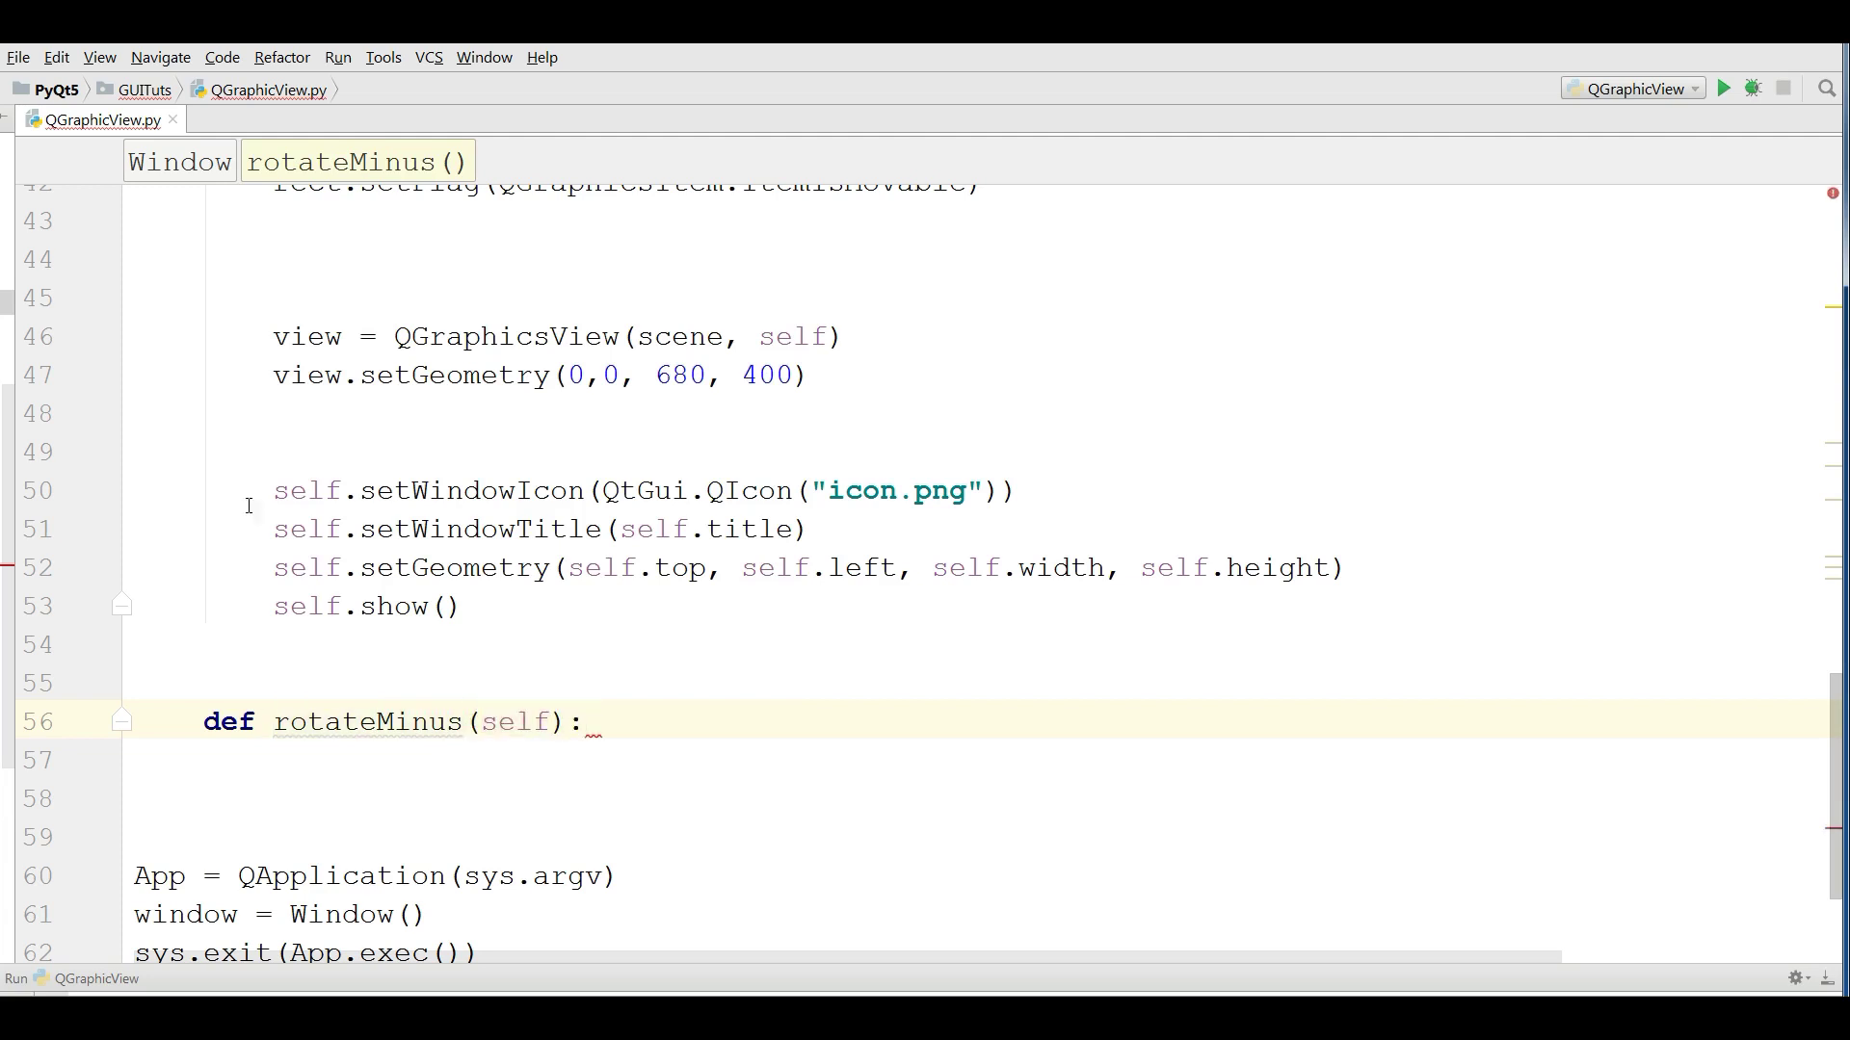
left_click(273, 337)
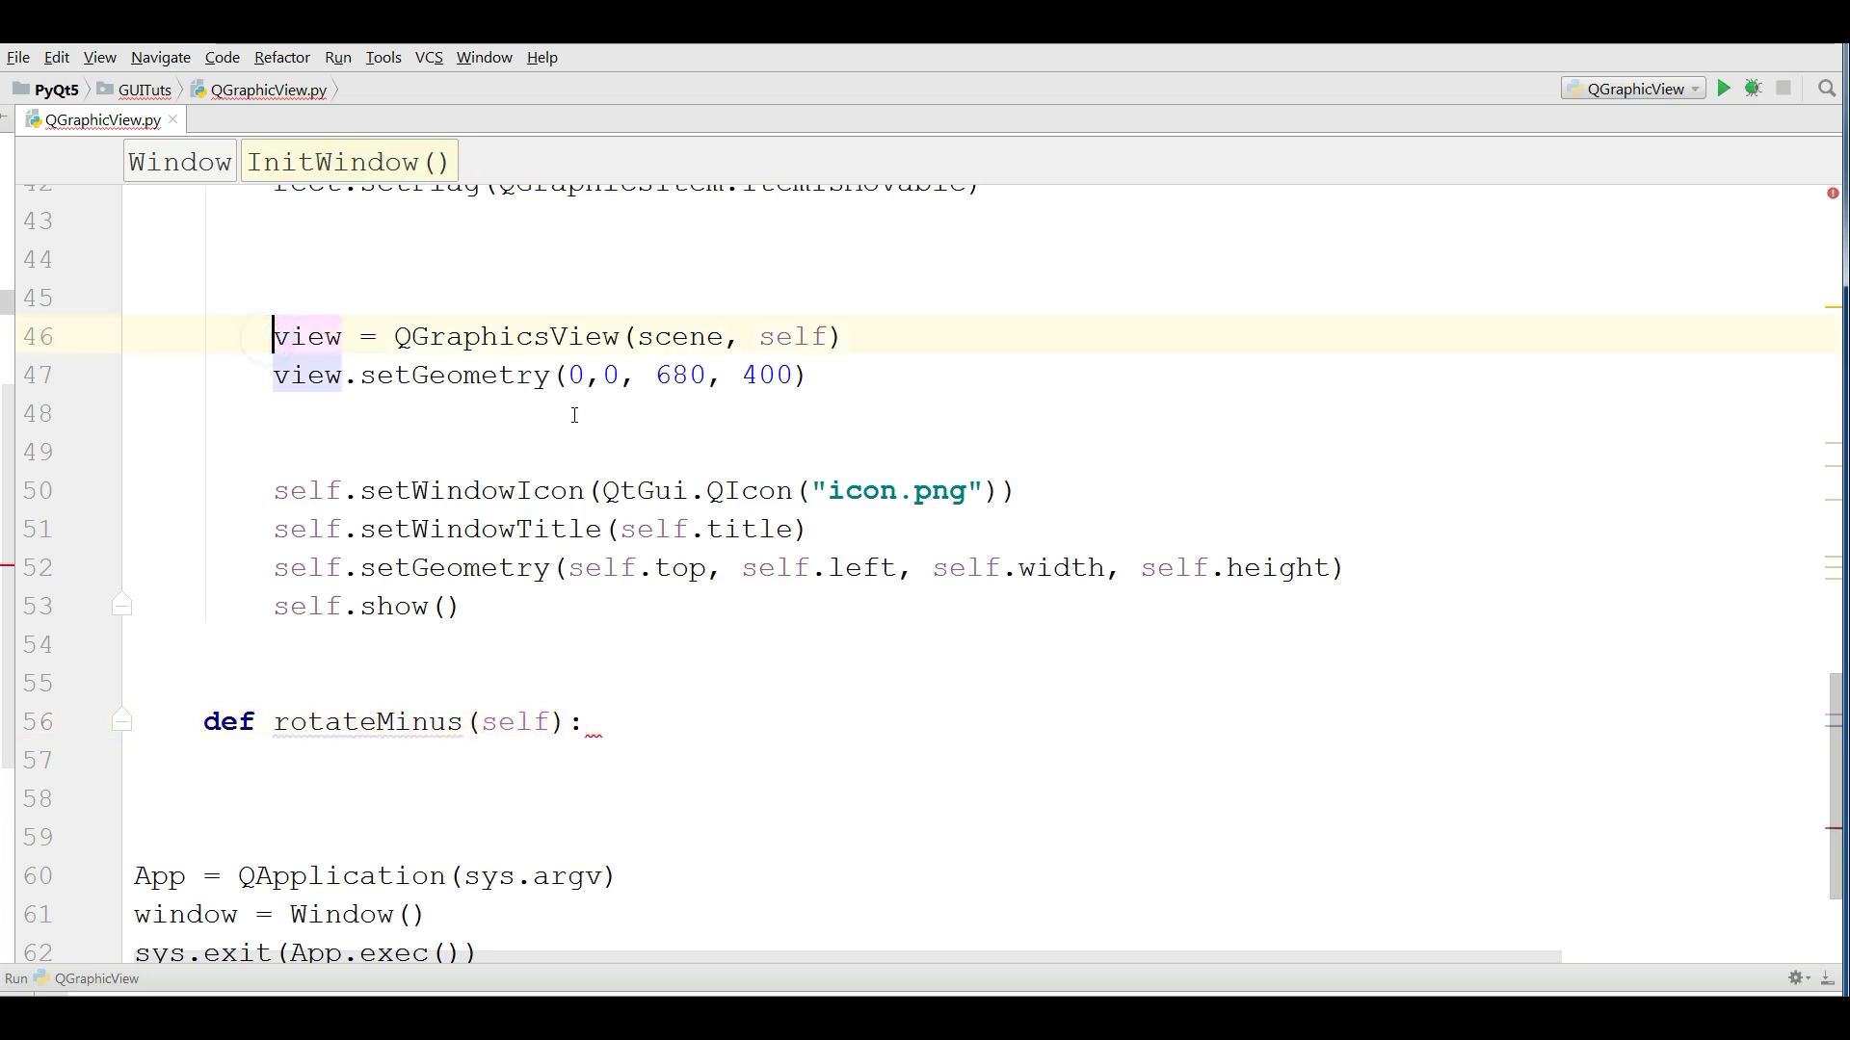
type("self.")
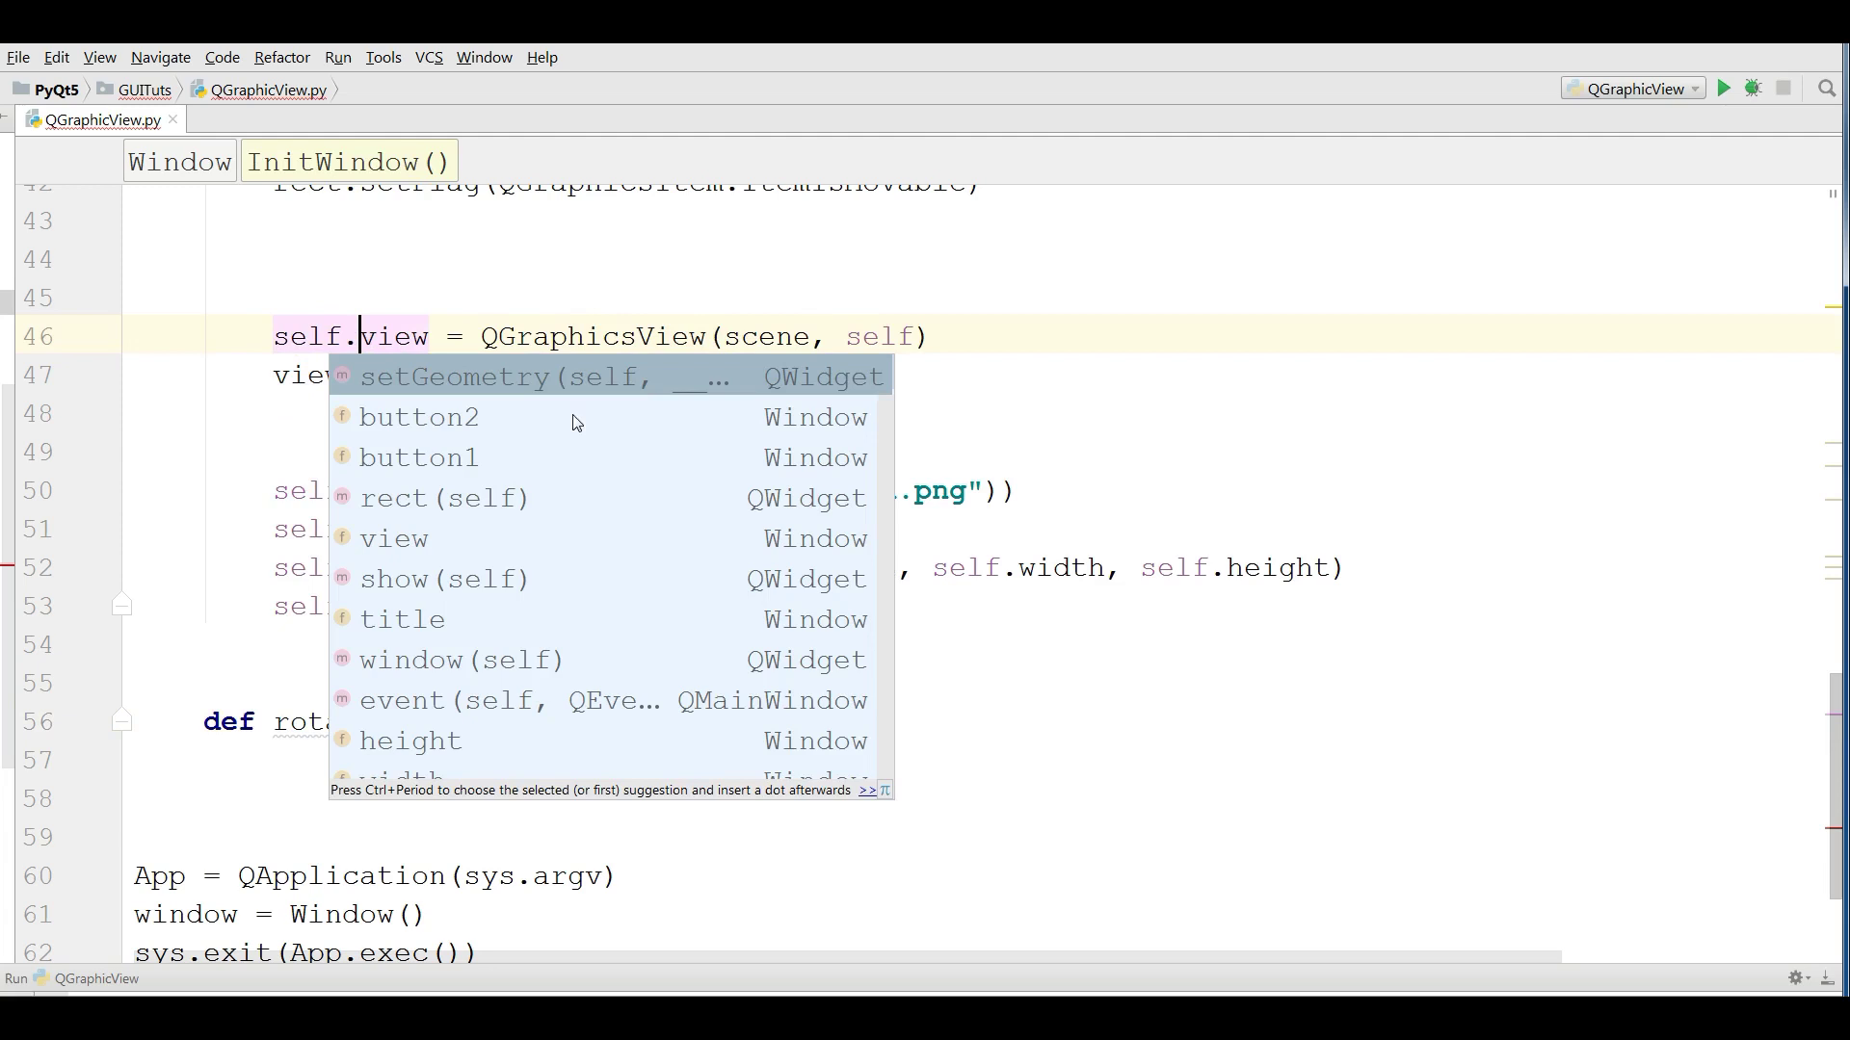
left_click(500, 333)
left_click(273, 376)
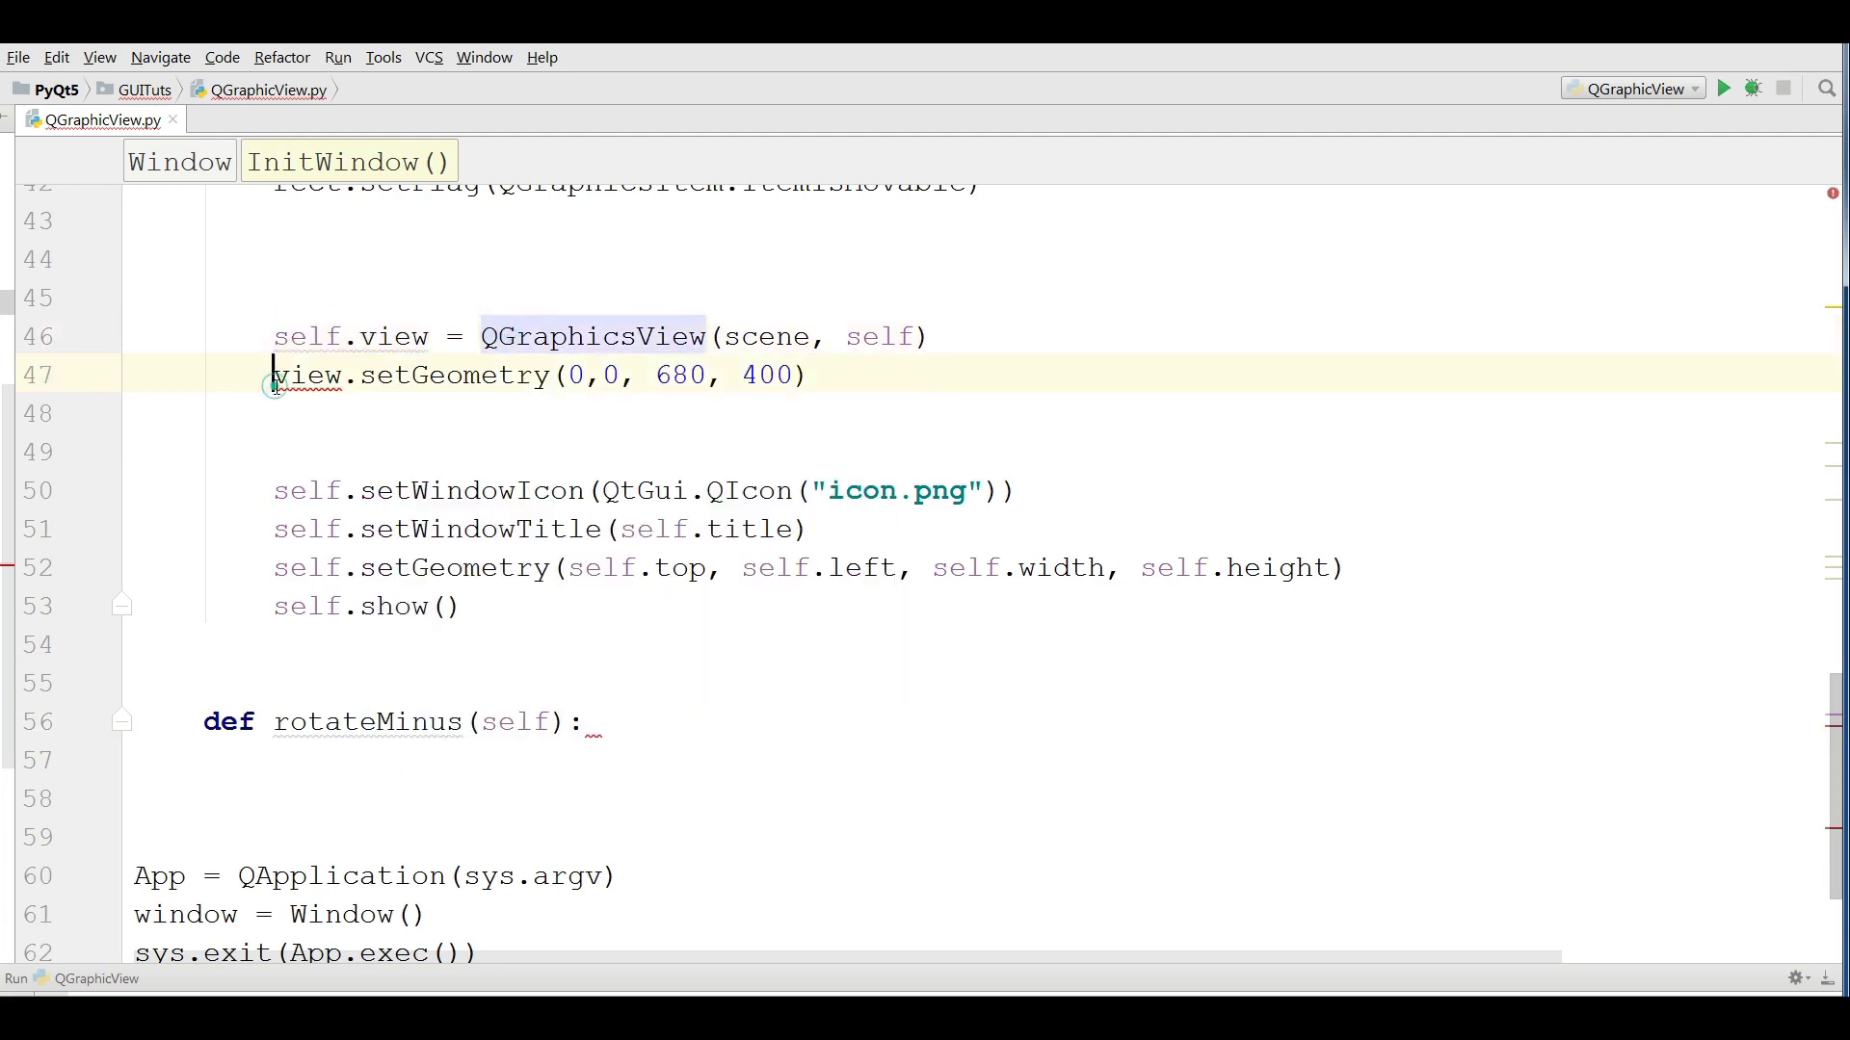
type("self.")
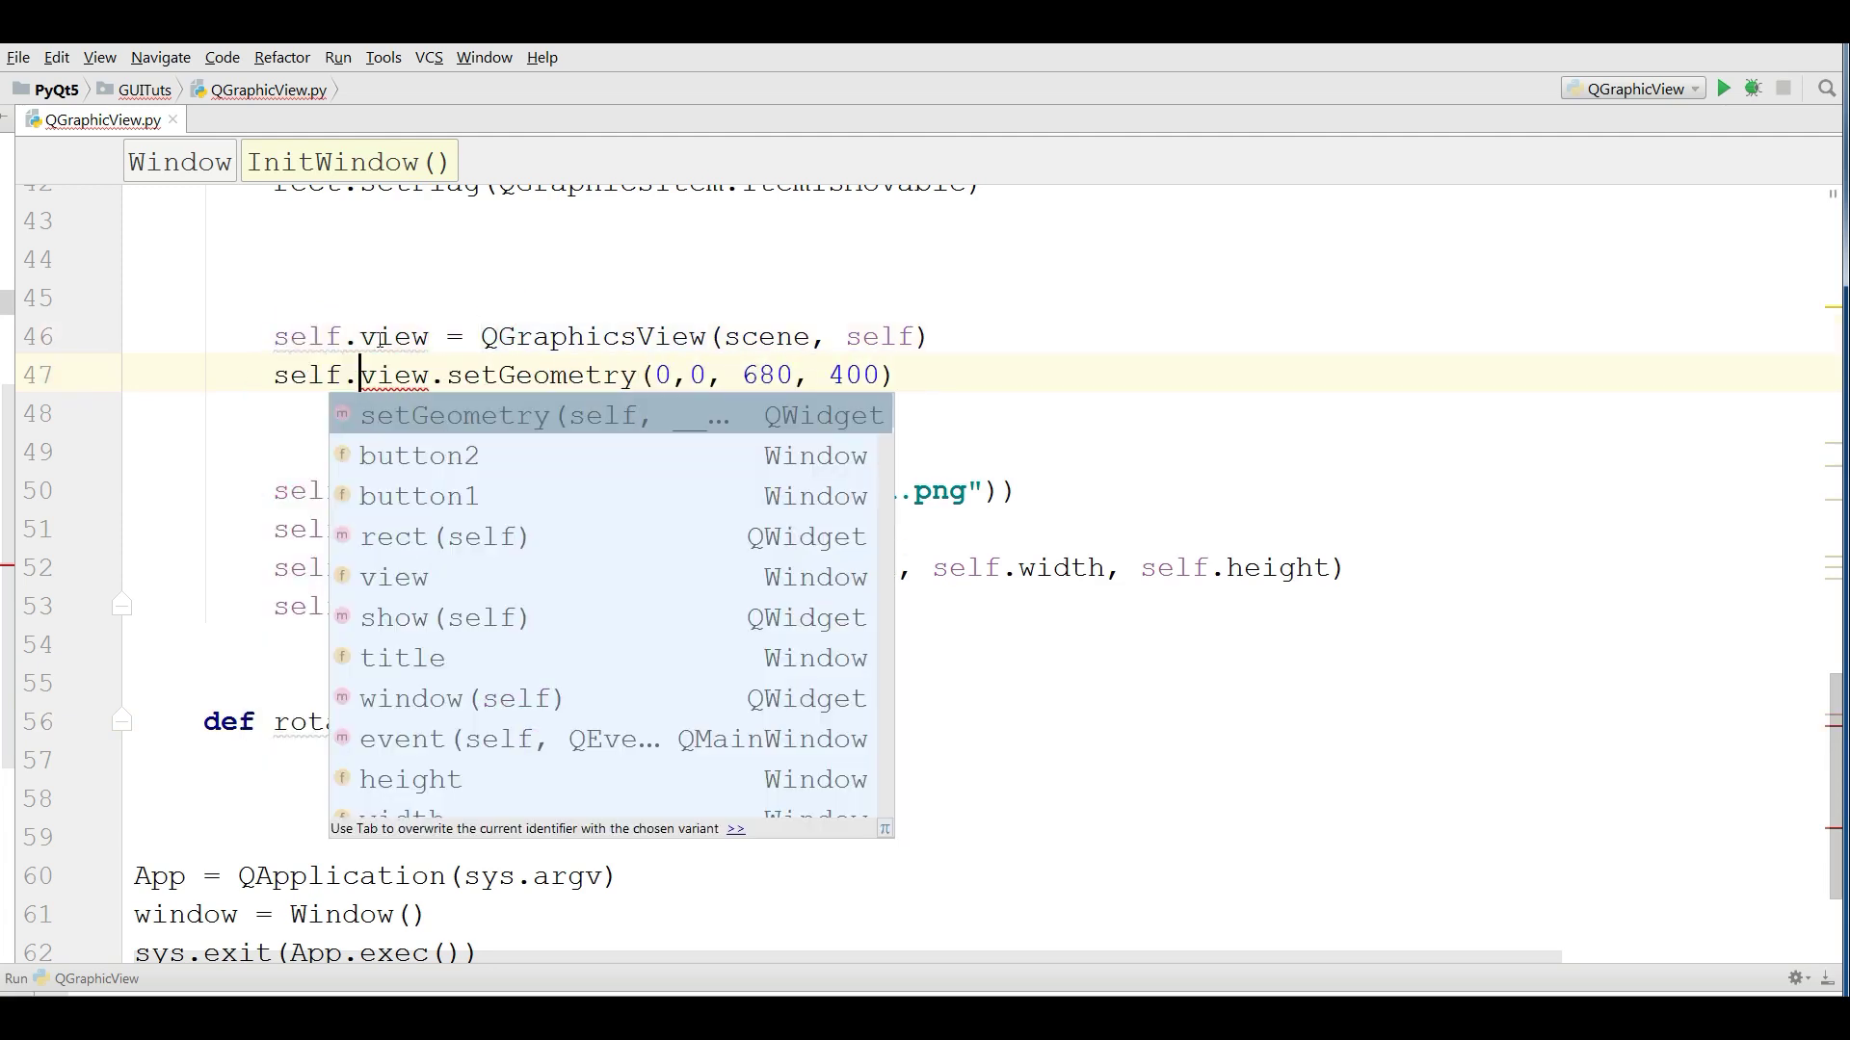
left_click(964, 337)
Give rotateMinus the body self.view.rotate(-10) and add blank lines below it.
left_click(631, 724)
key("Return")
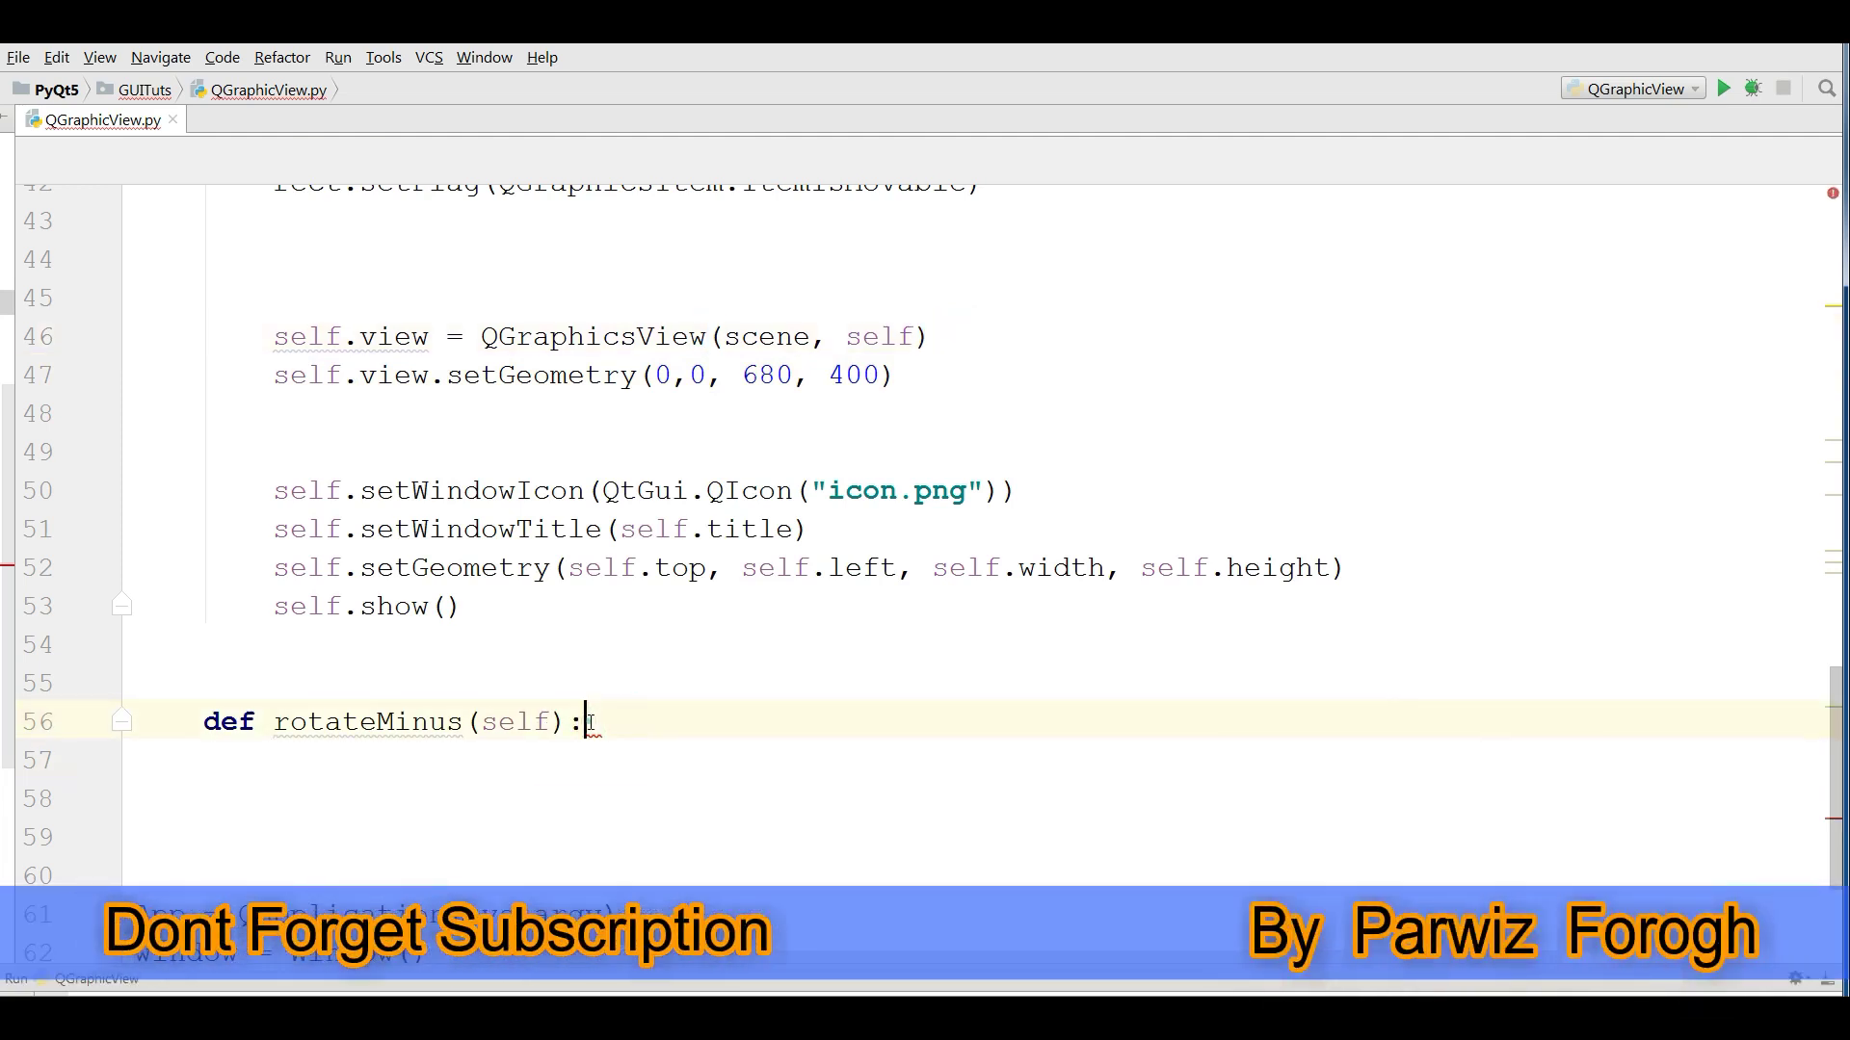
type("self")
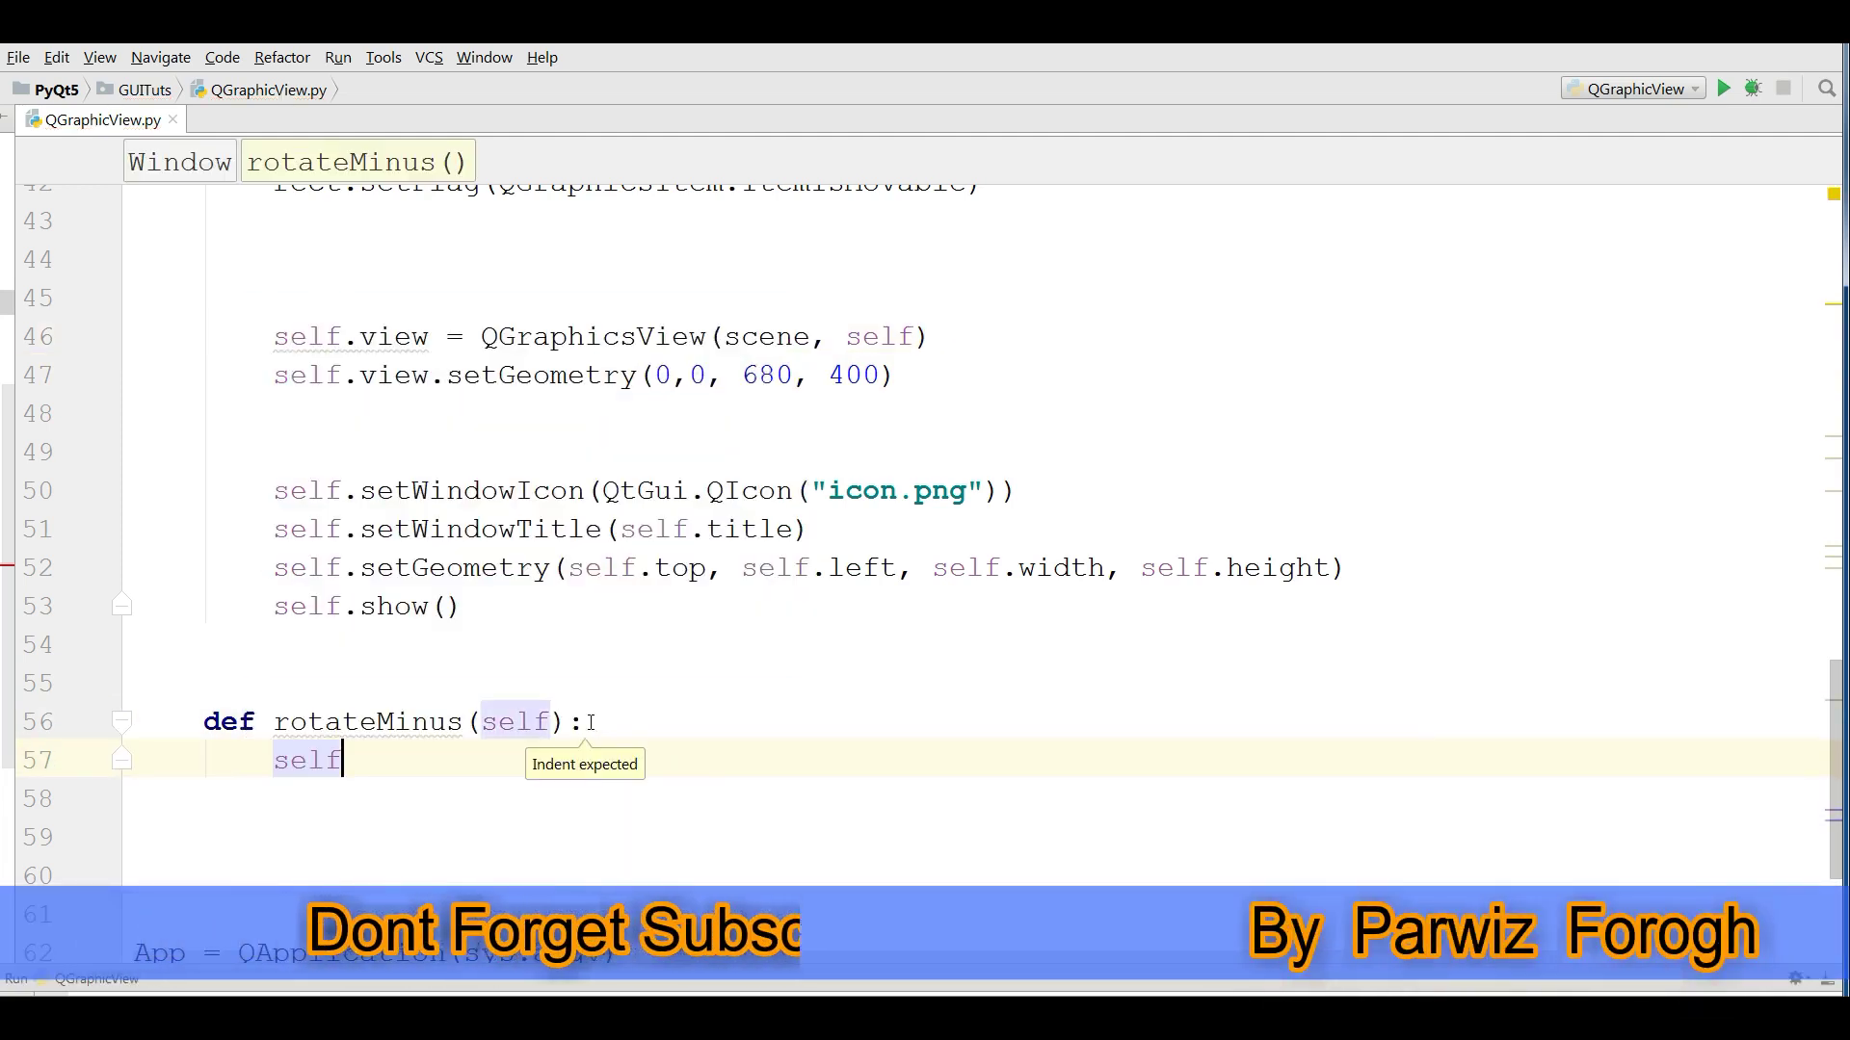
type(".vi")
key("Return")
type(".")
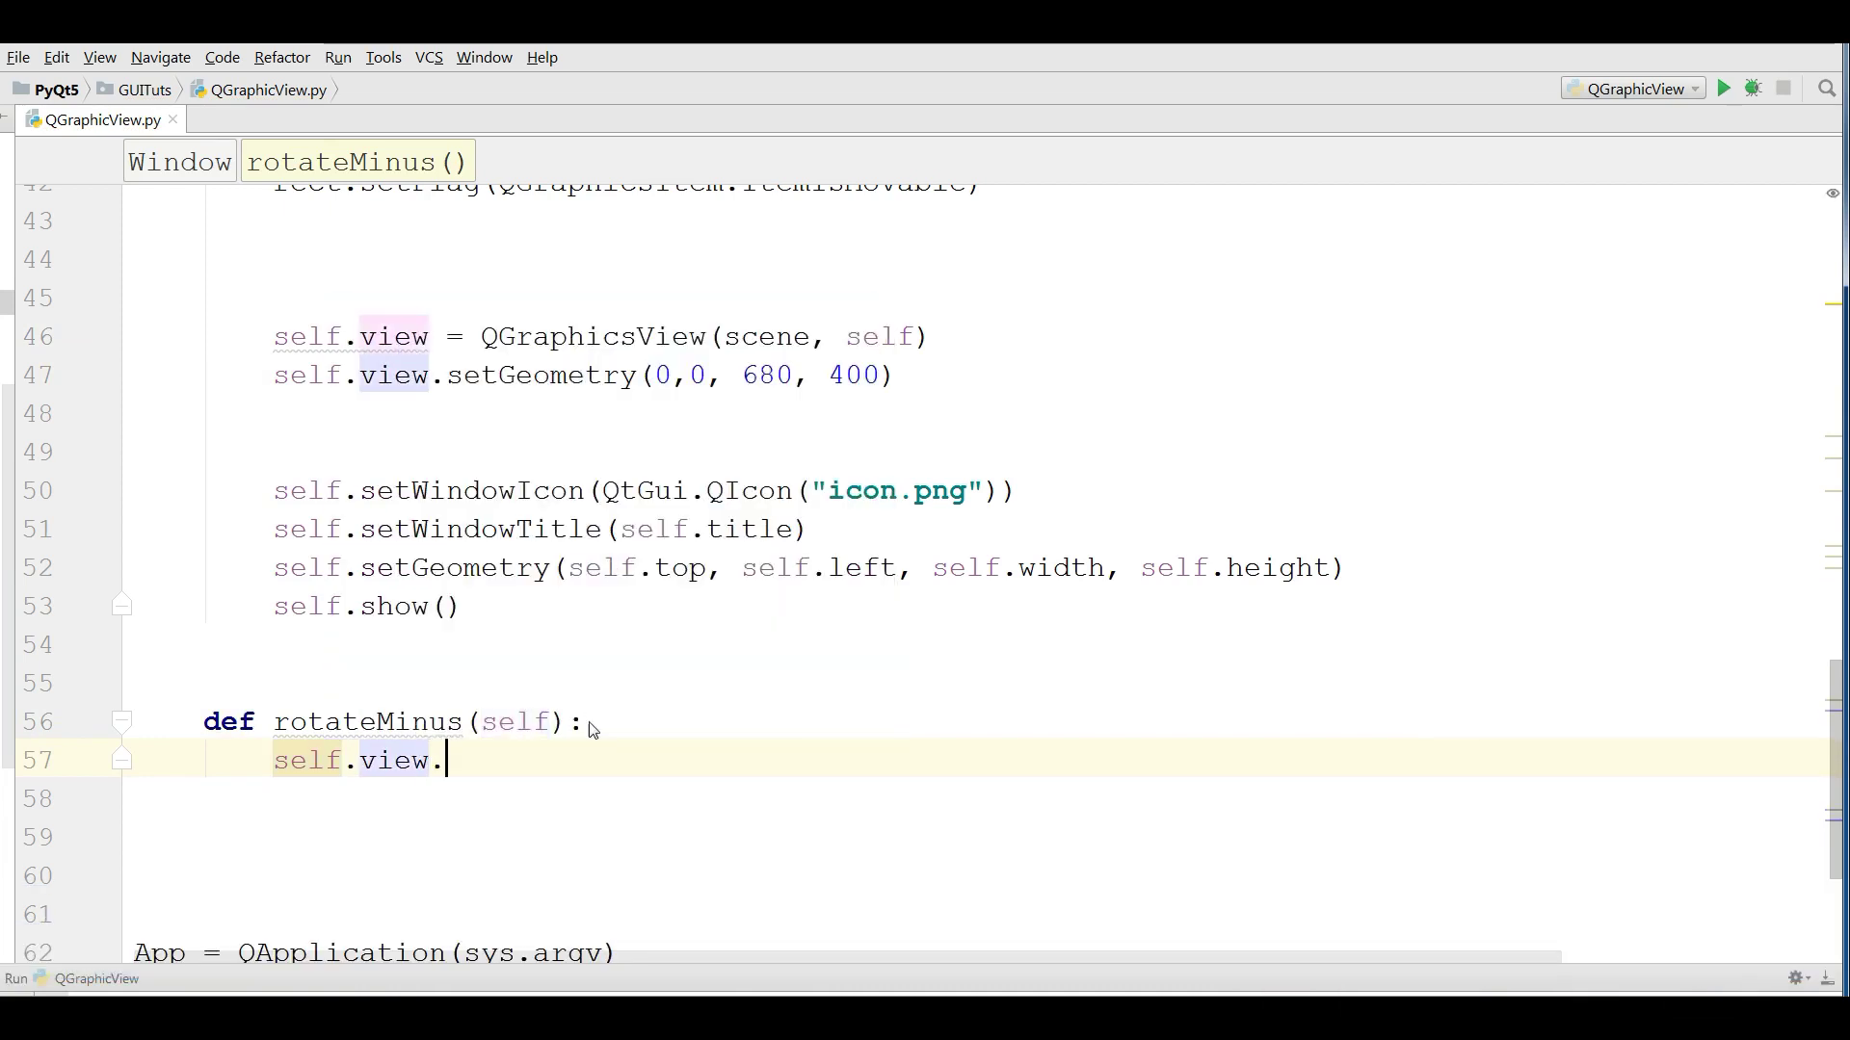
type("ro")
key("Return")
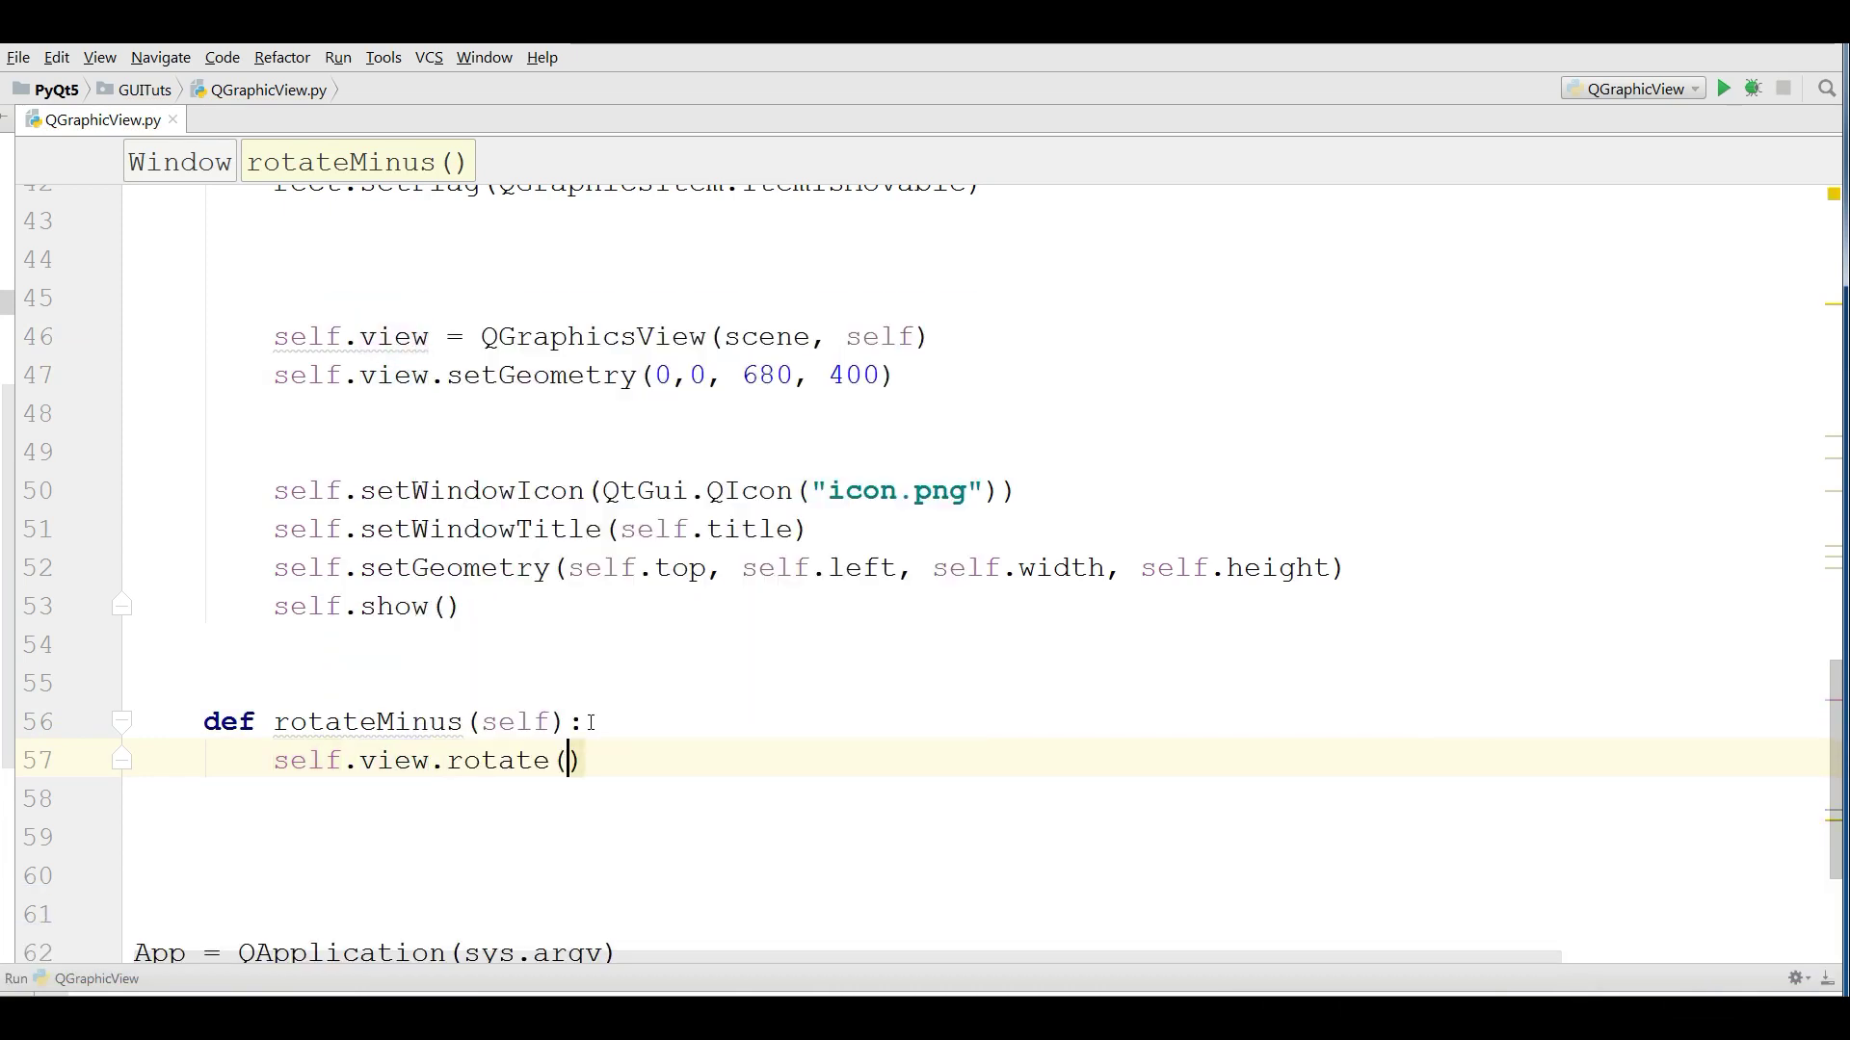
type("-10")
left_click(655, 768)
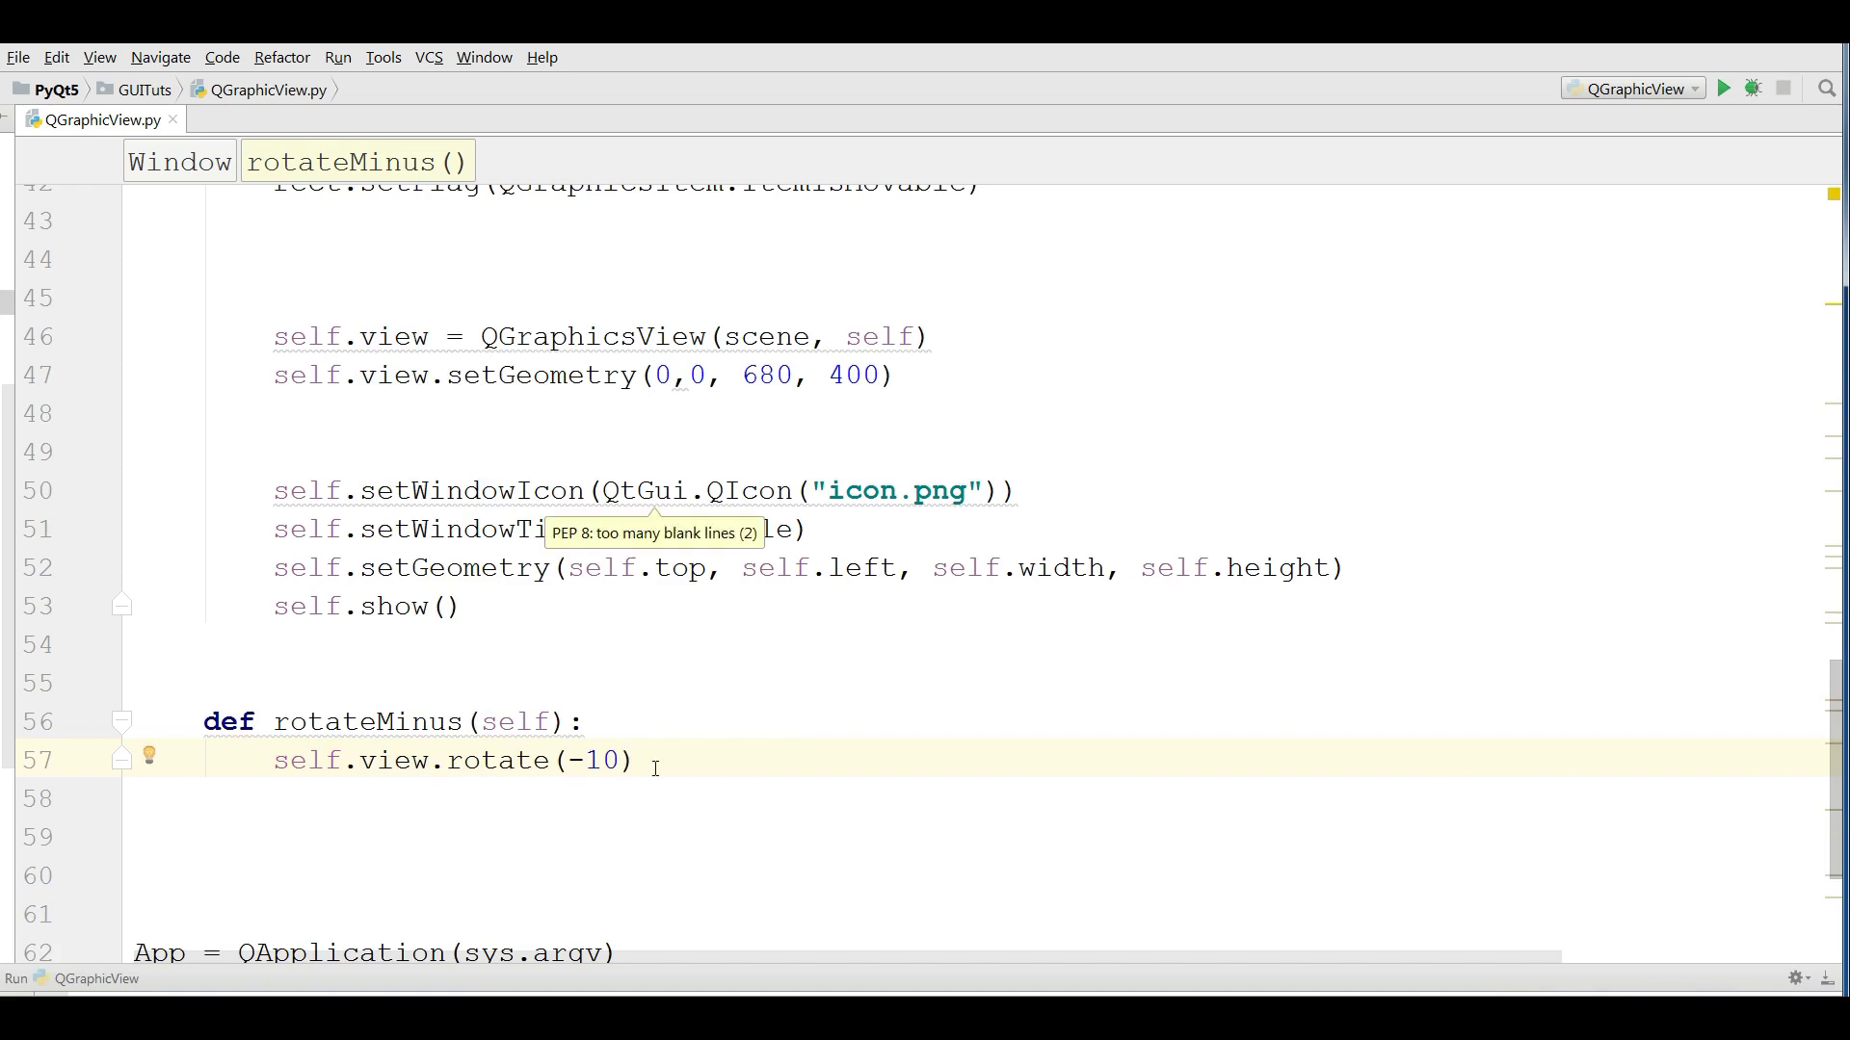
key("Return")
key("Return")
key("Return")
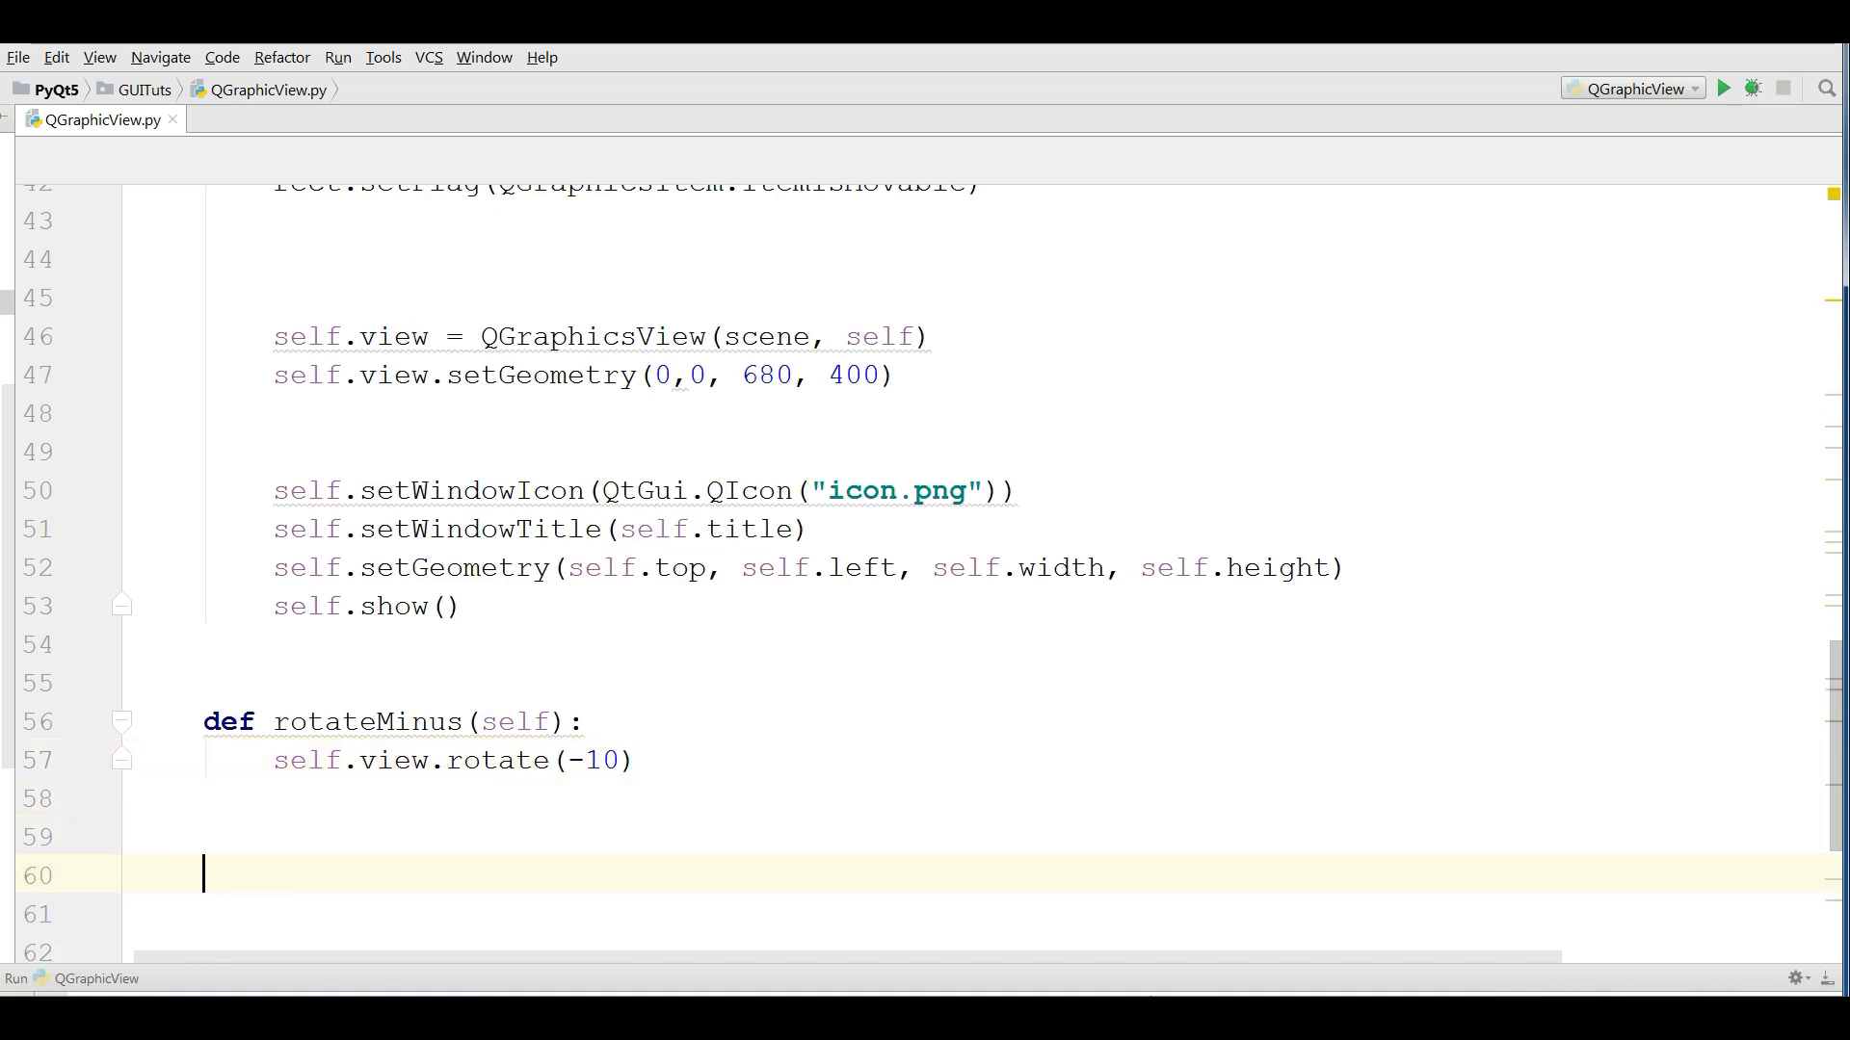
scroll(1832, 703, "up", 3)
scroll(1833, 704, "up", 3)
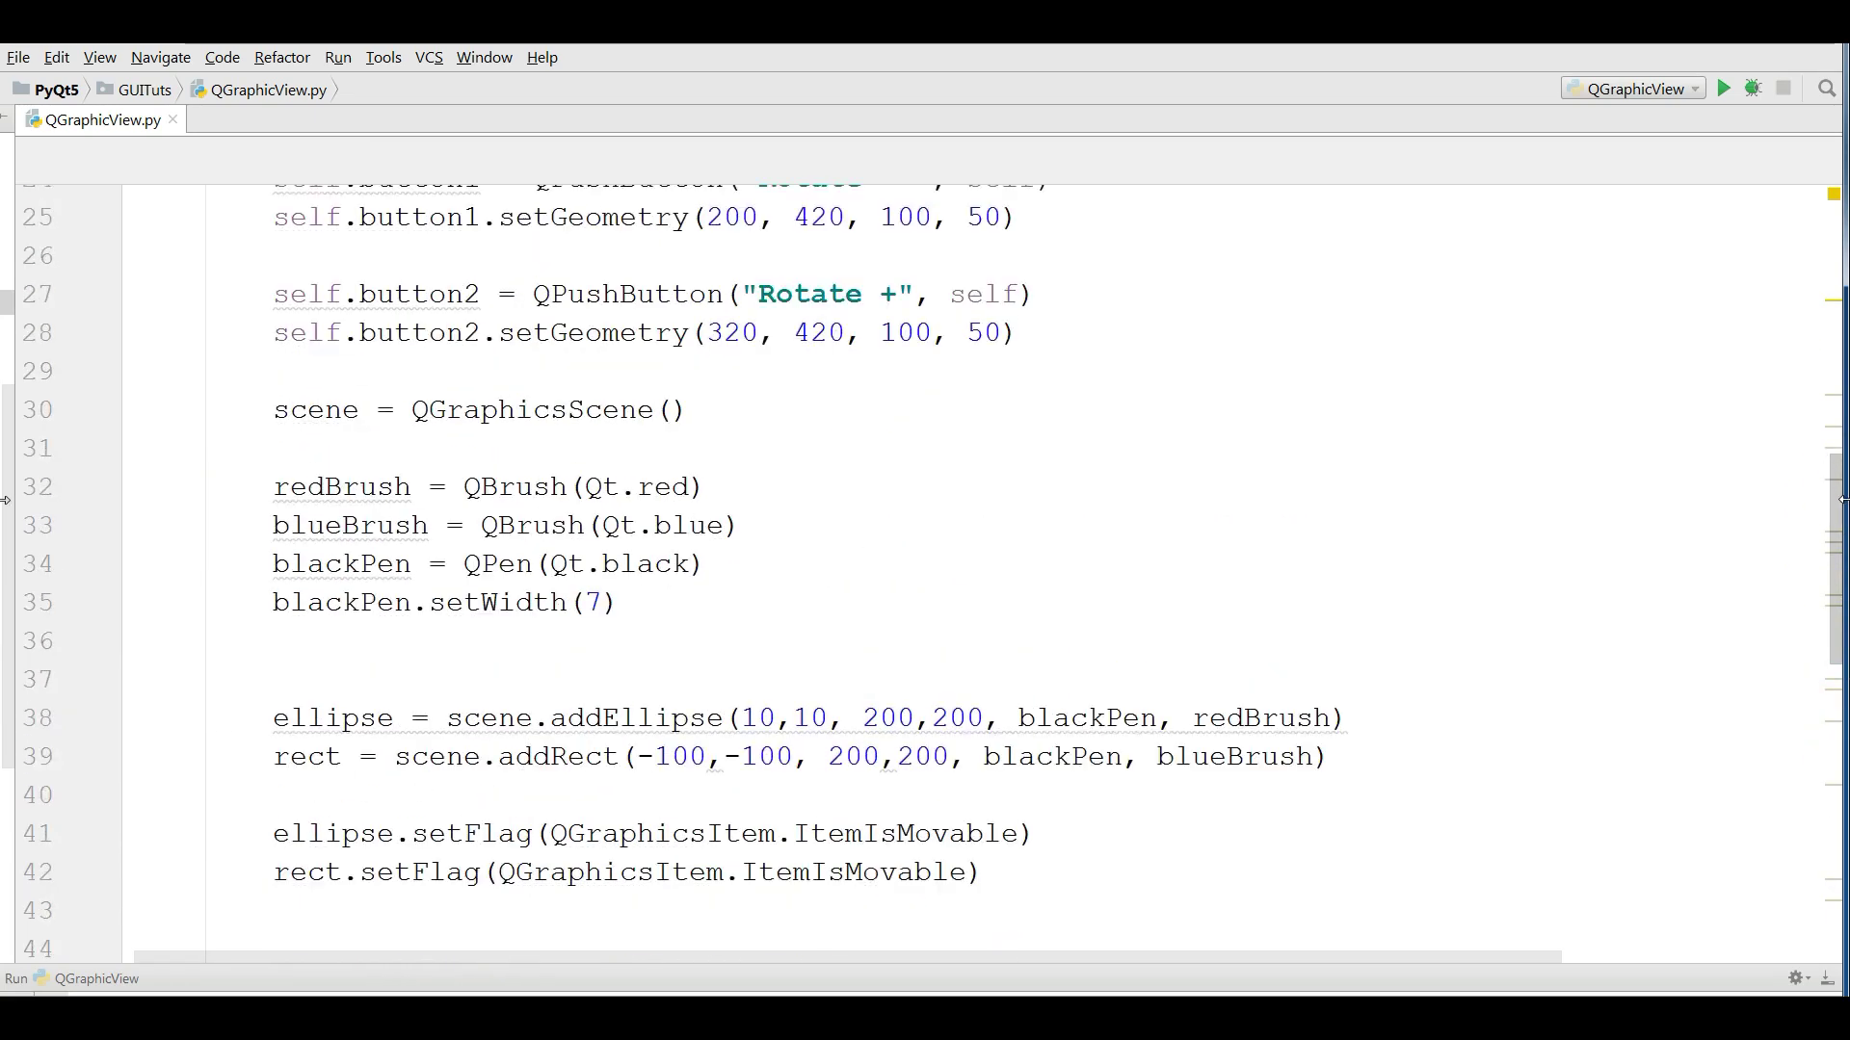
scroll(1833, 703, "up", 2)
Below button1's geometry line, start a self.button1 signal line, discarding a wrong click completion.
left_click(1046, 482)
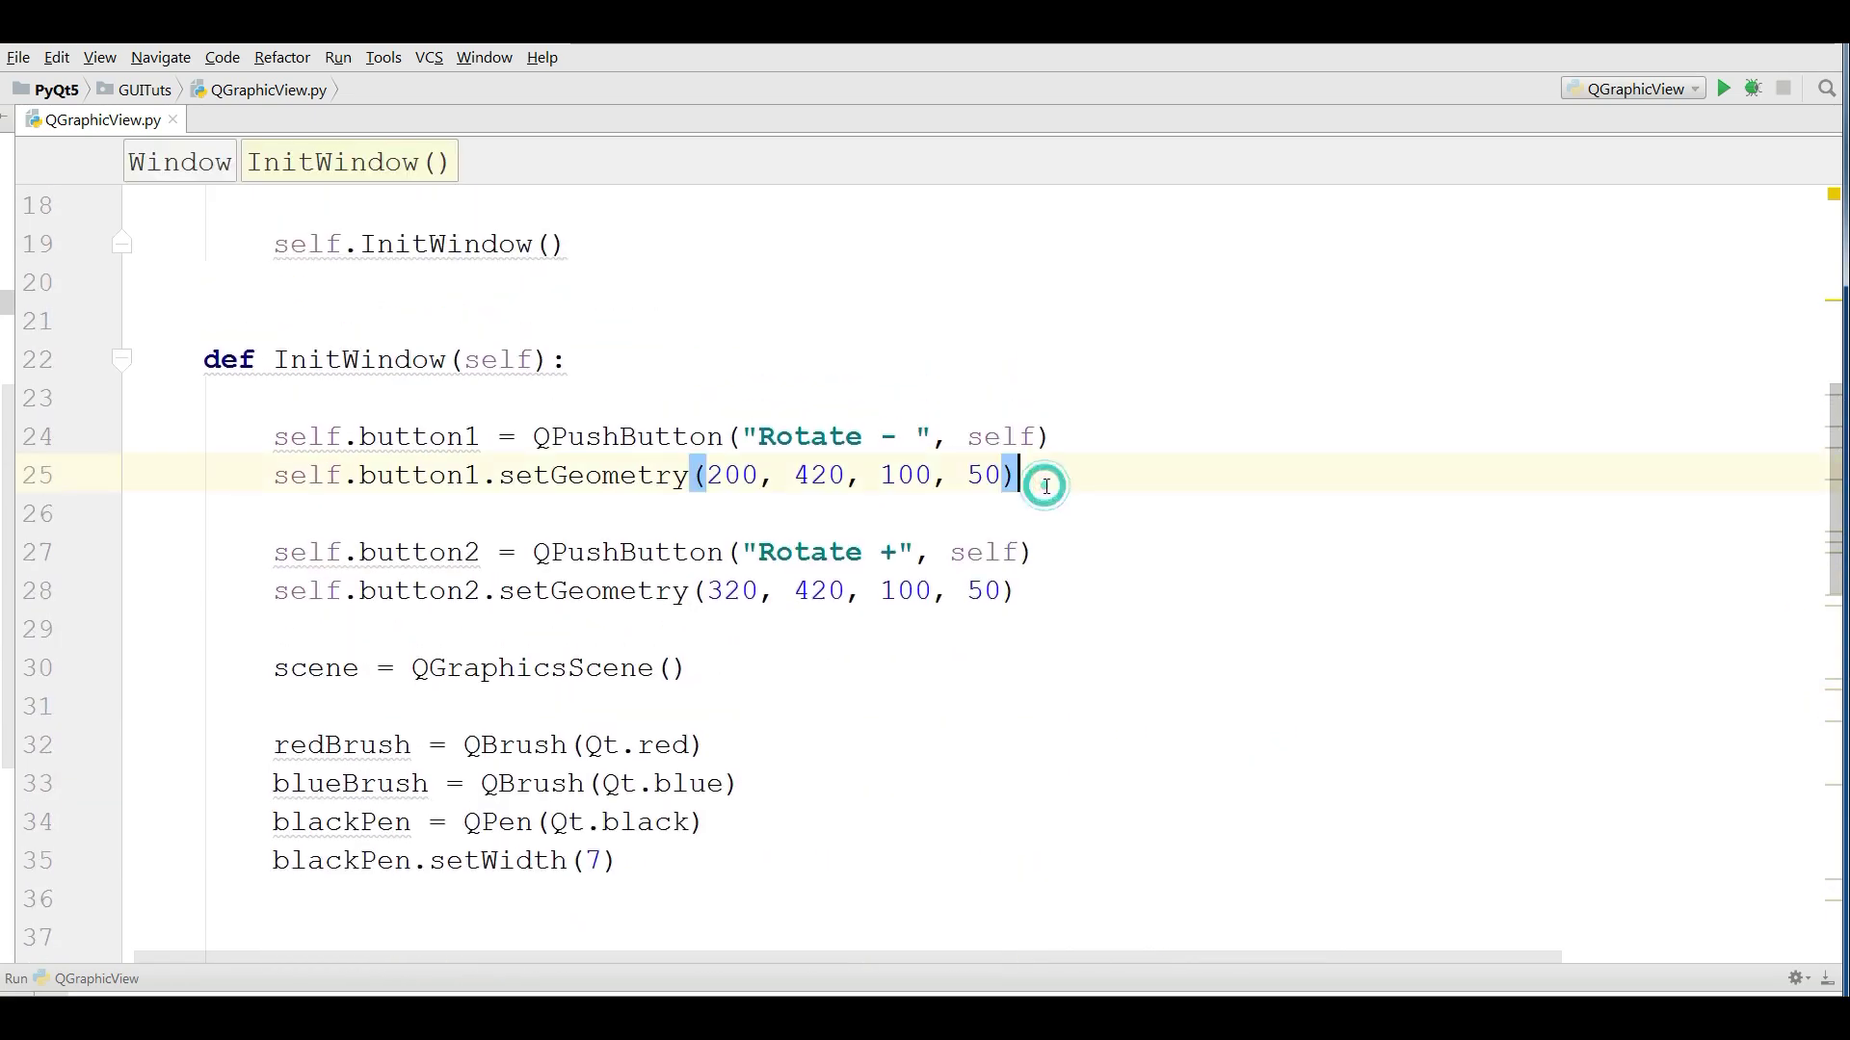
key("Return")
type("sel")
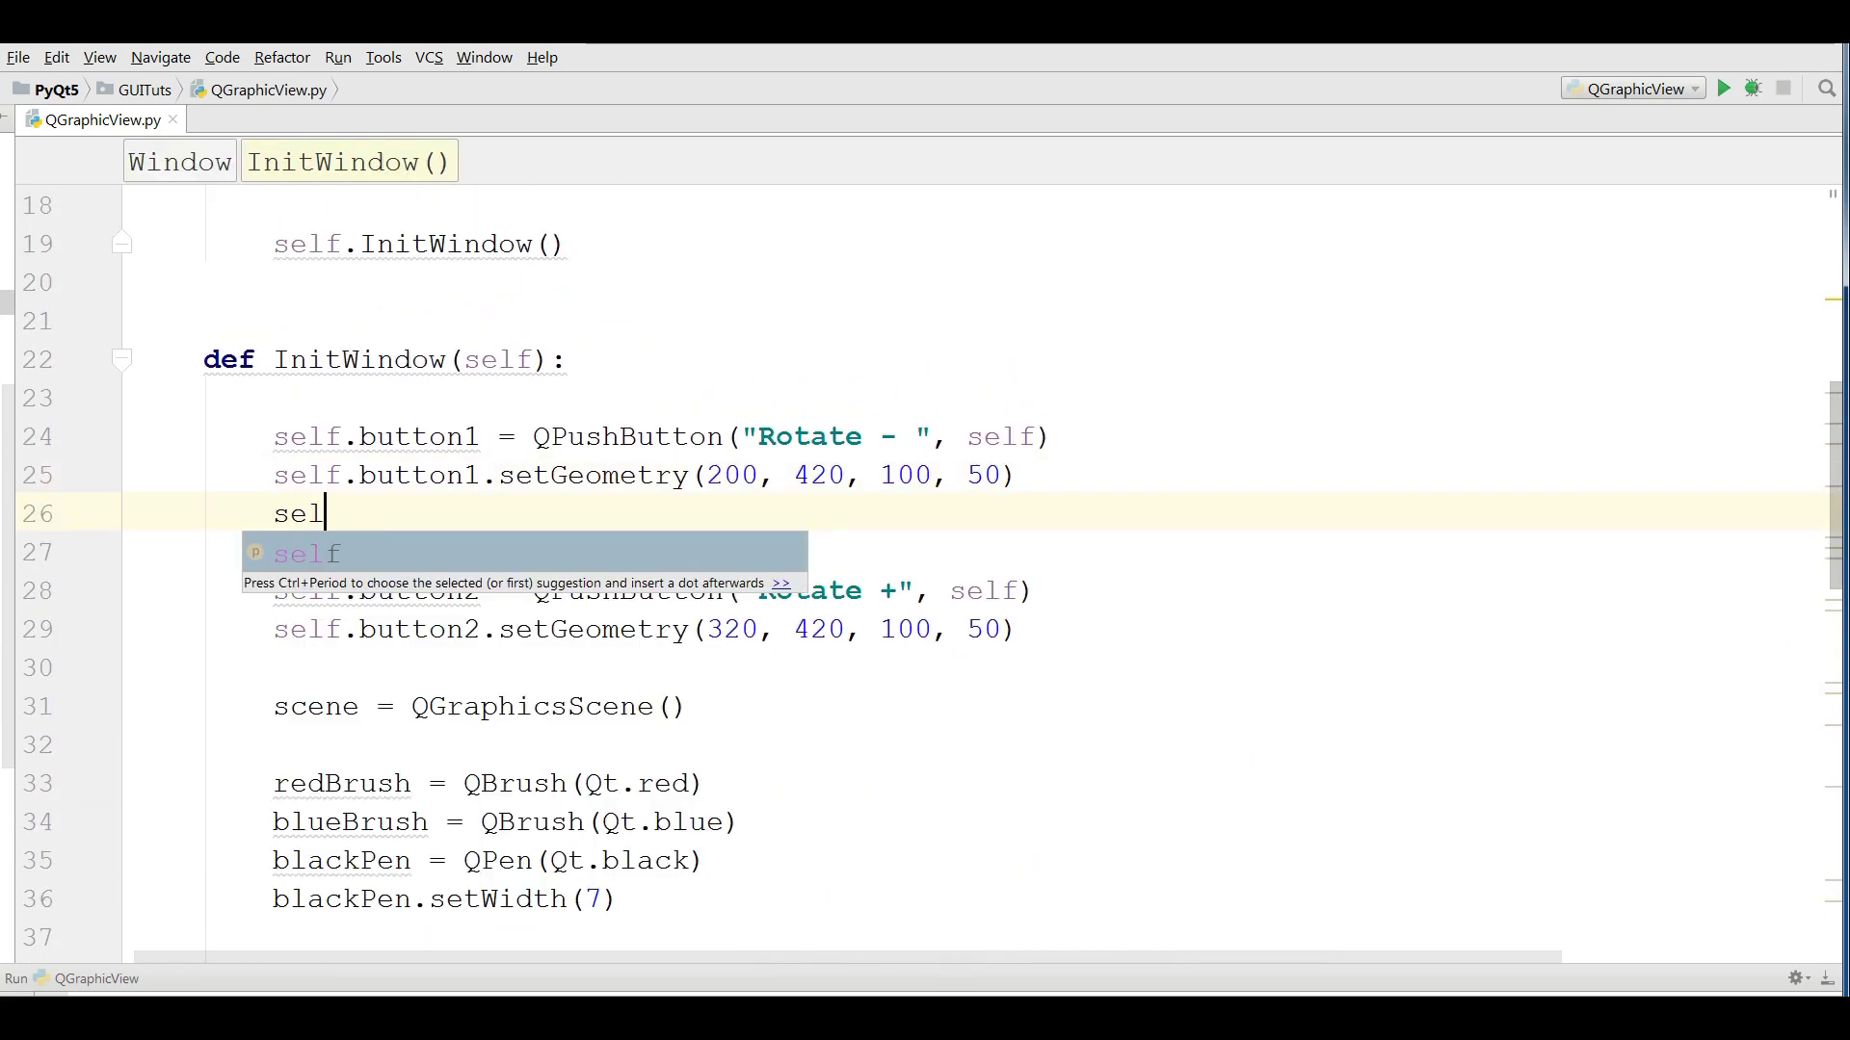
type("f.bu")
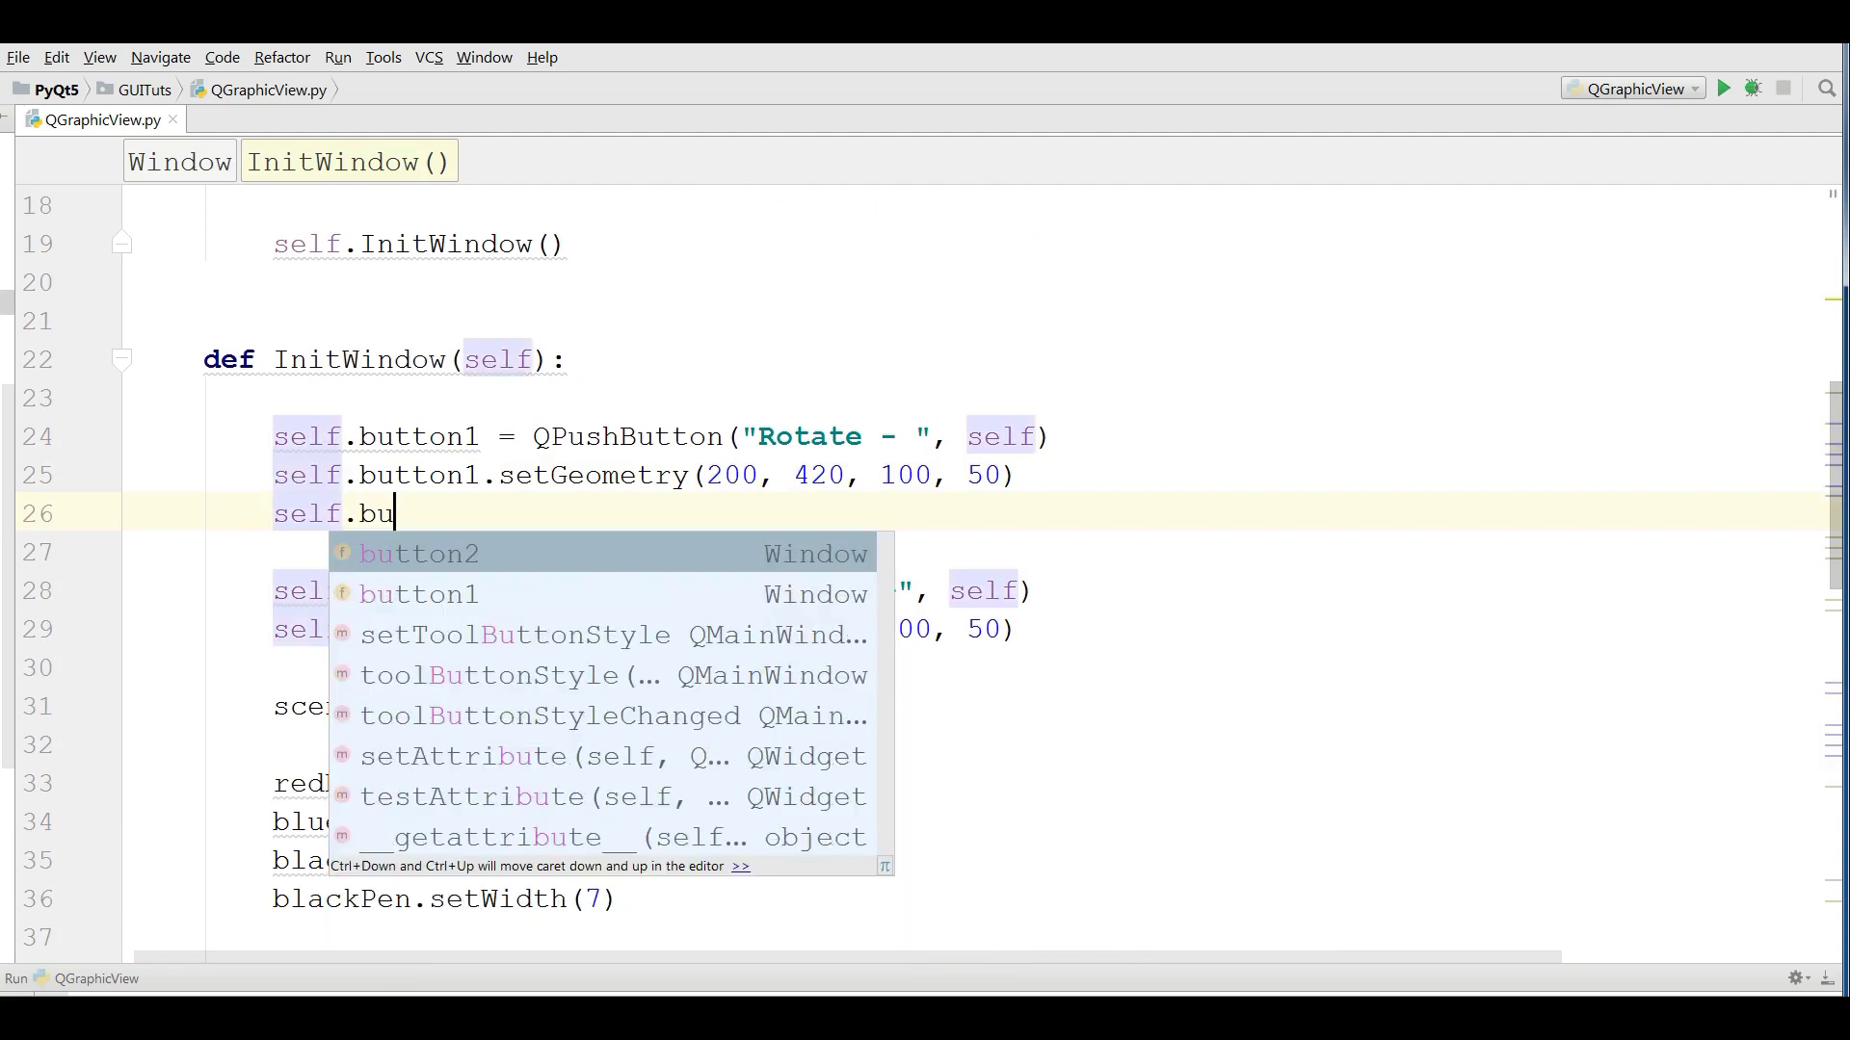
key("Down")
key("Return")
type(".cl")
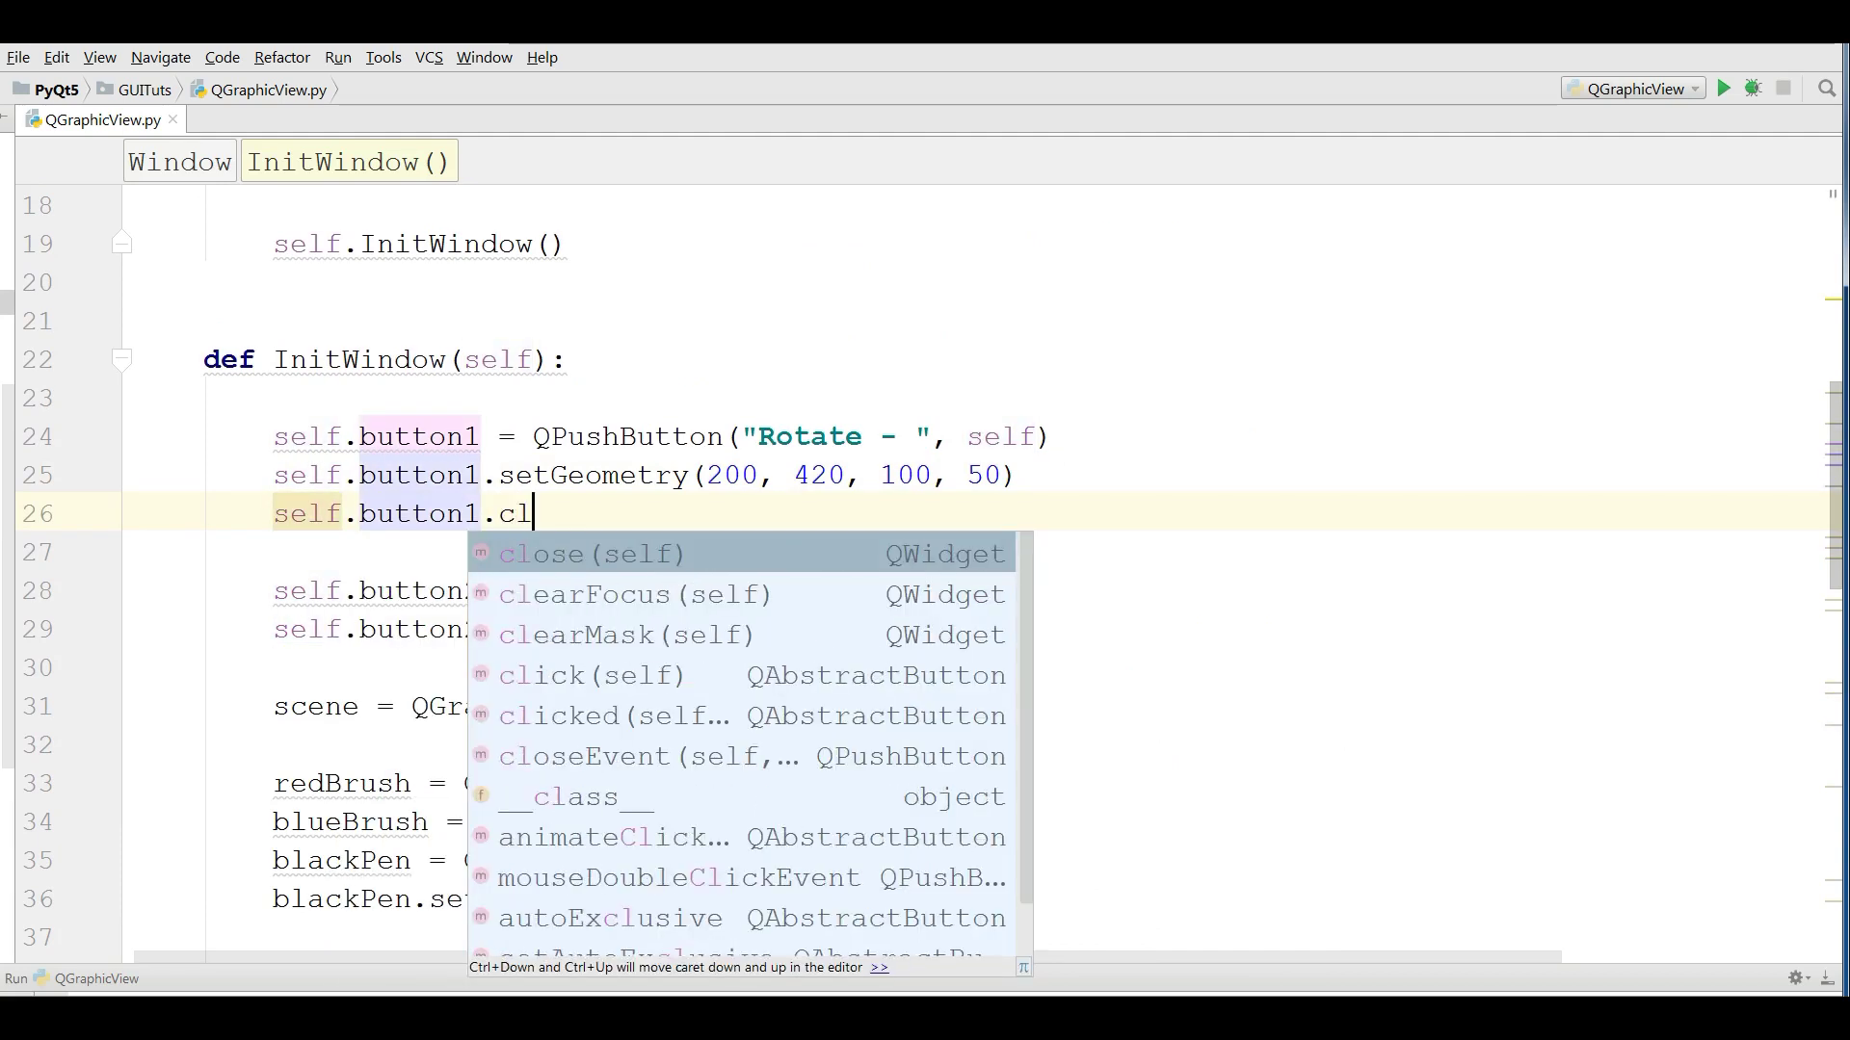
key("Down")
key("Down")
key("Down")
key("Return")
key("BackSpace")
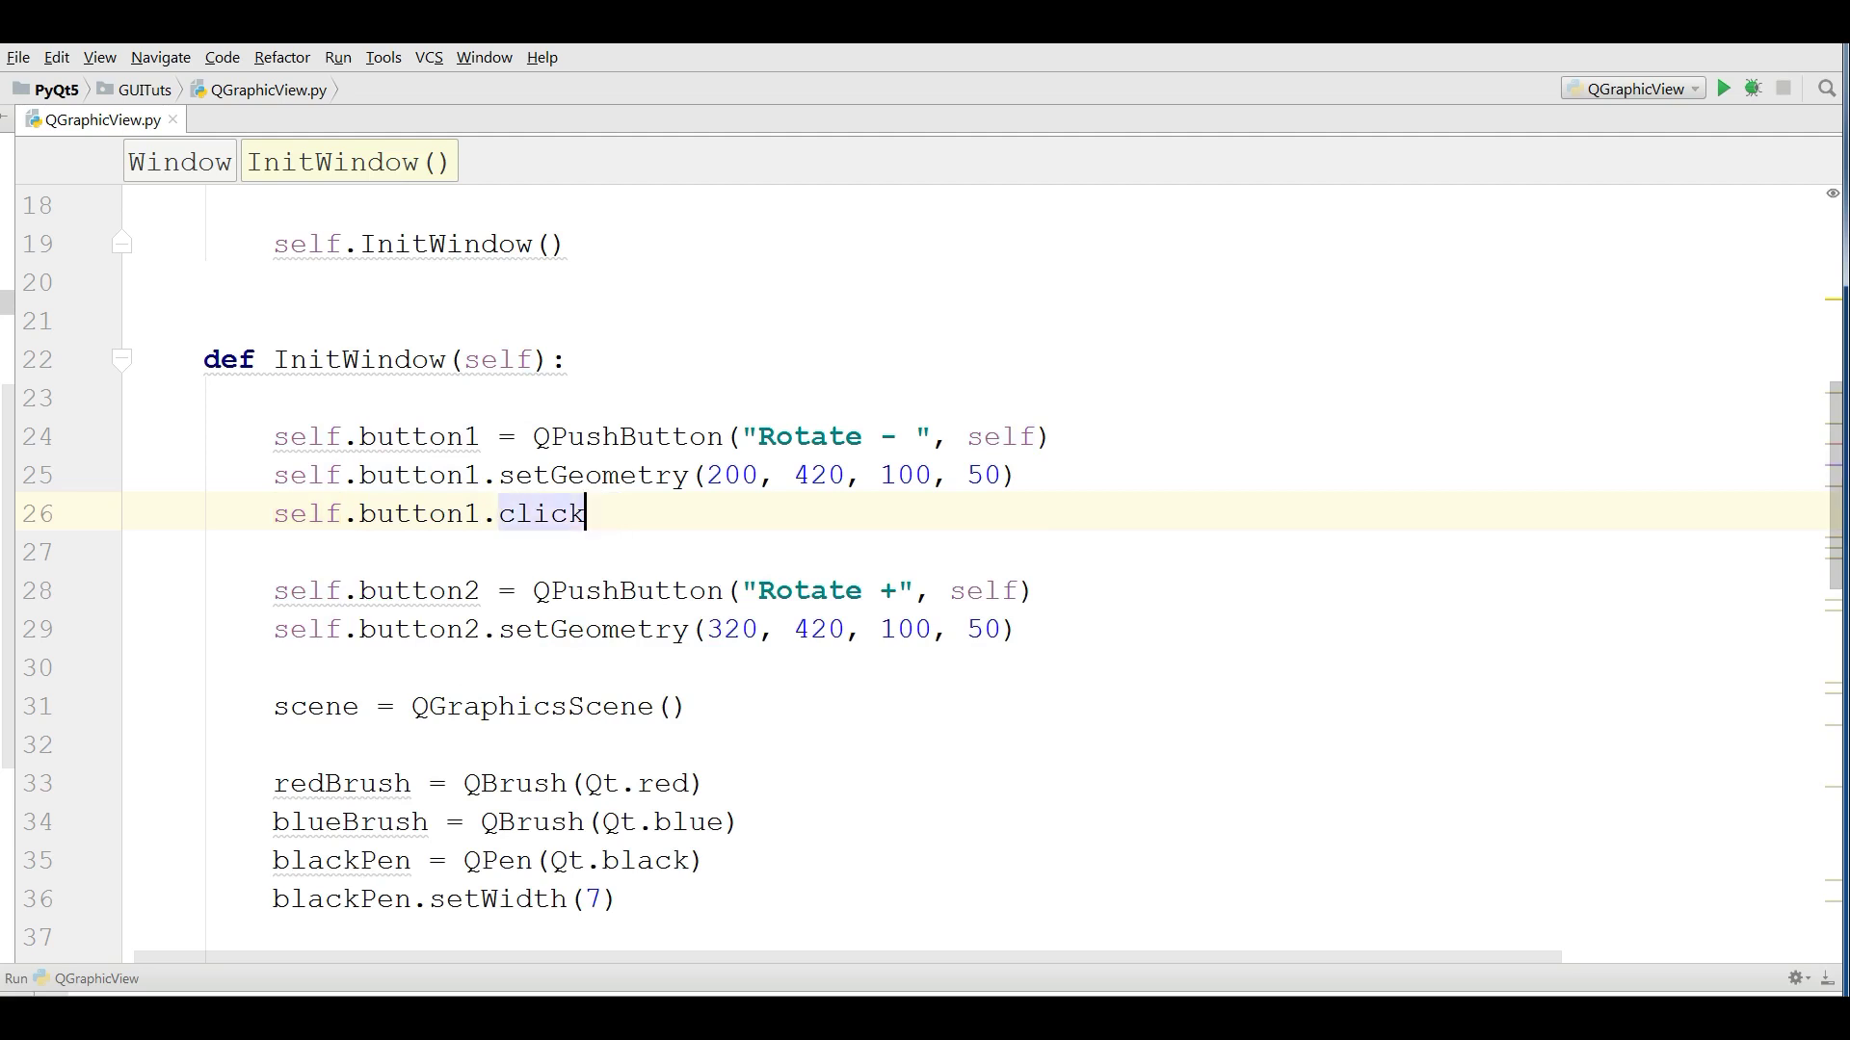
key("BackSpace")
key("BackSpace")
key("BackSpace")
key("BackSpace")
key("BackSpace")
key("BackSpace")
type(".c")
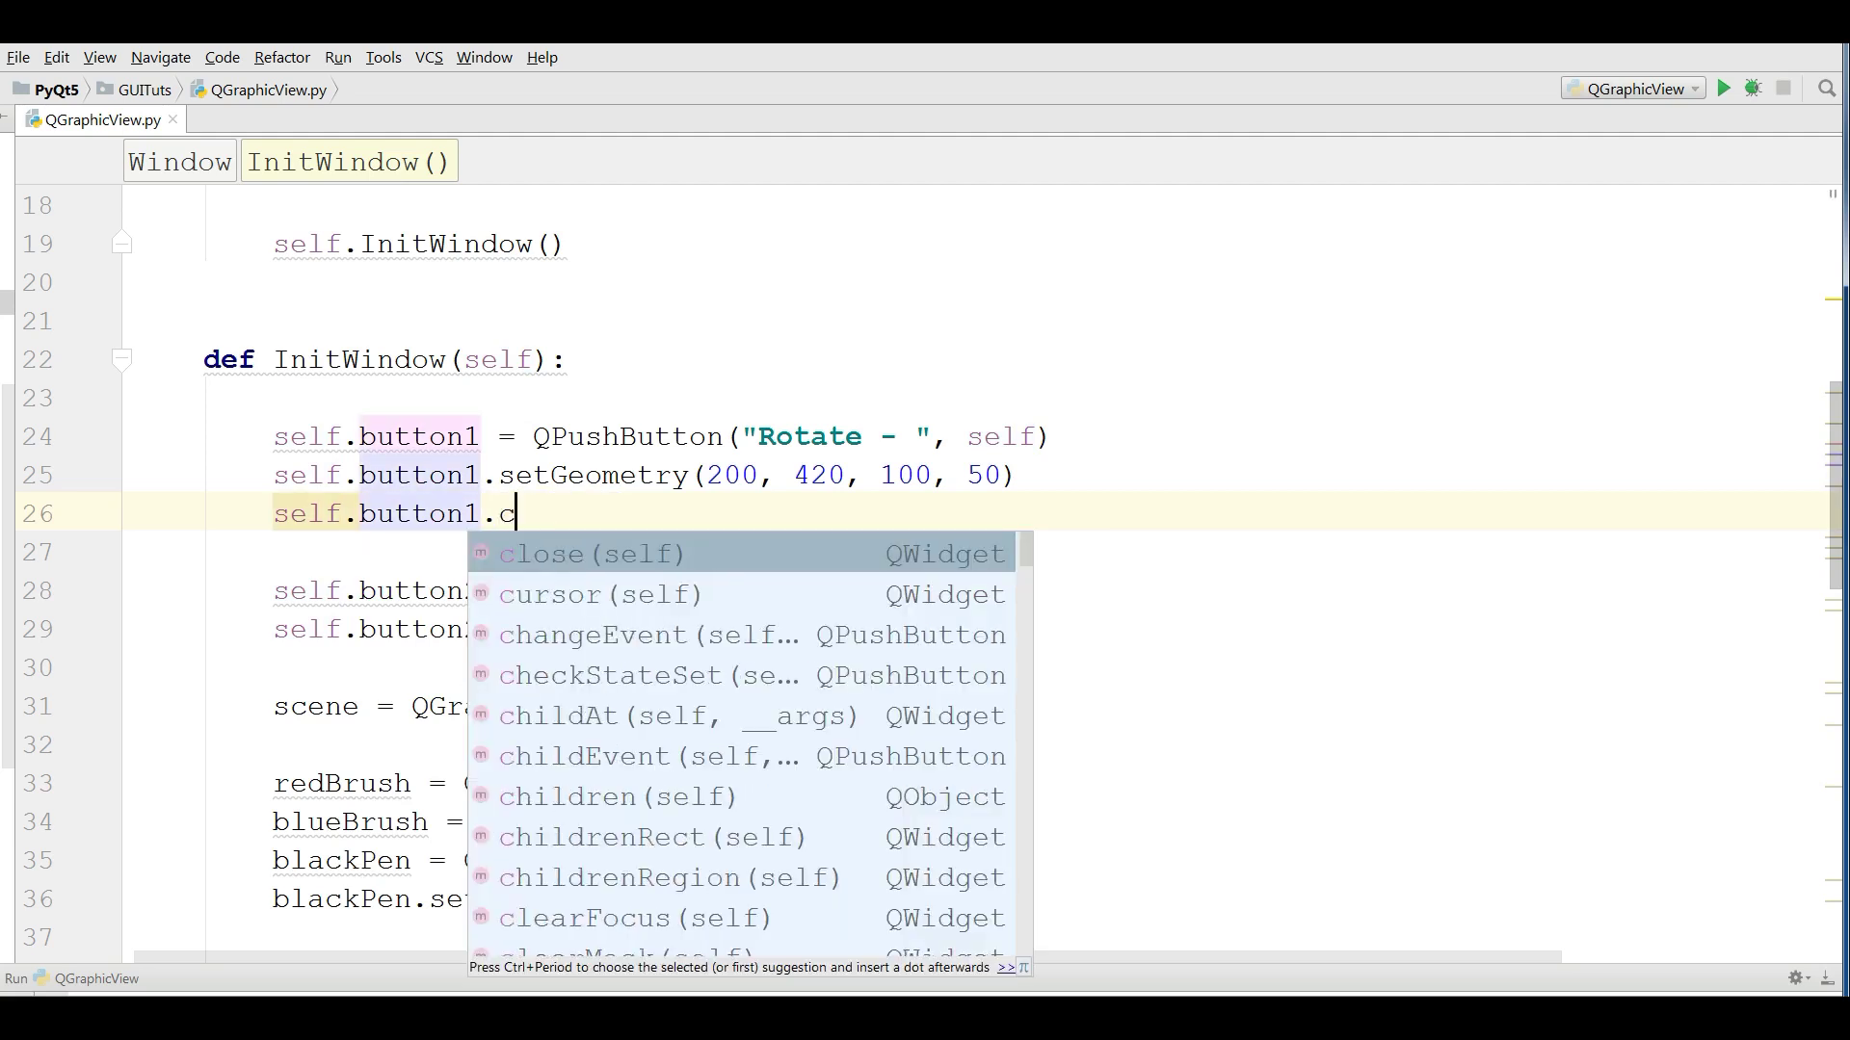
type("l")
Complete the line as self.button1.clicked.connect(self.rotateMinus).
key("Down")
key("Down")
key("Down")
key("Down")
key("Return")
key("Right")
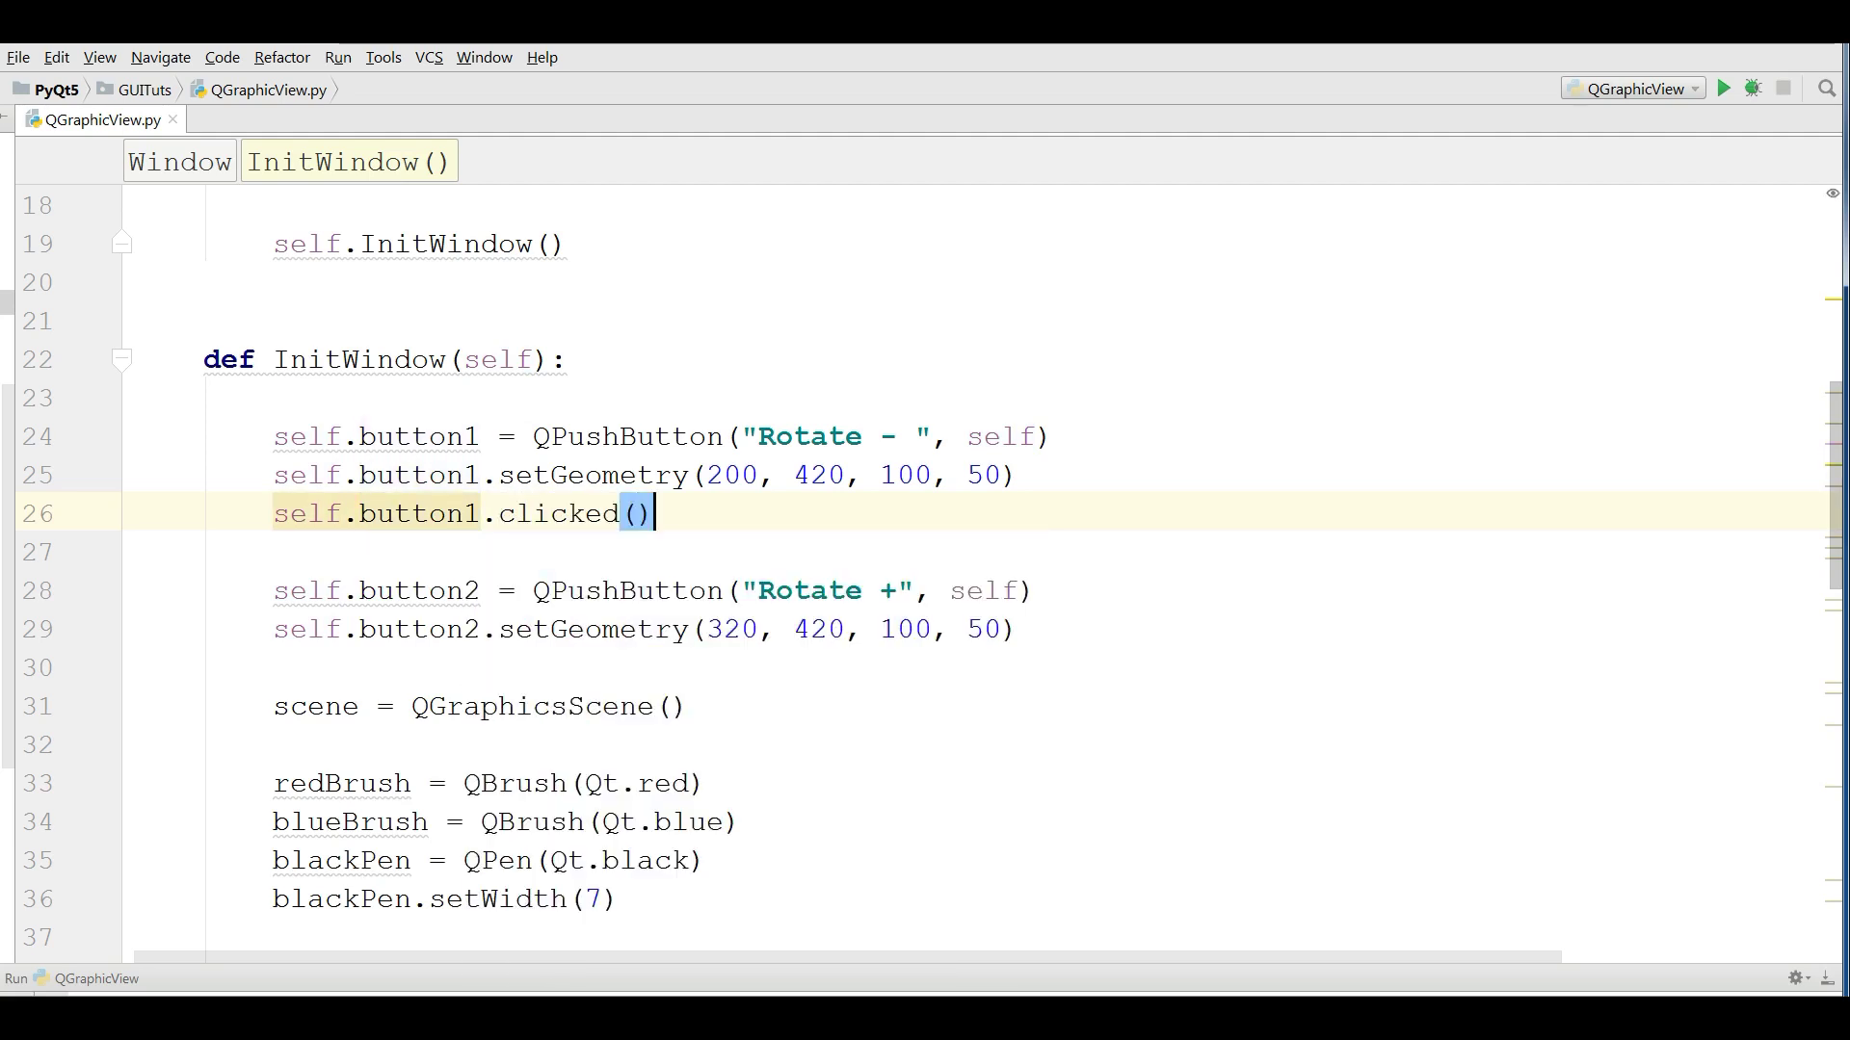
key("BackSpace")
key("BackSpace")
type(".connec")
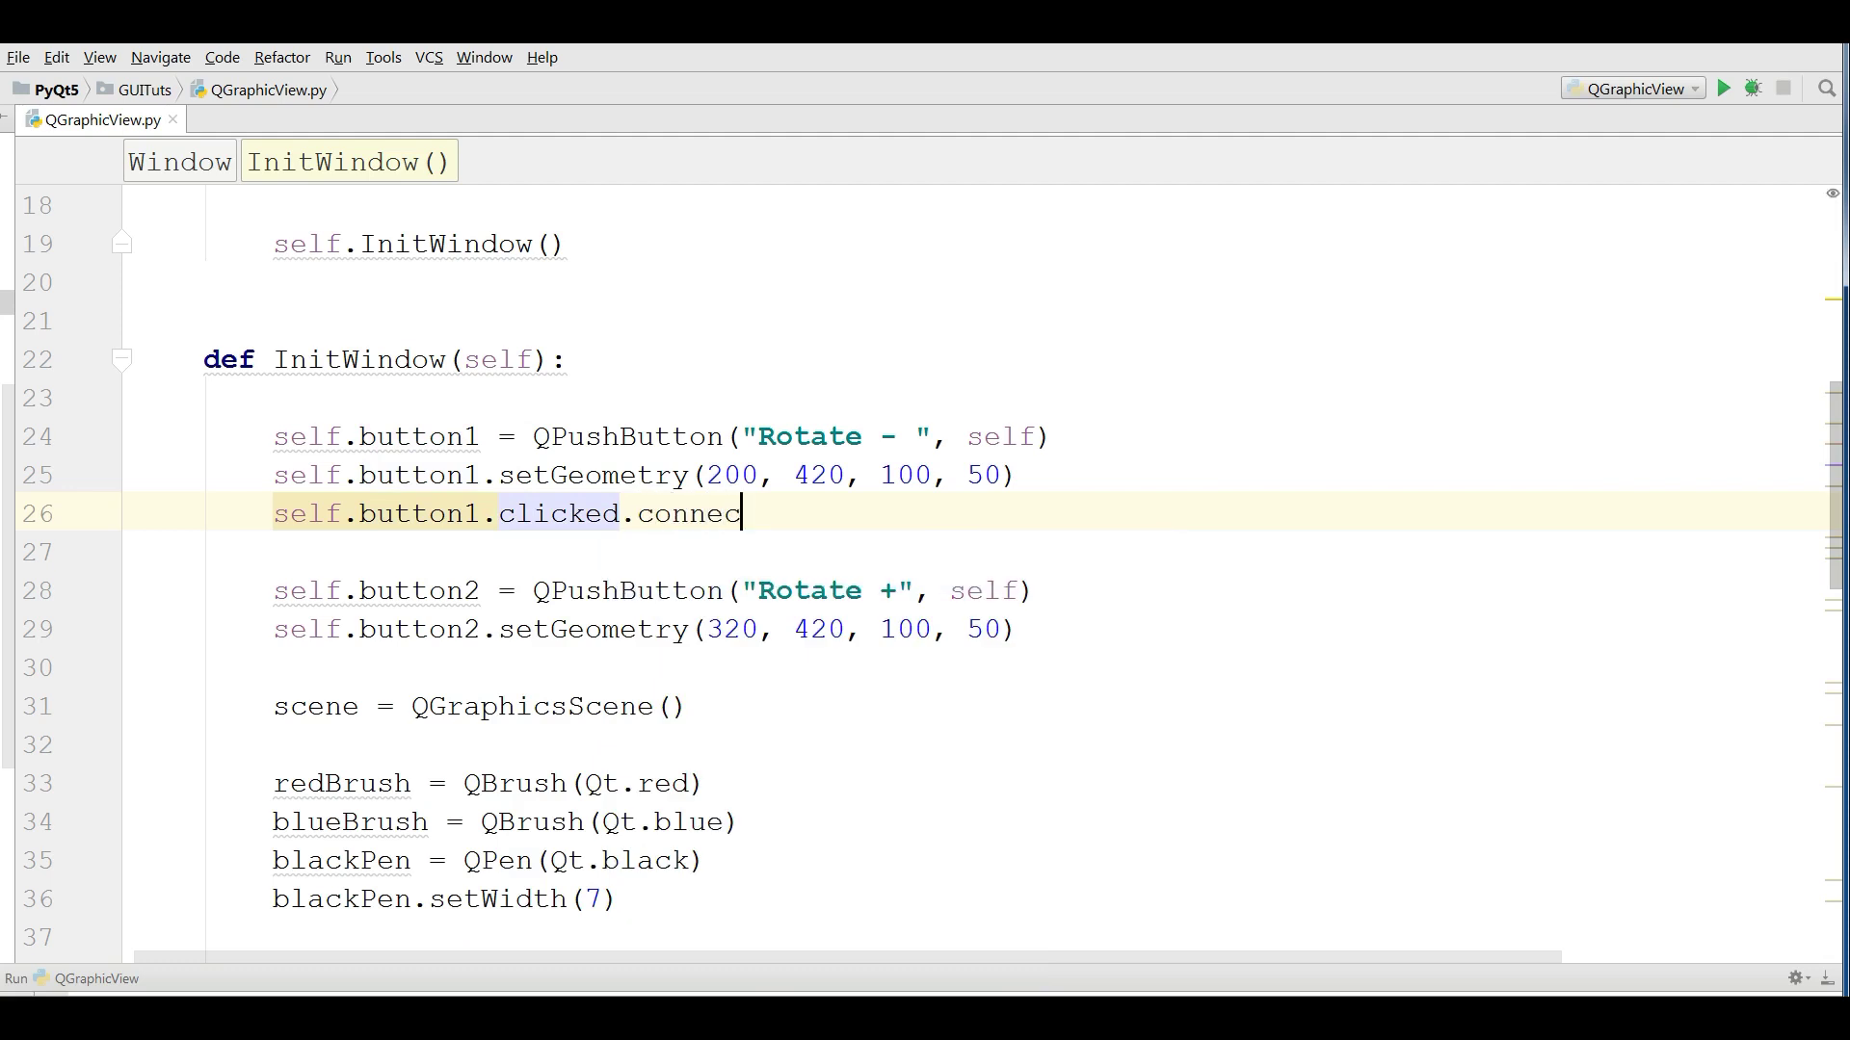
type("t(self")
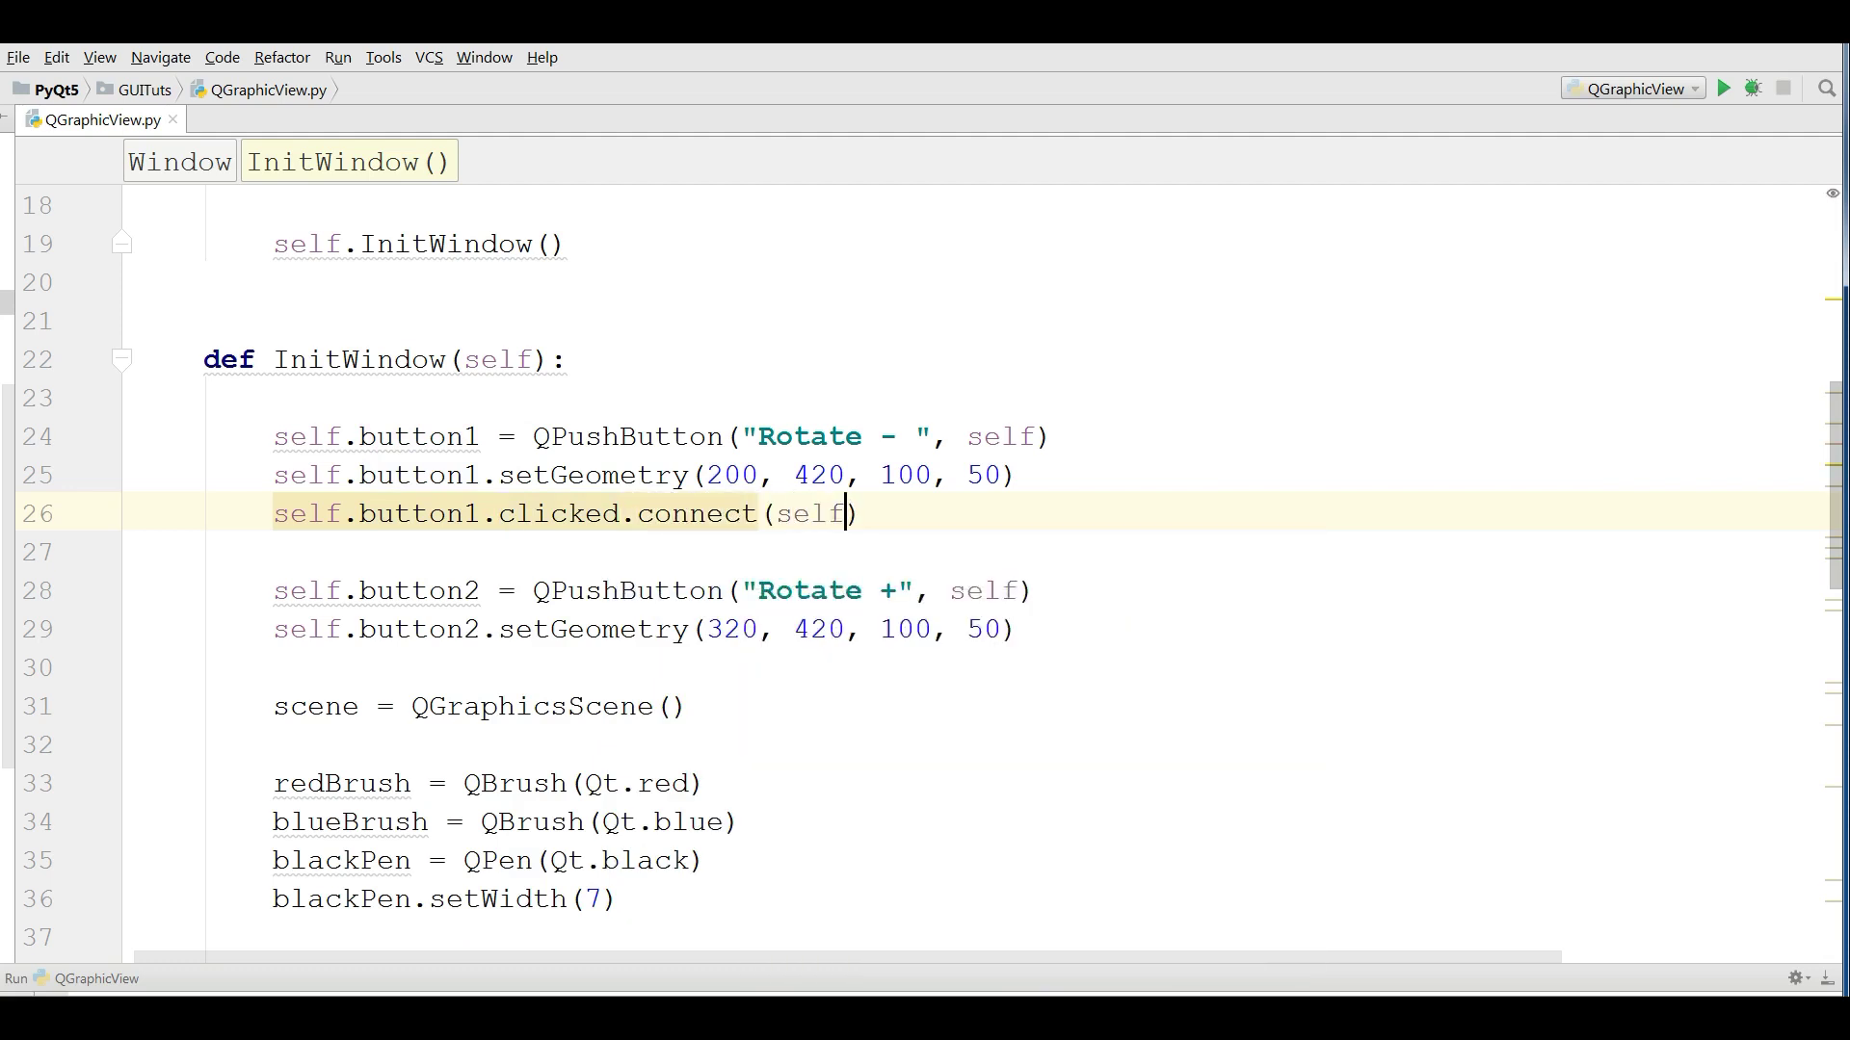
type(".")
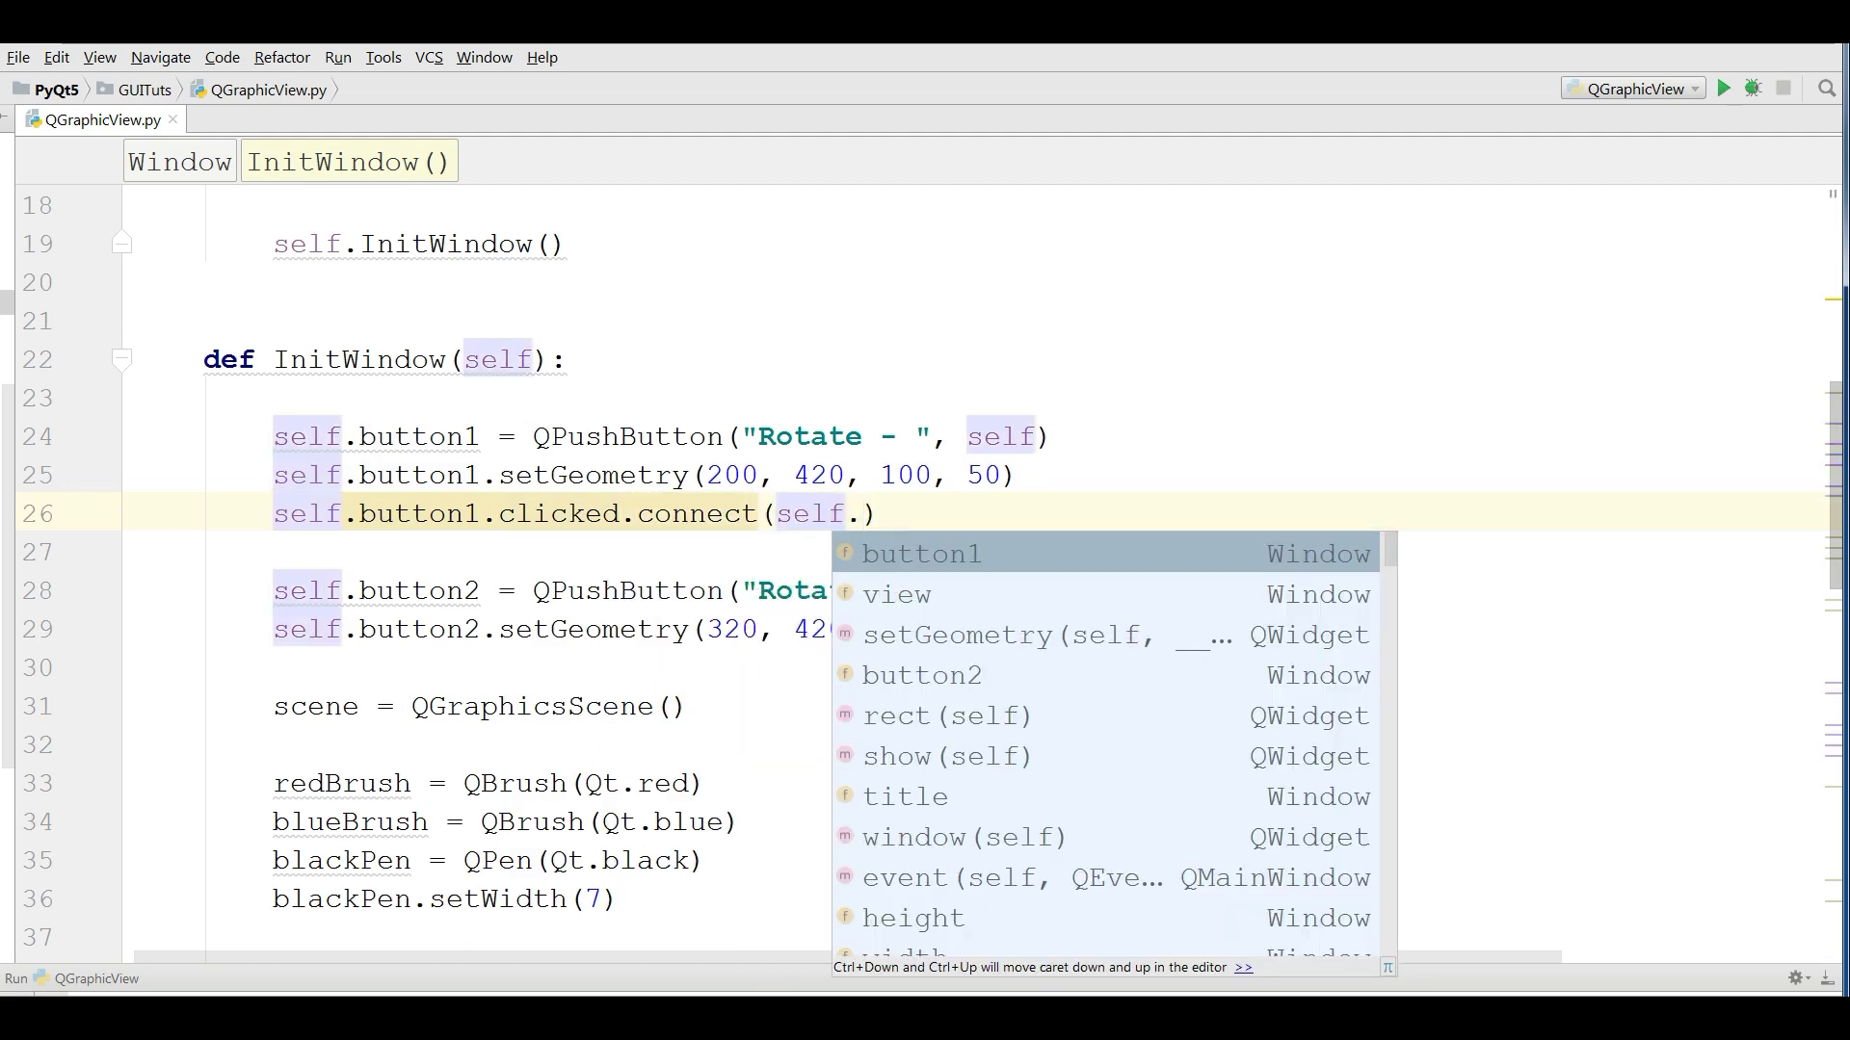
type("r")
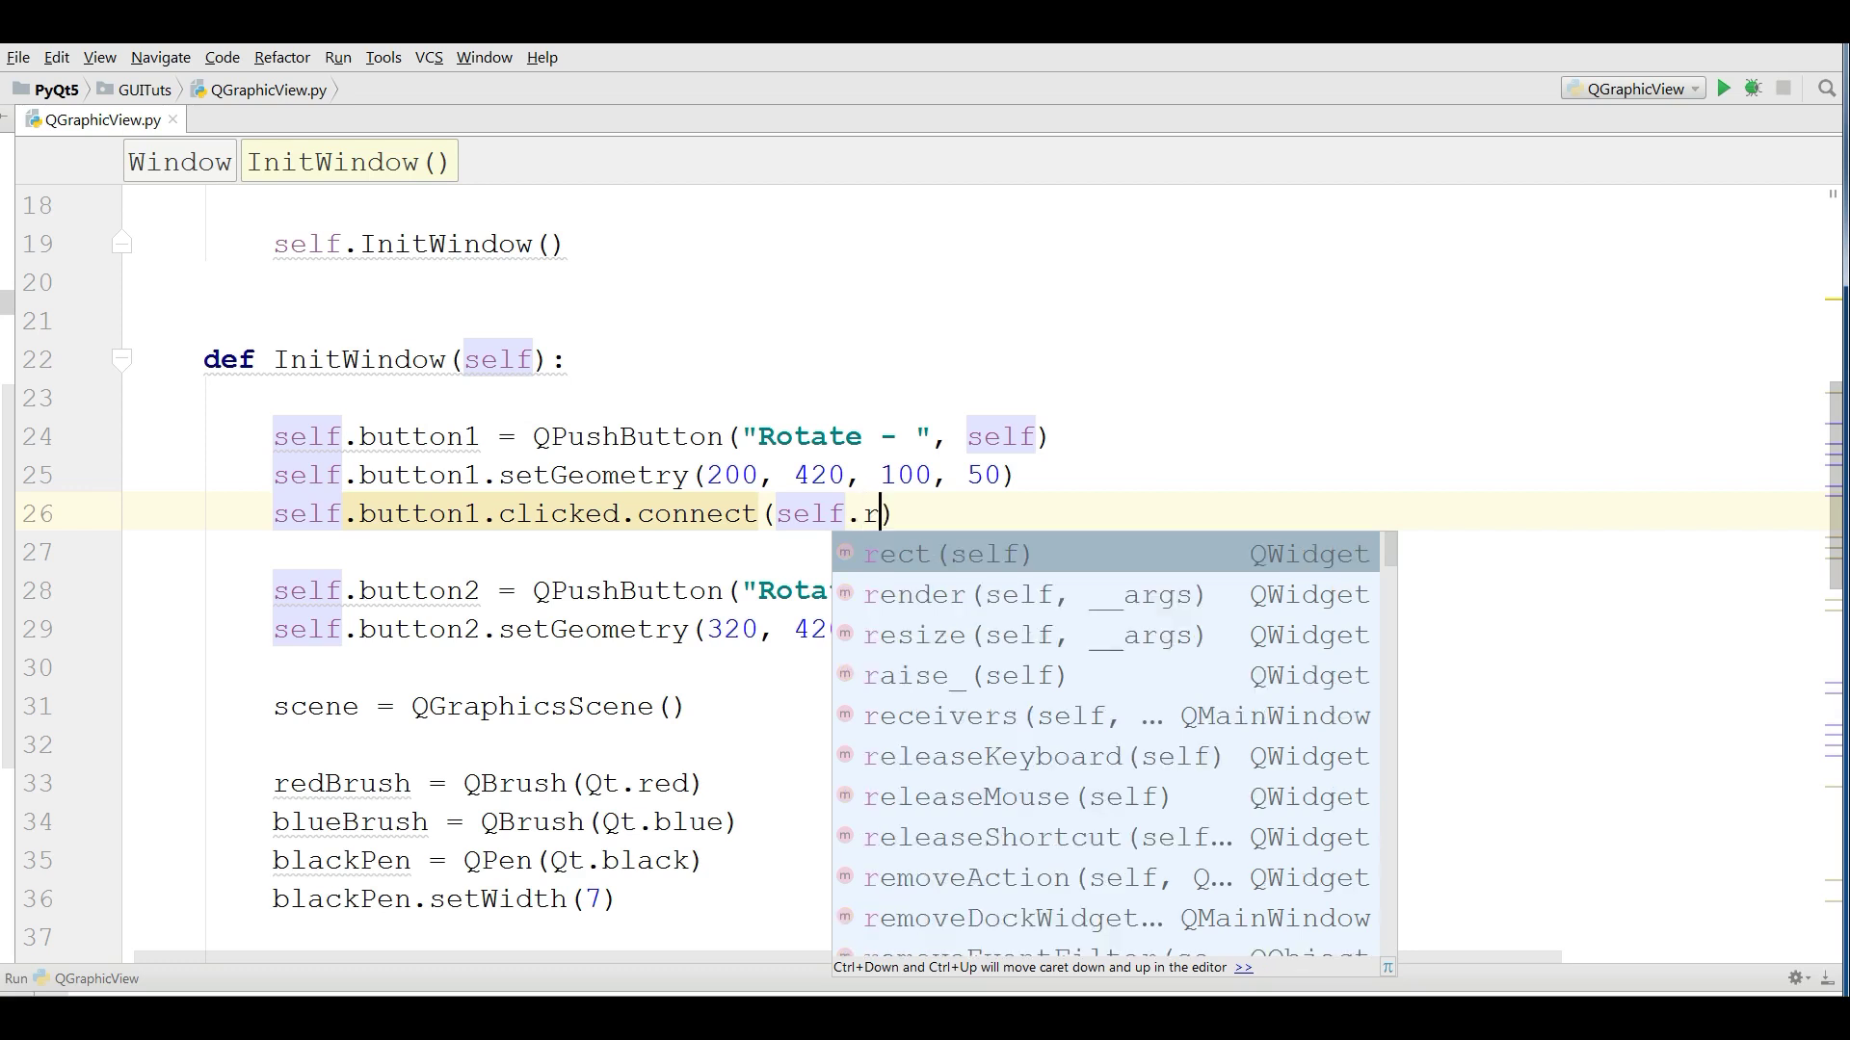
type("o")
key("Return")
key("BackSpace")
key("BackSpace")
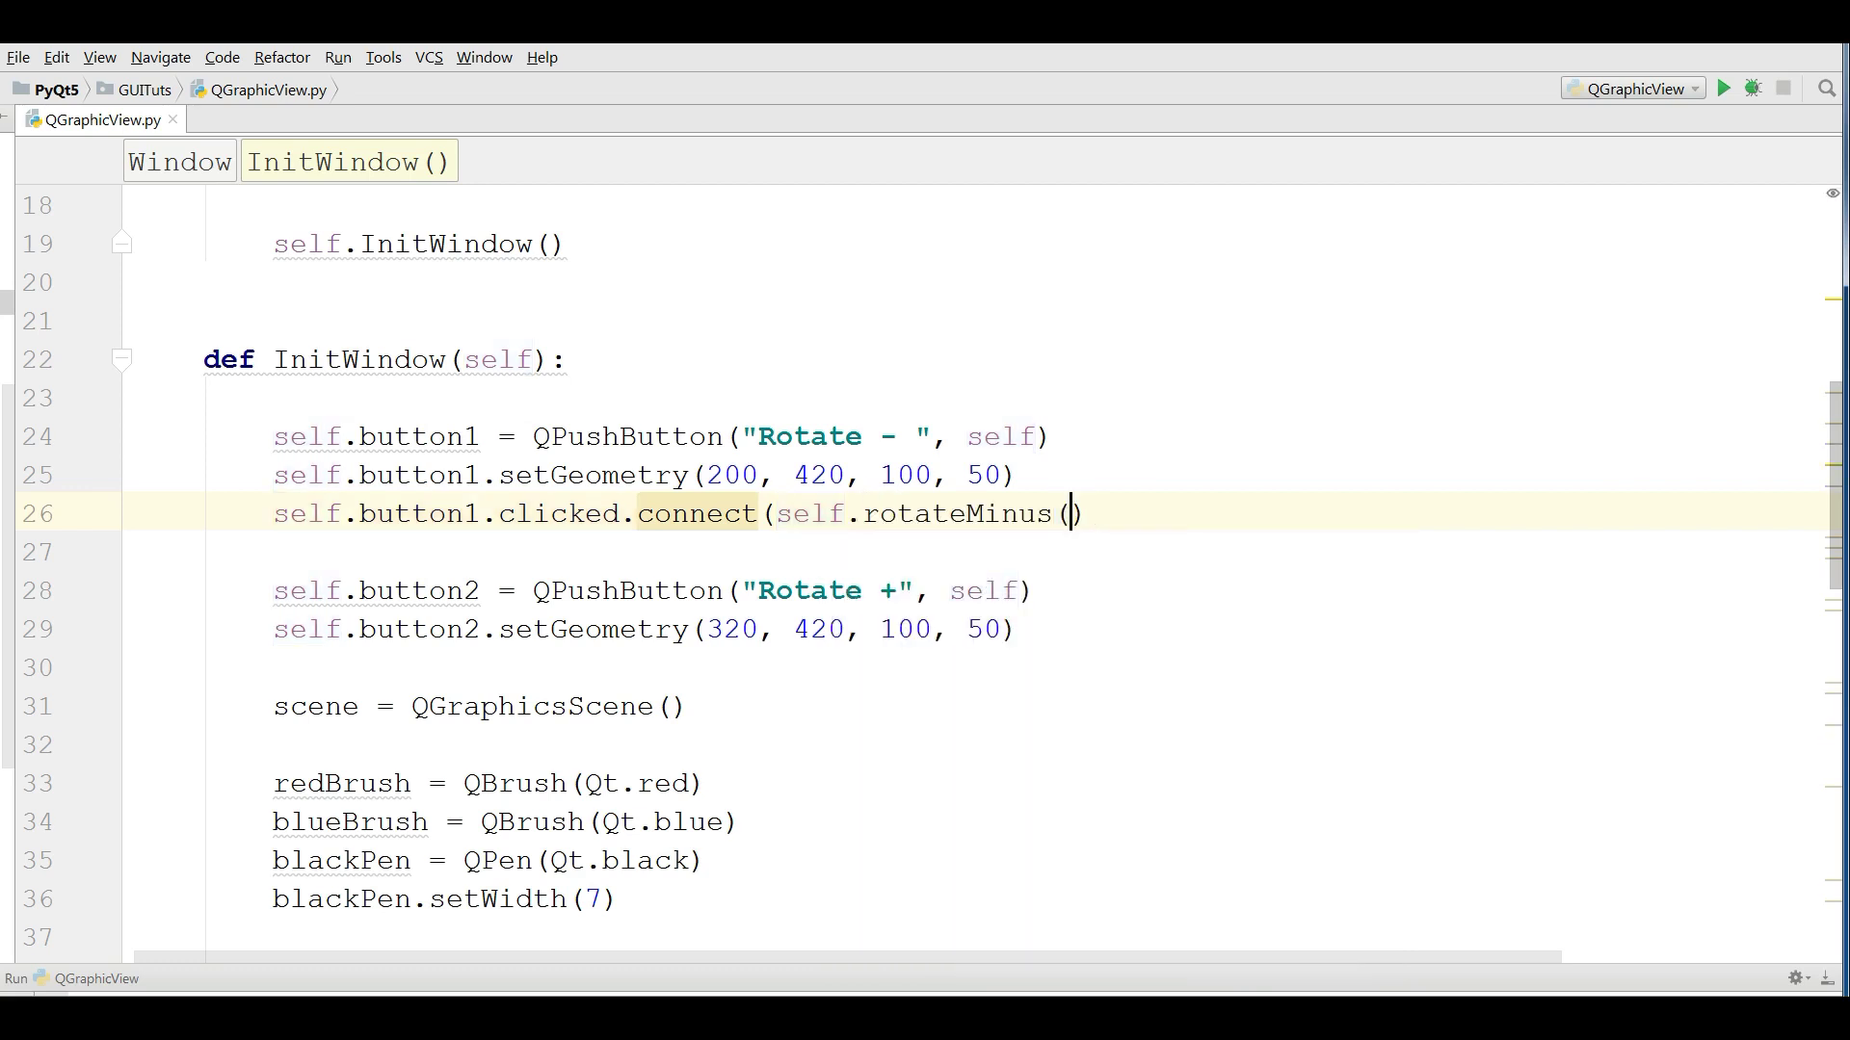
right_click(1100, 359)
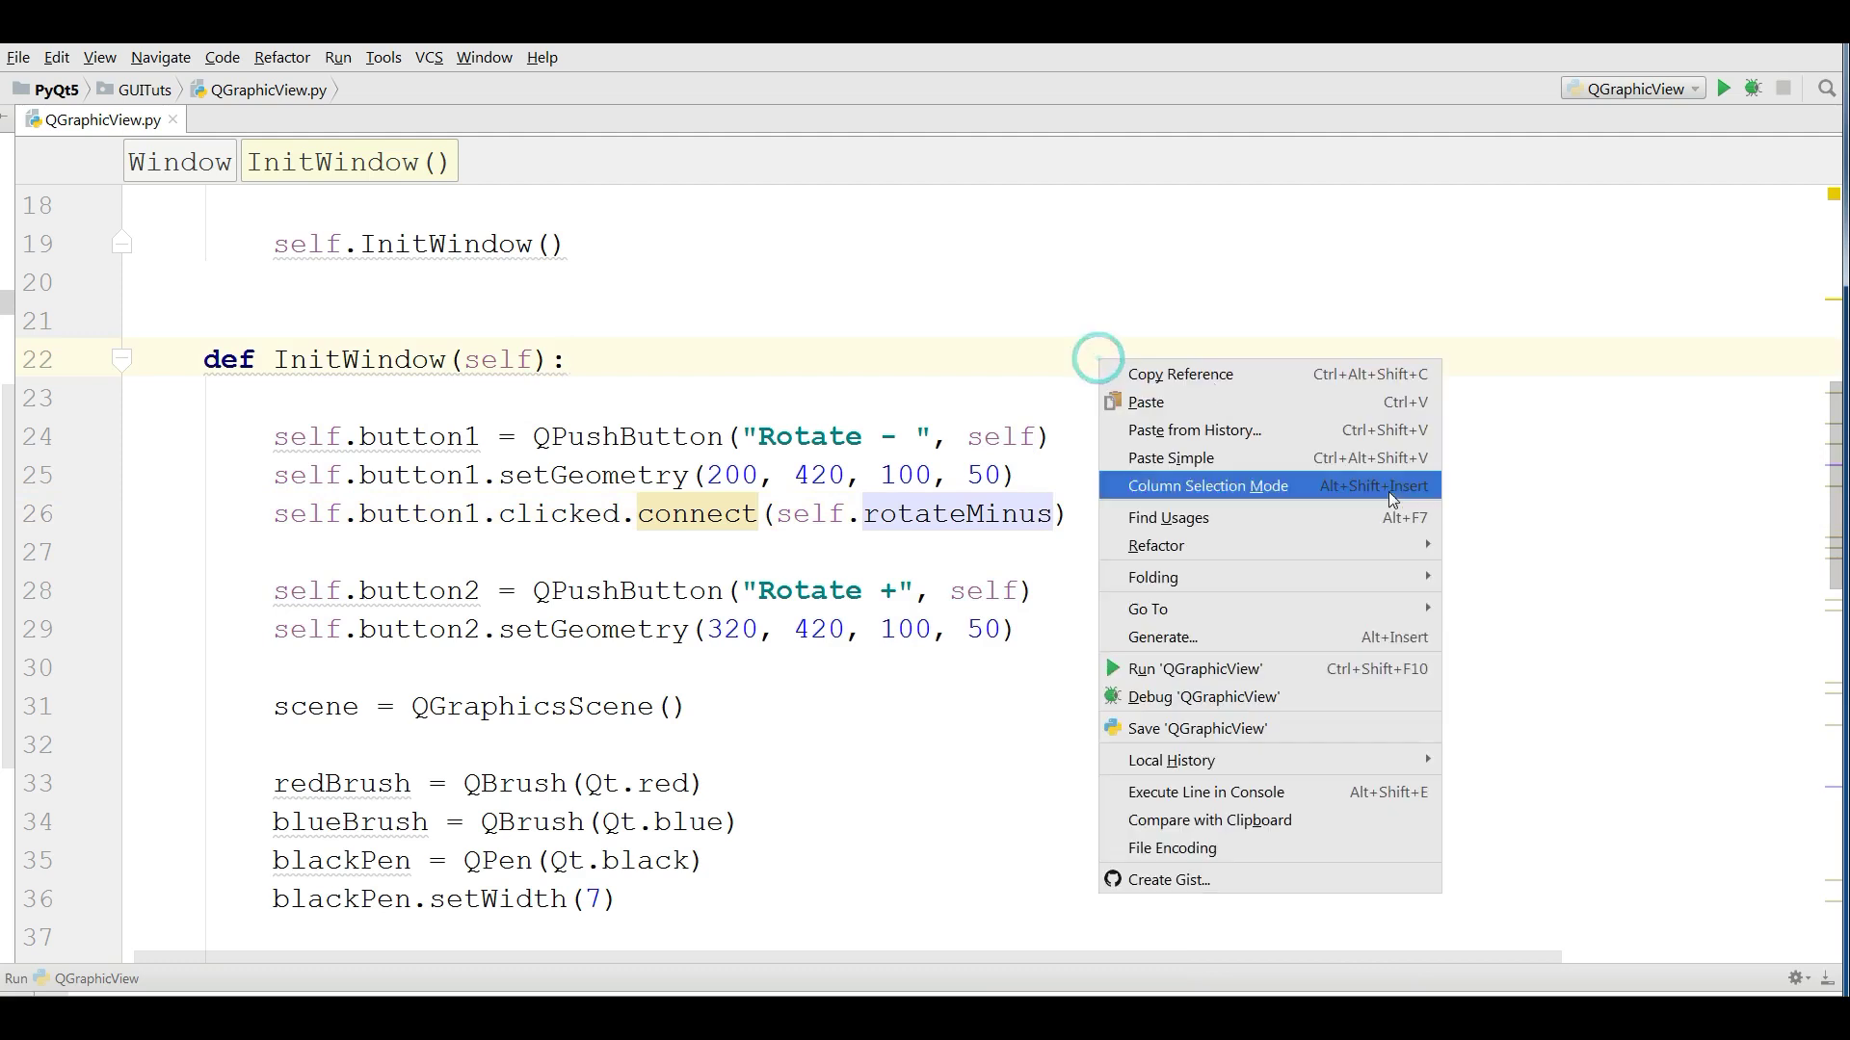
left_click(1255, 665)
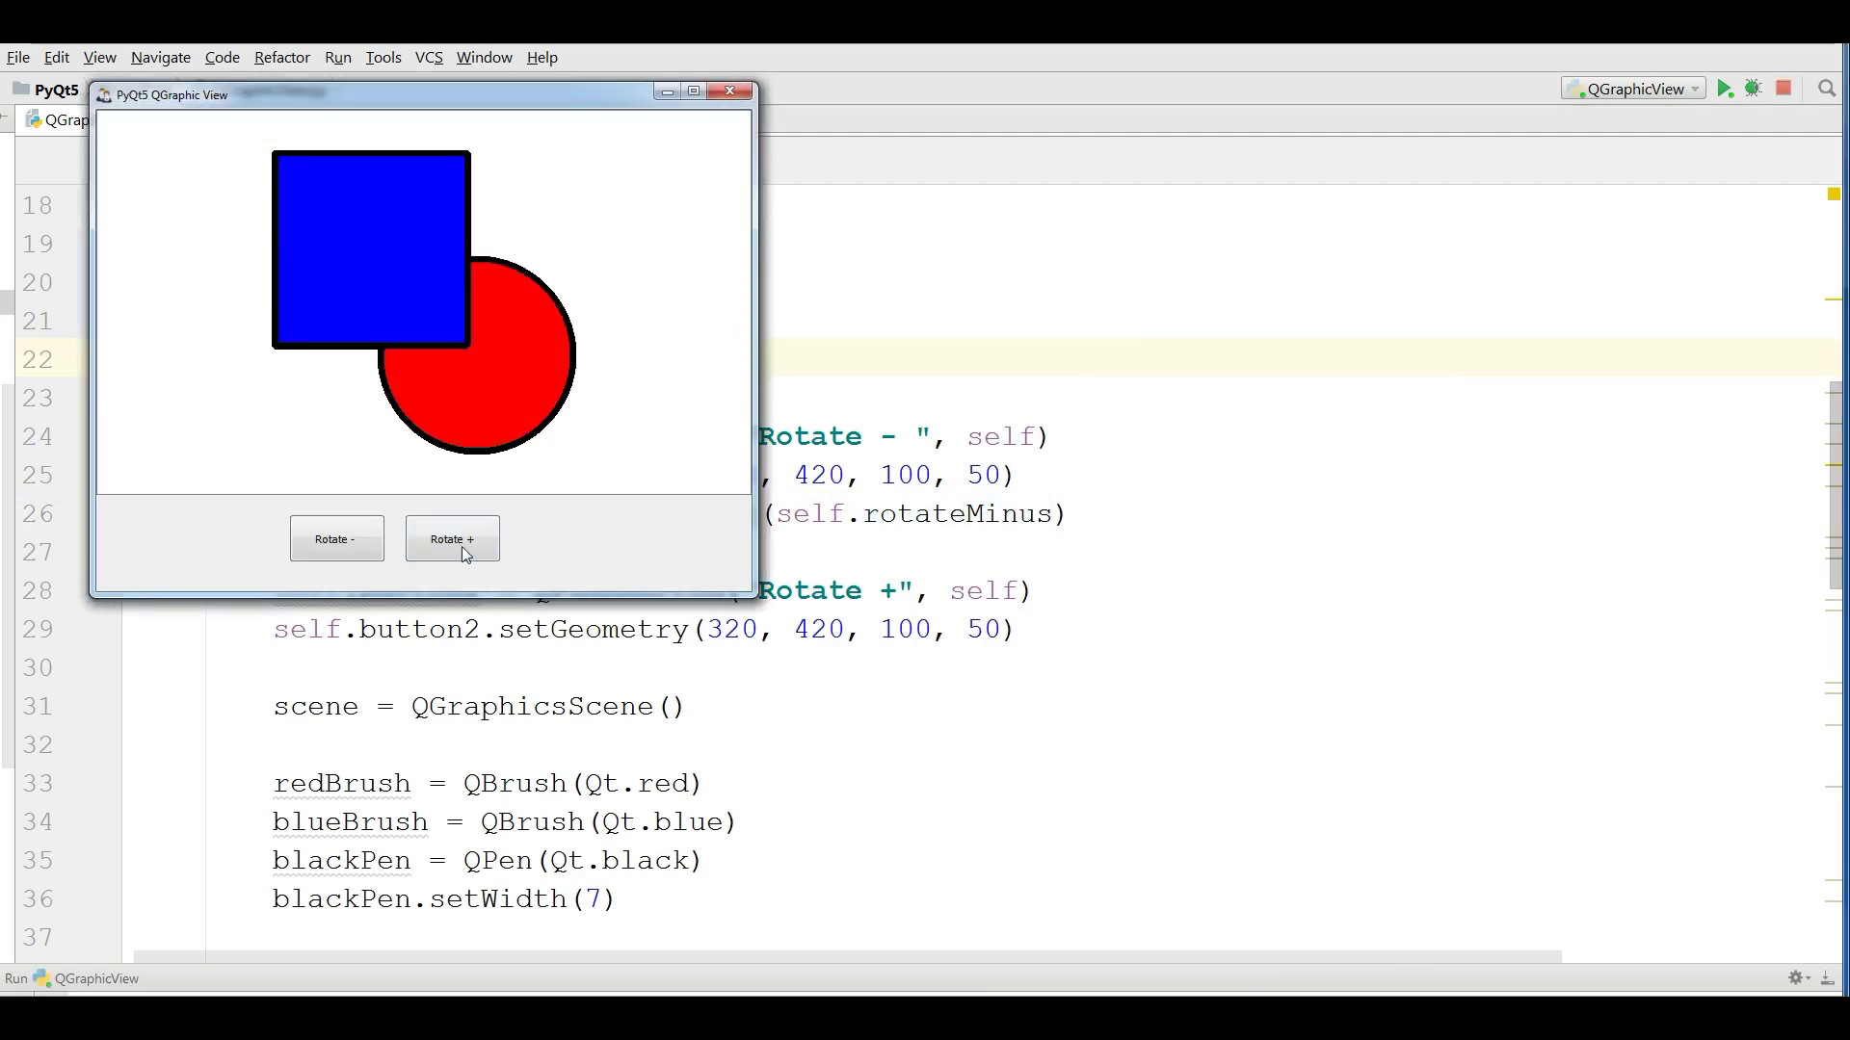
left_click(350, 549)
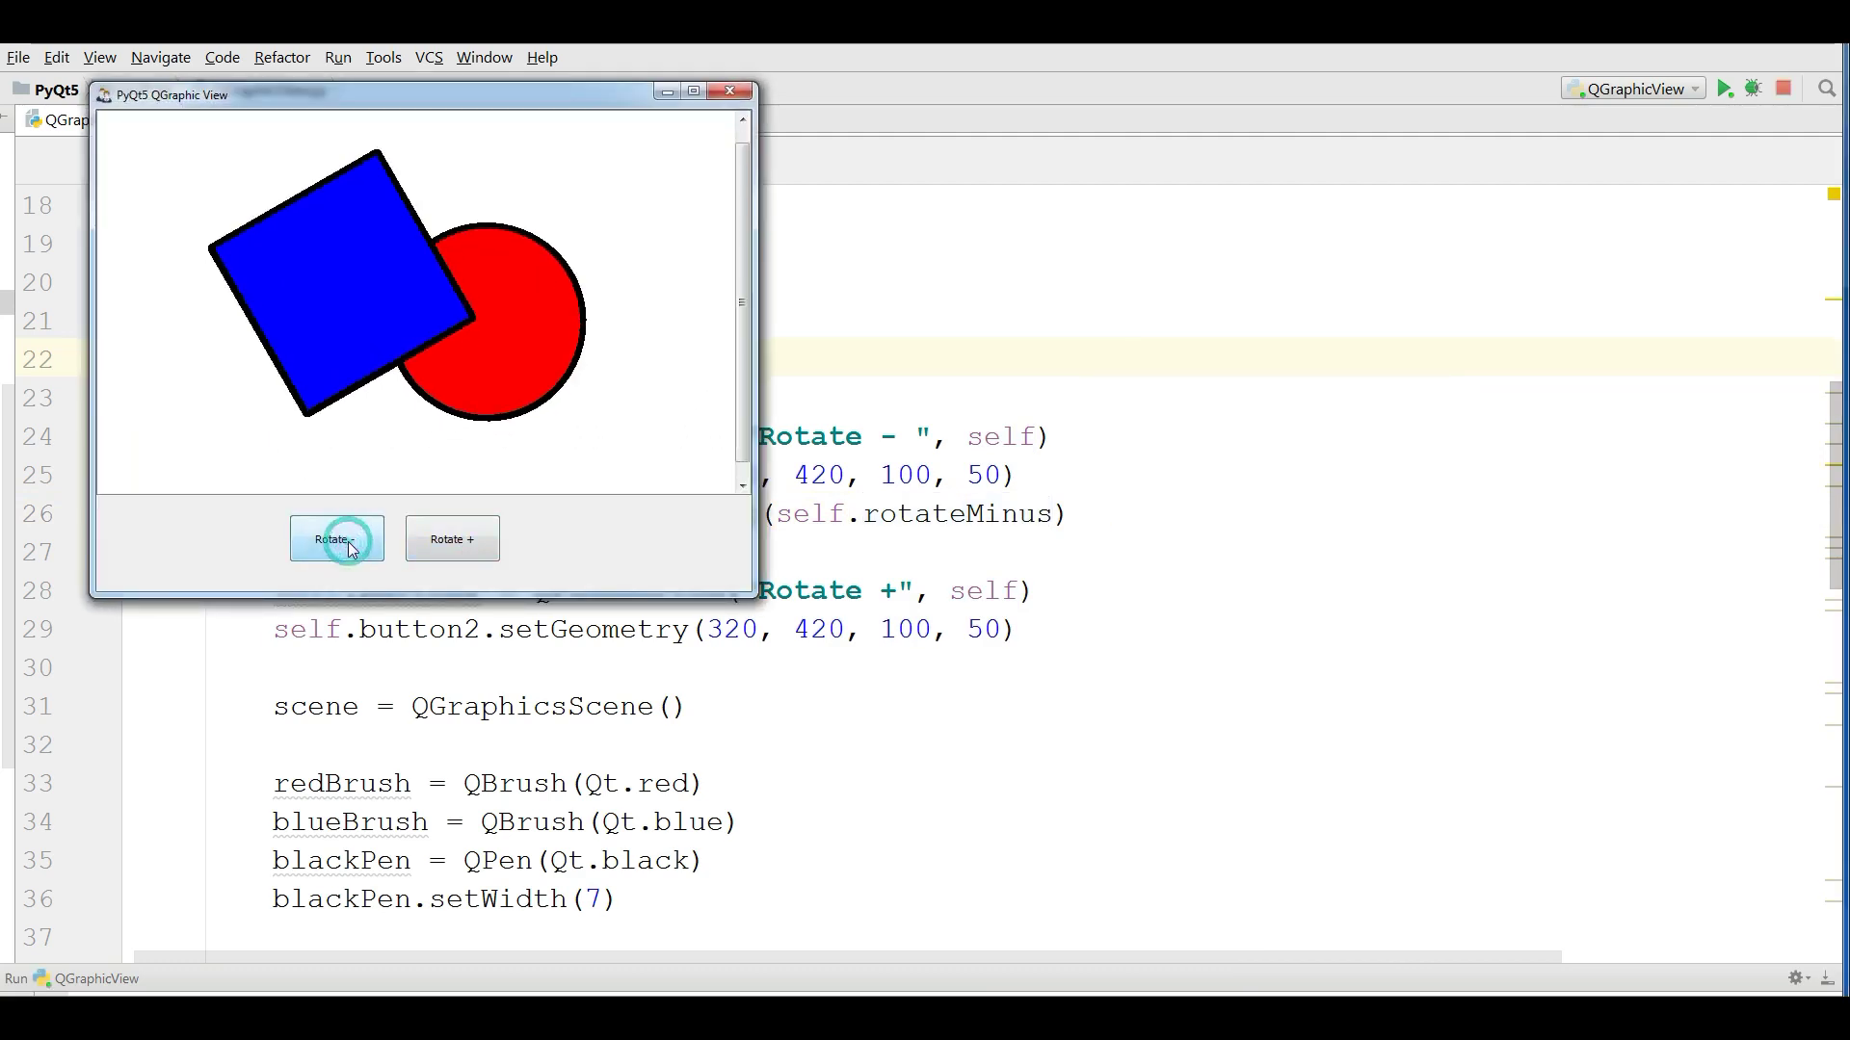
left_click(350, 549)
left_click(349, 549)
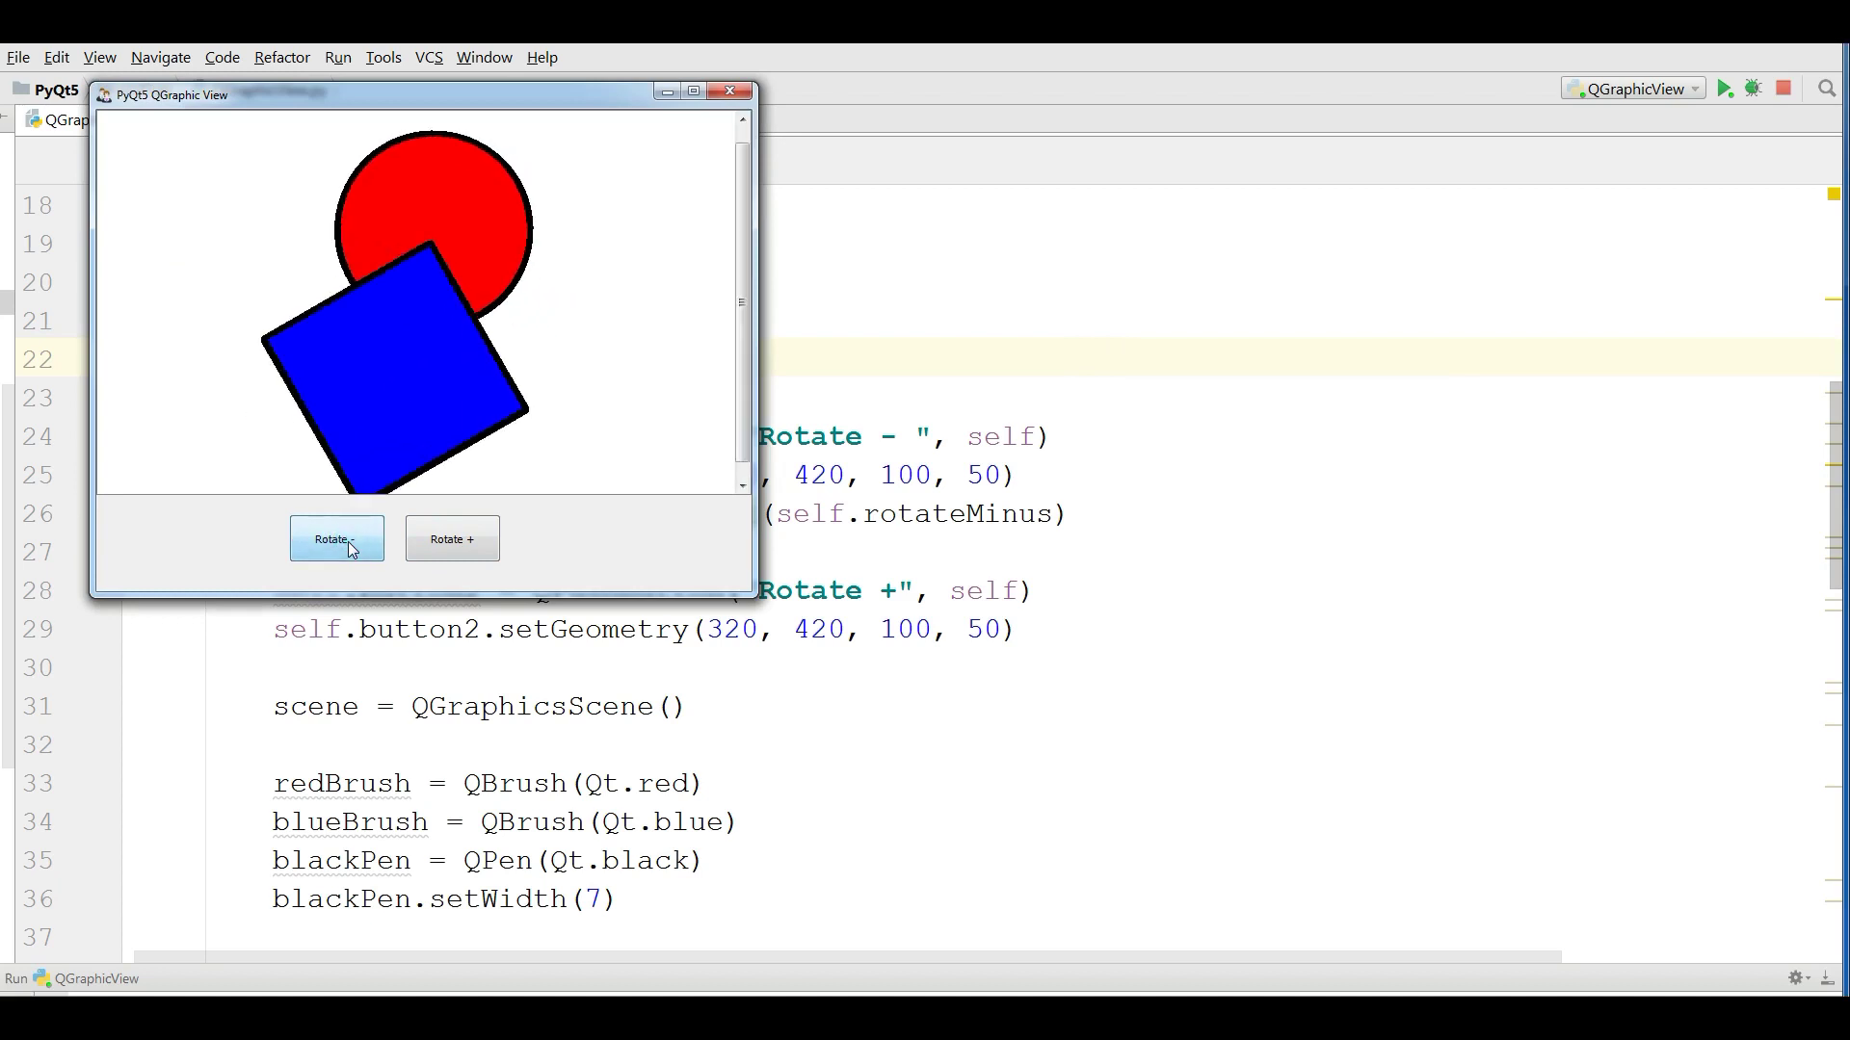
left_click(350, 549)
left_click(351, 549)
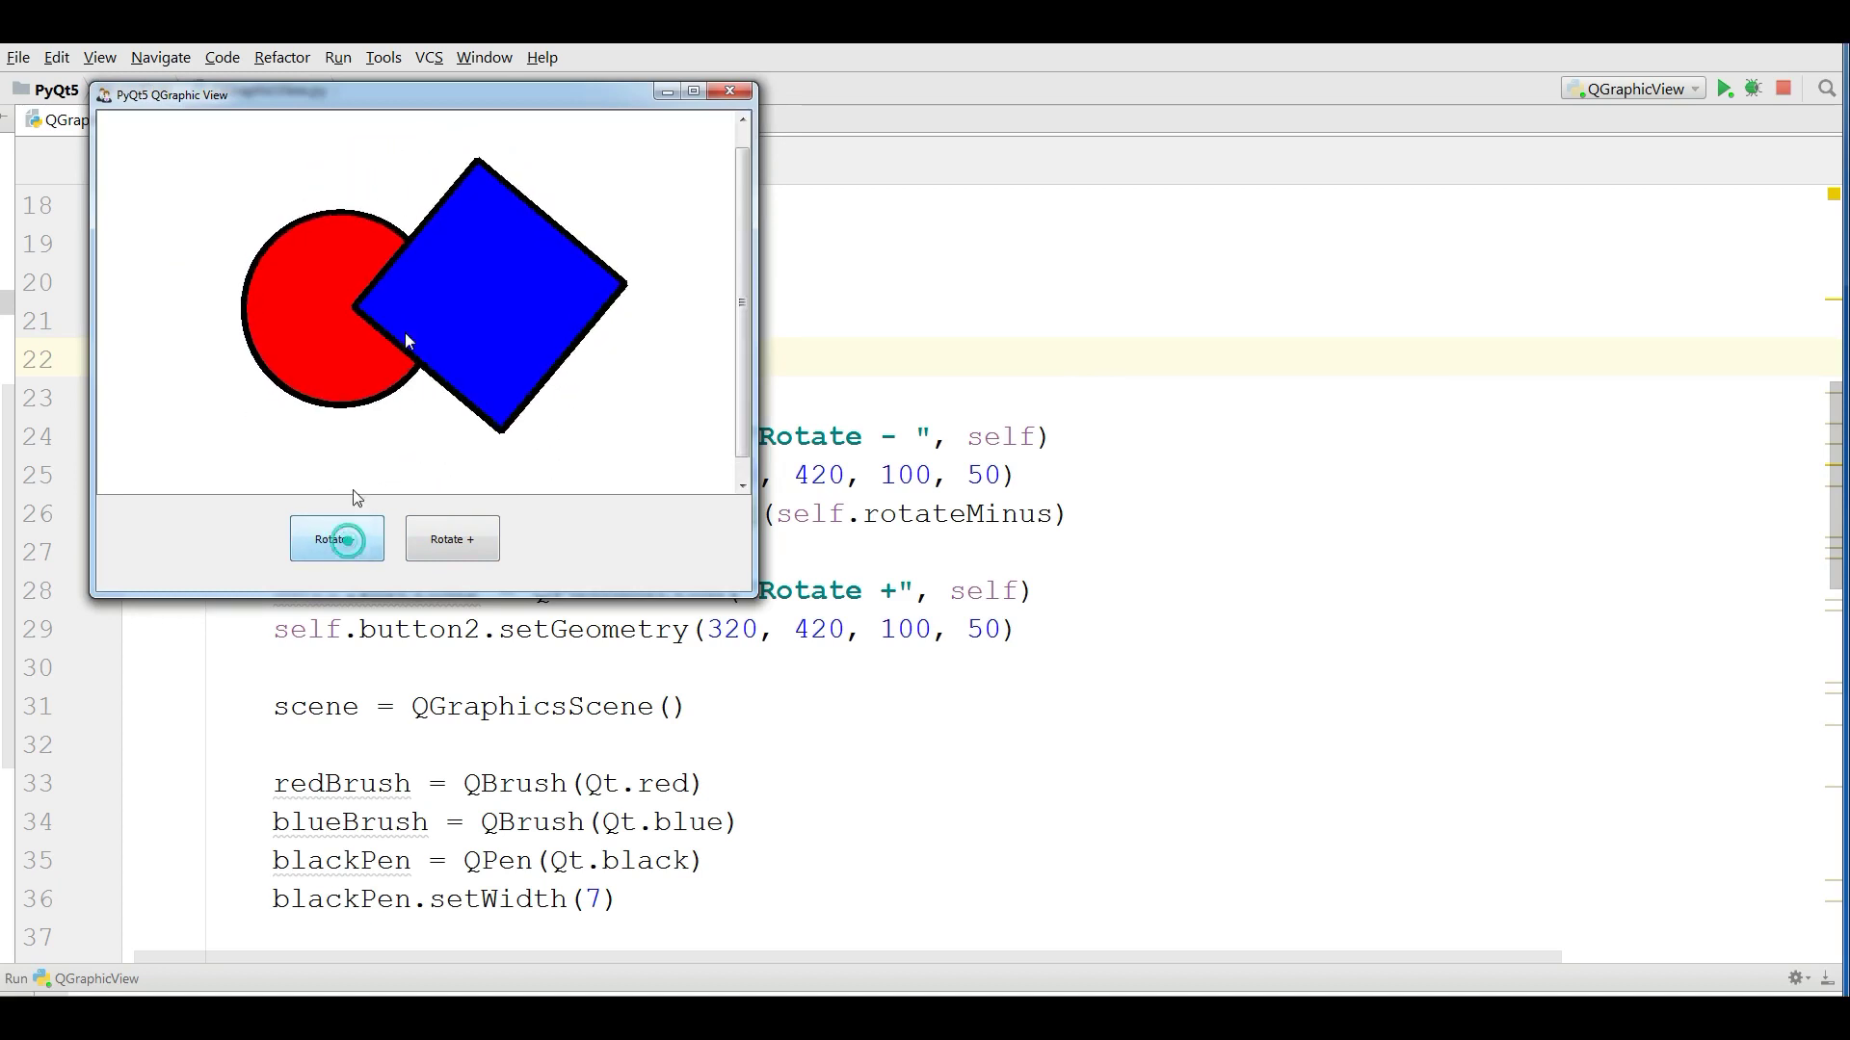
mouse_move(323, 328)
left_mouse_down()
mouse_move(317, 393)
mouse_move(391, 332)
left_mouse_up()
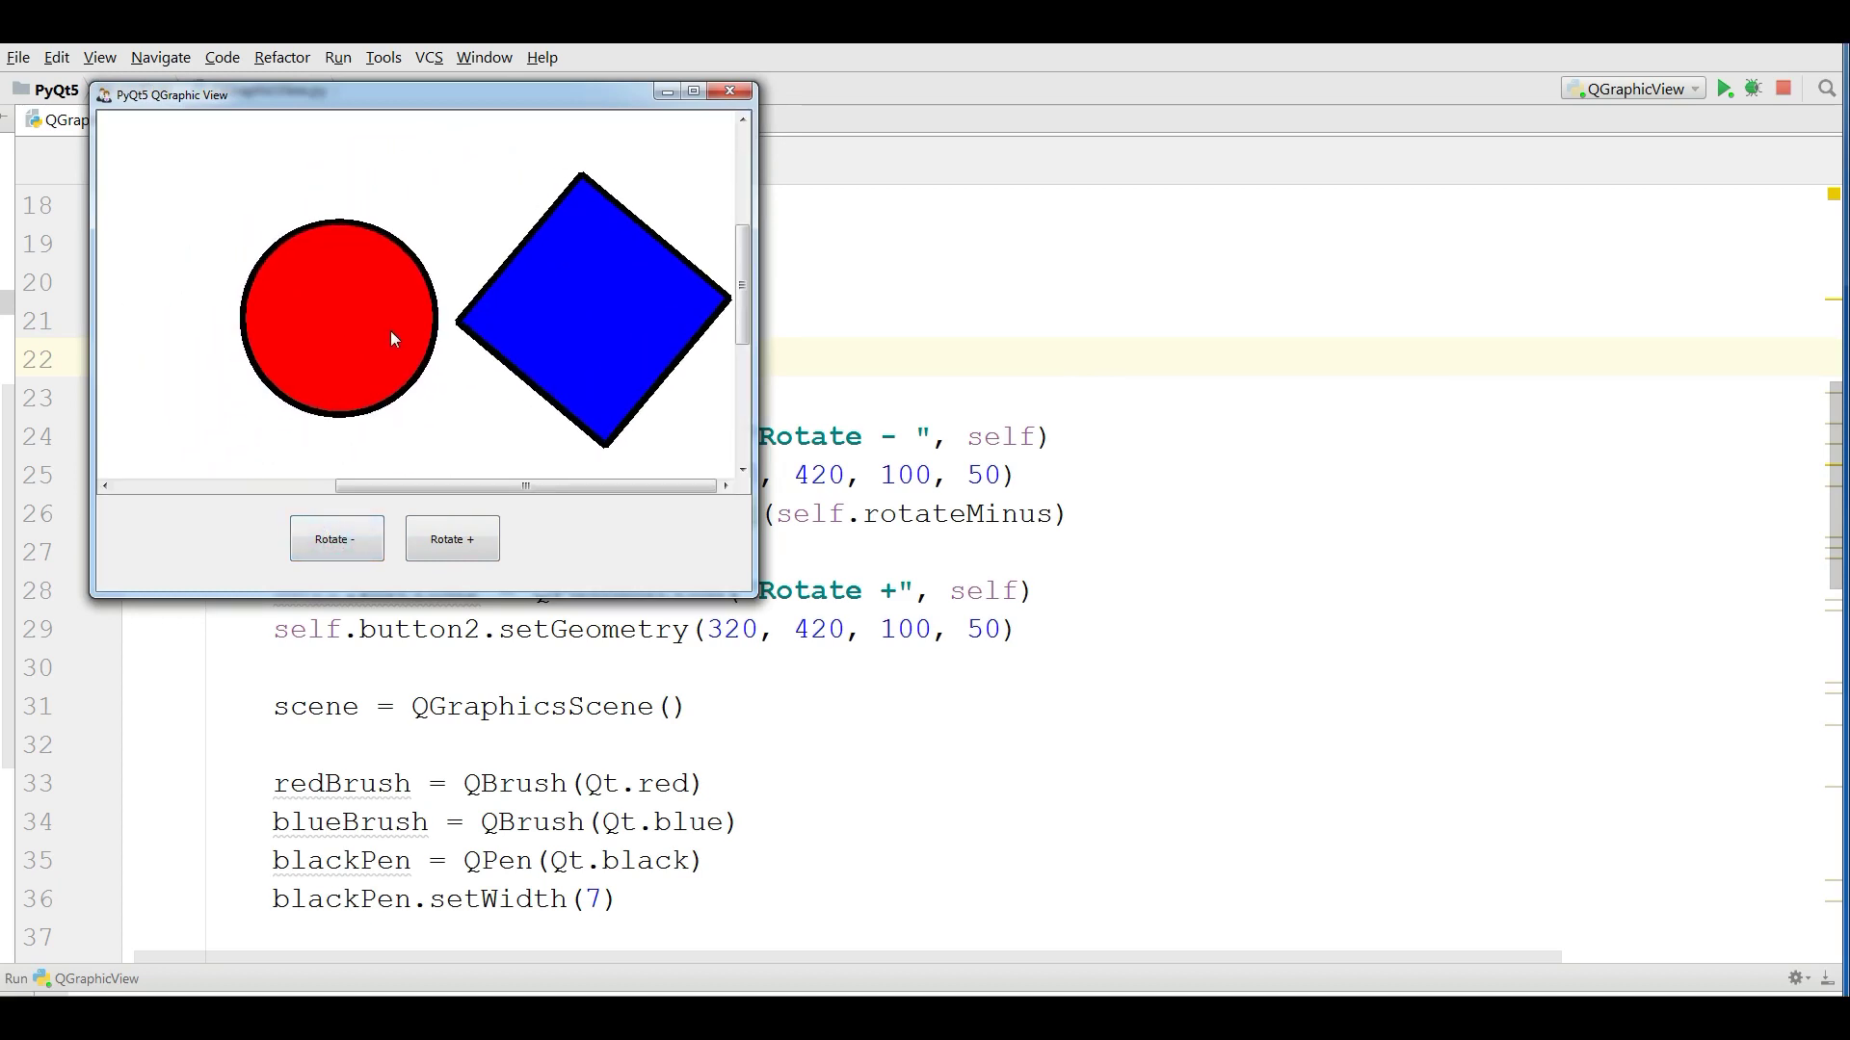
left_click(334, 550)
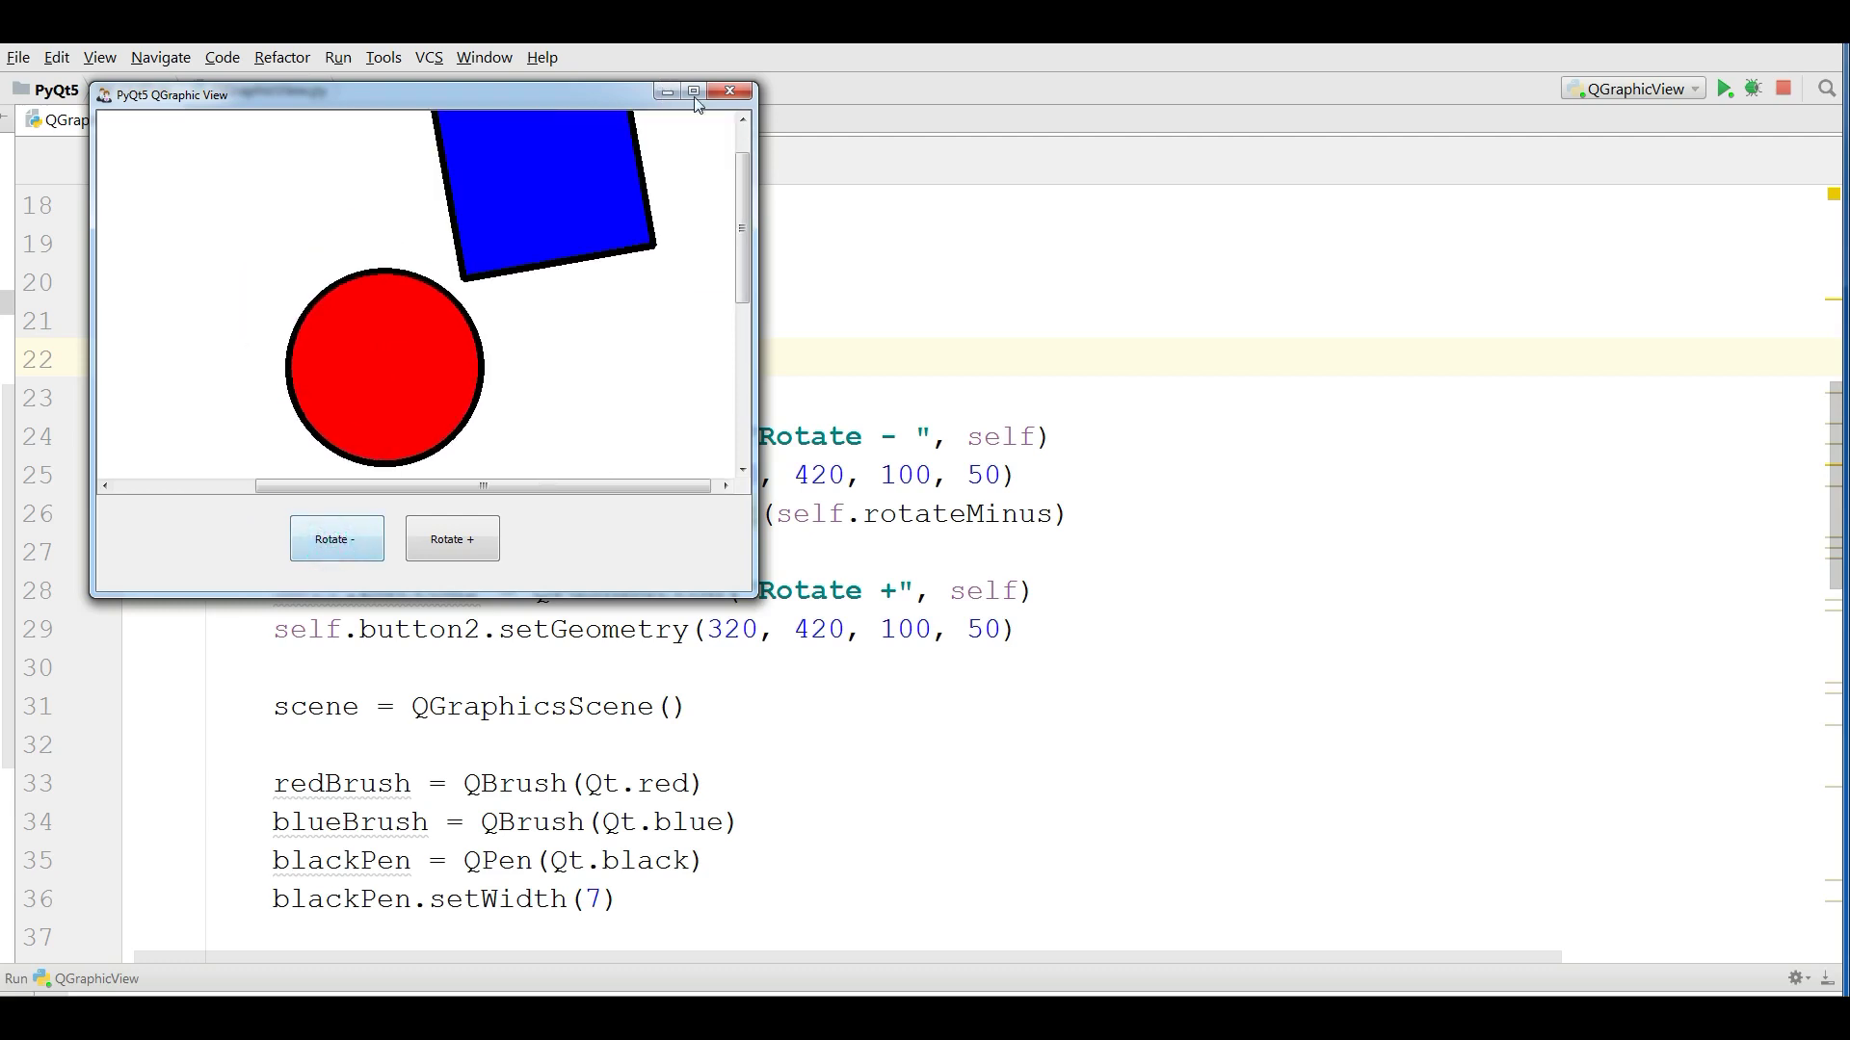
left_click(728, 93)
left_click_drag(1843, 436, 1843, 703)
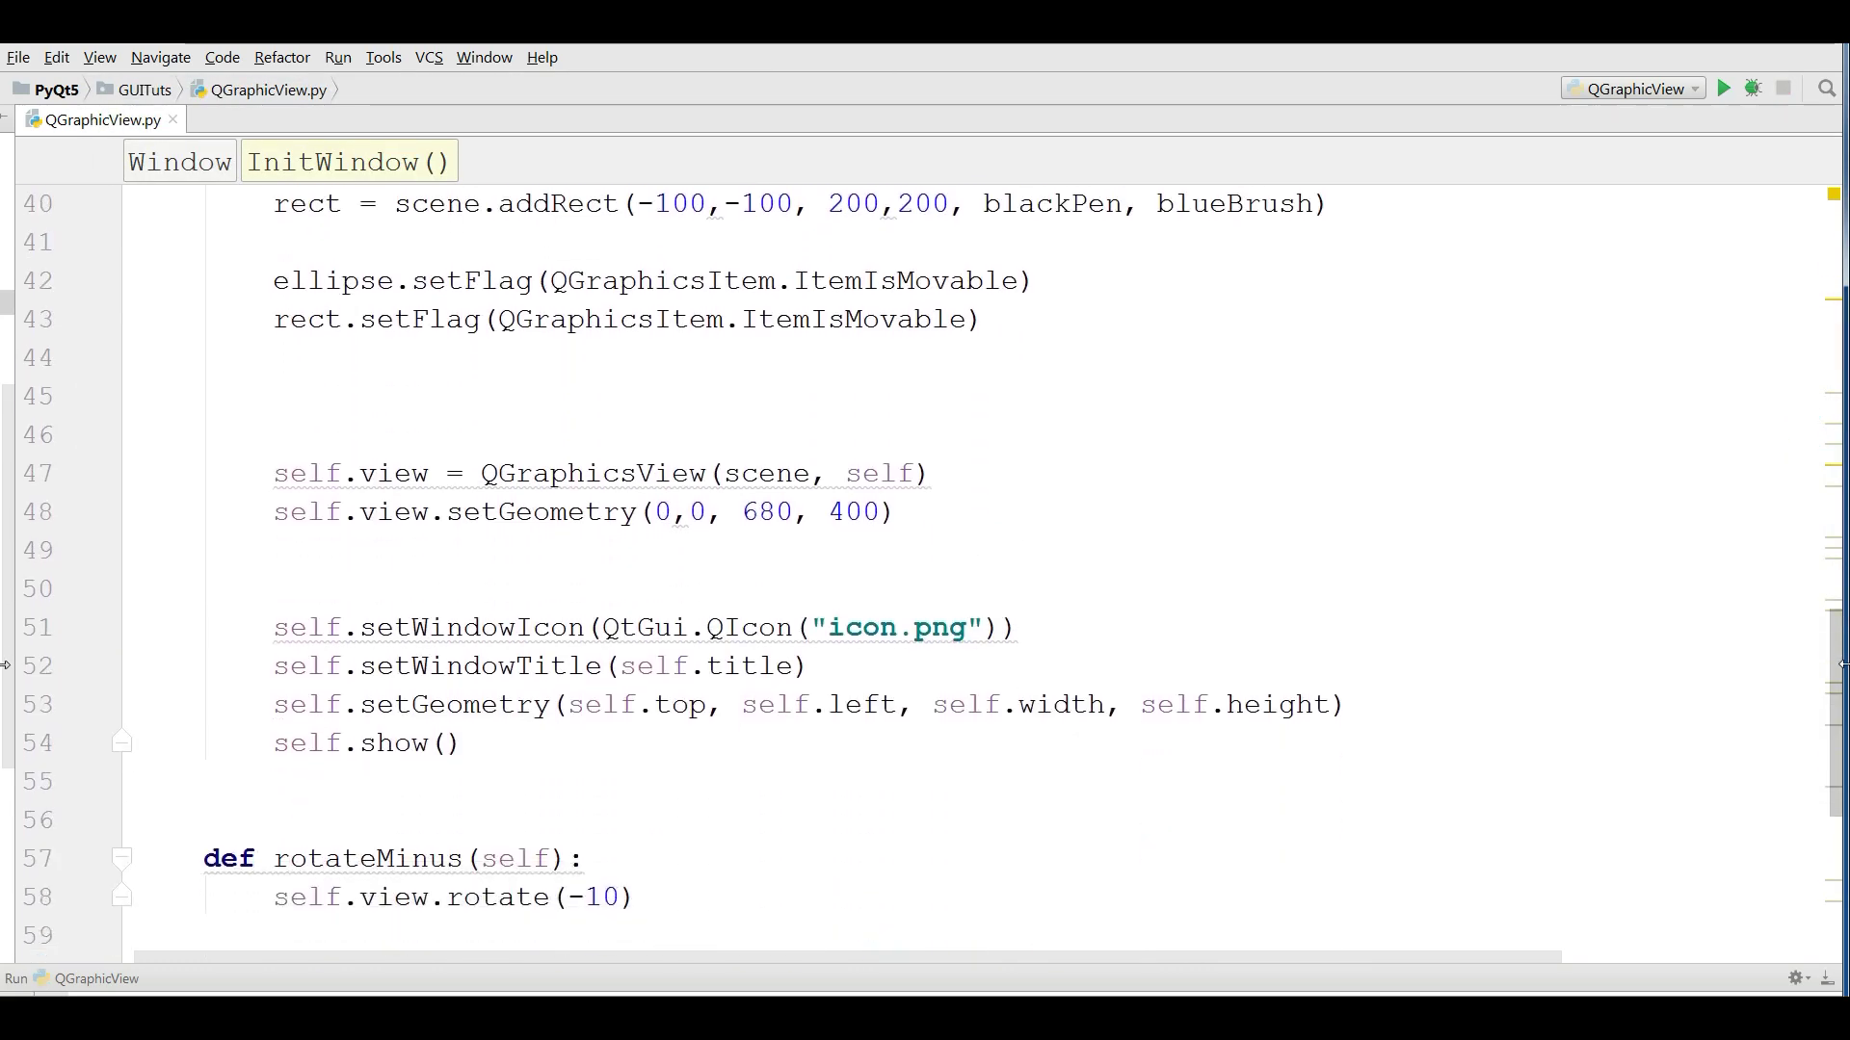
scroll(870, 512, "down", 2)
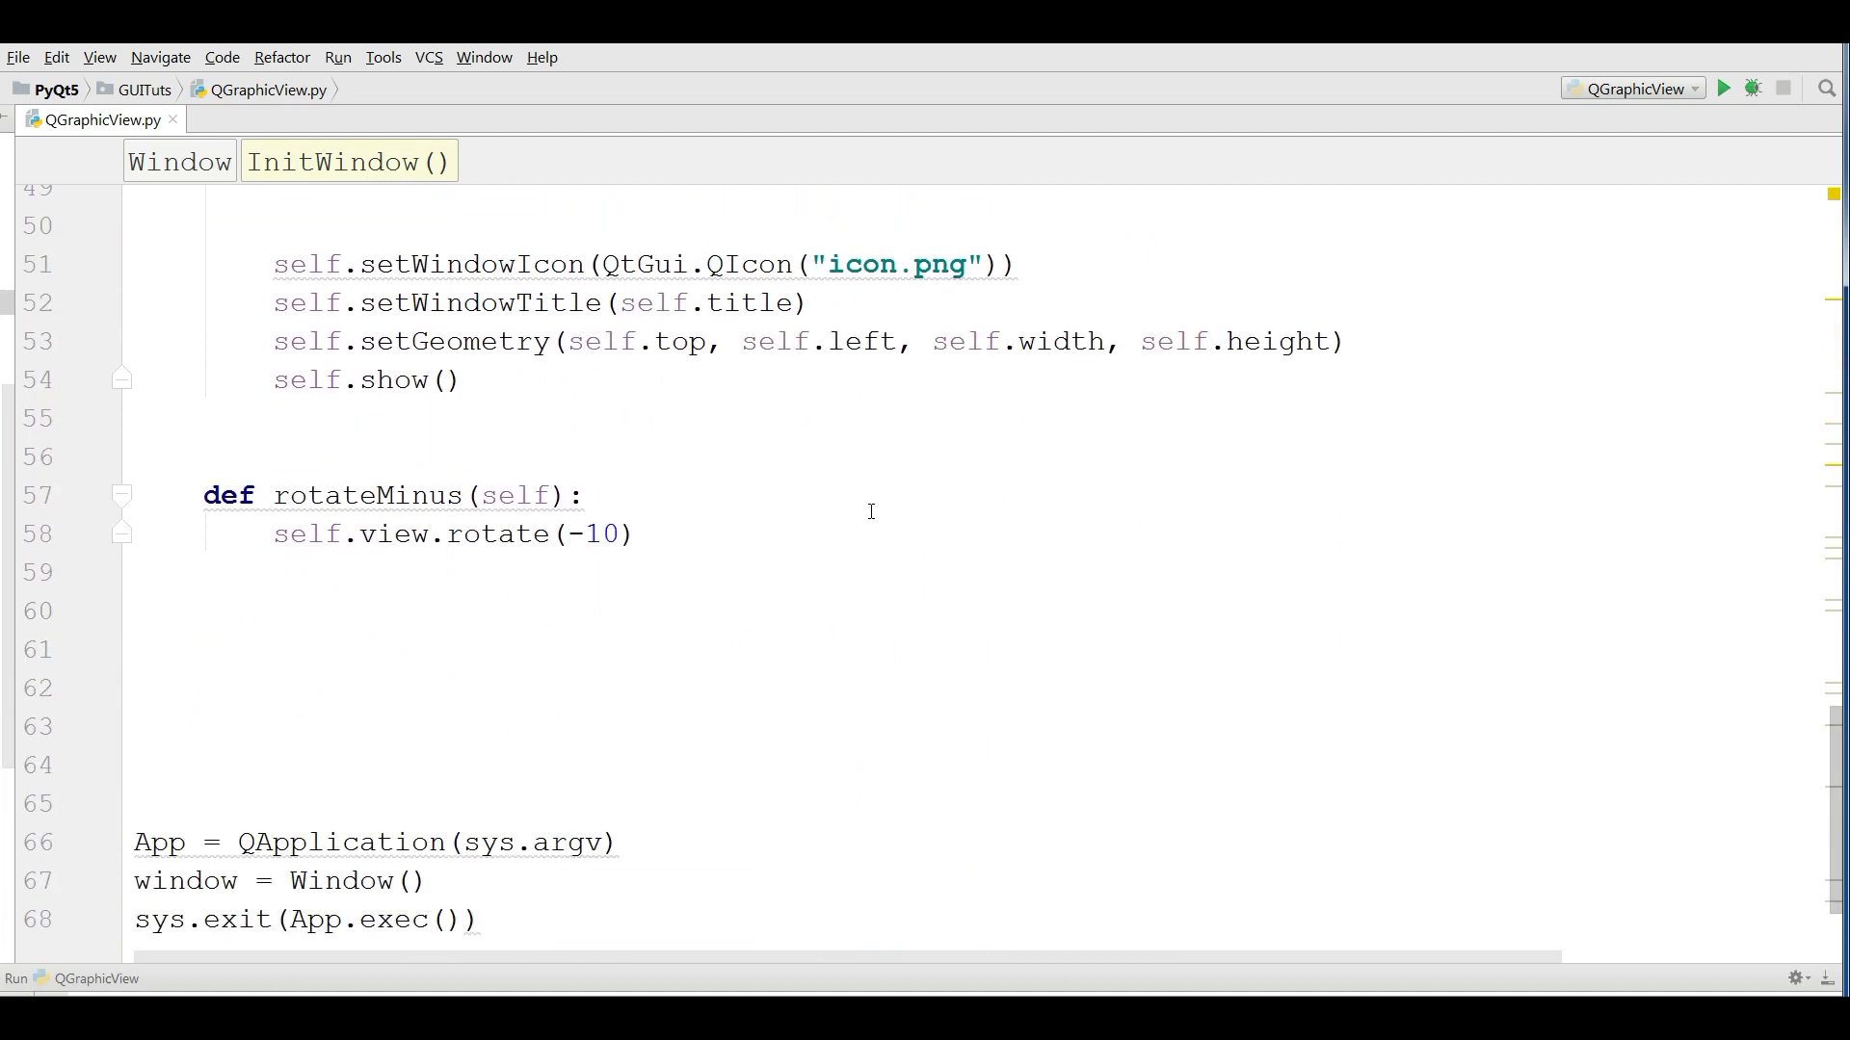
Below rotateMinus, add def rotatePlus(self): with the body self.view.rotate(10).
left_click(694, 536)
key("Return")
key("Return")
key("Return")
key("Return")
key("BackSpace")
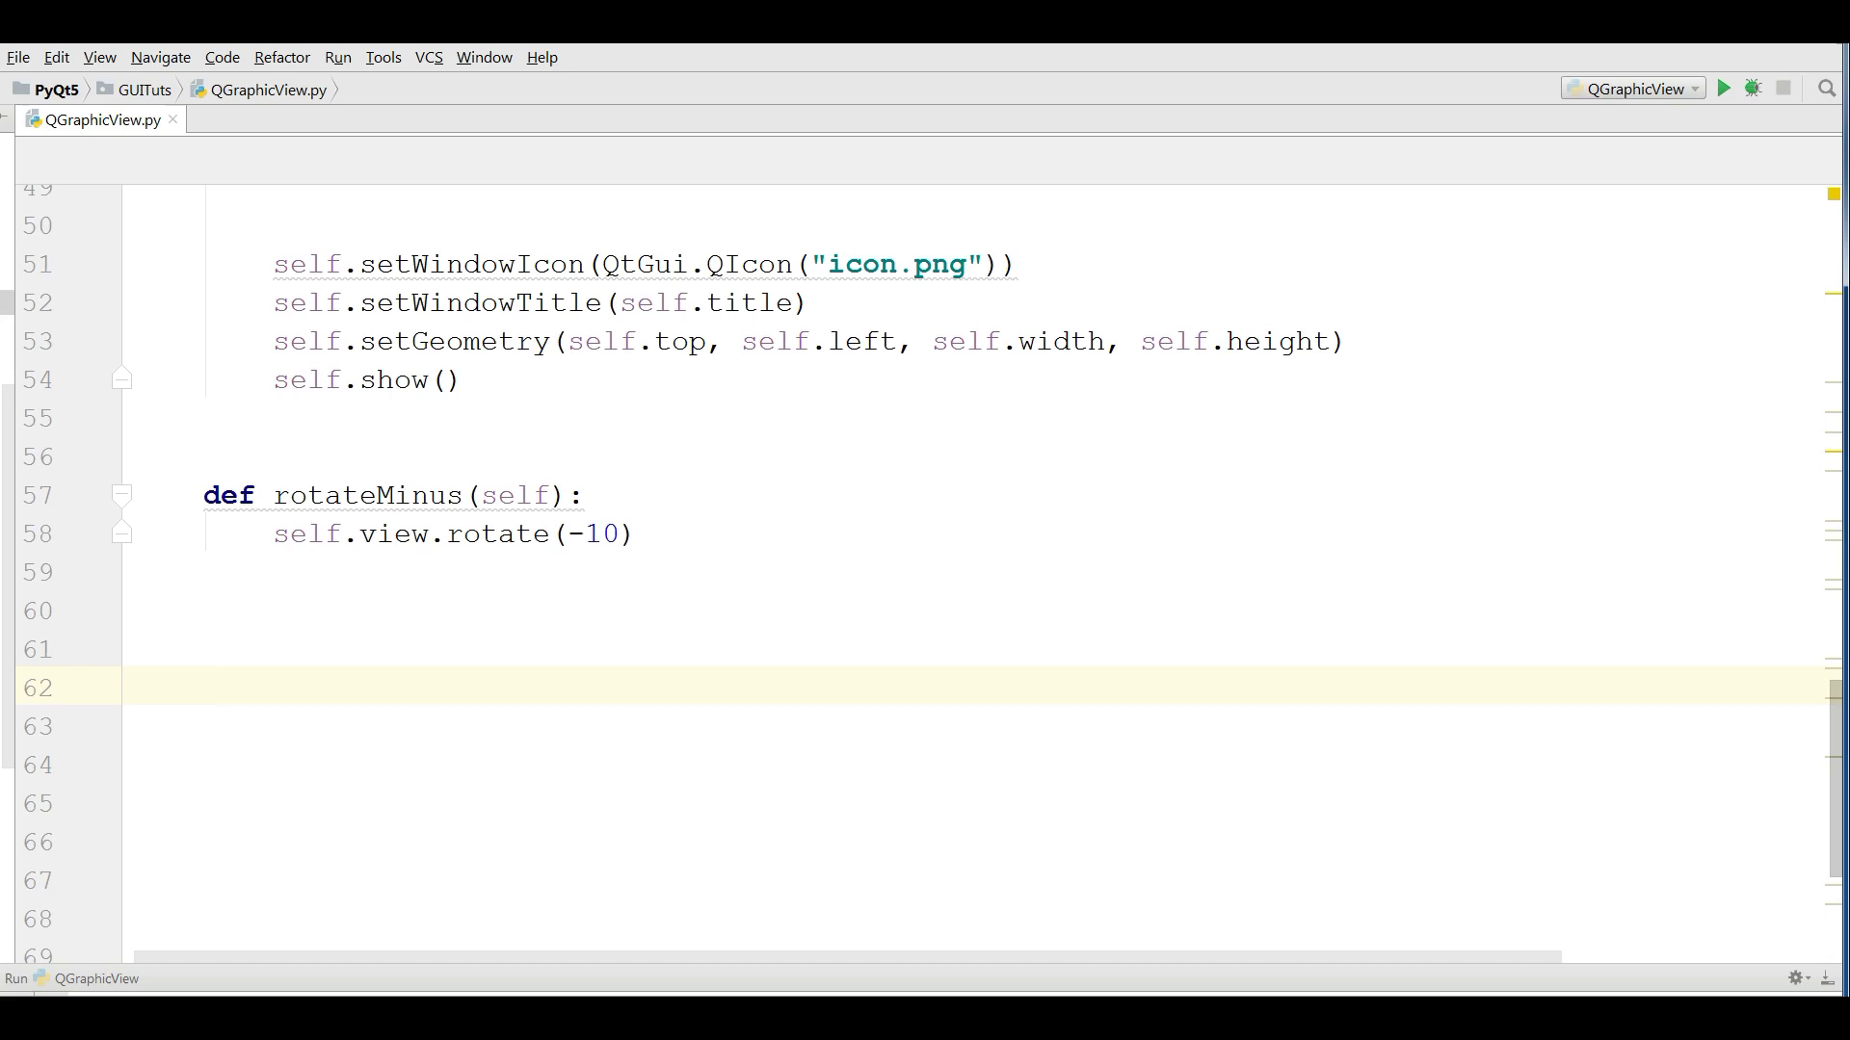
type("def rot")
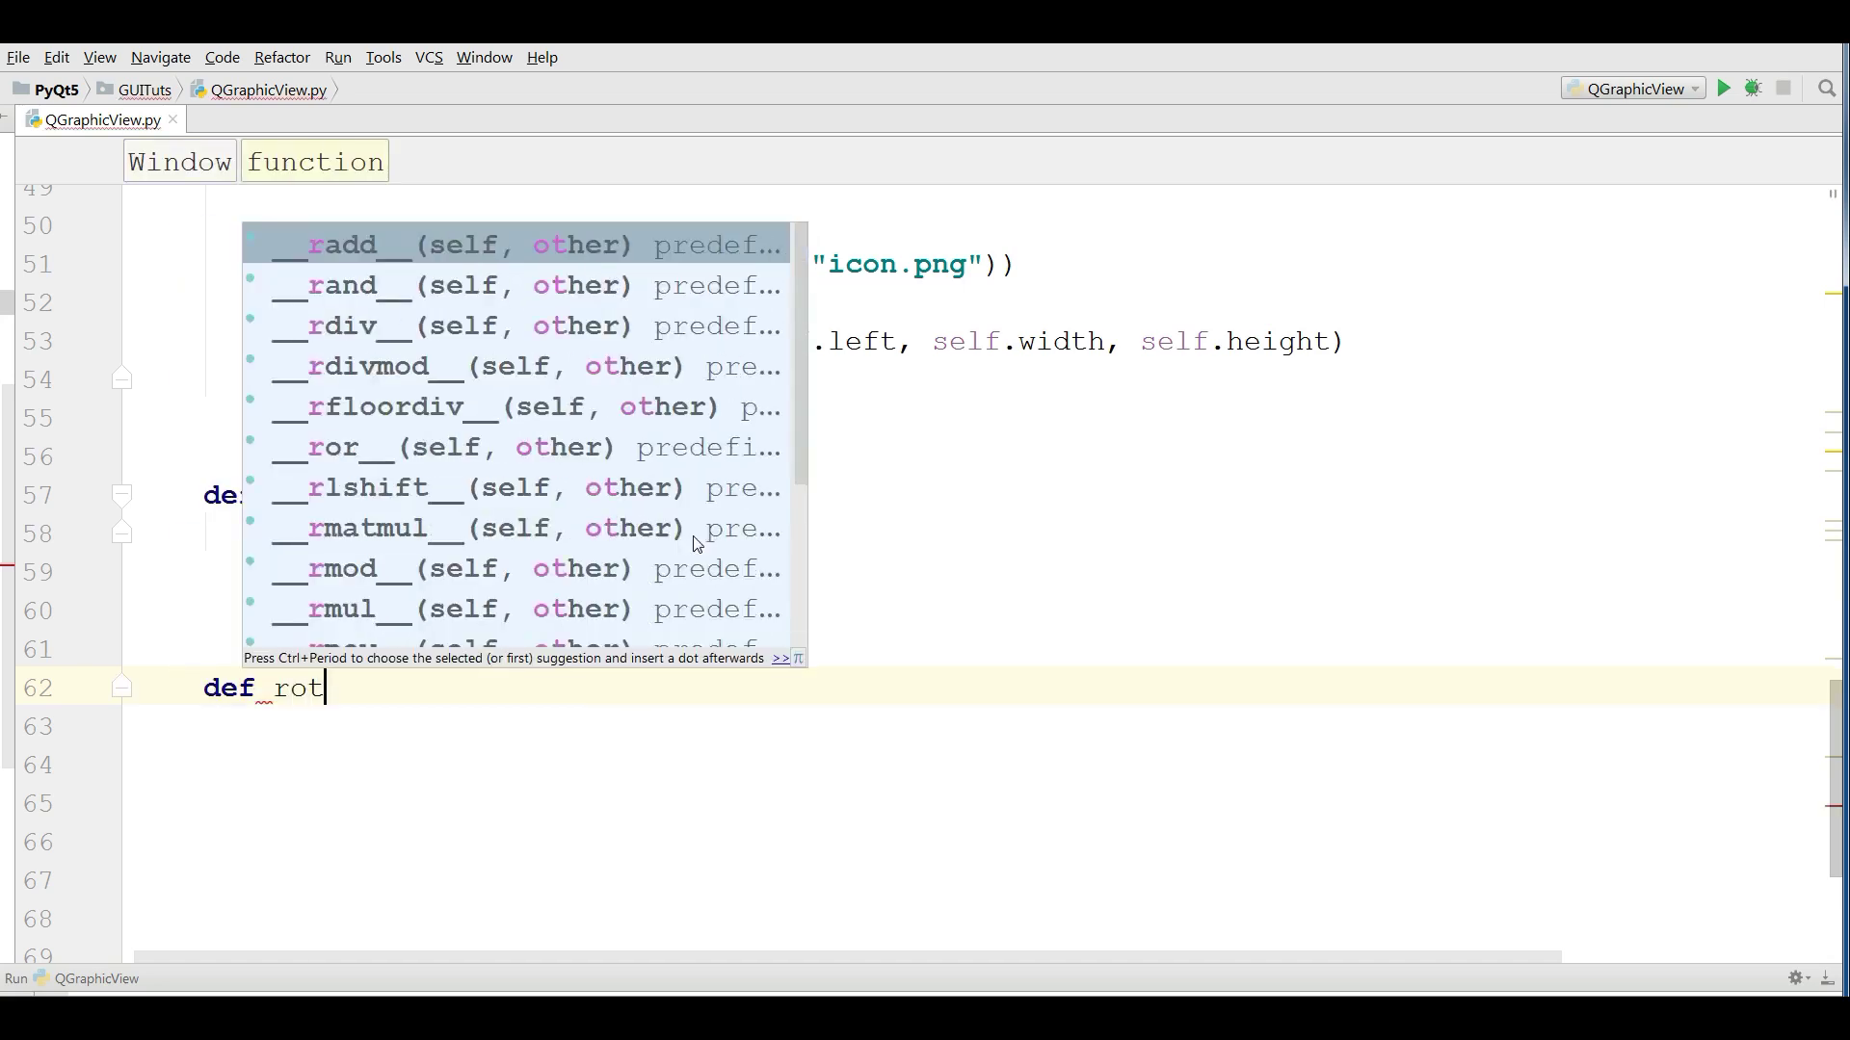
type("ate")
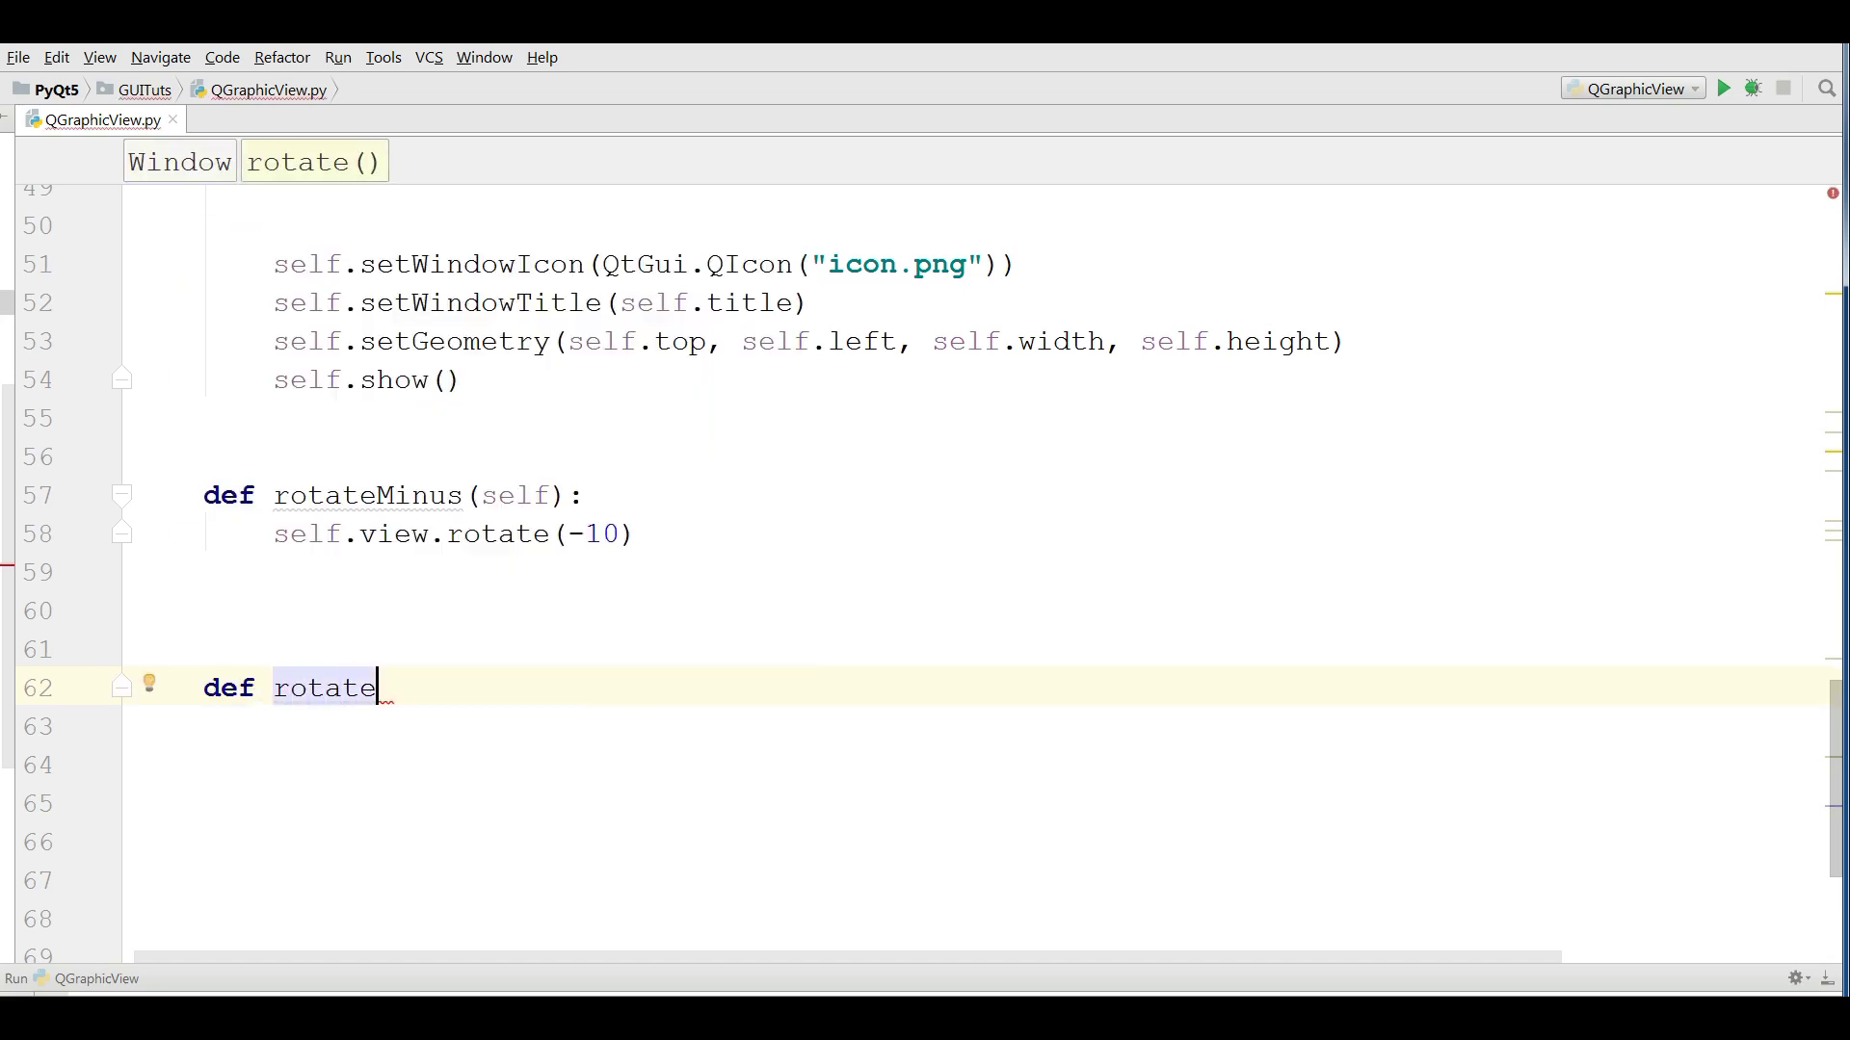
type("Plus(self):")
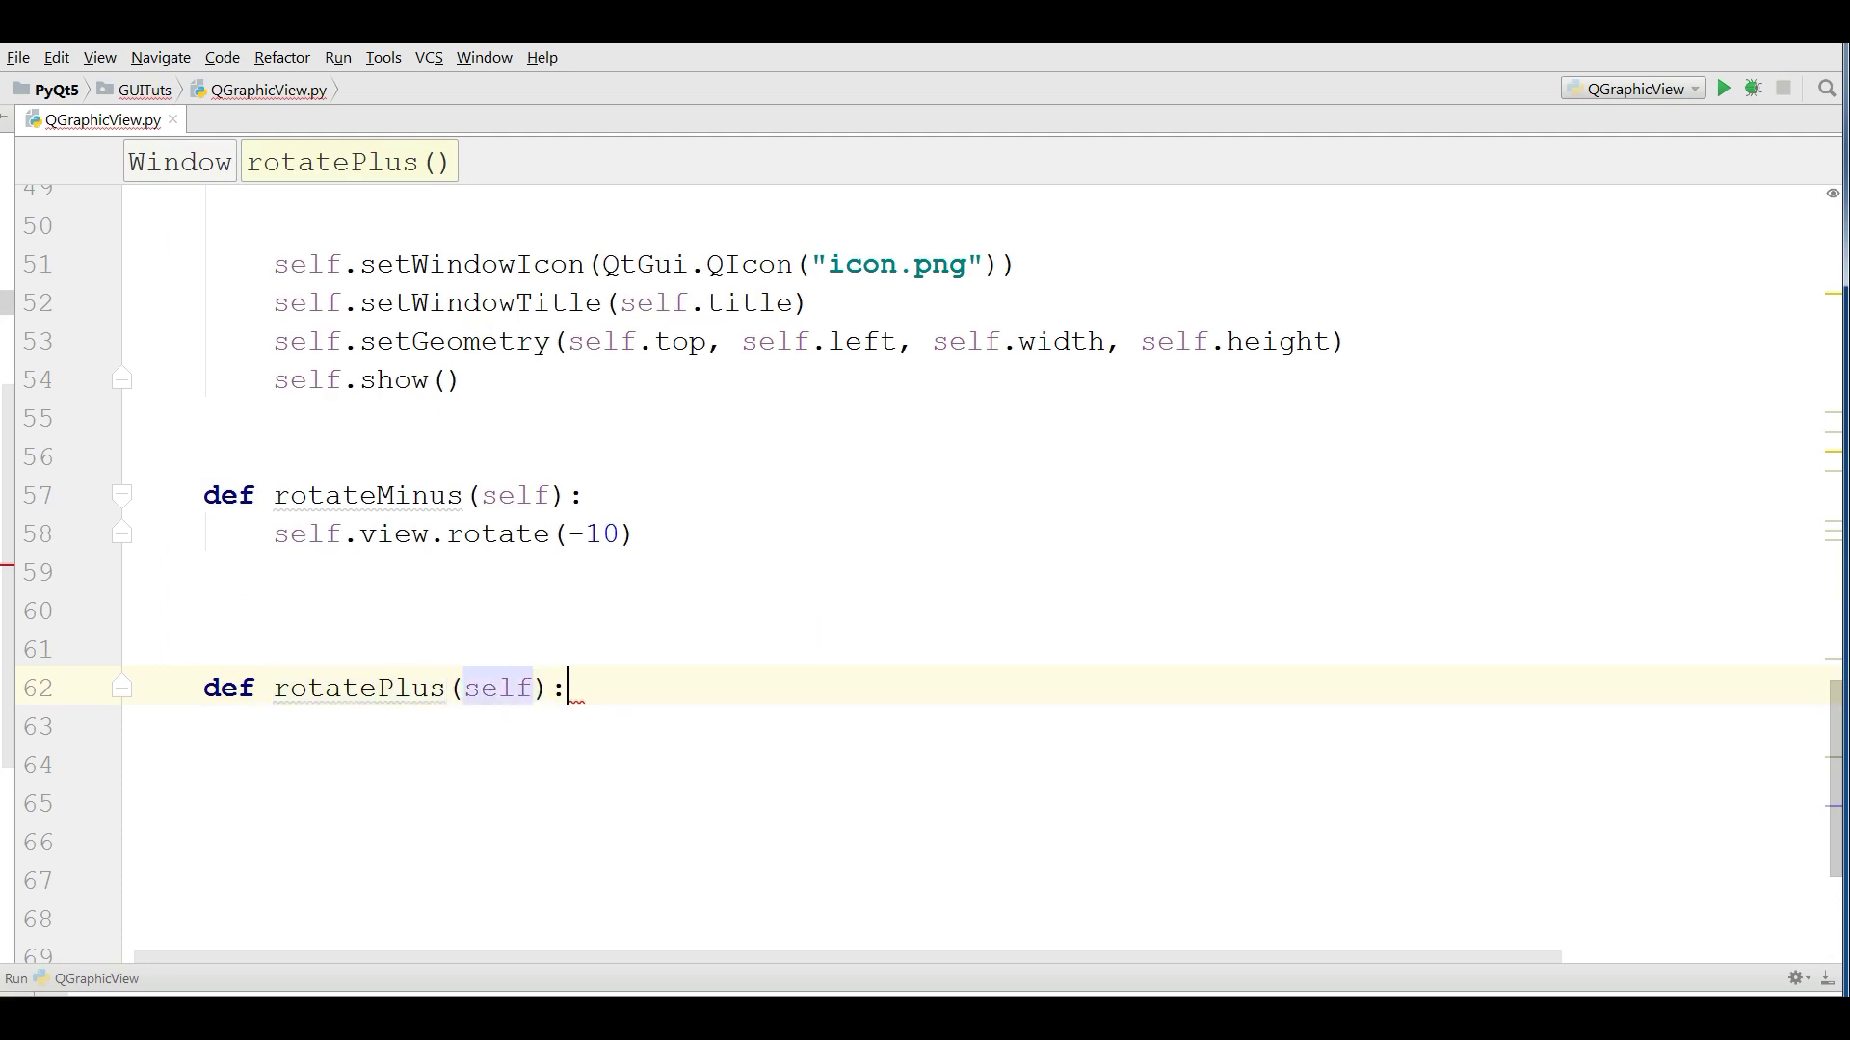
key("Return")
type("self")
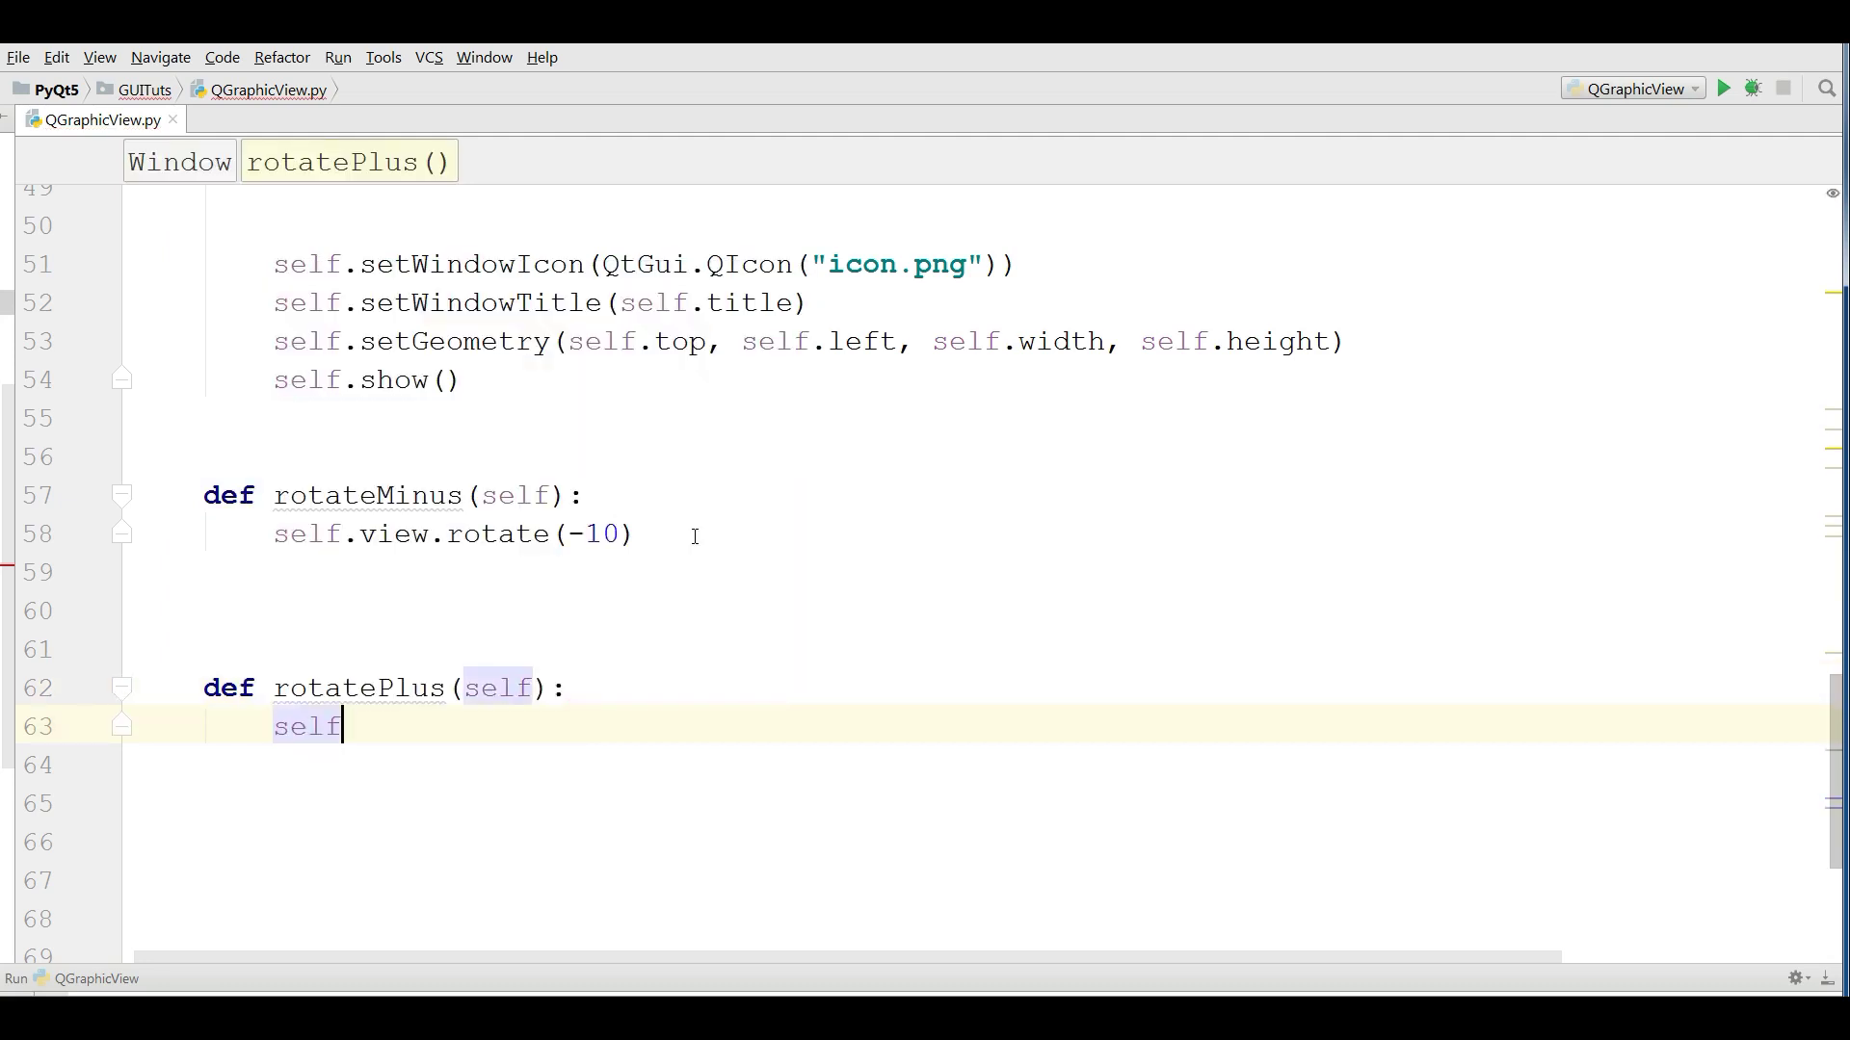
type(".view.")
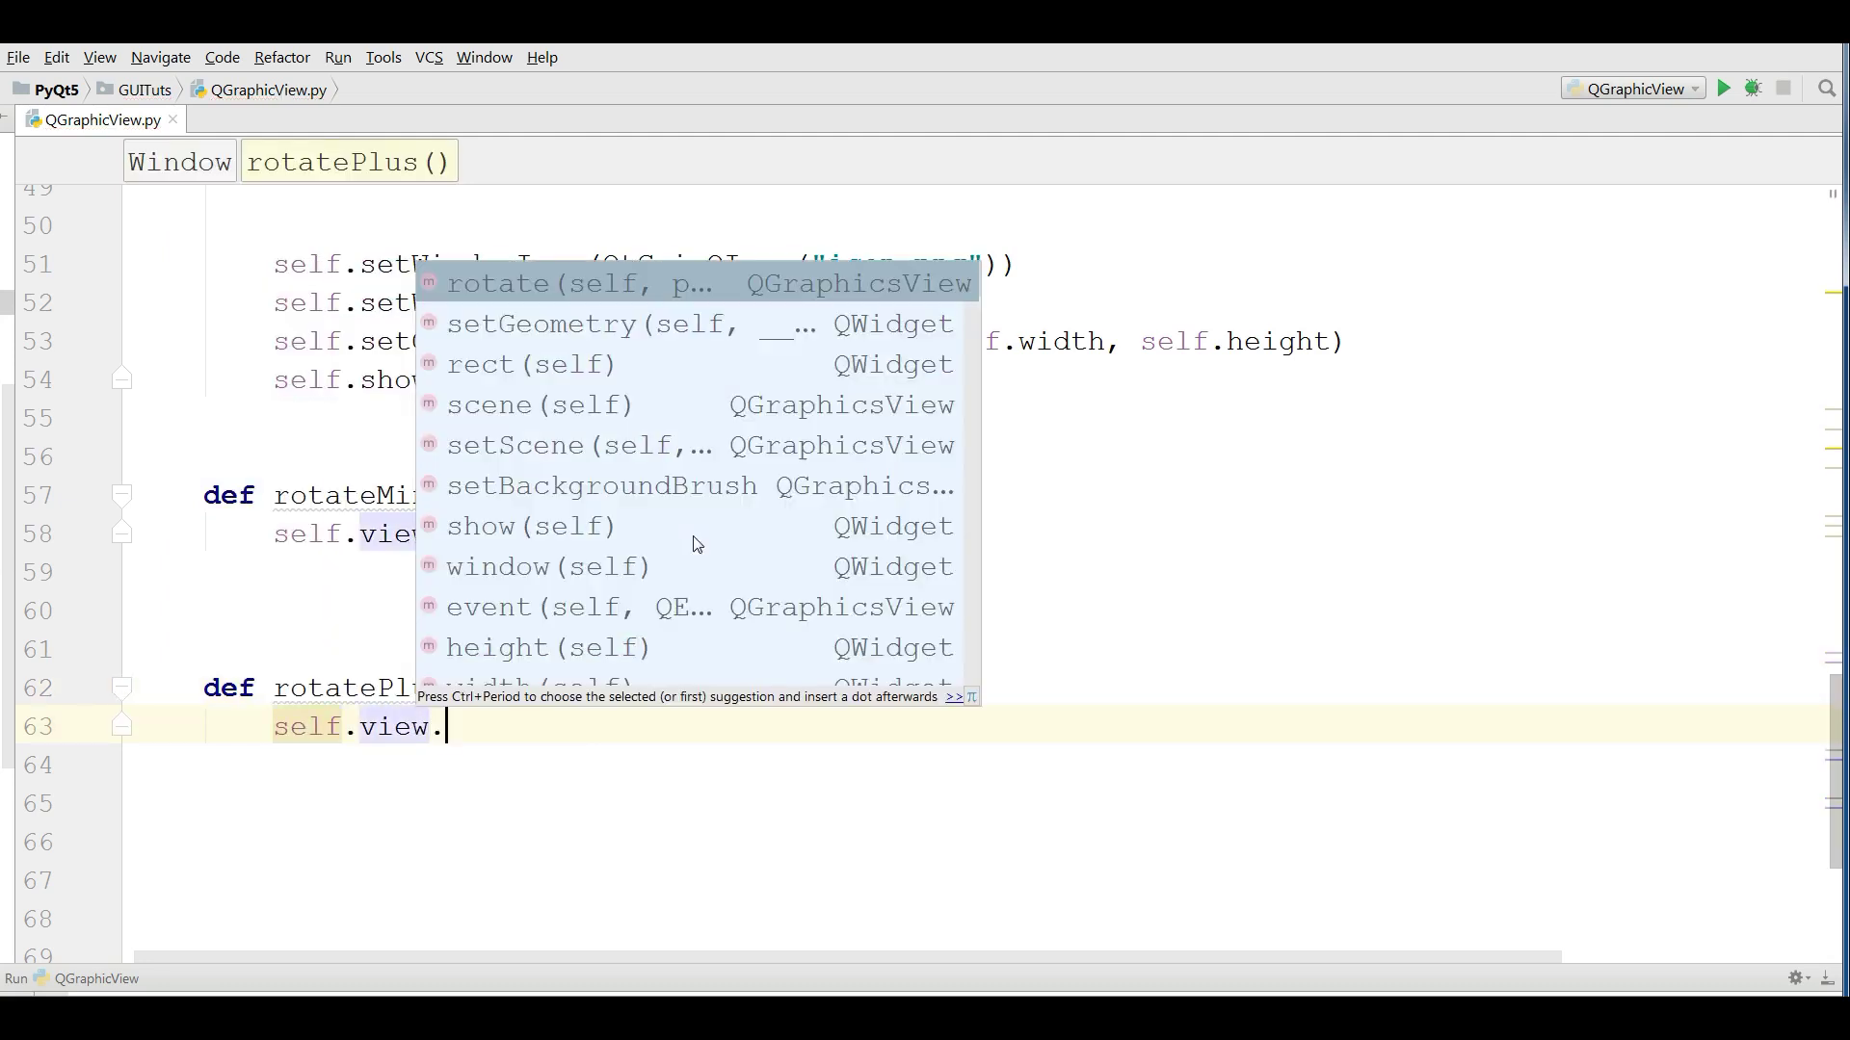
type("ro")
key("Return")
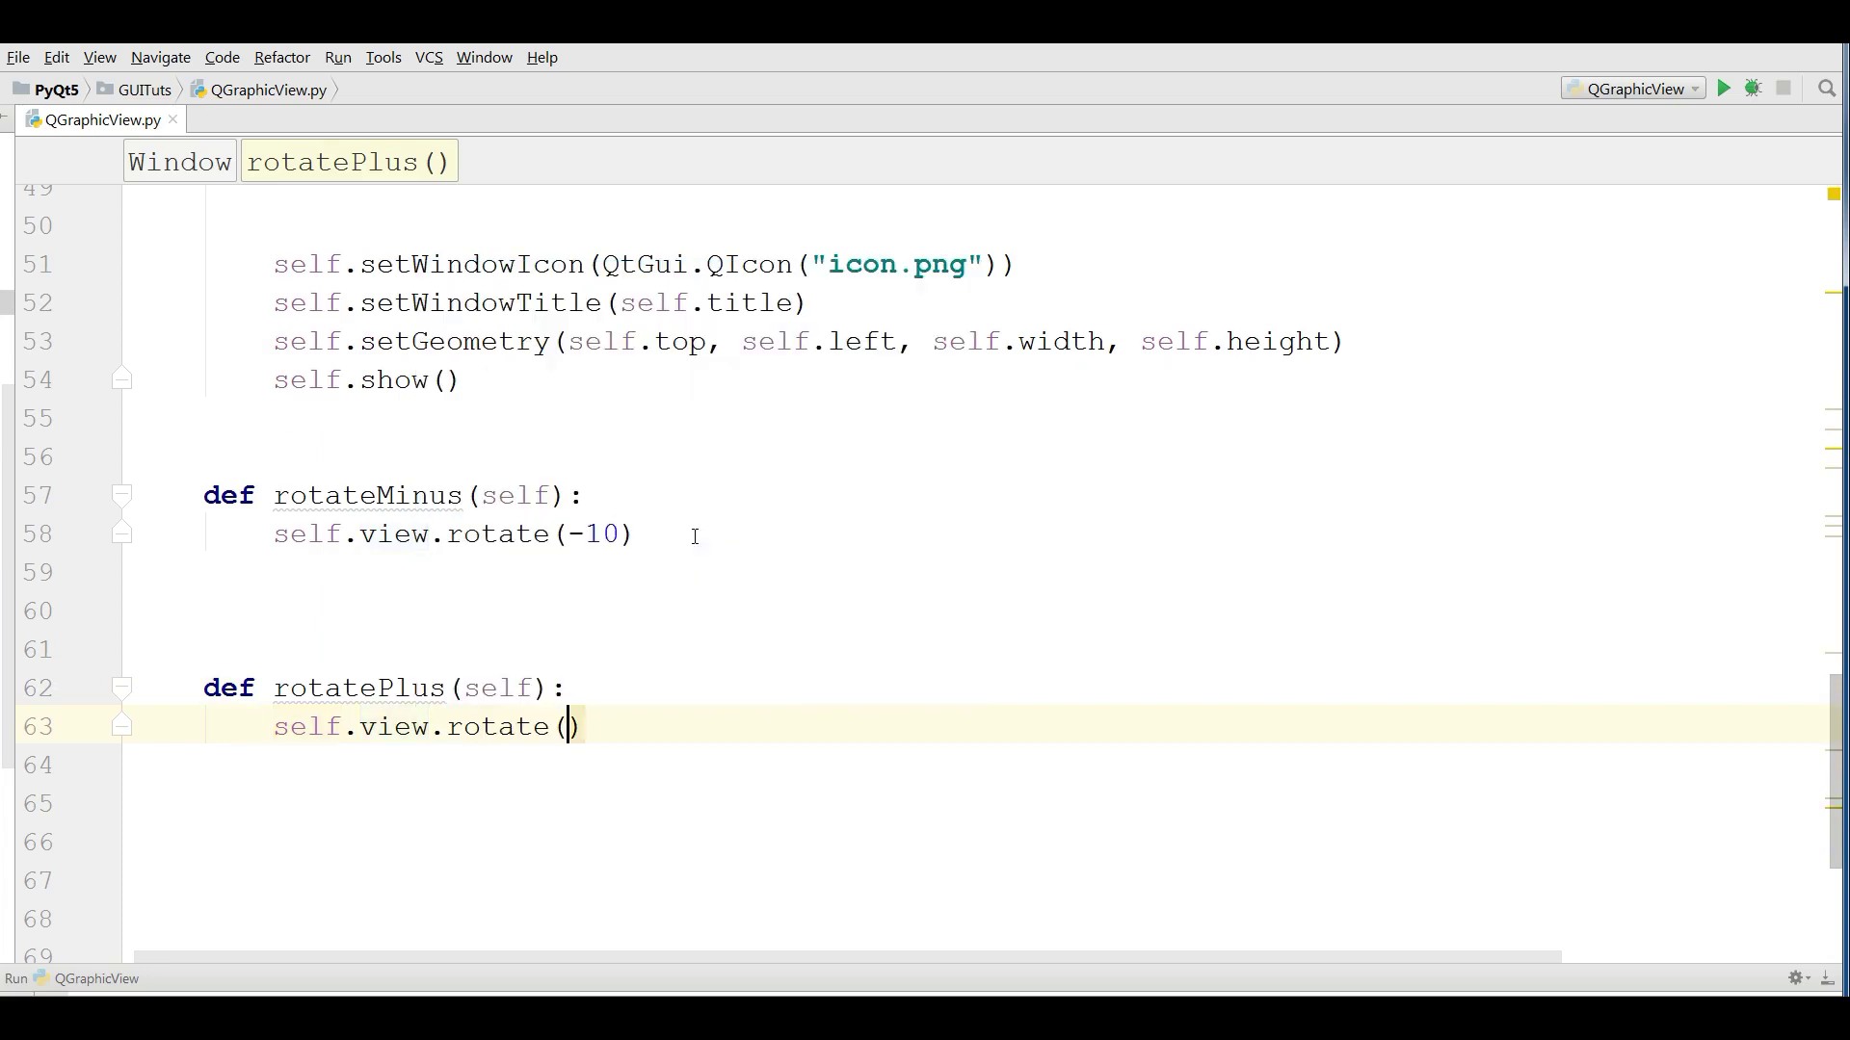
type("10")
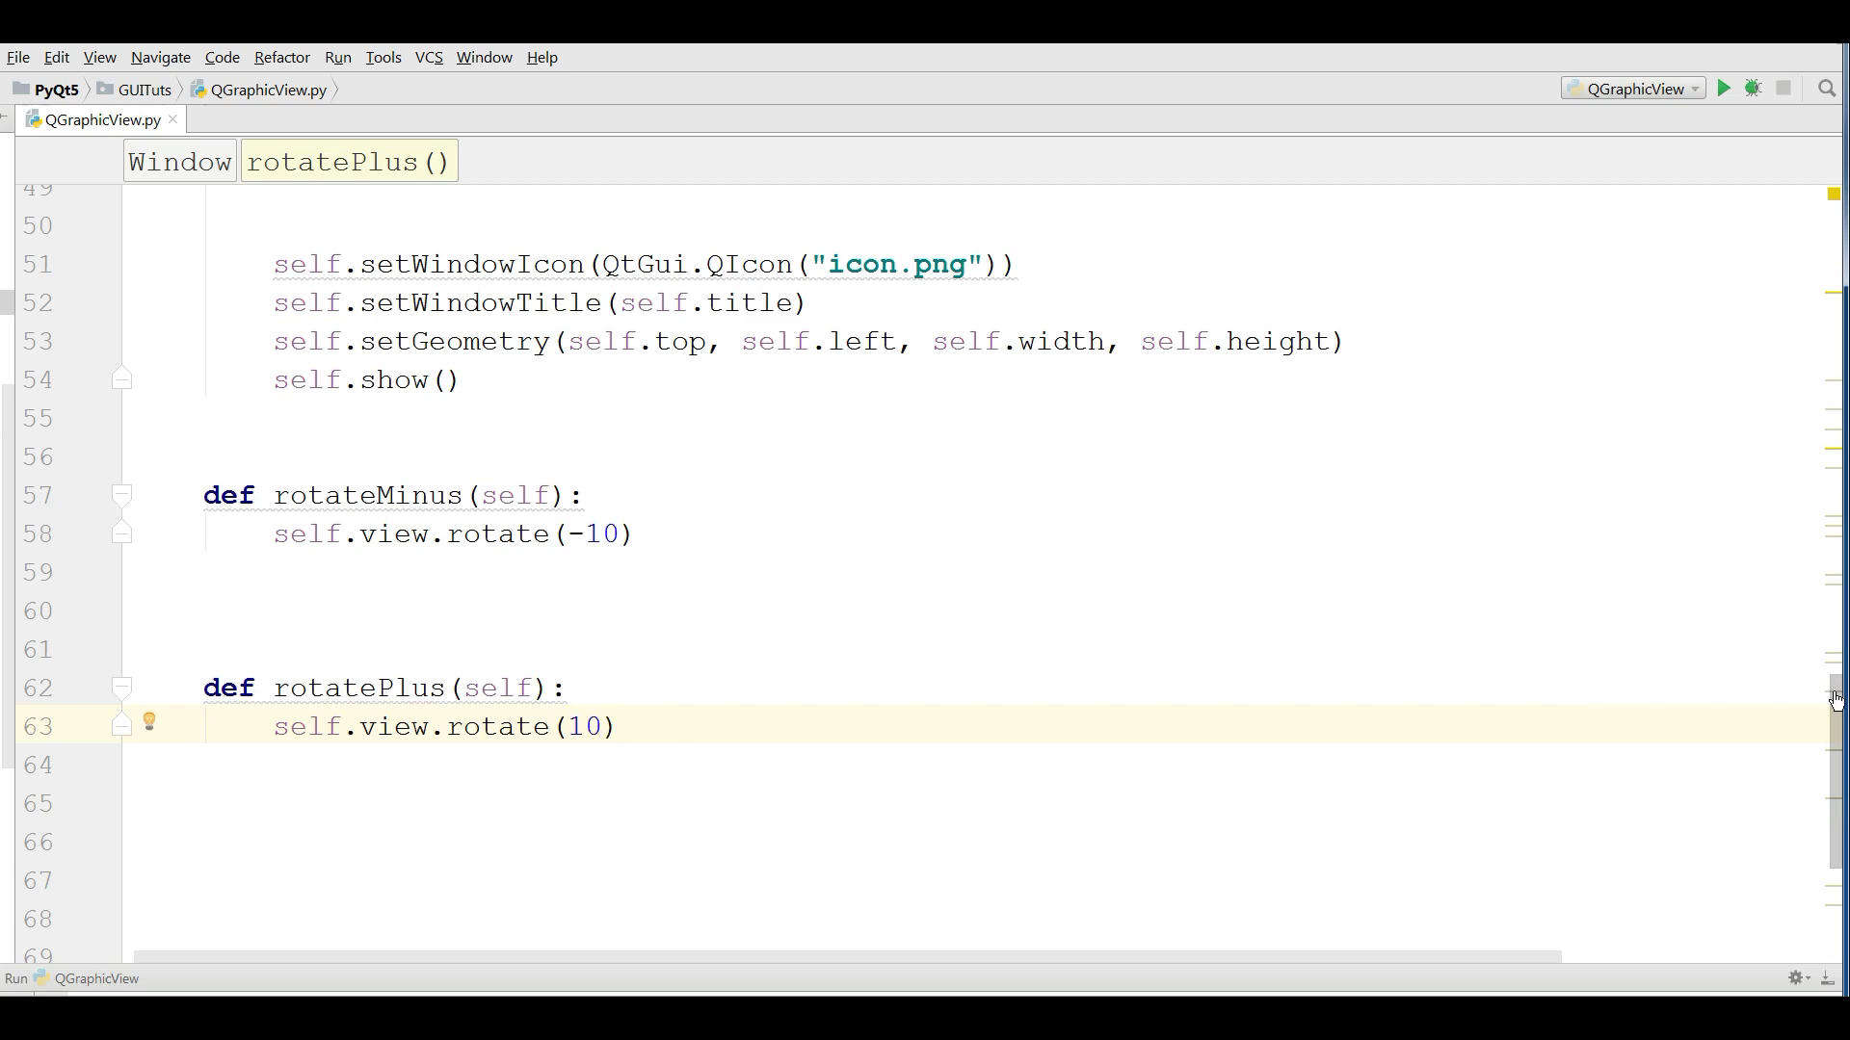
left_click_drag(1835, 699, 1840, 381)
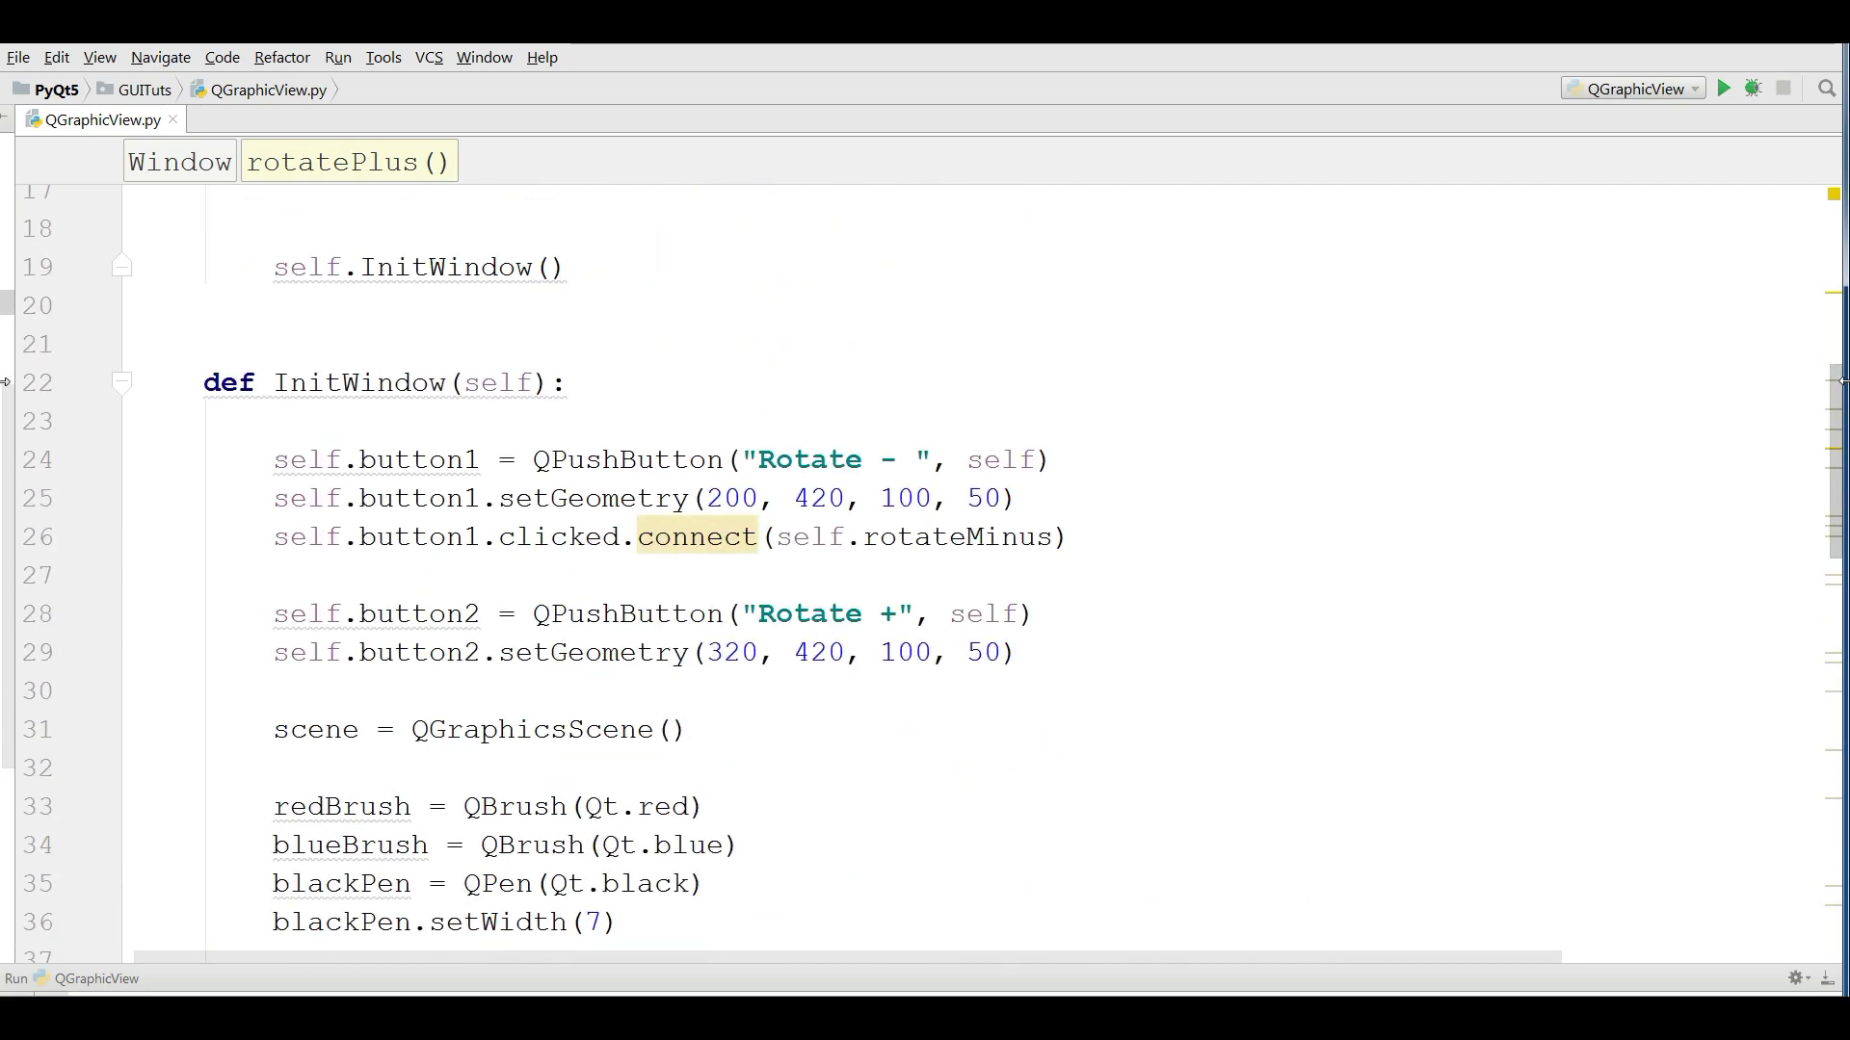
Below button2's geometry line, add self.button2.clicked.connect(self.rotatePlus).
left_click(1043, 655)
key("Return")
type("self.bu")
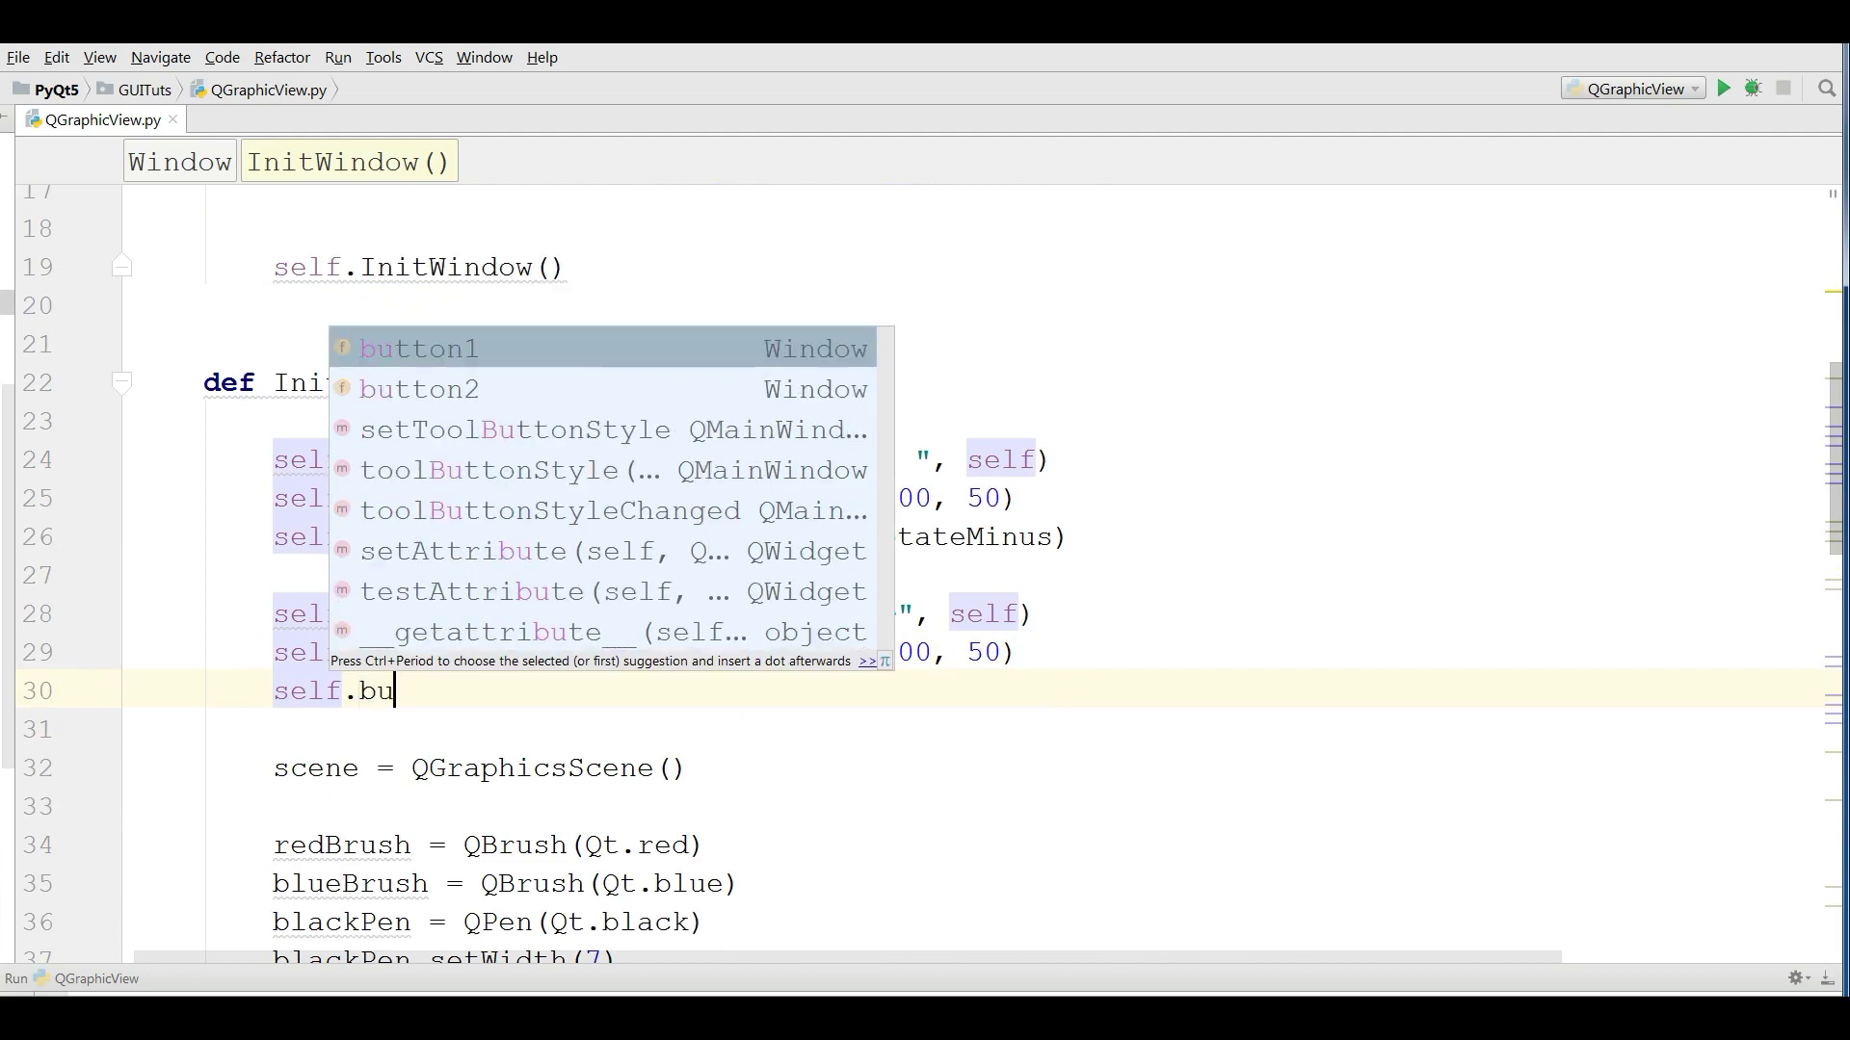
key("Down")
key("Return")
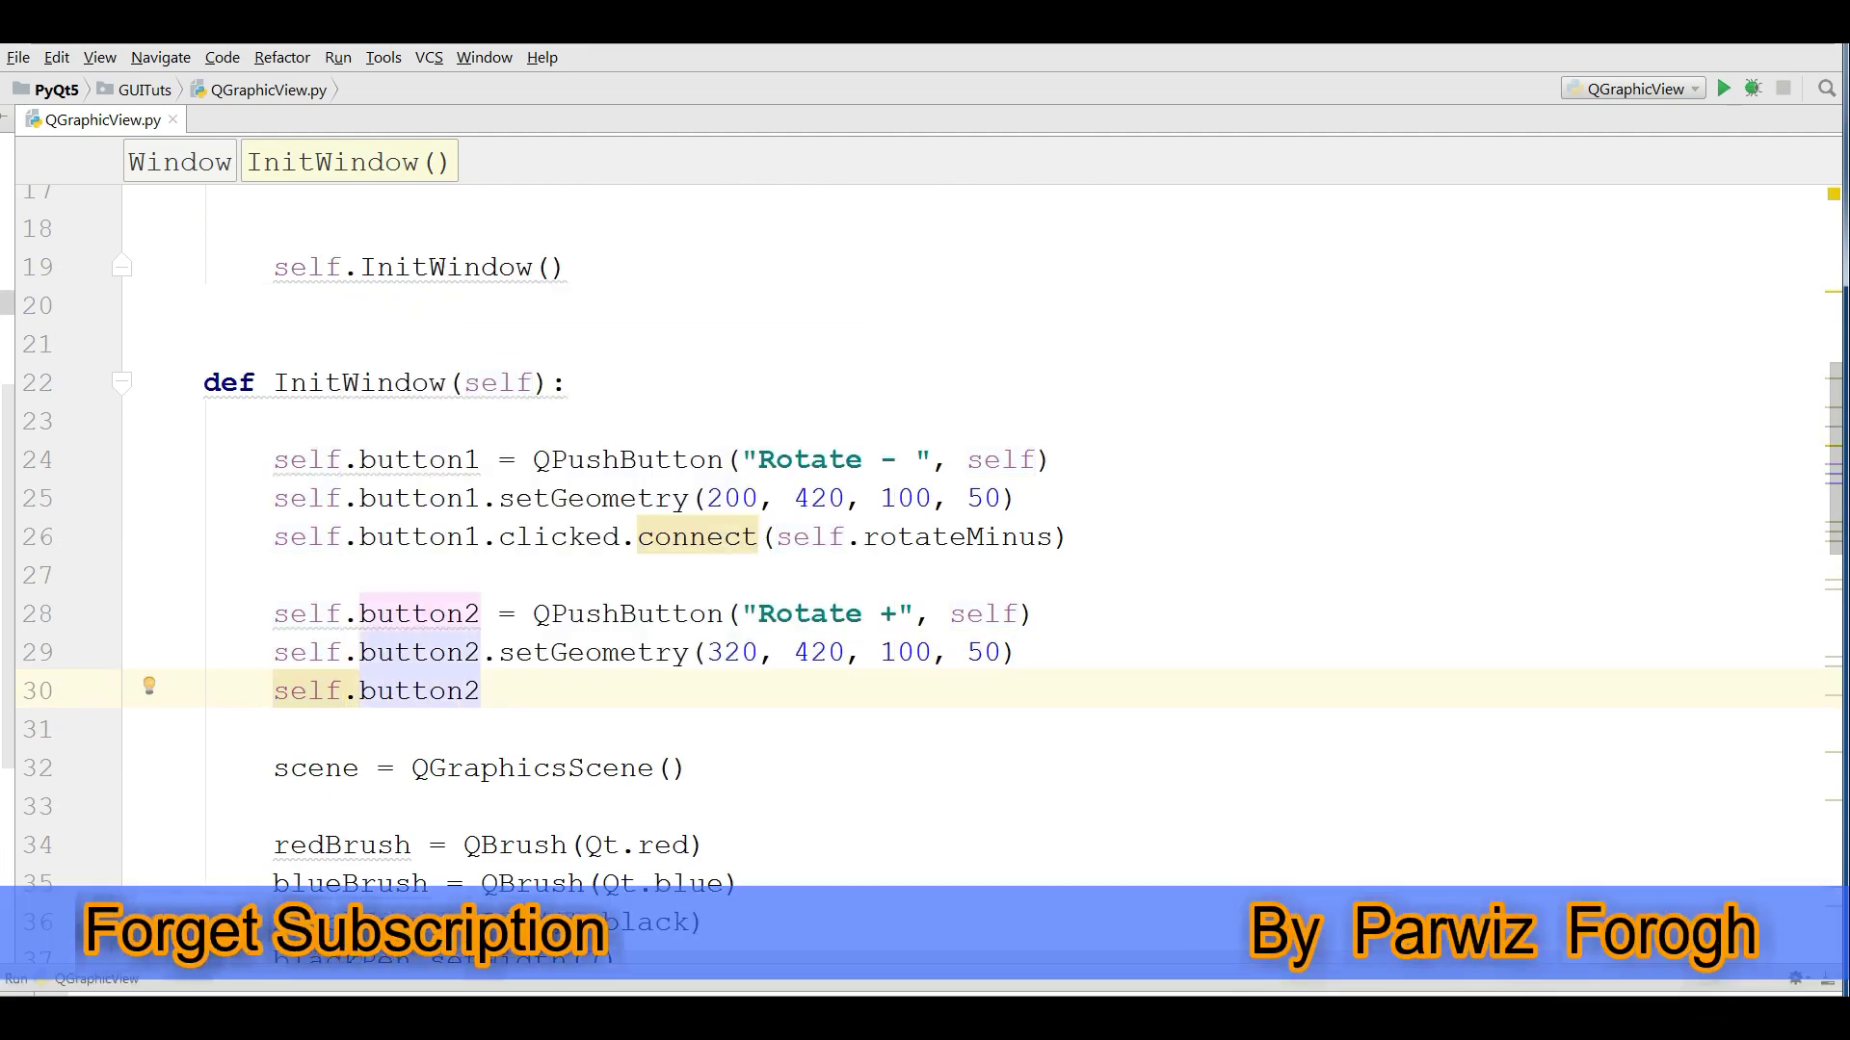
type(".cli")
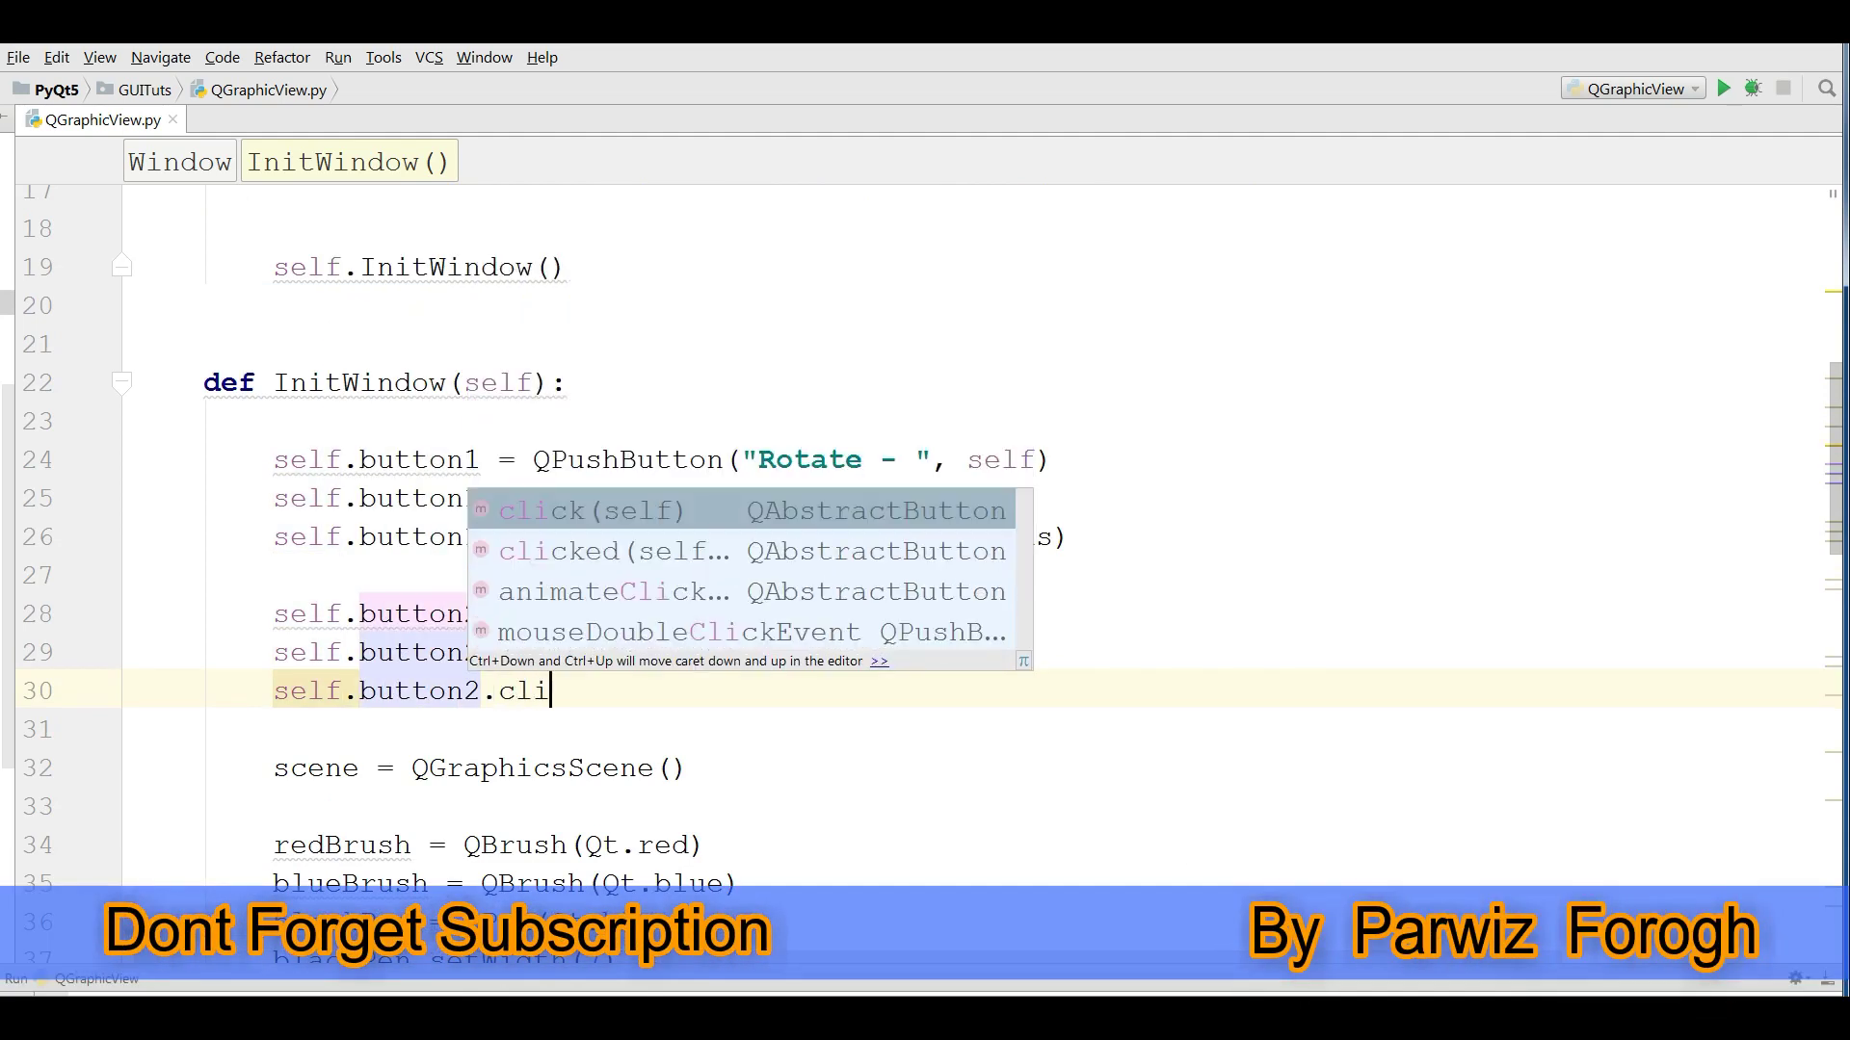
key("Down")
key("Return")
key("BackSpace")
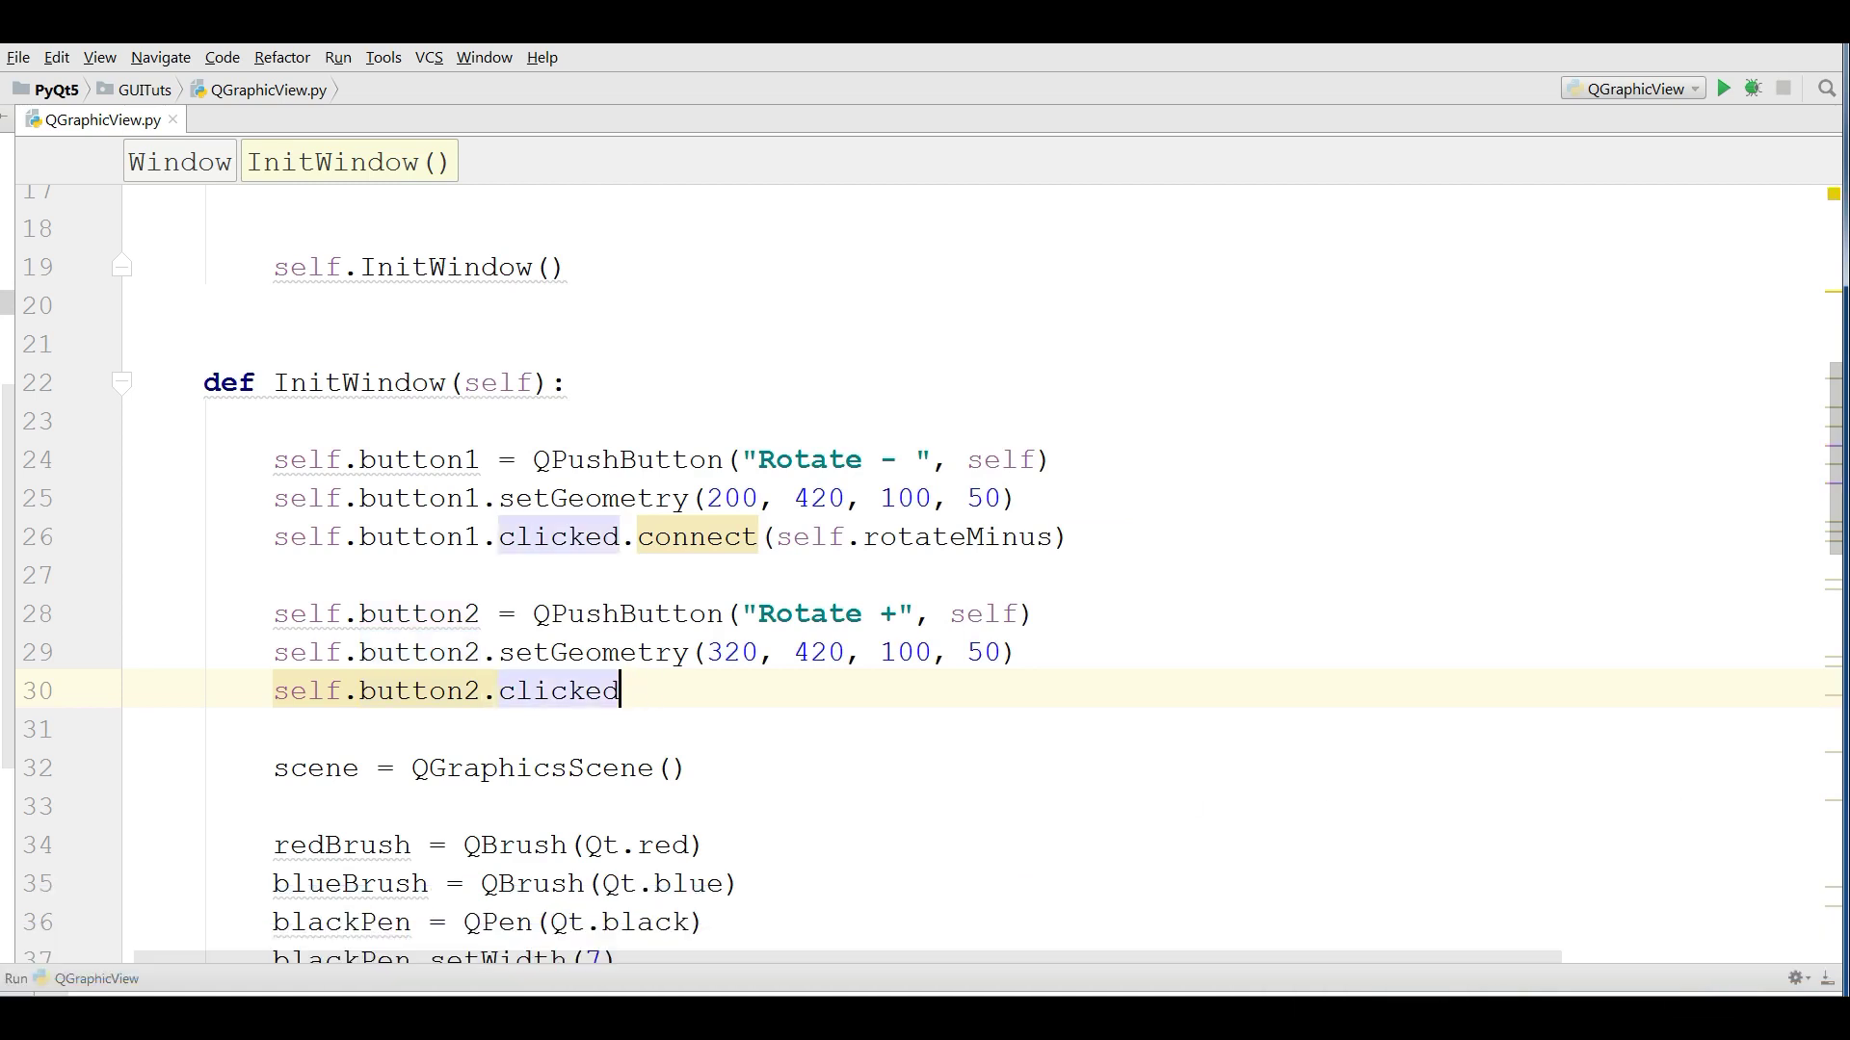
type(".connect(")
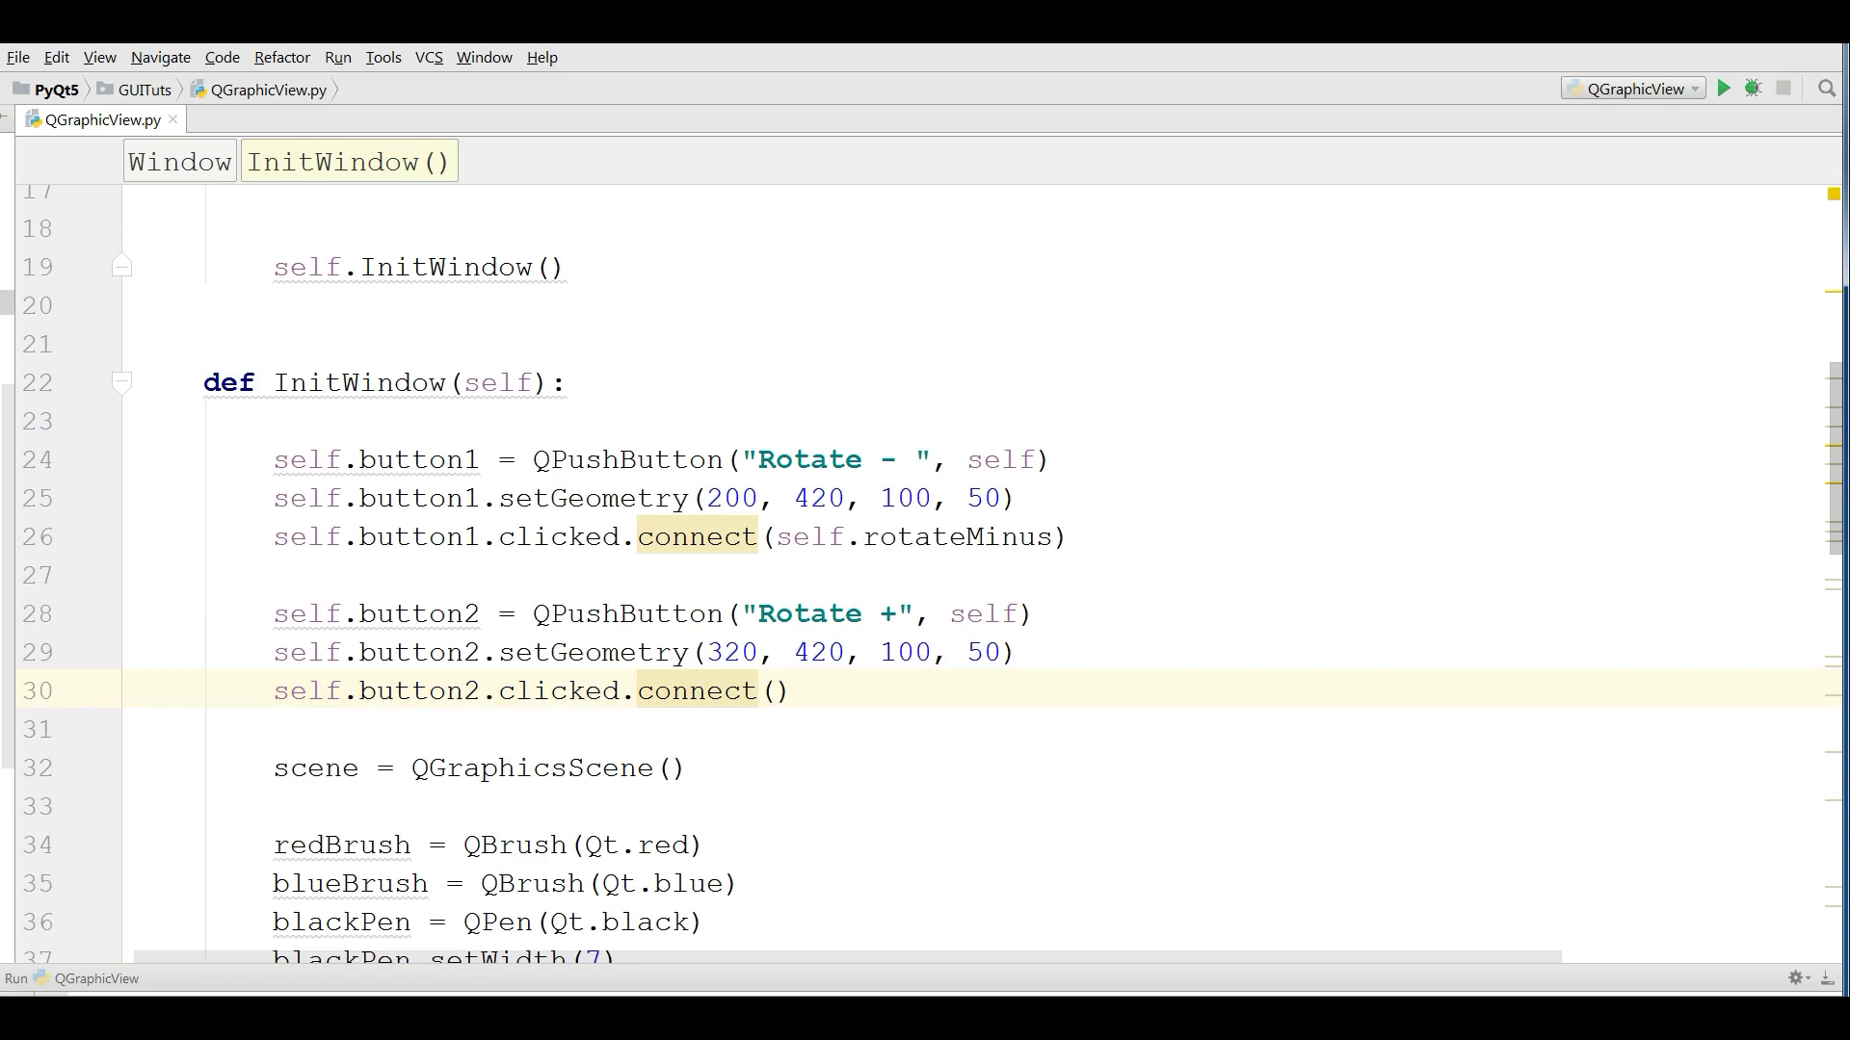
type("self.")
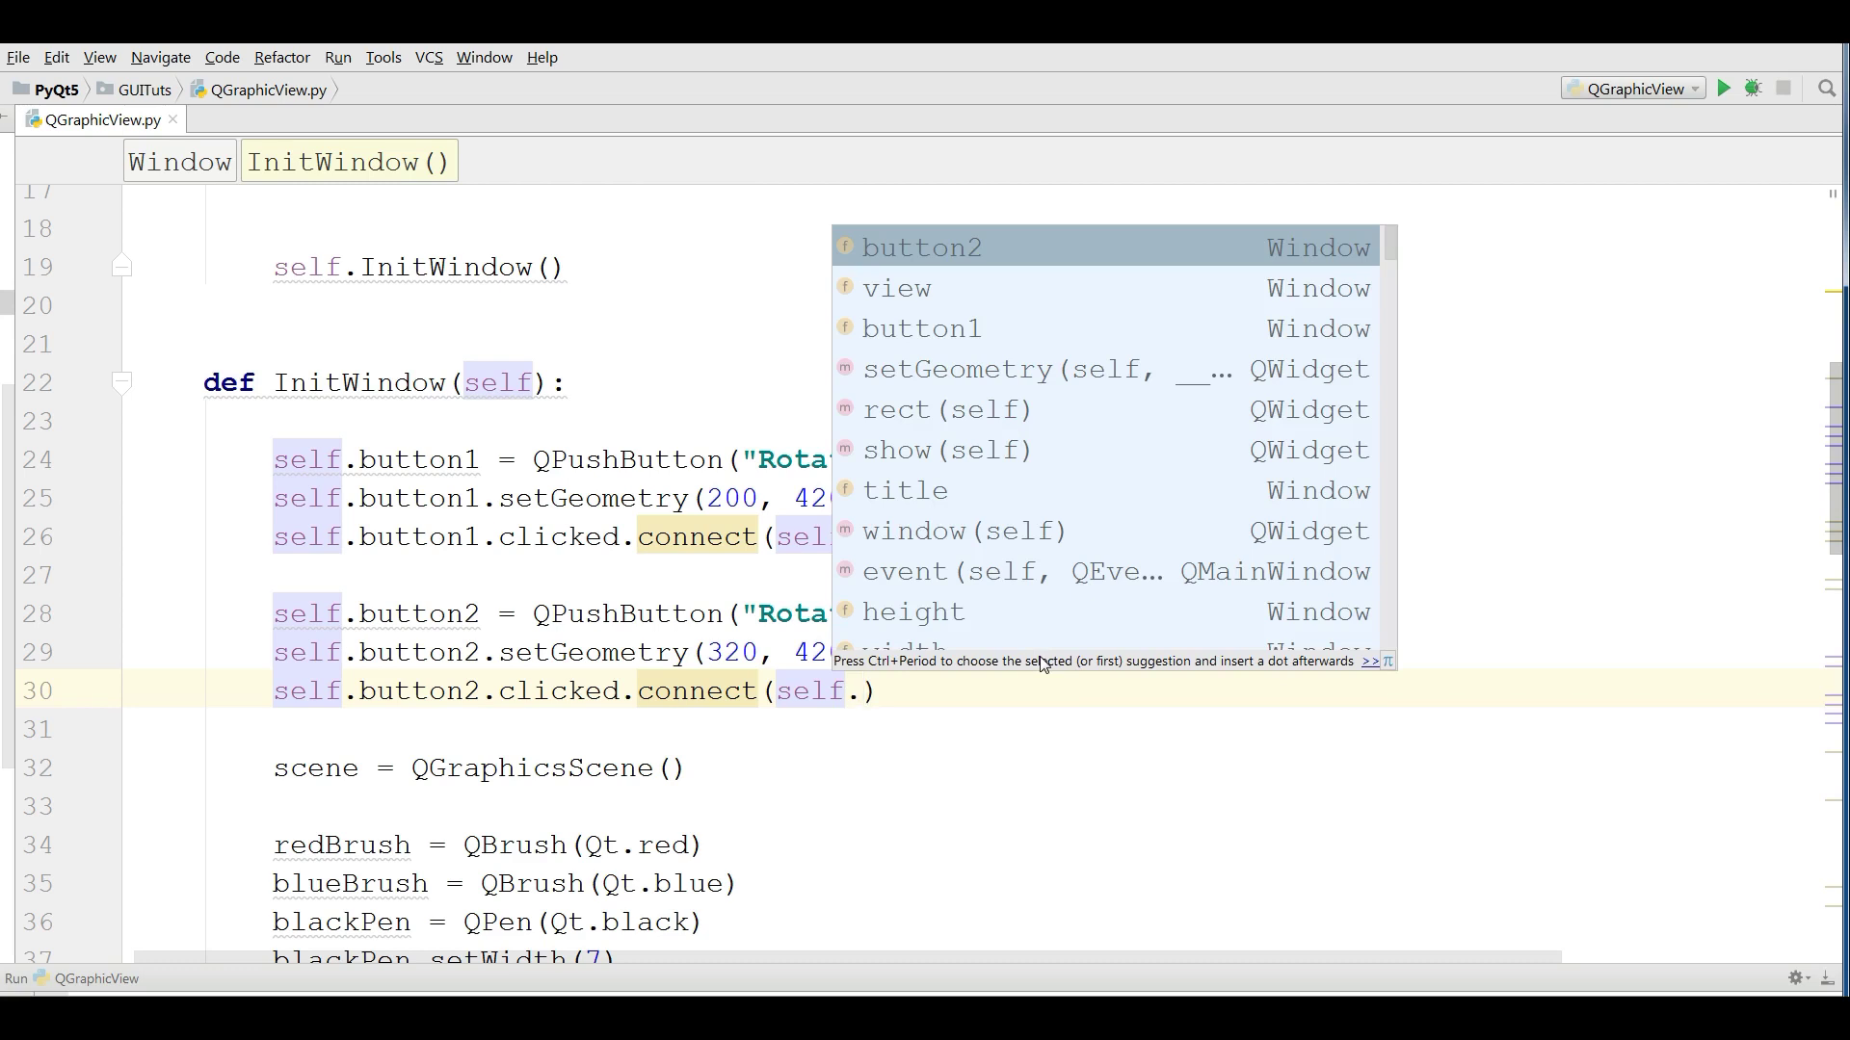
type("ro")
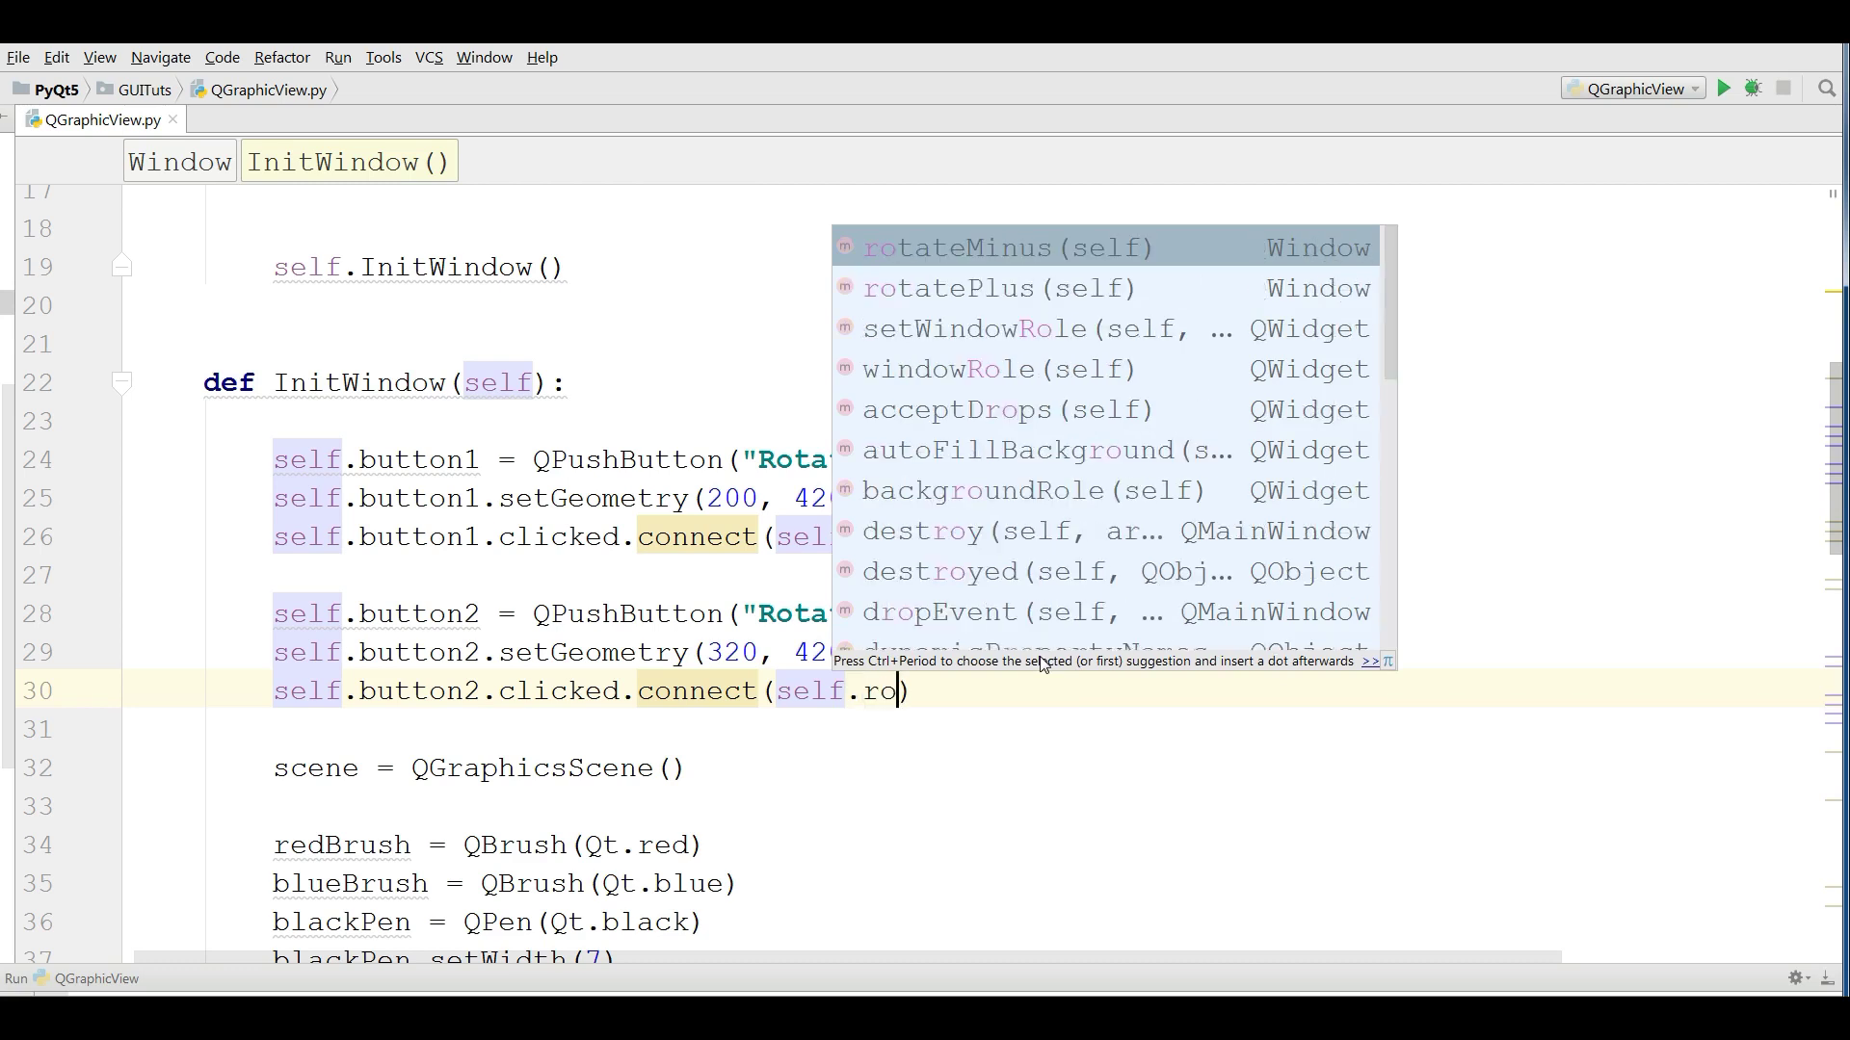
key("Down")
key("Return")
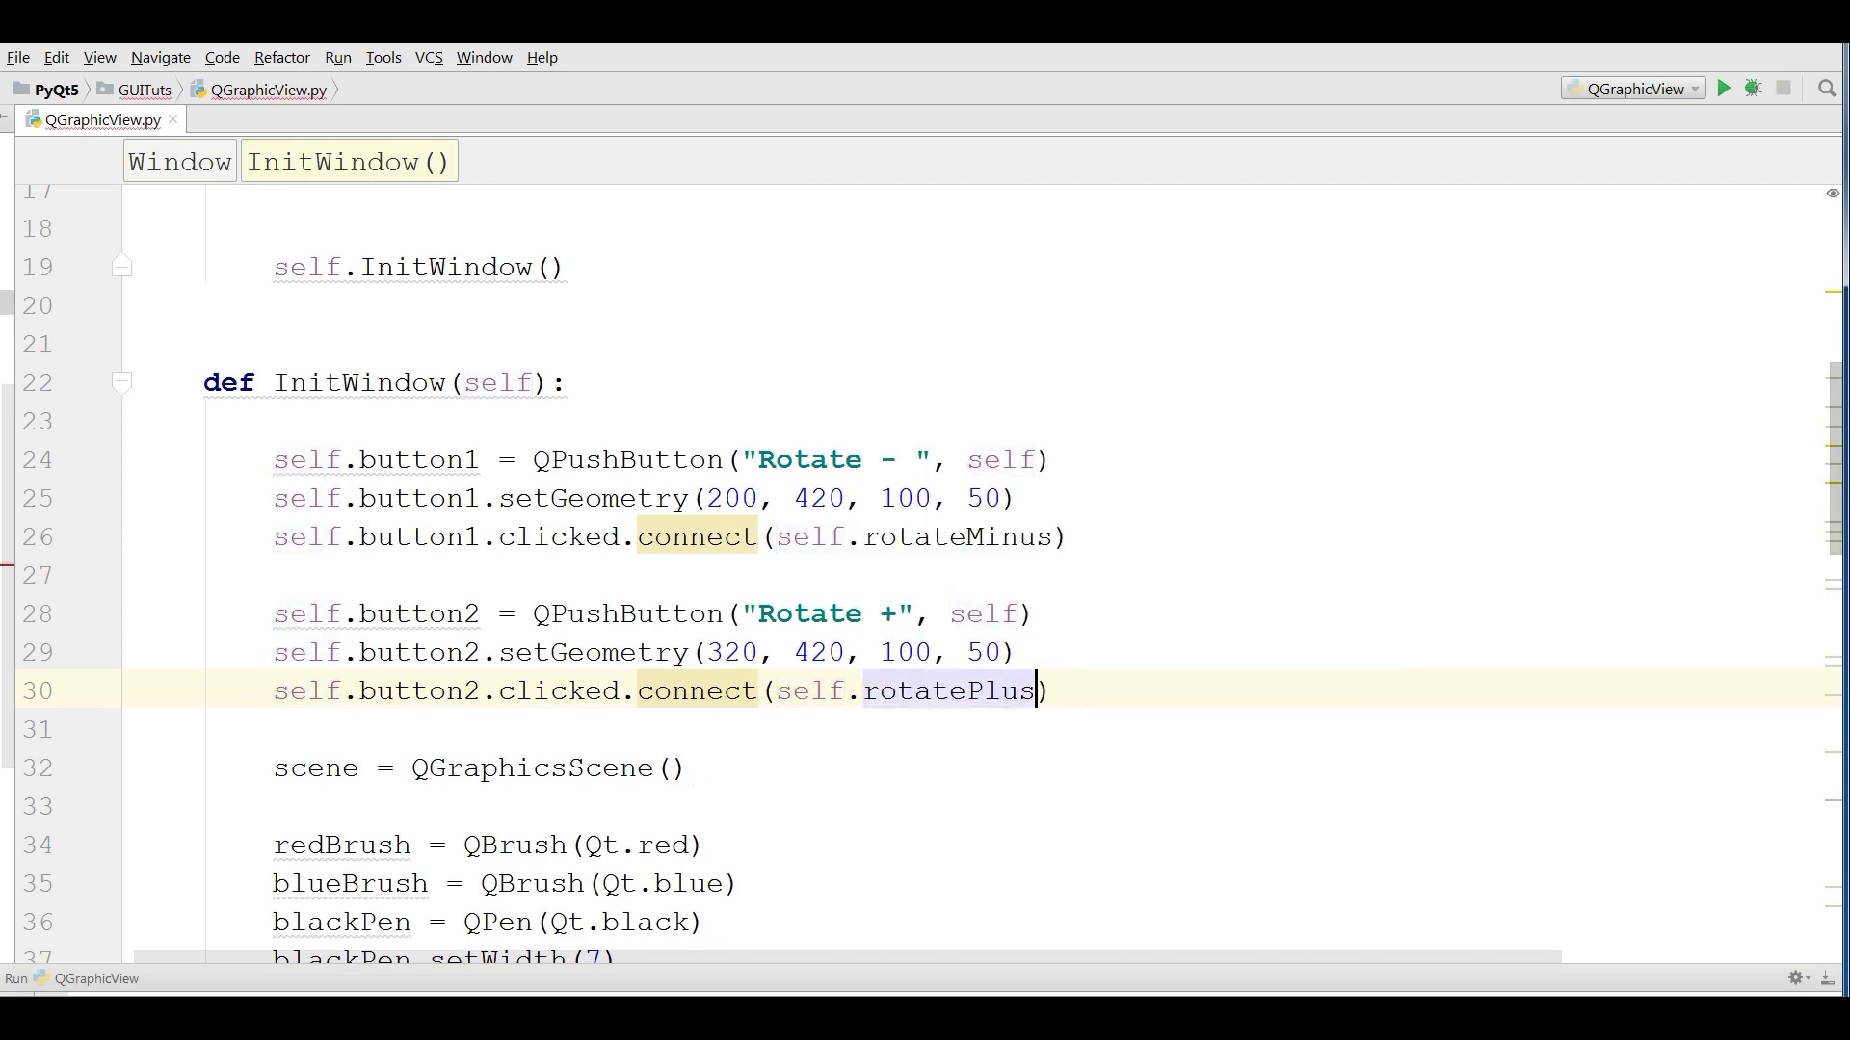
Run 'QGraphicView', then rotate its view three steps clockwise and two steps back.
right_click(1184, 267)
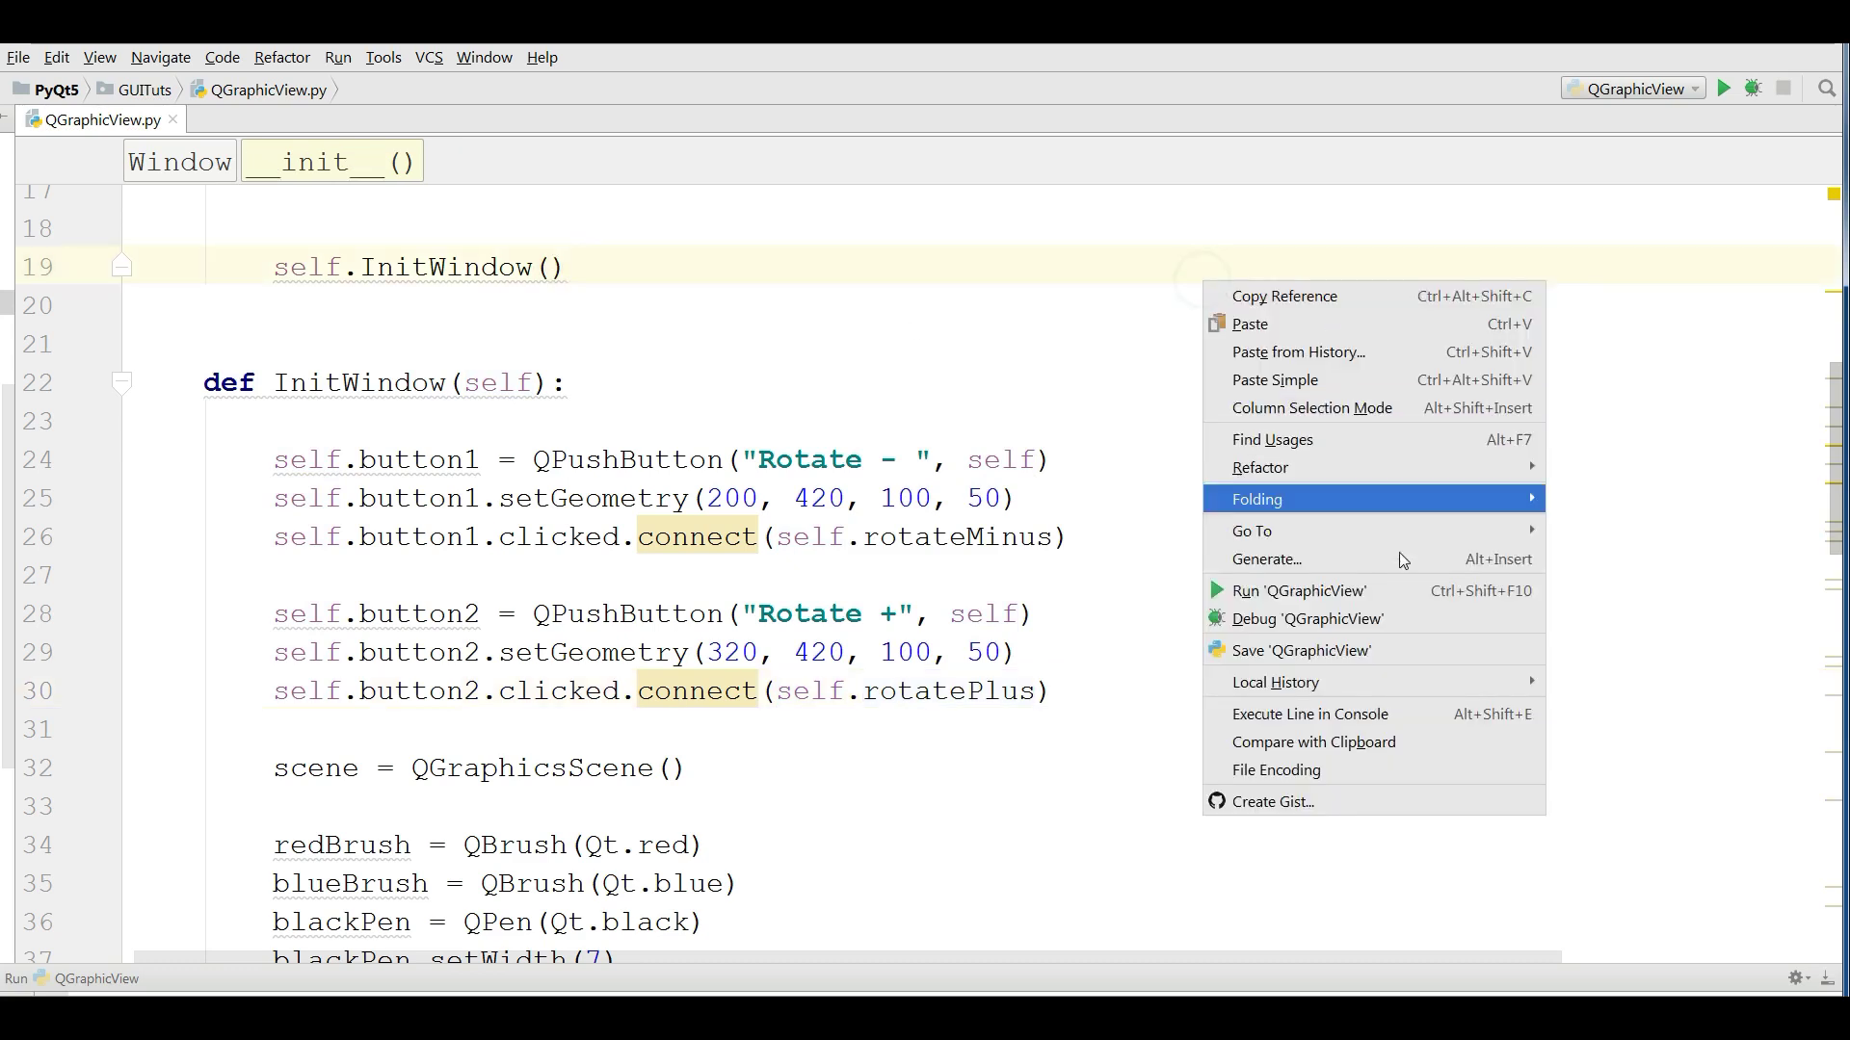
left_click(1372, 590)
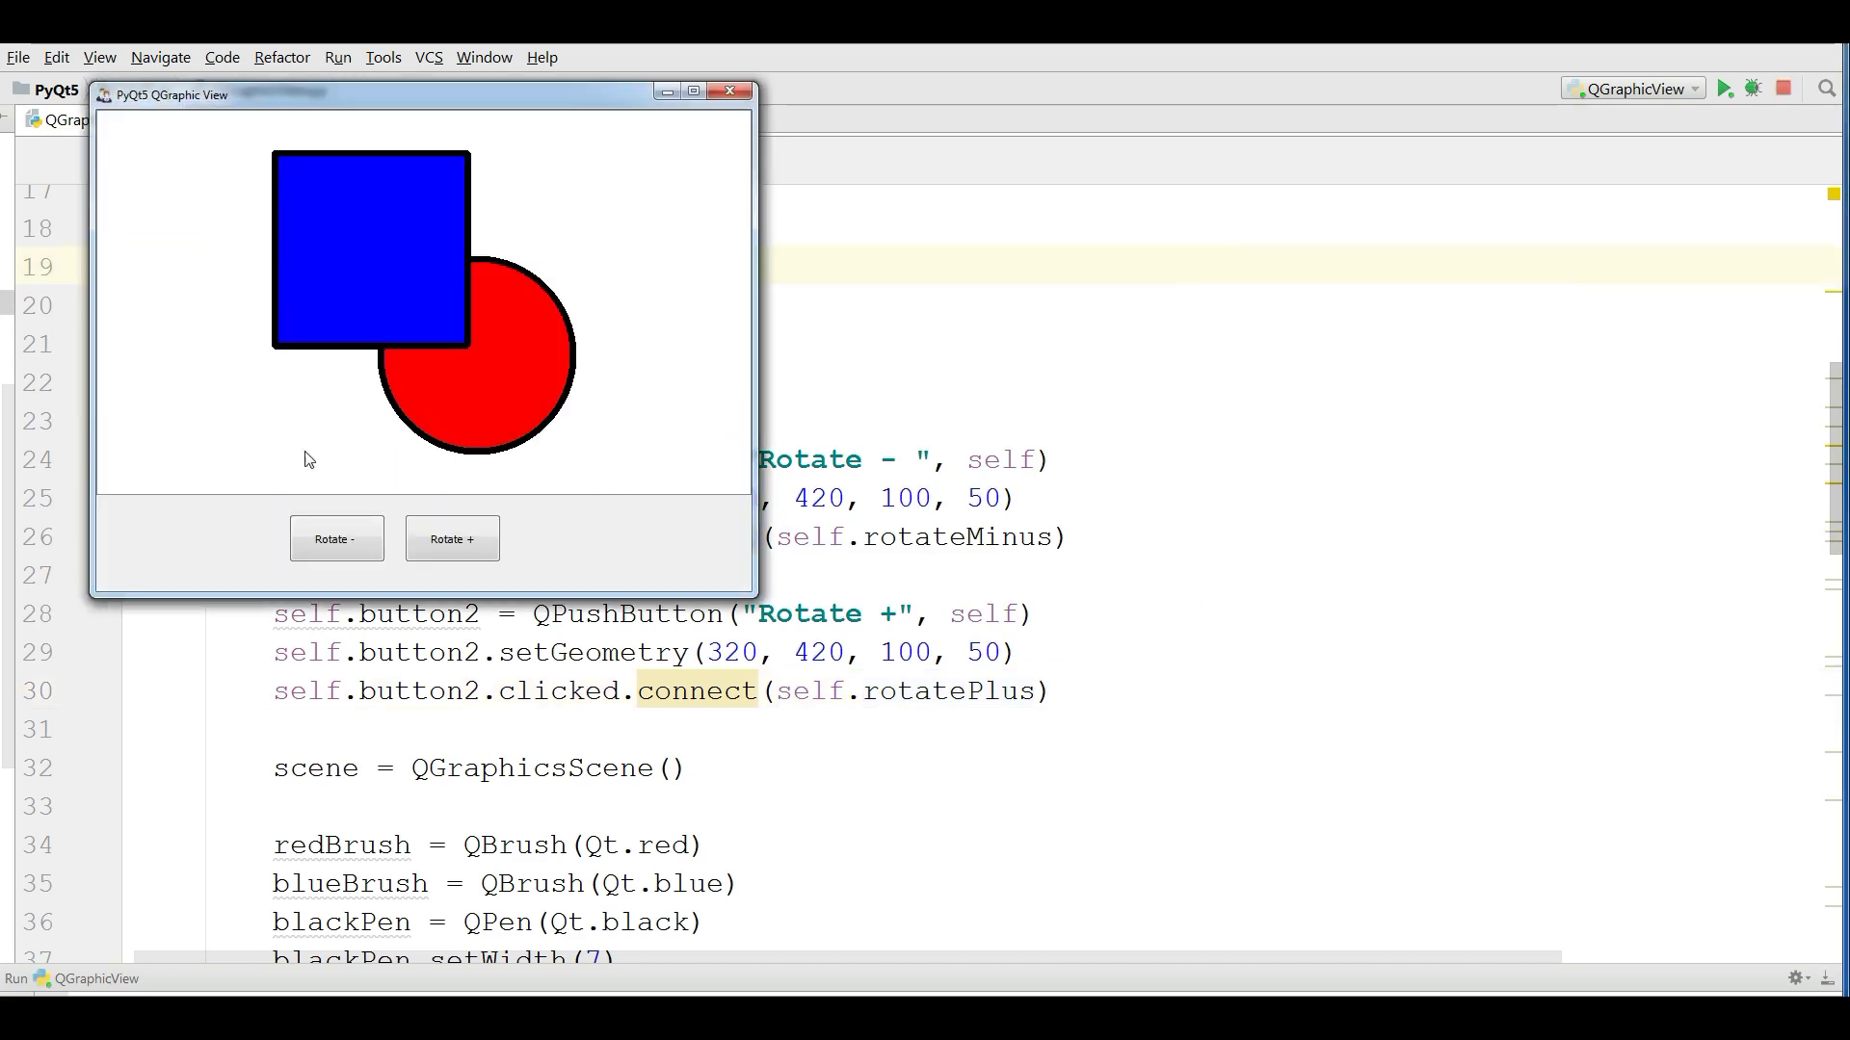
left_click(470, 544)
left_click(470, 544)
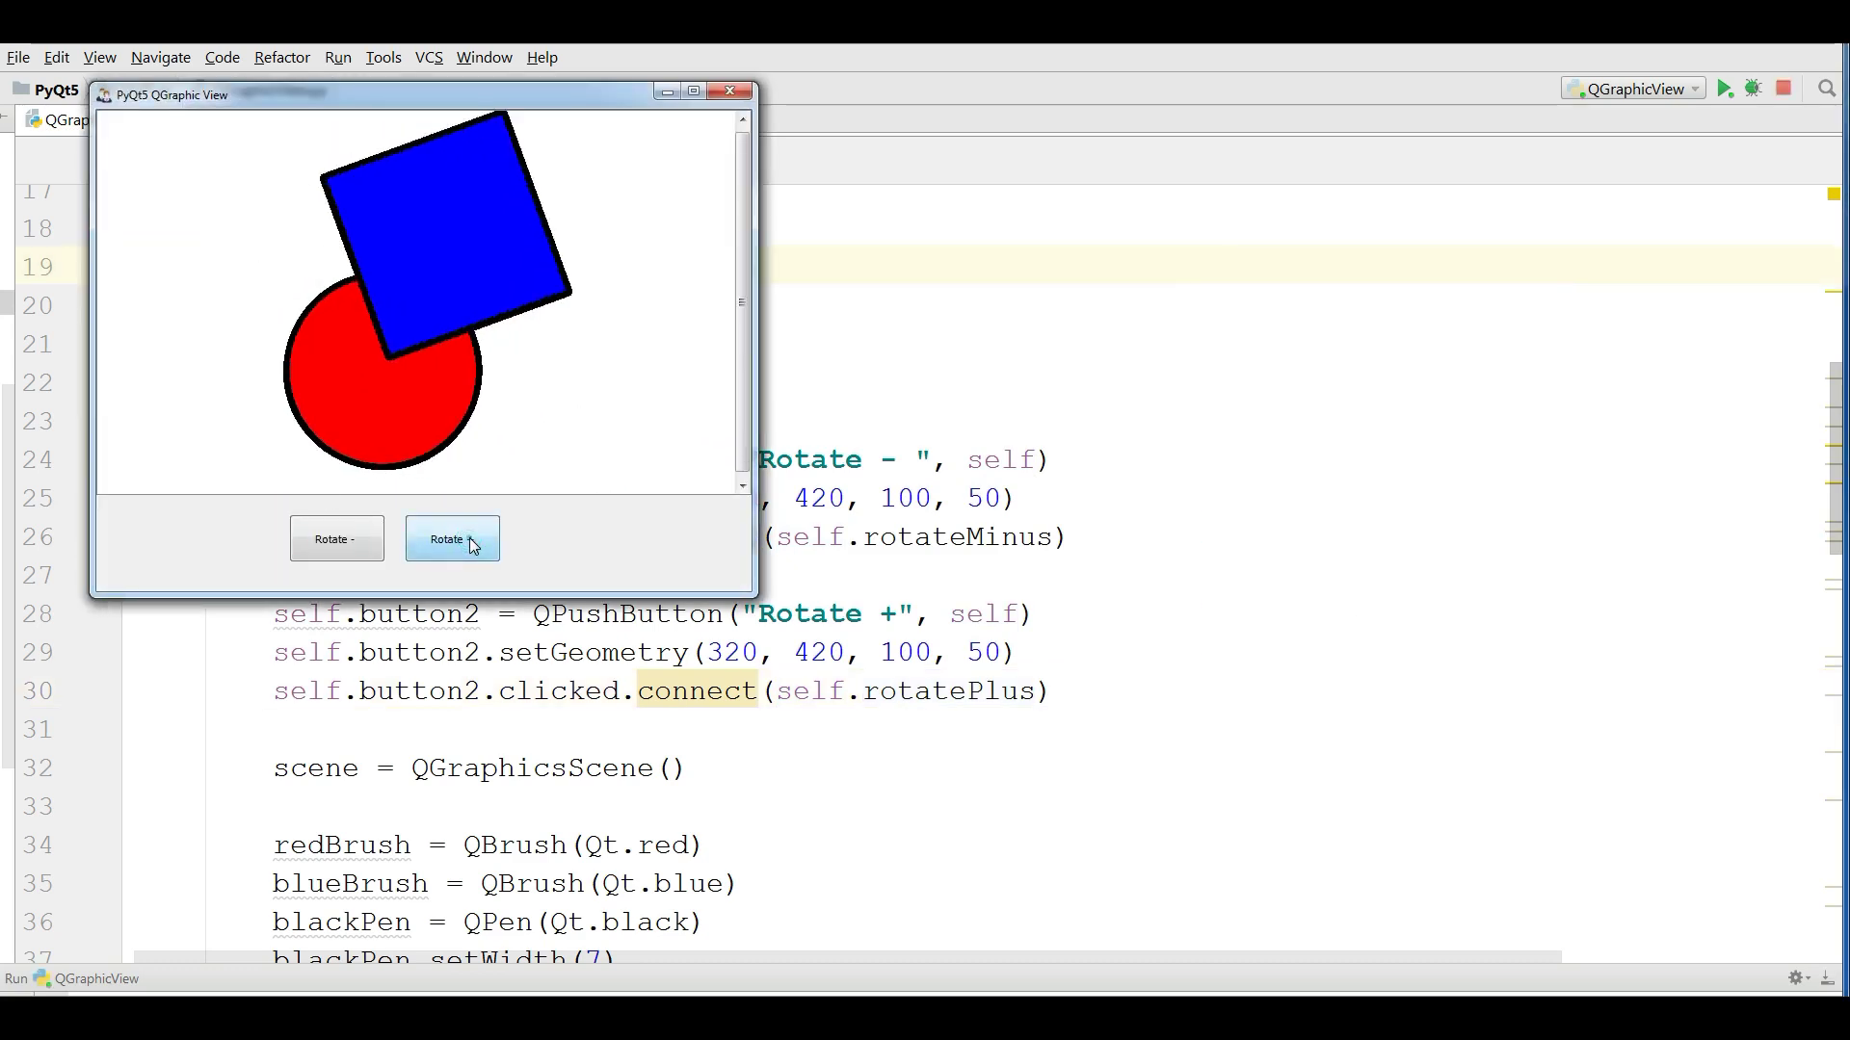
left_click(470, 543)
left_click(327, 545)
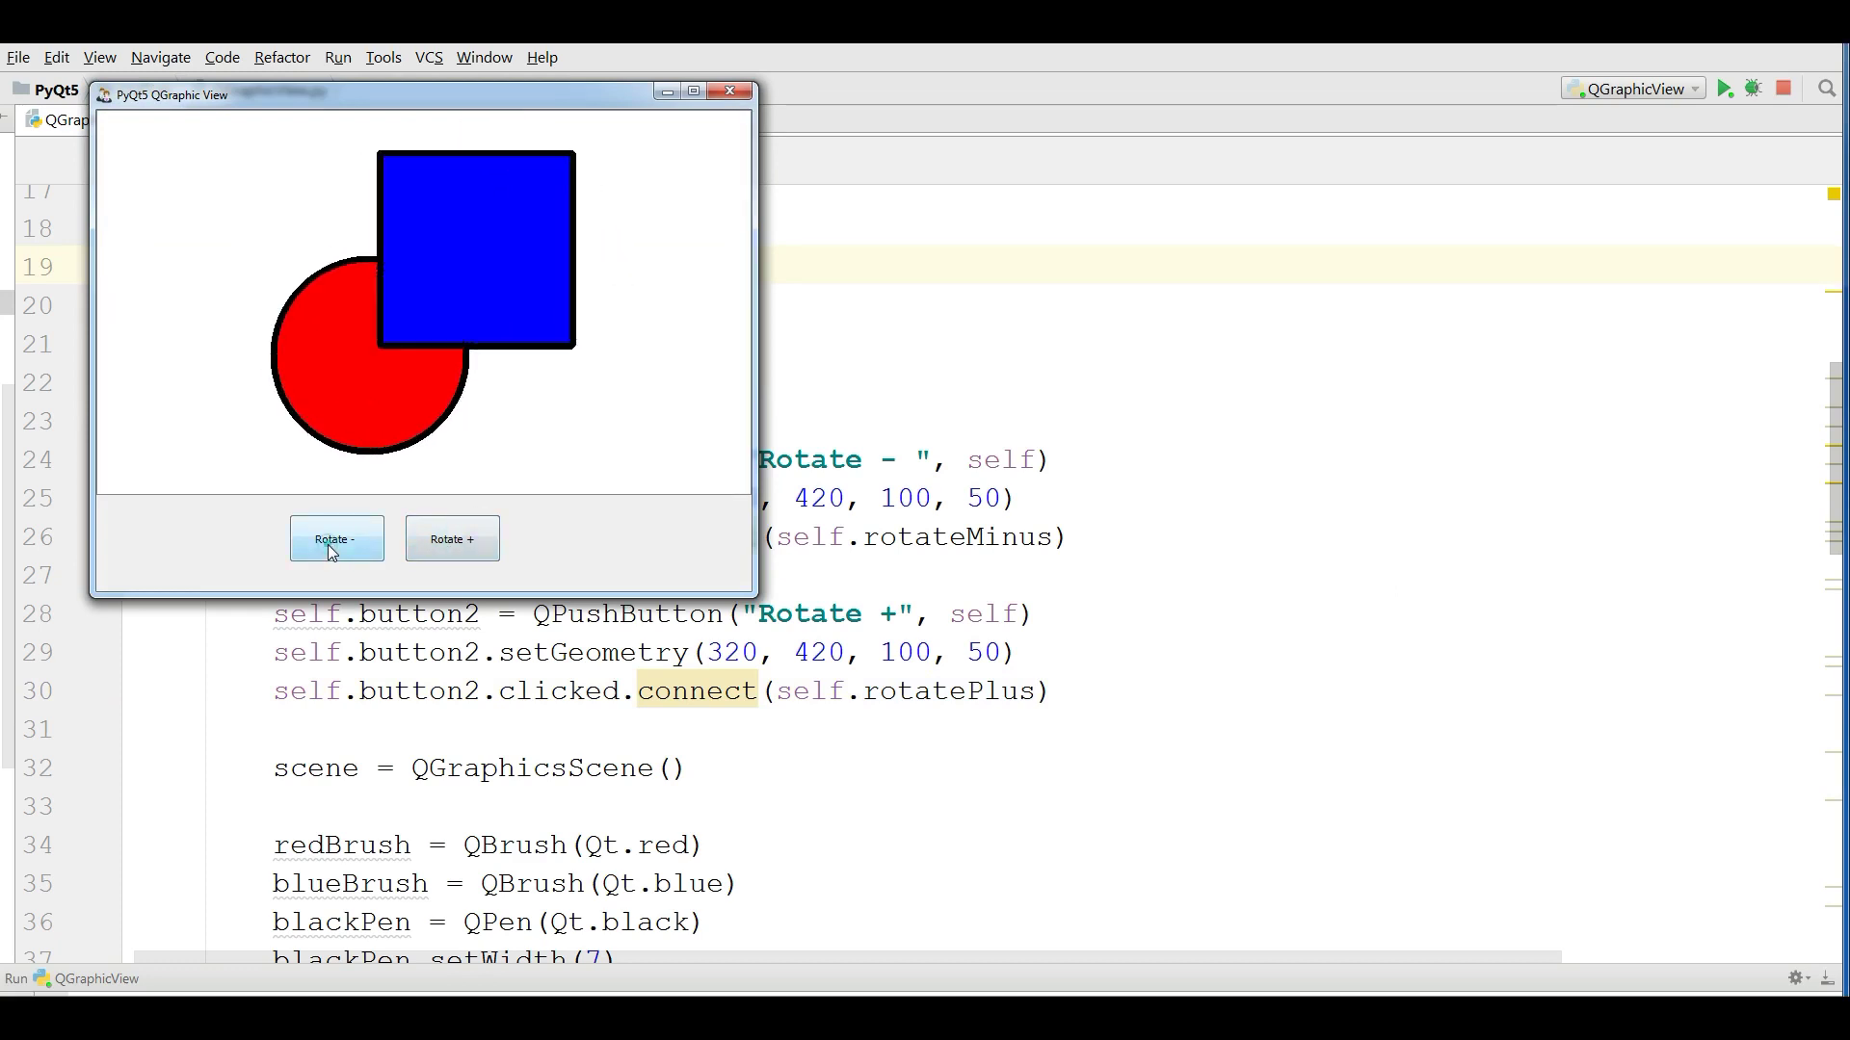
left_click(328, 546)
left_click(329, 545)
Move the red circle beside the blue square, then rotate the view four steps clockwise.
left_click_drag(413, 363, 560, 360)
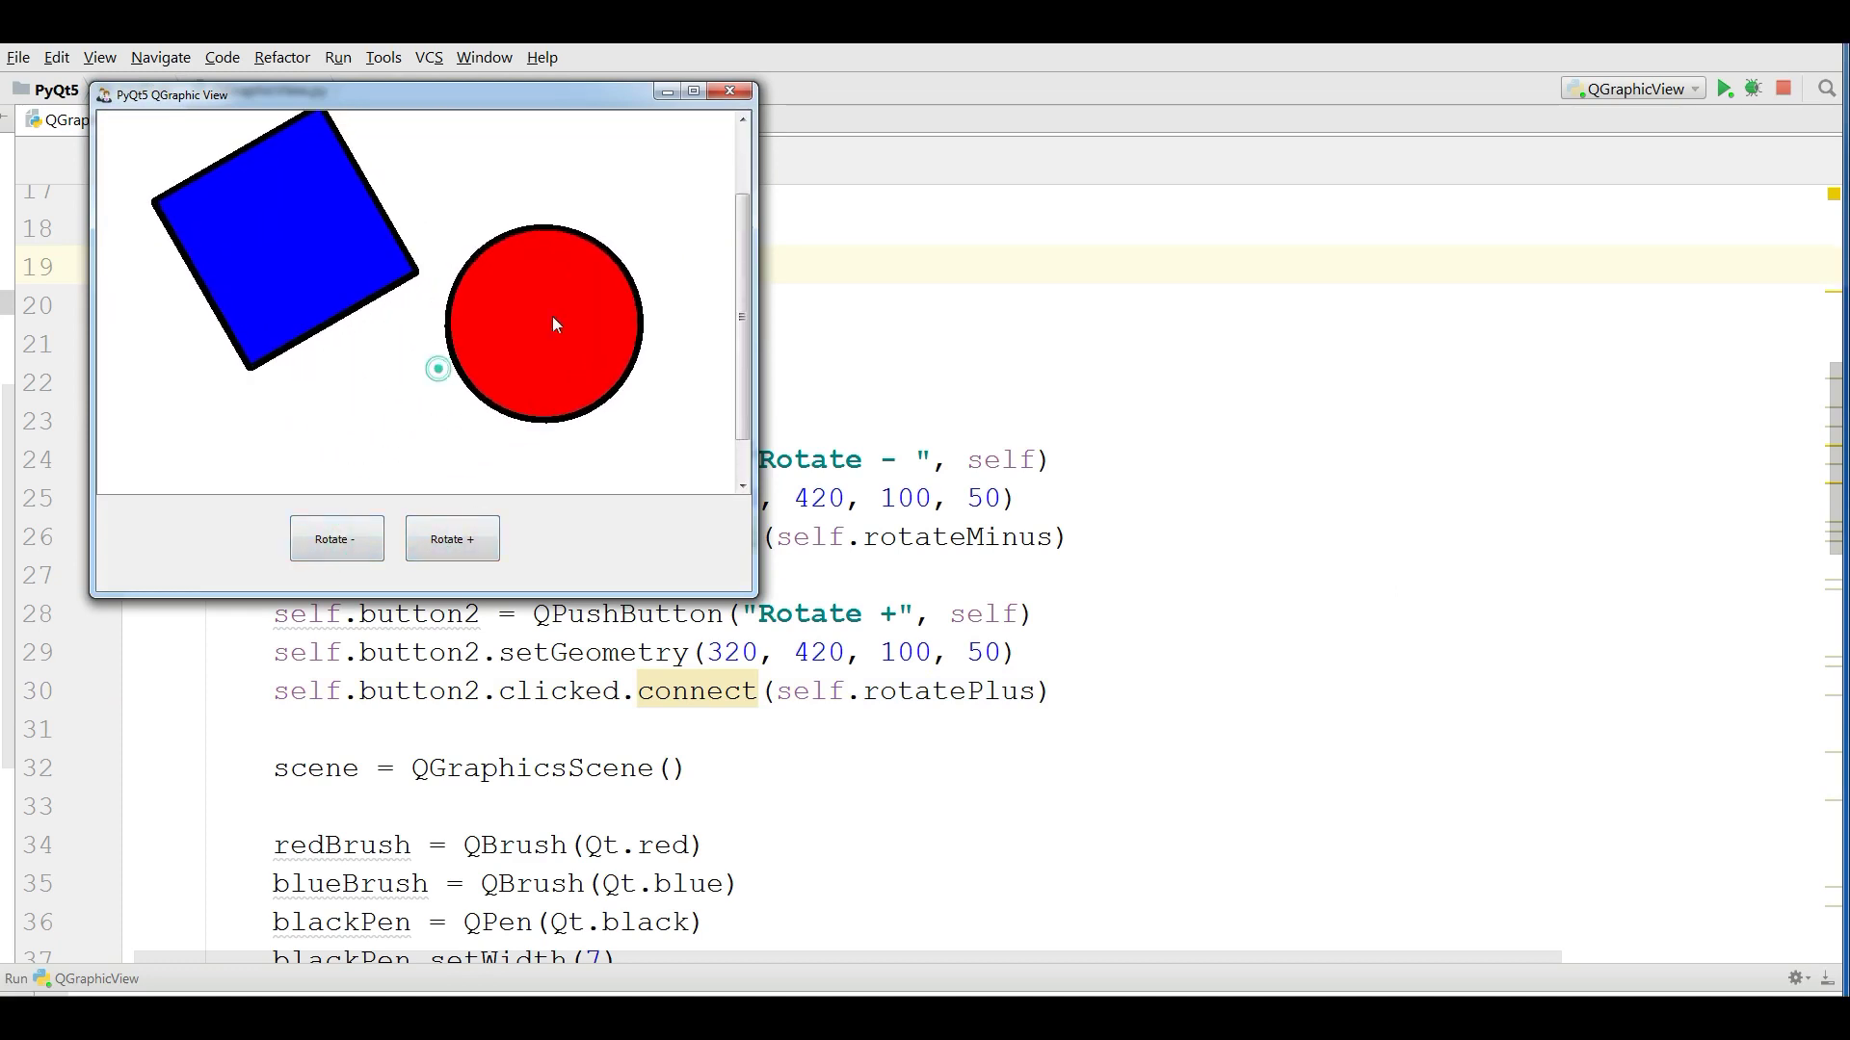
left_click_drag(306, 273, 338, 336)
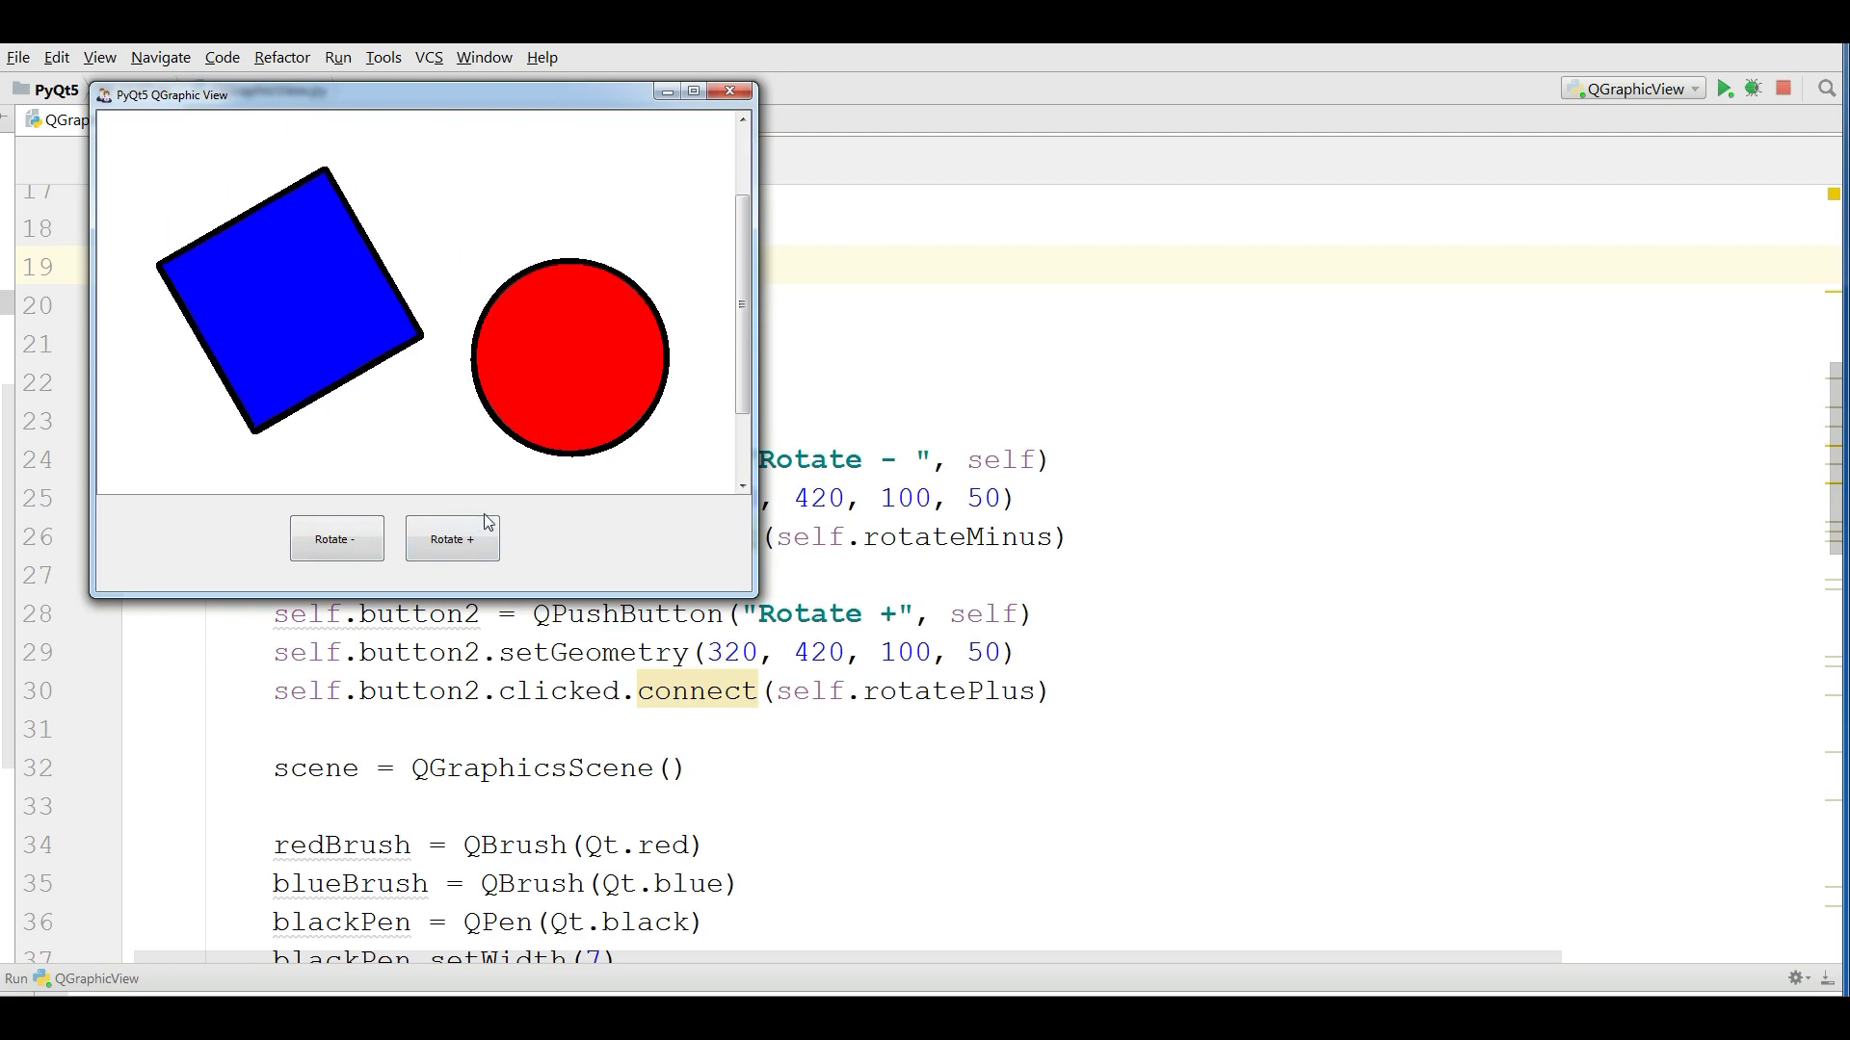
left_click(467, 543)
left_click(467, 543)
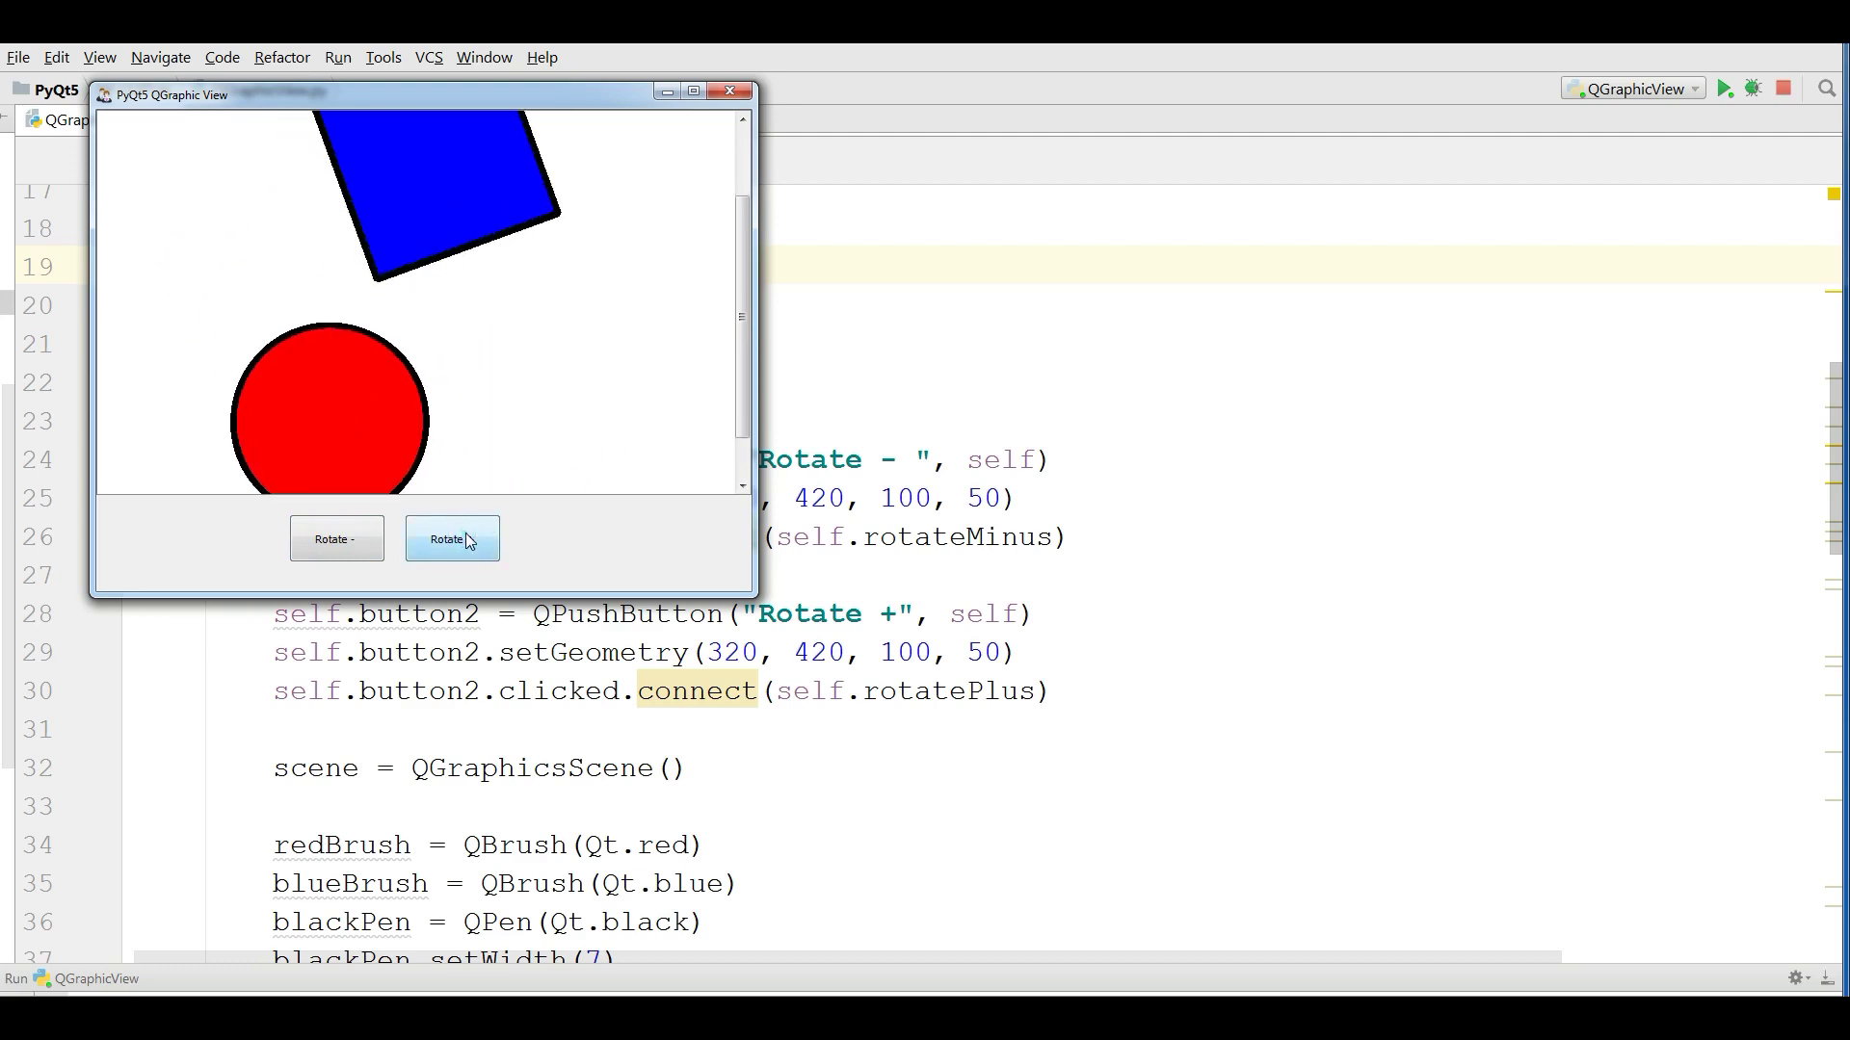
left_click(467, 542)
left_click(460, 539)
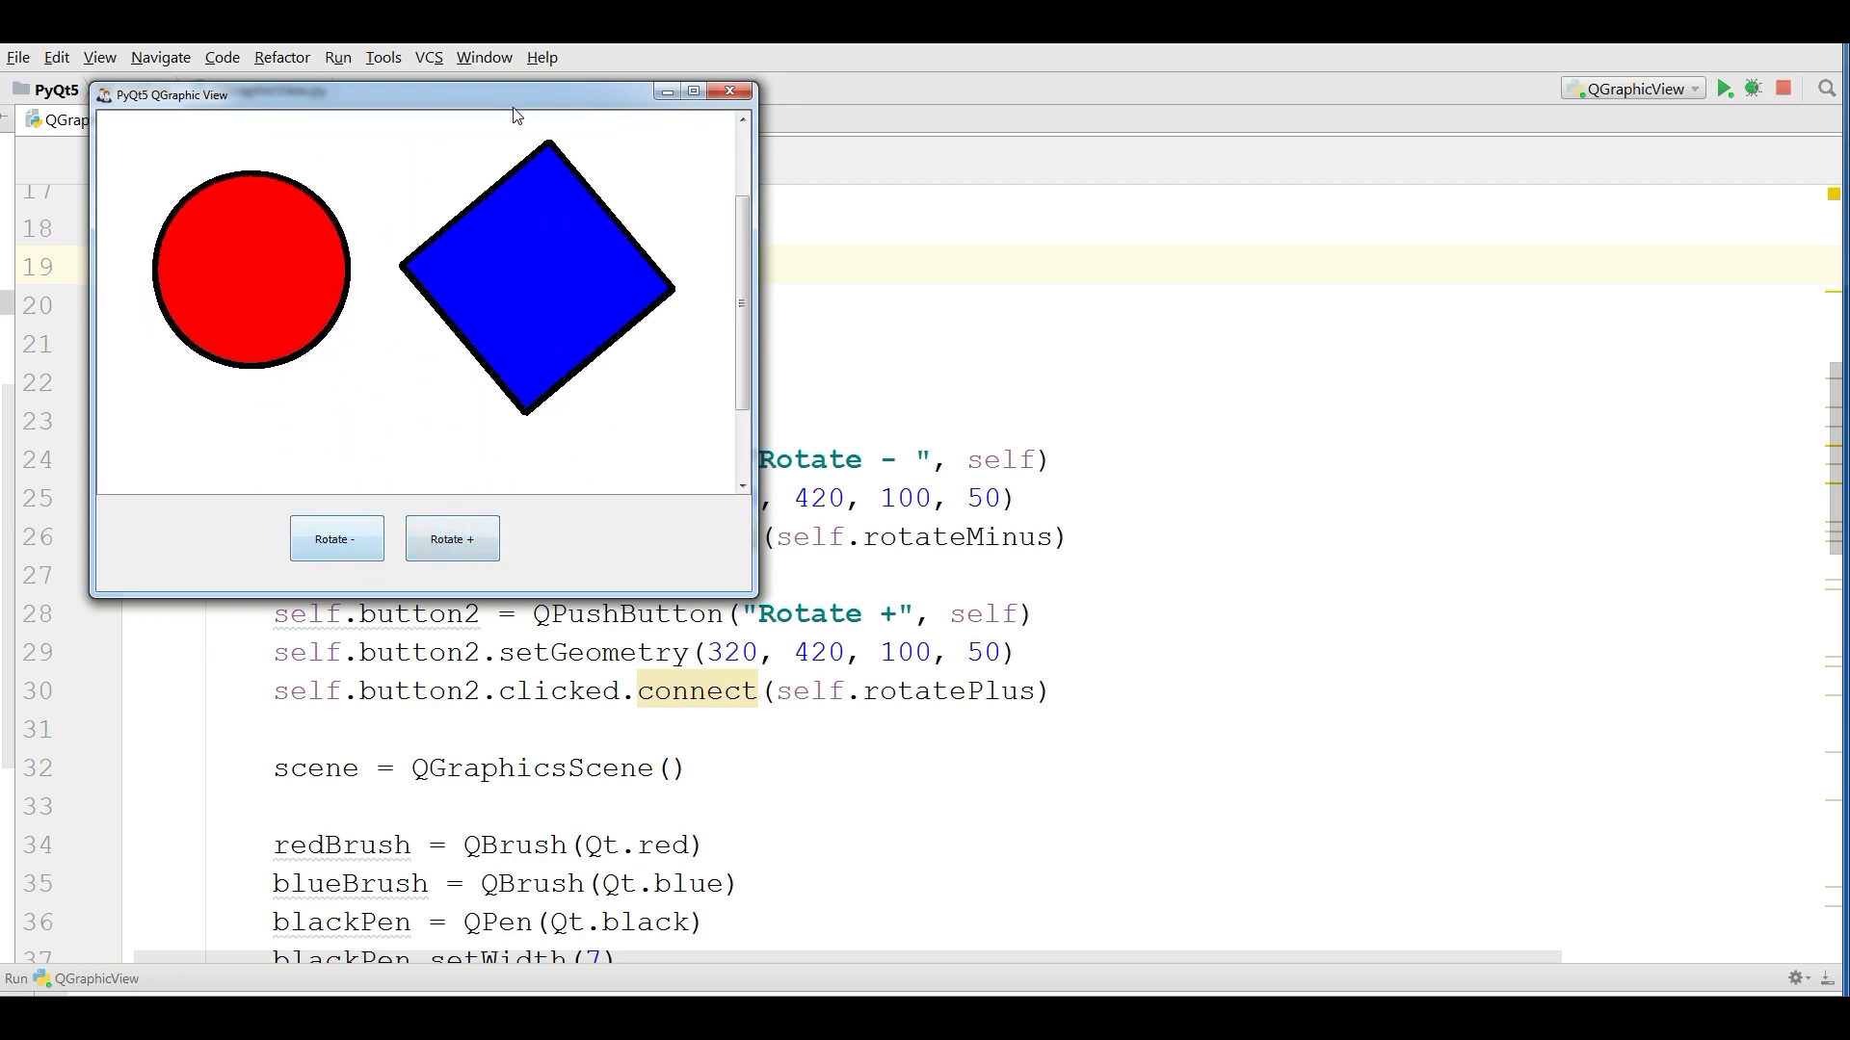
Move the demo window, rotate the view two steps counter-clockwise, and reposition both shapes.
left_click_drag(513, 109, 693, 310)
left_click(517, 736)
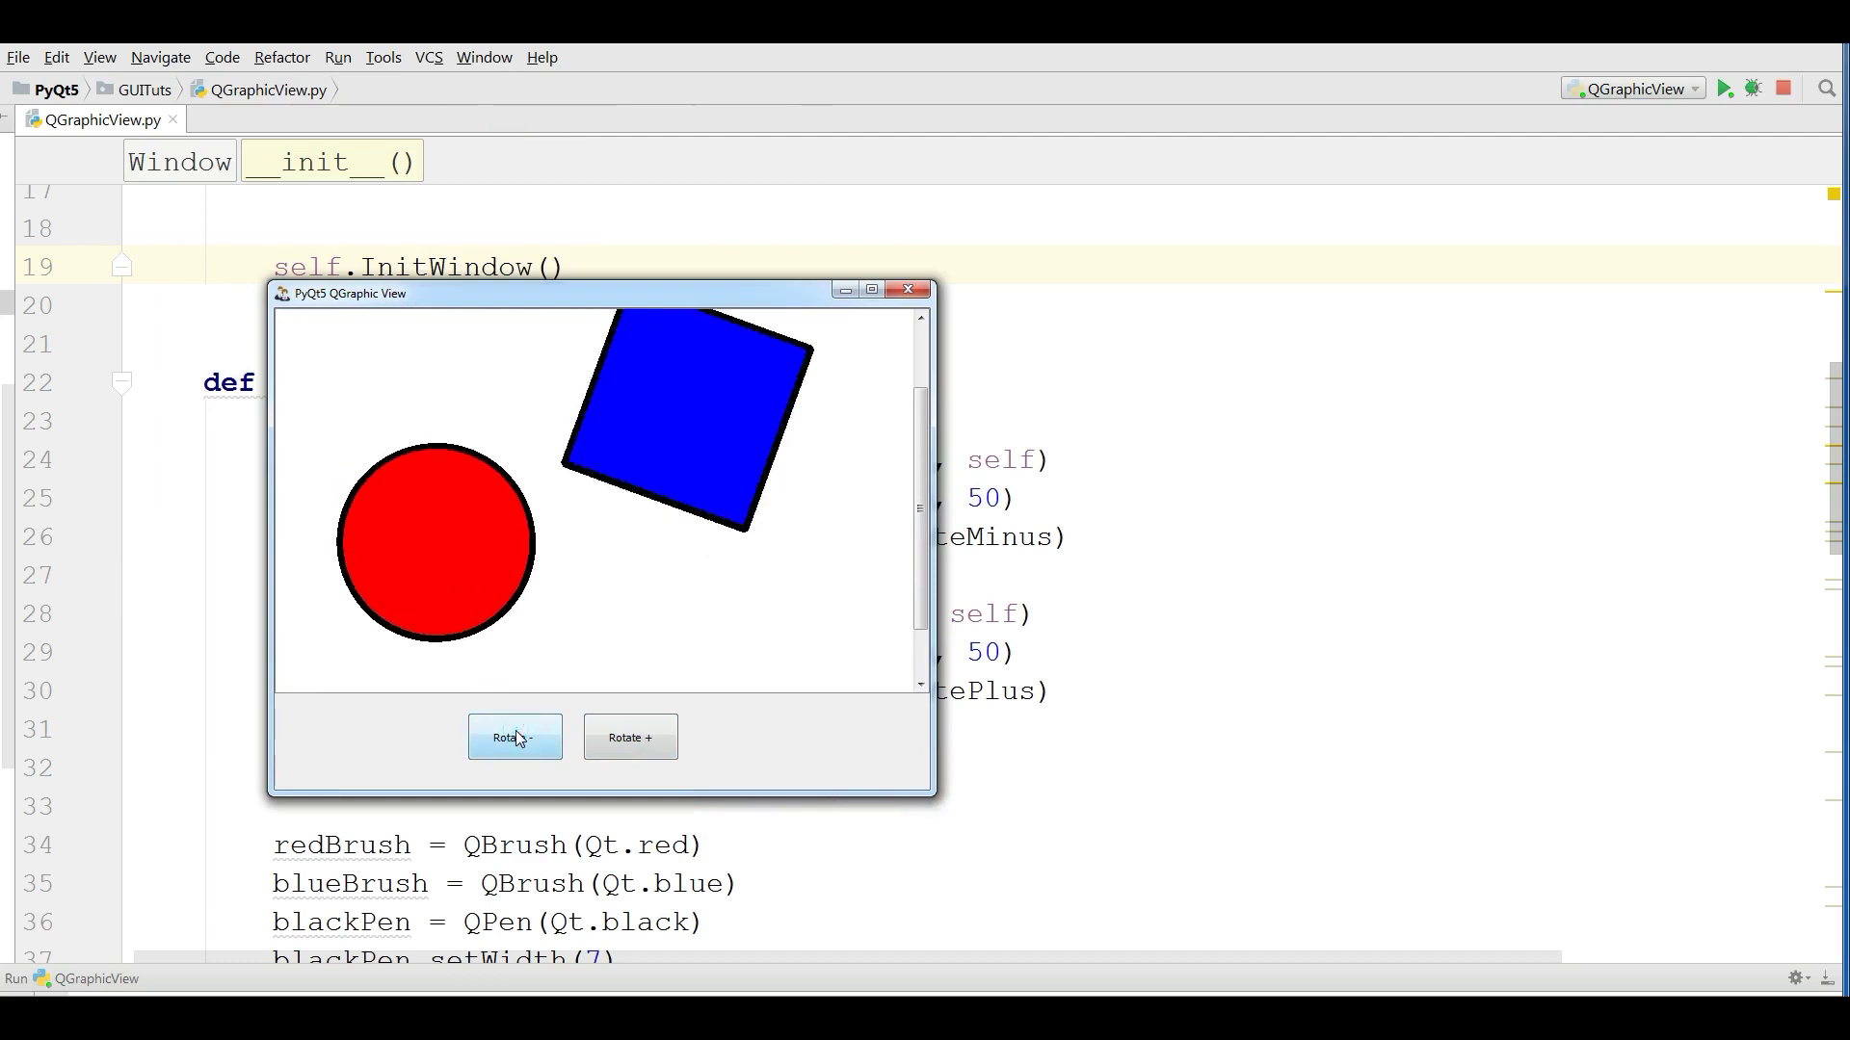
left_click(517, 738)
left_click_drag(624, 412, 713, 540)
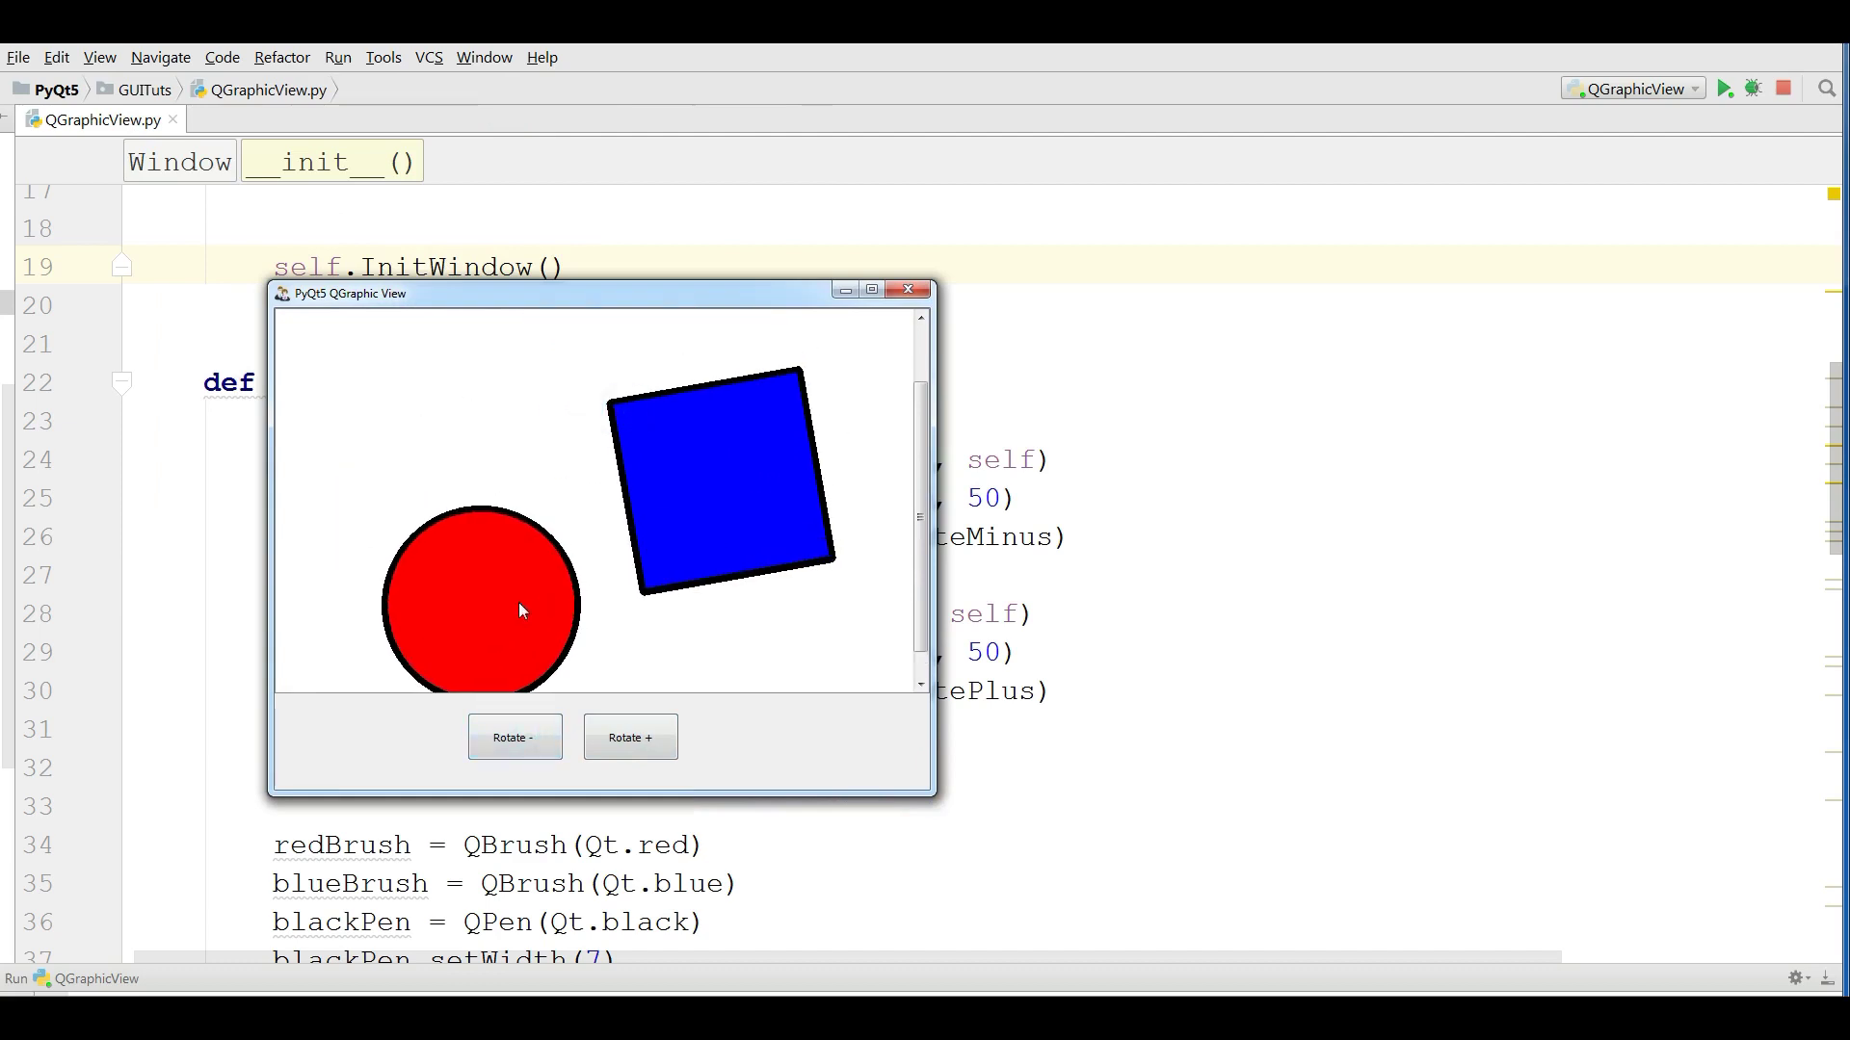
left_click_drag(520, 610, 469, 489)
left_click_drag(714, 499, 665, 512)
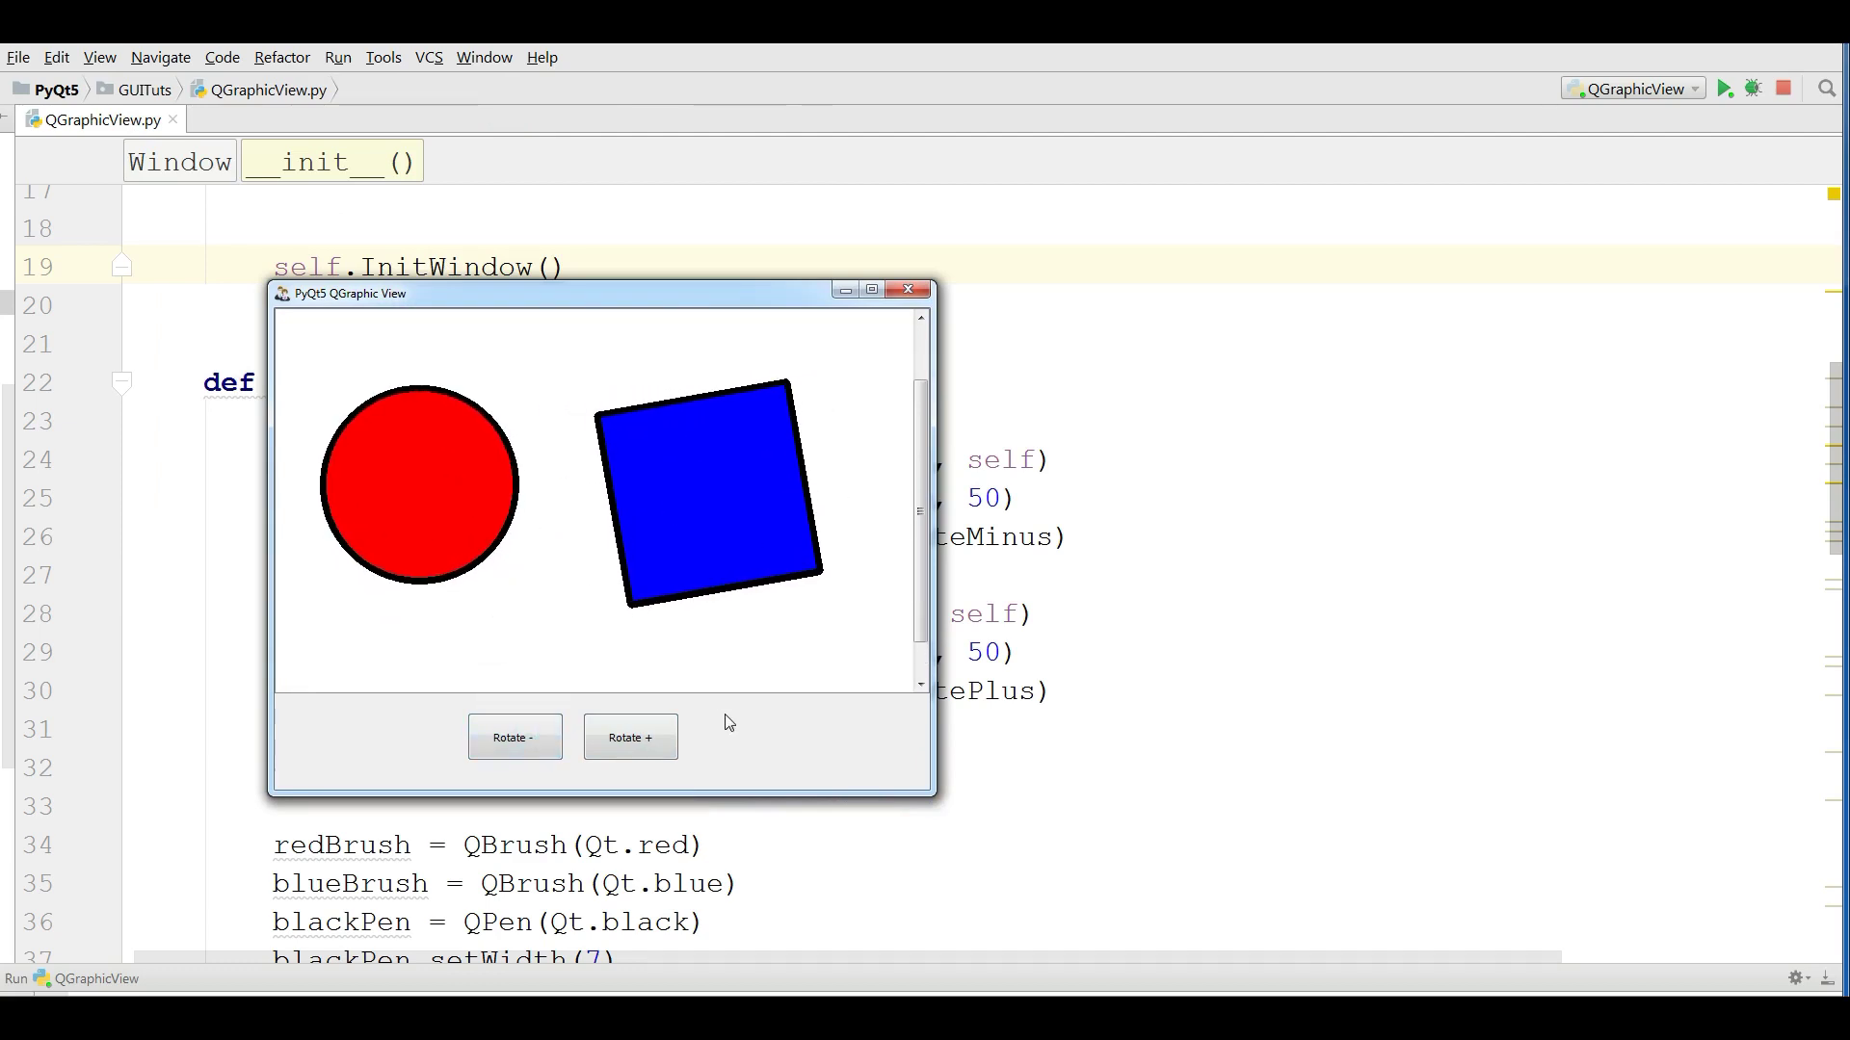